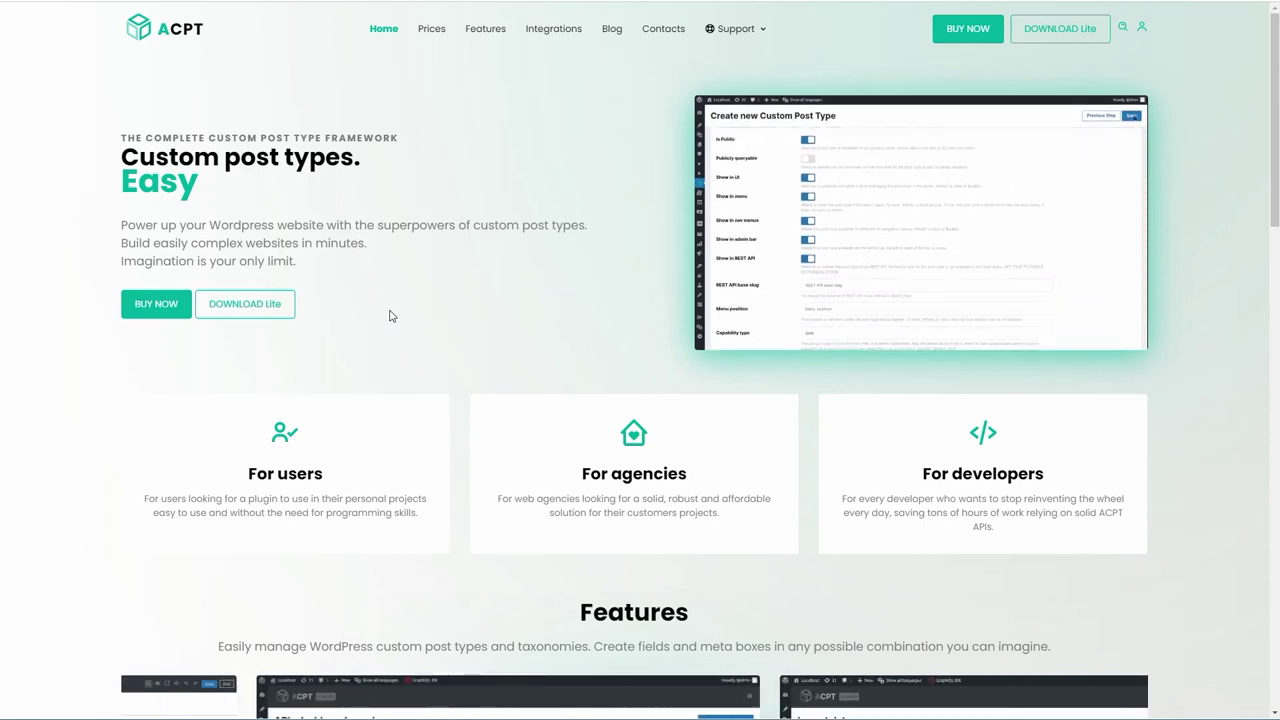
Examine the ACPT website's support links, feature overview and pricing plans, including the lifetime prices
mouse_move(762, 38)
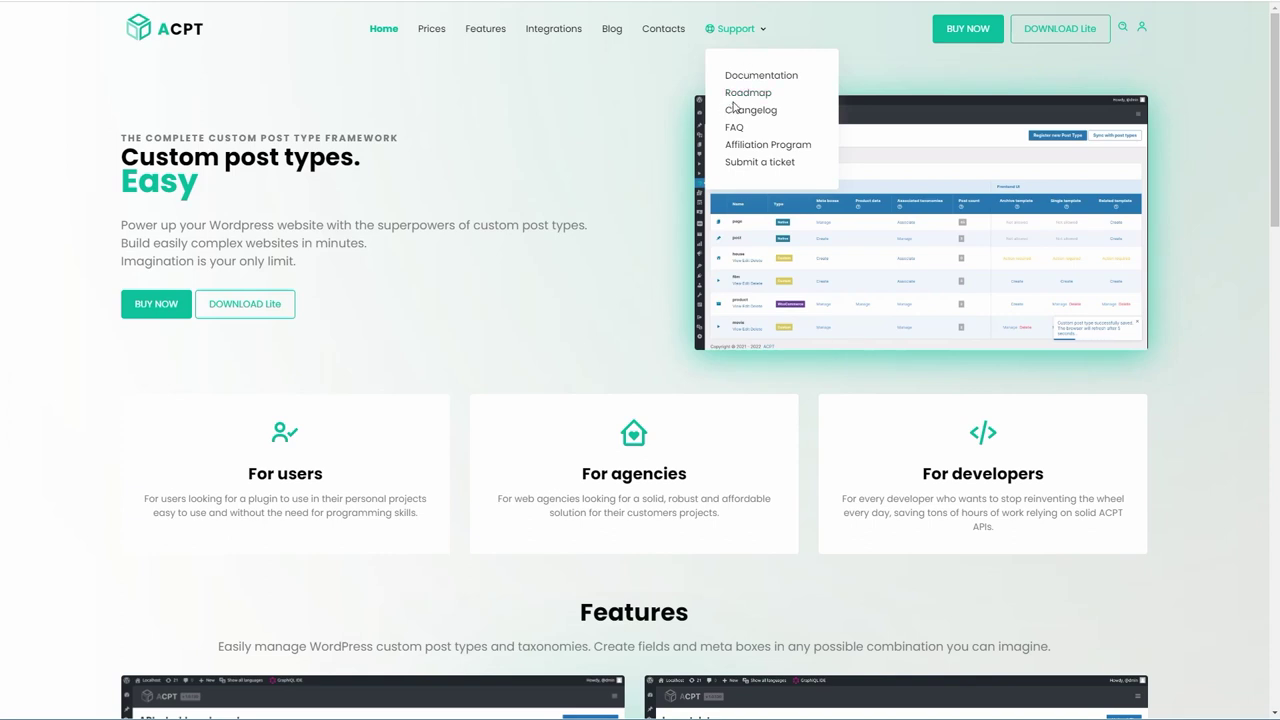
scroll(436, 52, down, 5)
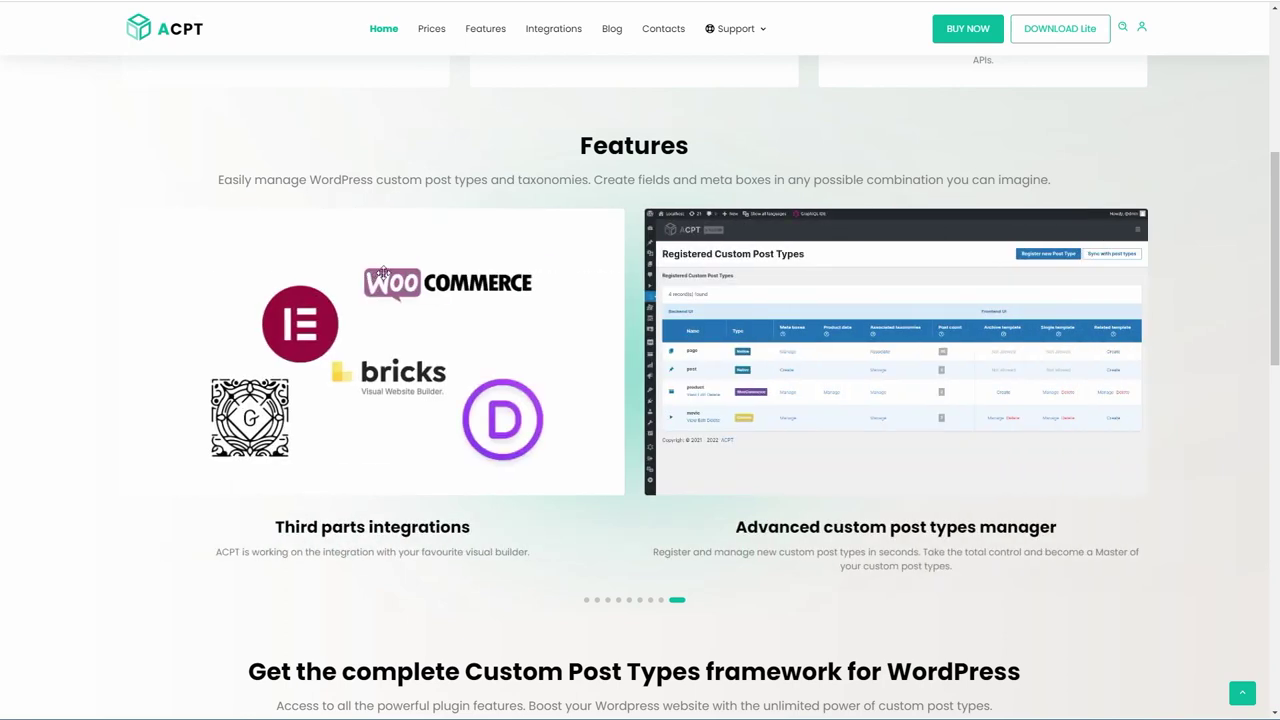
scroll(428, 357, down, 5)
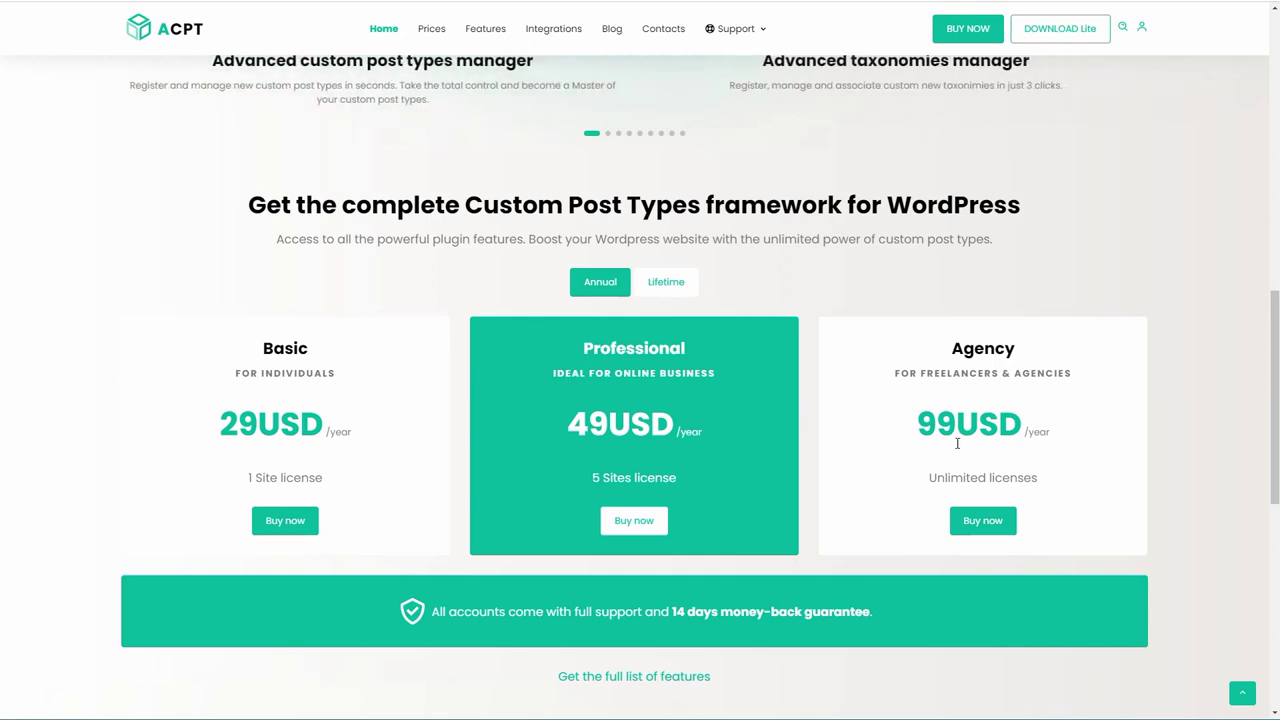
click(684, 290)
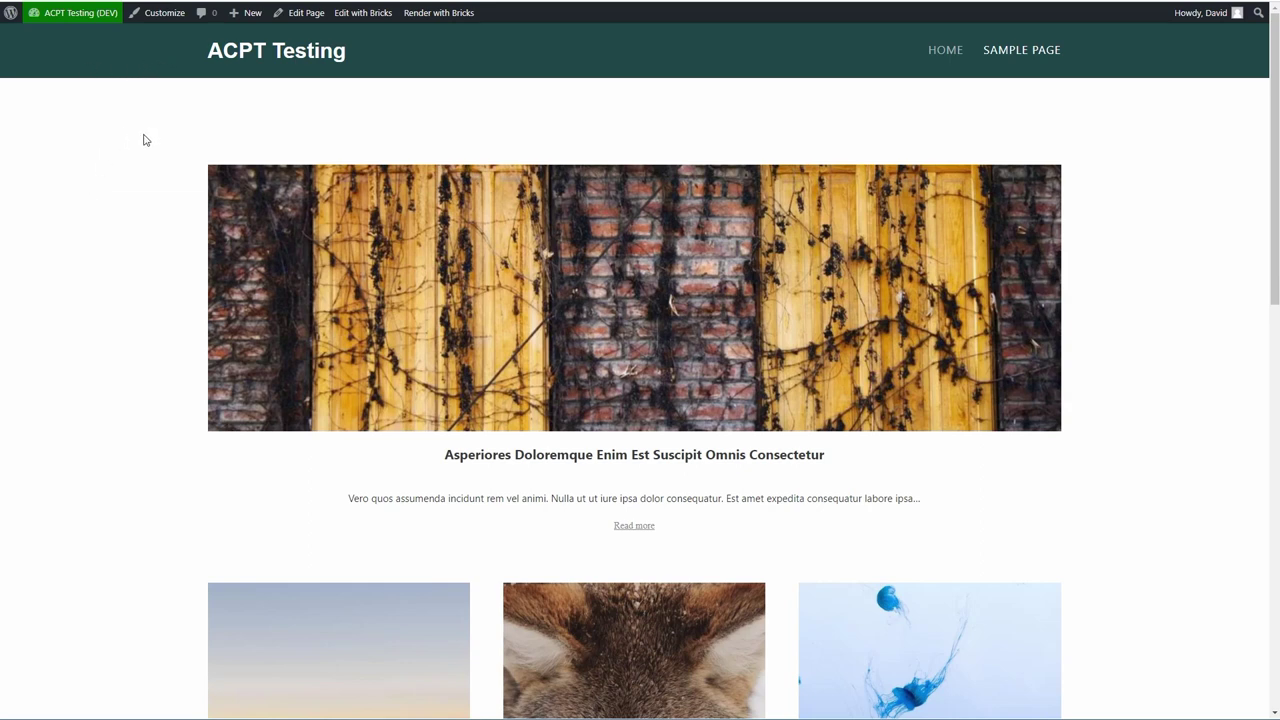
Look over the ACPT Testing home page, then open the site's dashboard and its list of installed themes
scroll(366, 329, down, 3)
scroll(369, 329, up, 2)
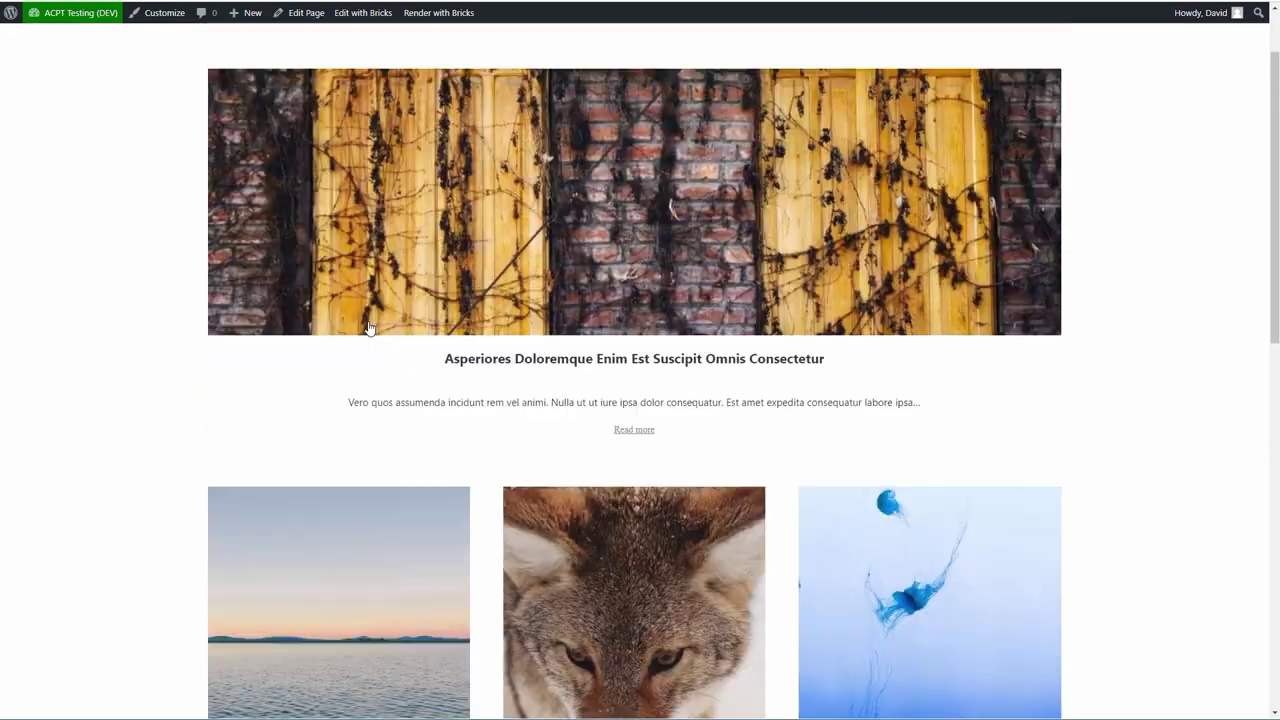
scroll(369, 329, up, 1)
click(57, 38)
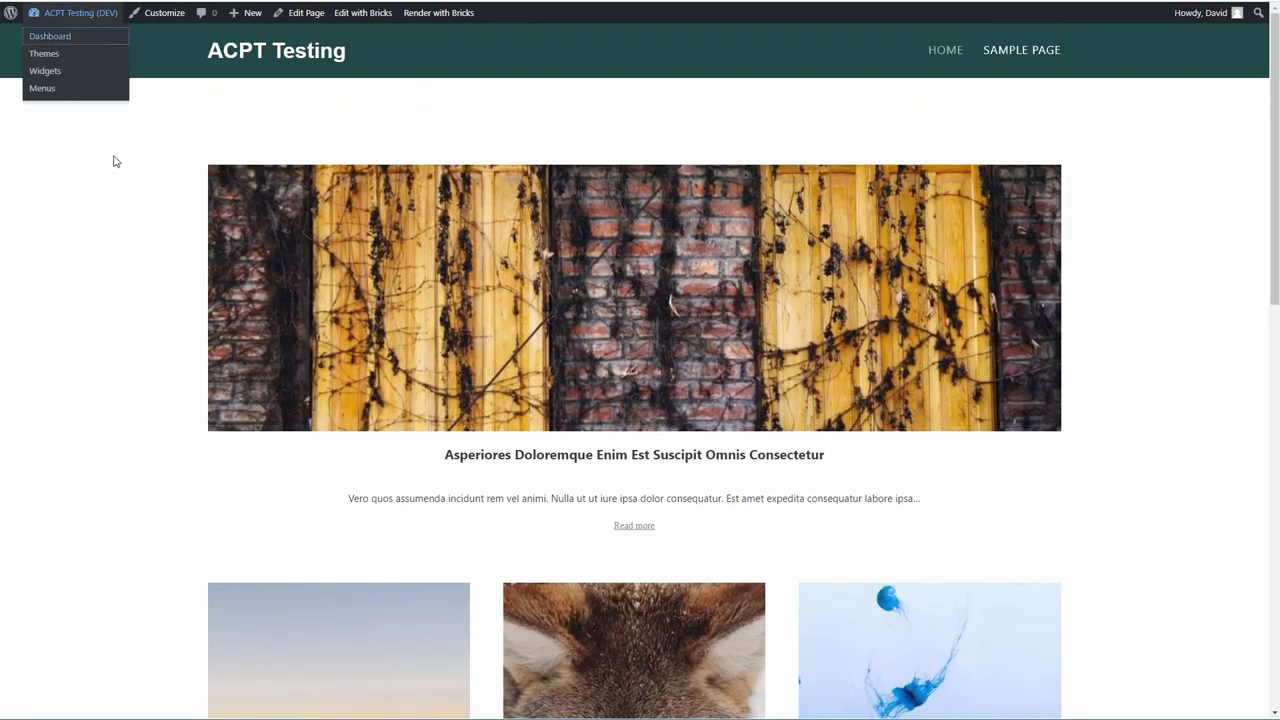
mouse_move(77, 245)
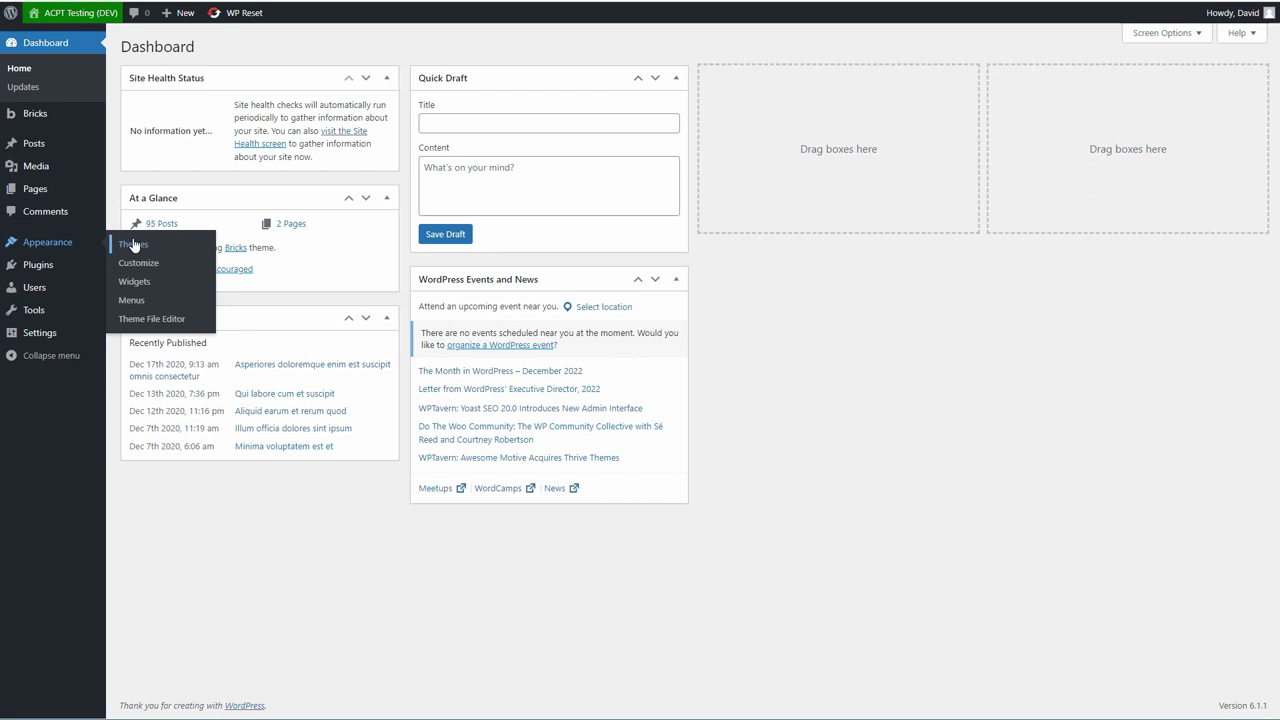
click(237, 248)
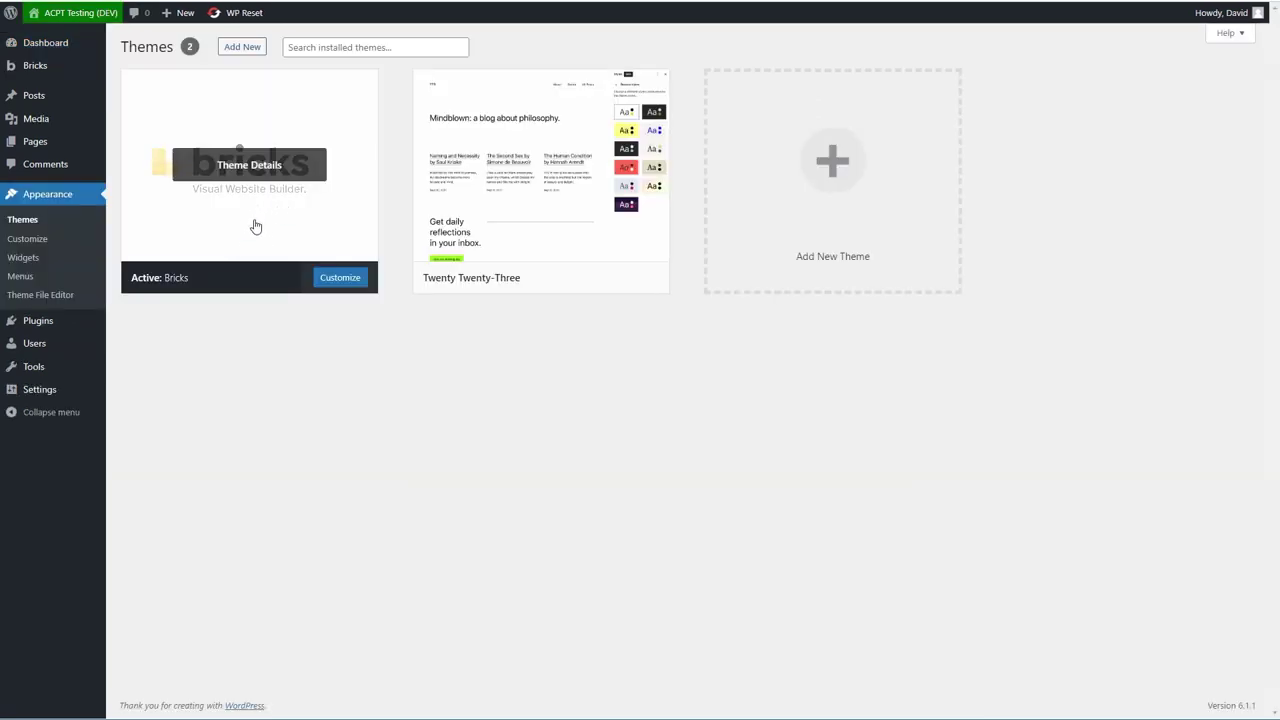
Activate the ACPT plugin and open its license activation form at the account e-mail field
click(73, 327)
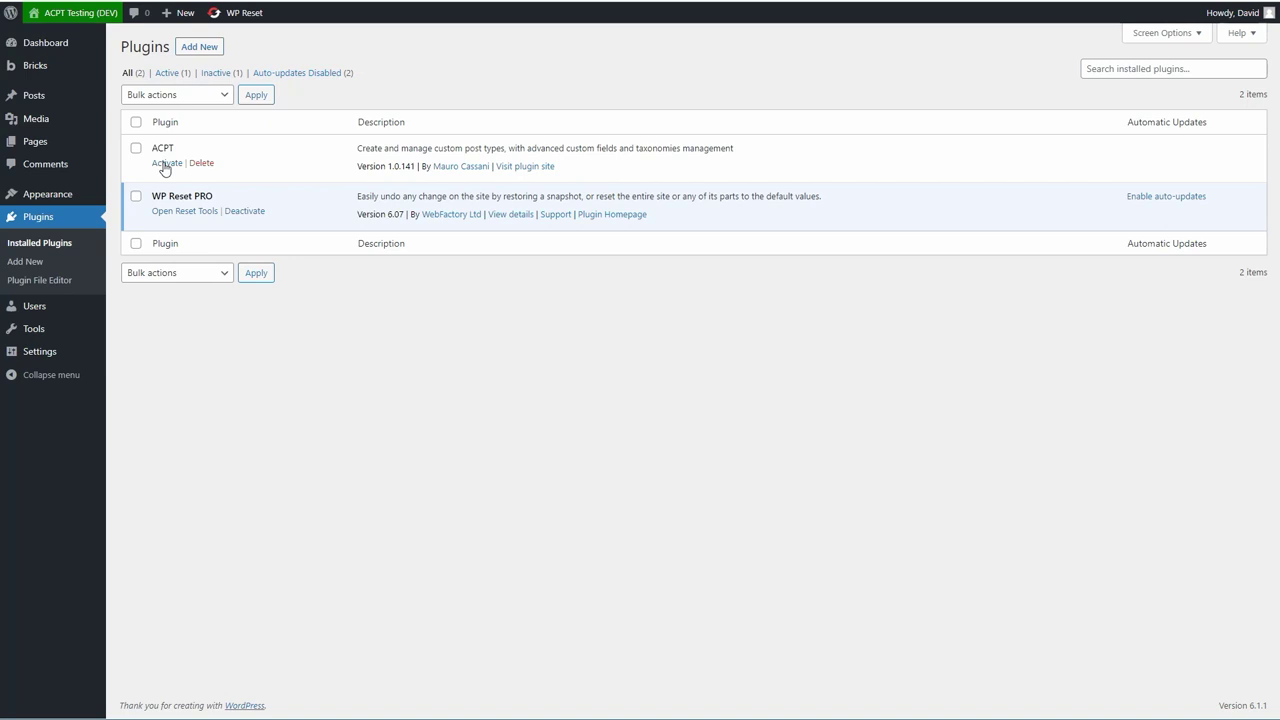
click(165, 166)
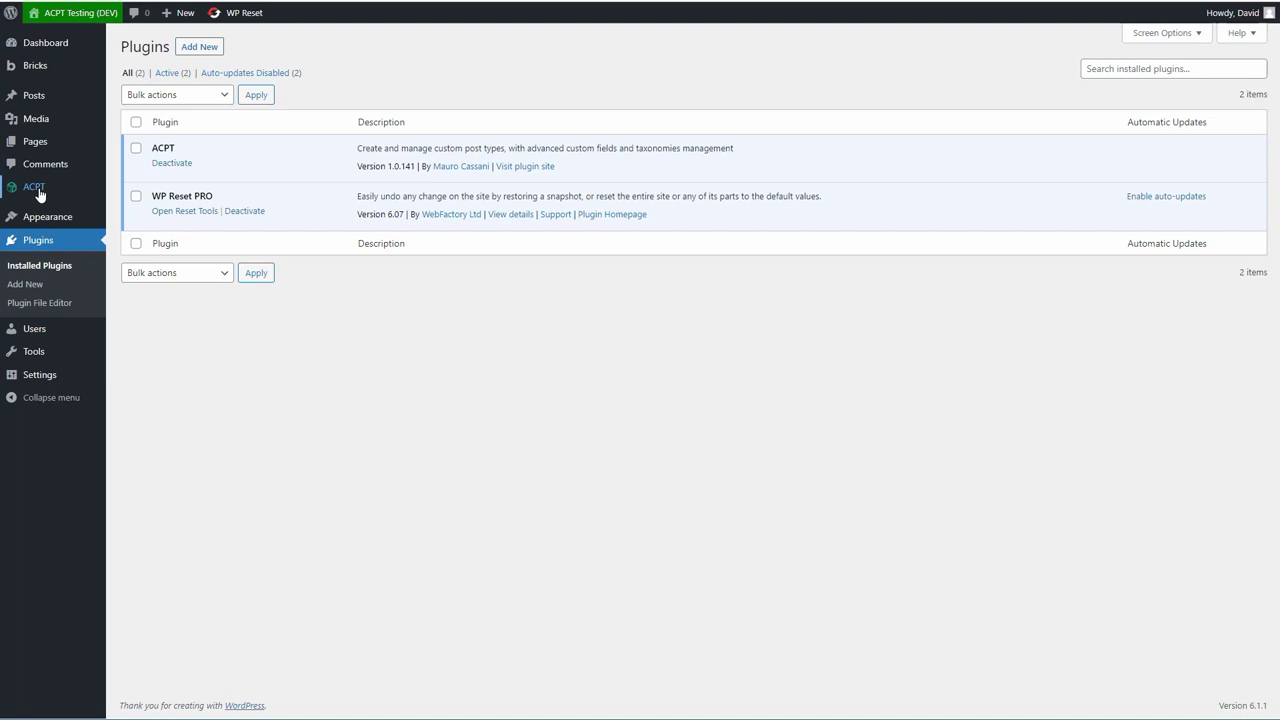
click(36, 187)
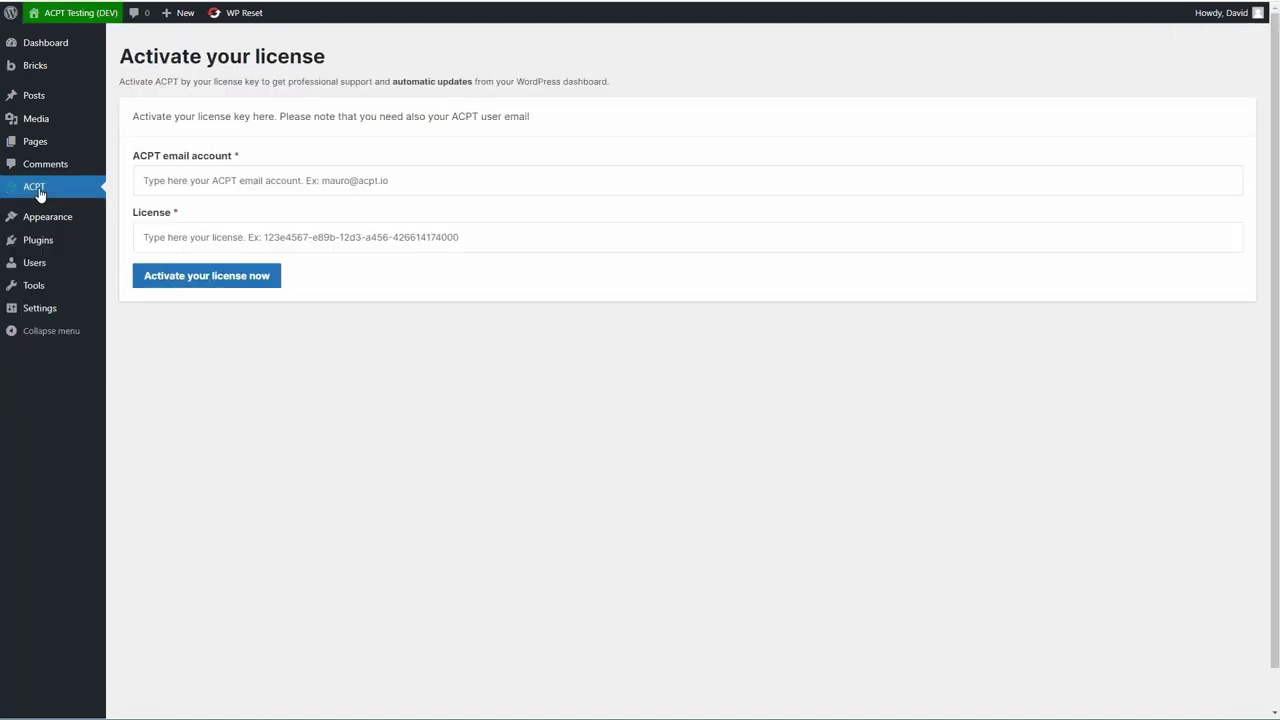
click(178, 170)
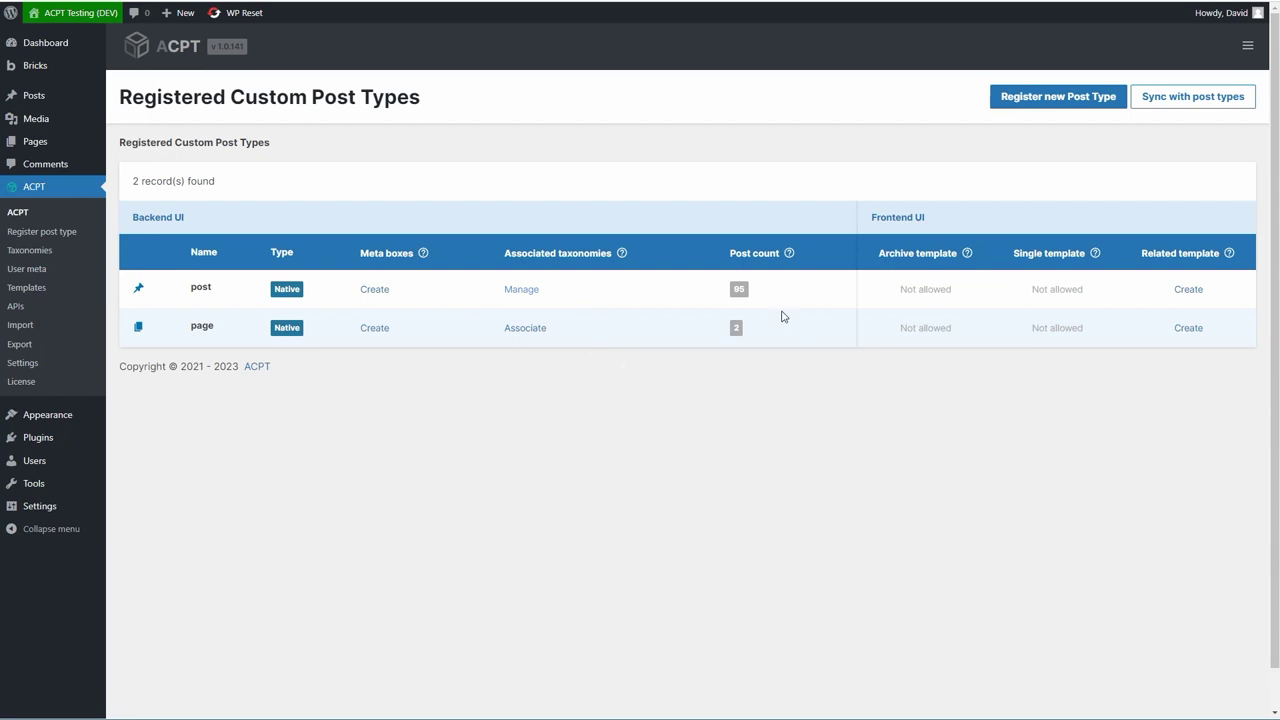
Start registering a custom post type named book, with the singular label Book and the plural label Books
mouse_move(961, 335)
click(20, 232)
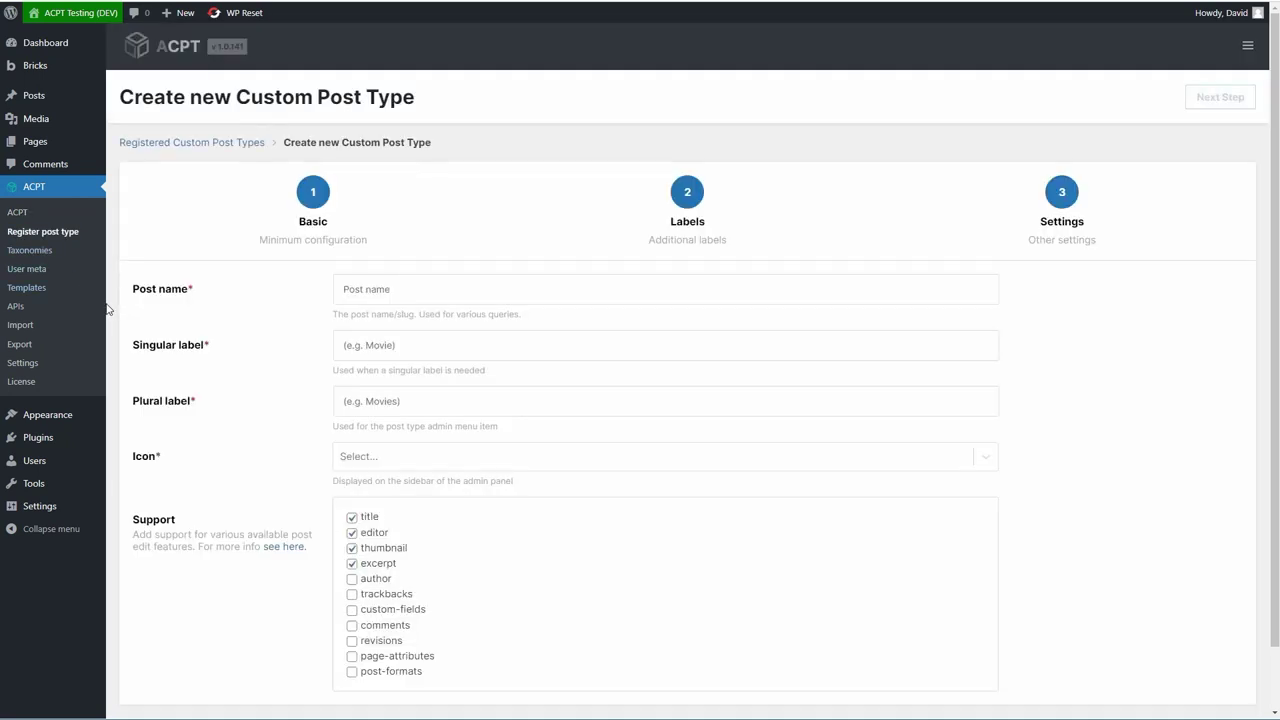
click(360, 290)
text(b)
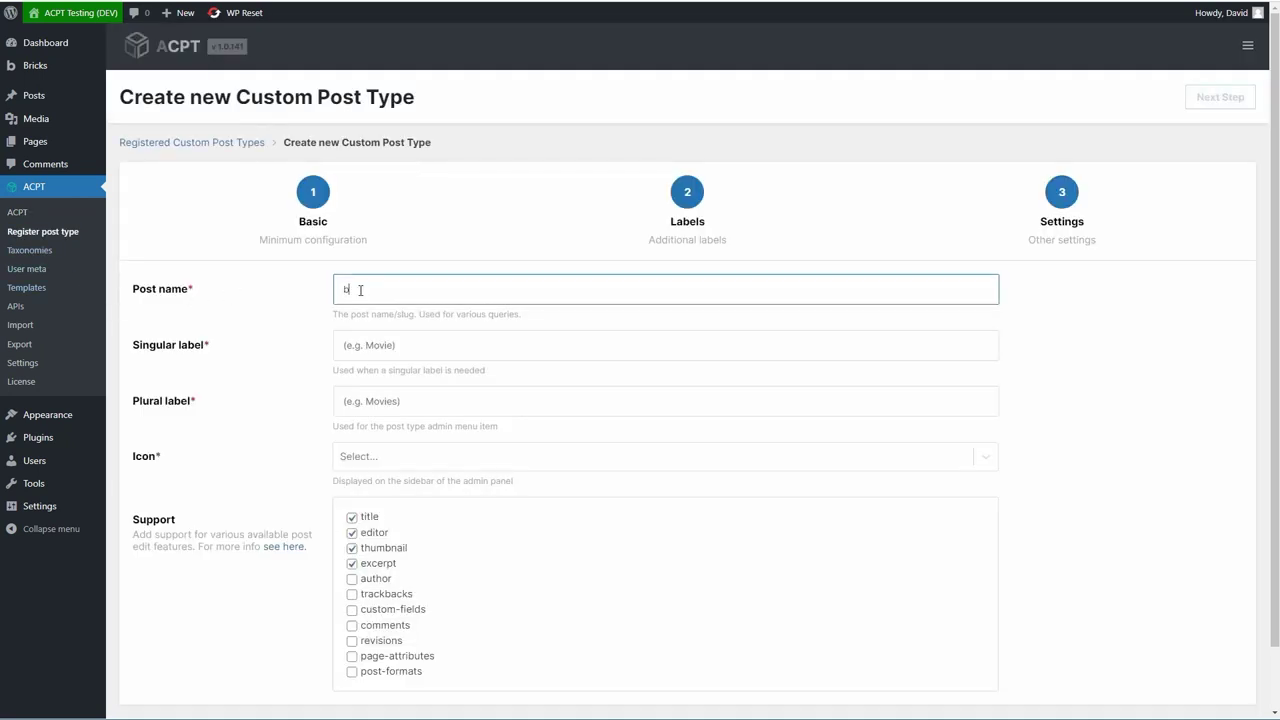
text(ook)
click(360, 346)
text(Bo)
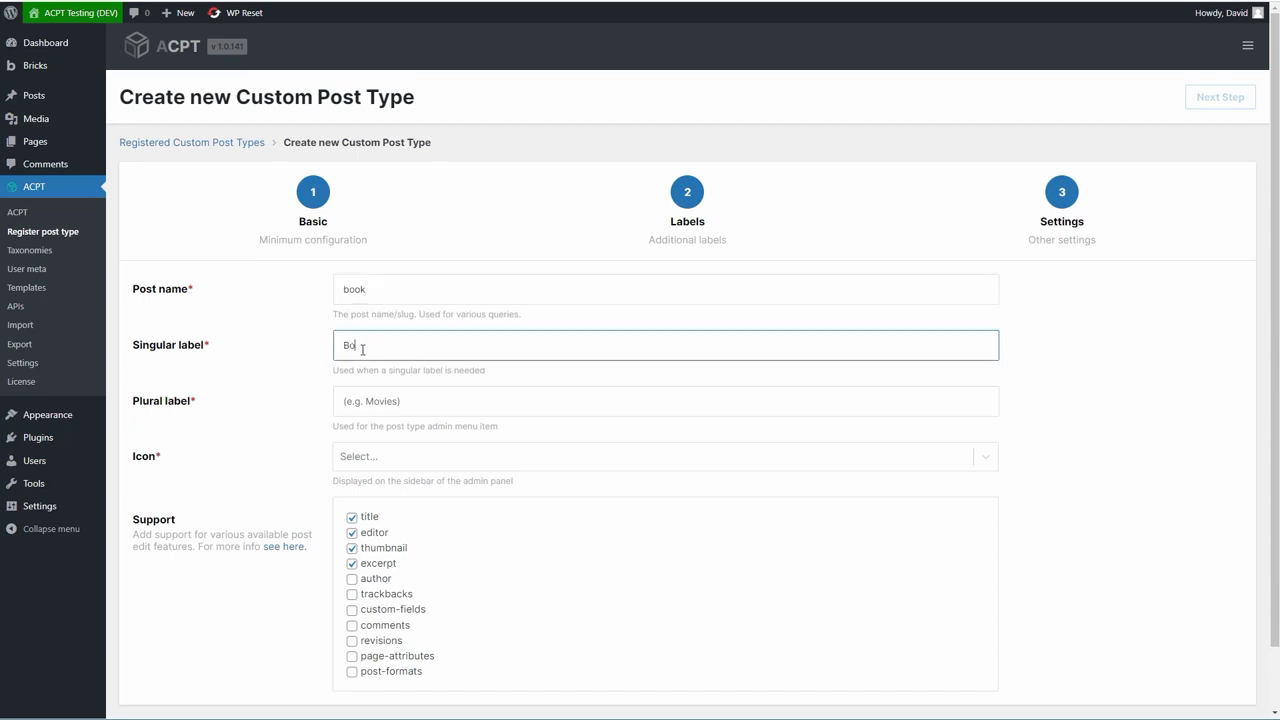
text(ok)
key(Tab)
text(Books)
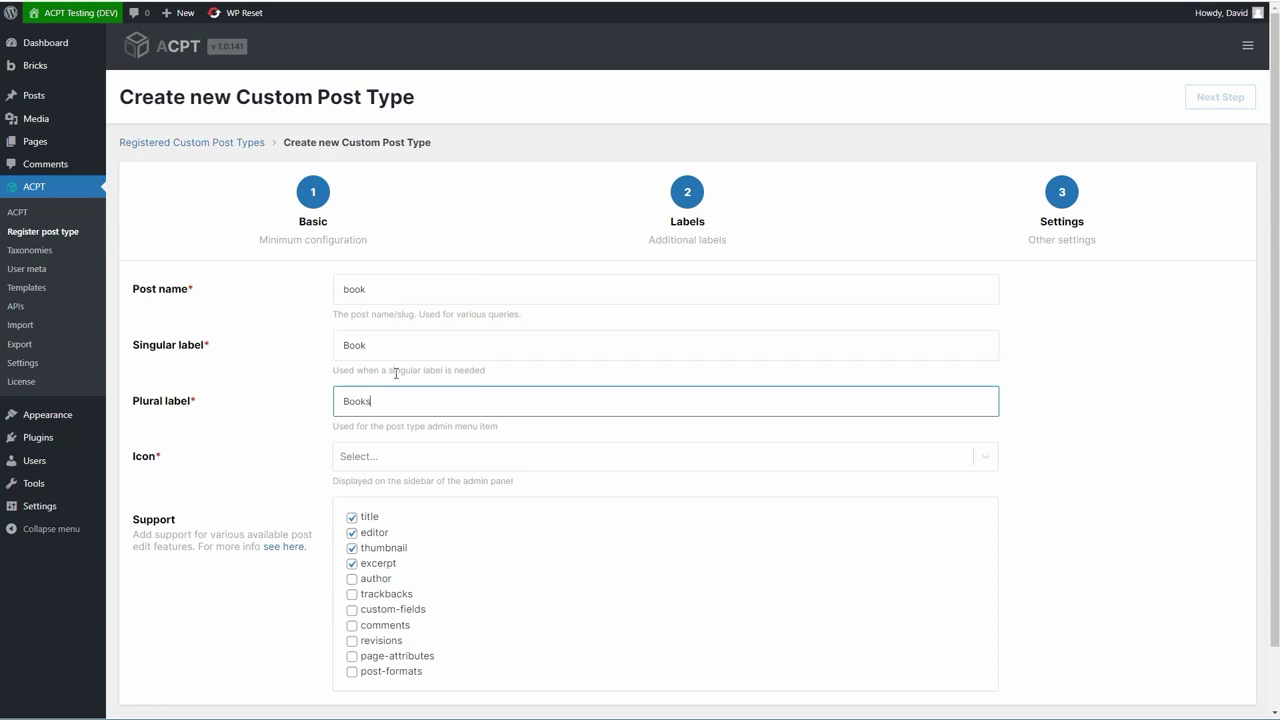
Choose the book icon for the new post type and continue to its additional labels
click(392, 463)
text(boo)
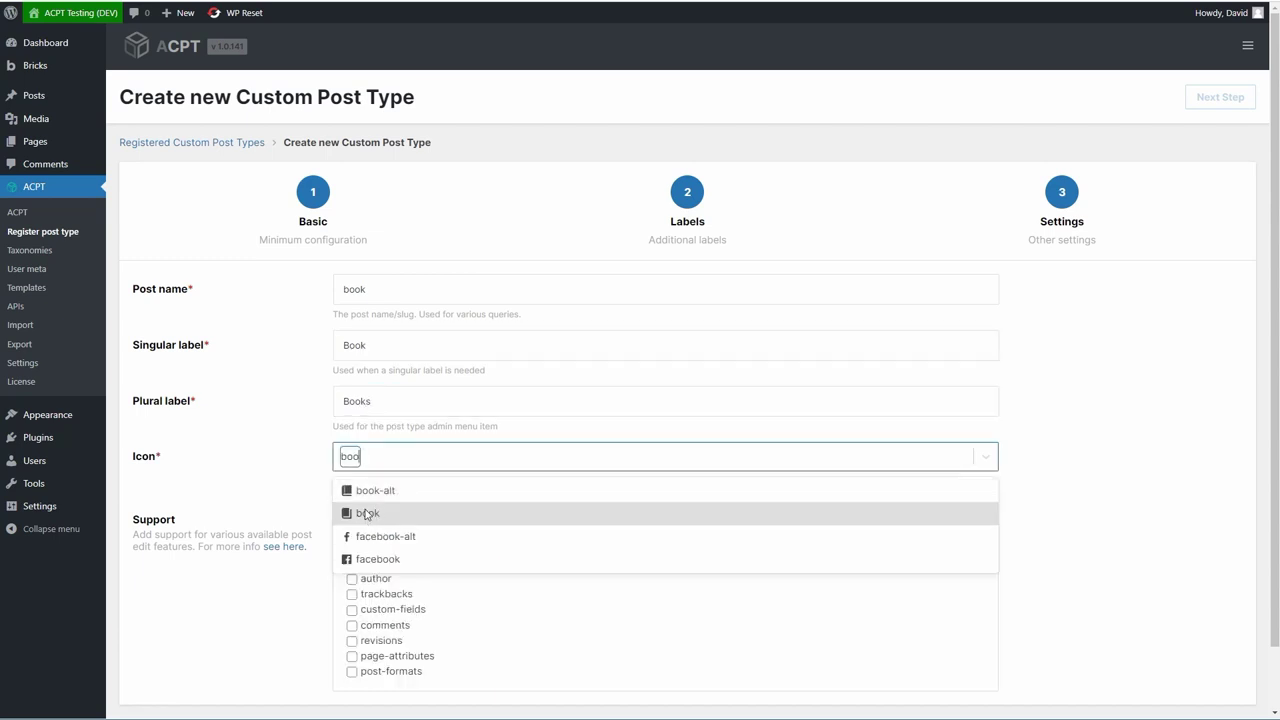
click(366, 517)
scroll(309, 497, down, 1)
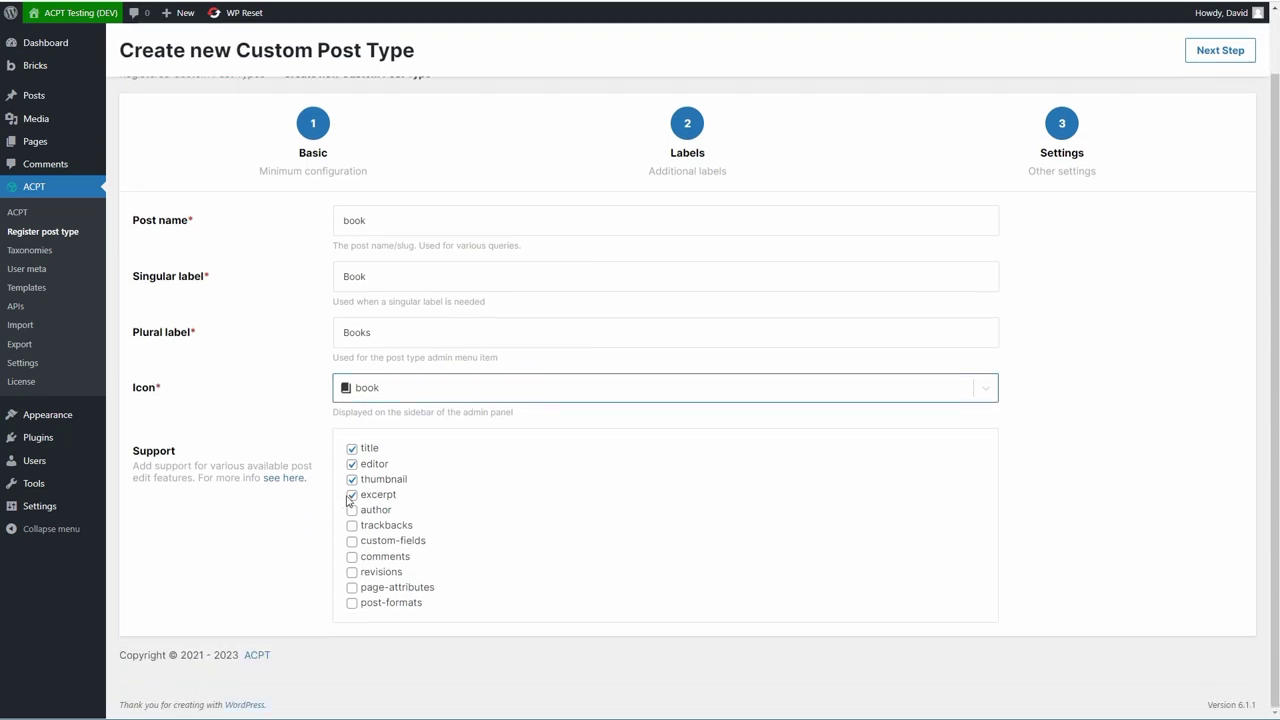
click(1210, 50)
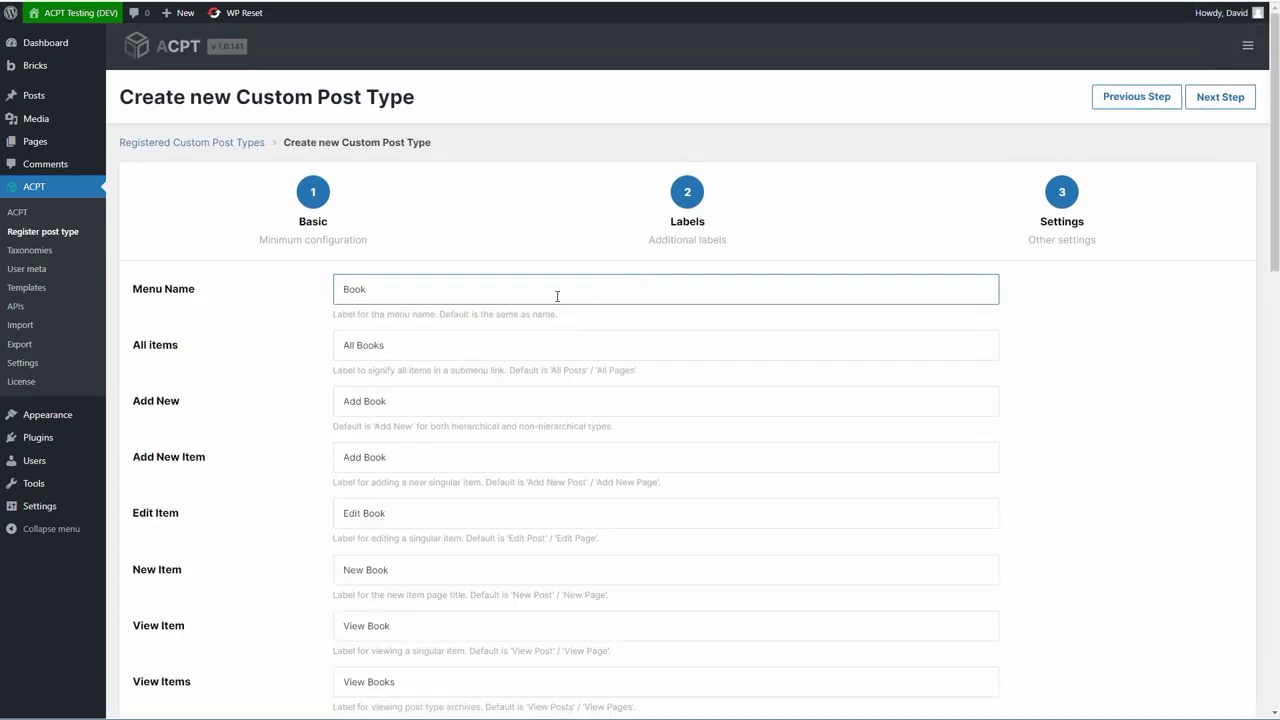
Change the post type's menu name to Books and continue to its other settings
scroll(468, 290, down, 1)
click(390, 224)
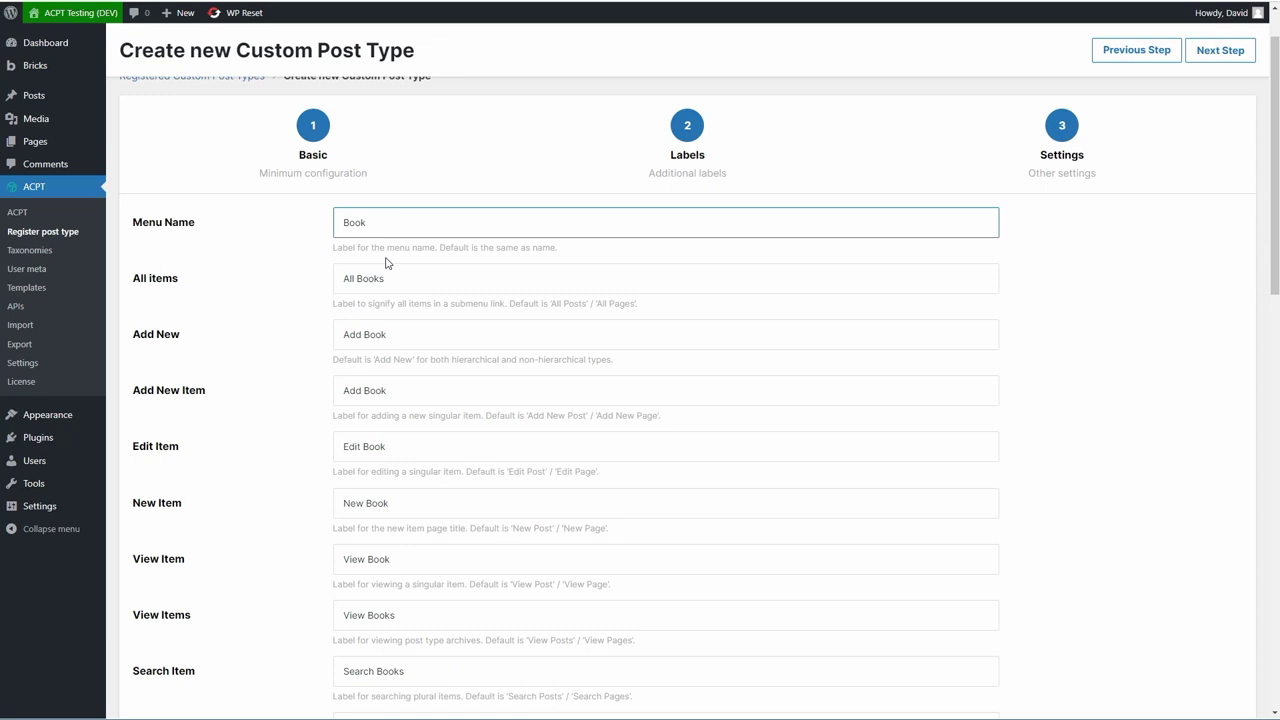
text(s)
scroll(407, 226, up, 1)
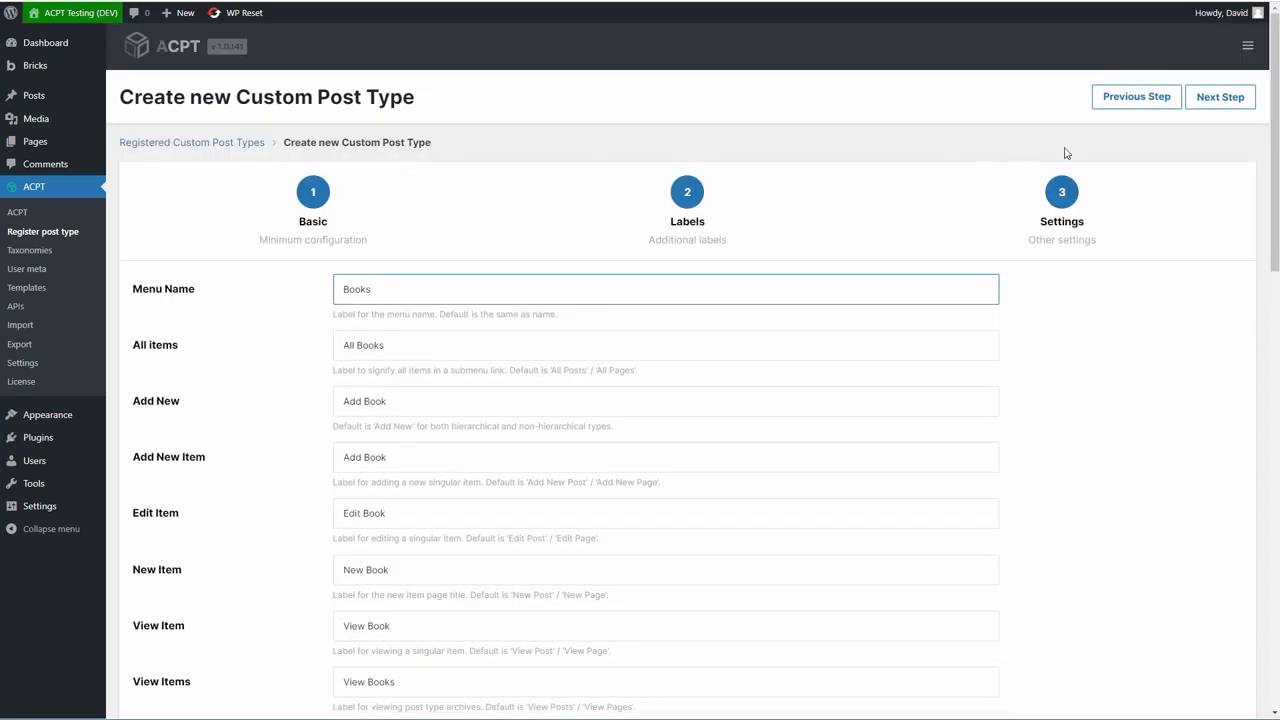
click(1221, 98)
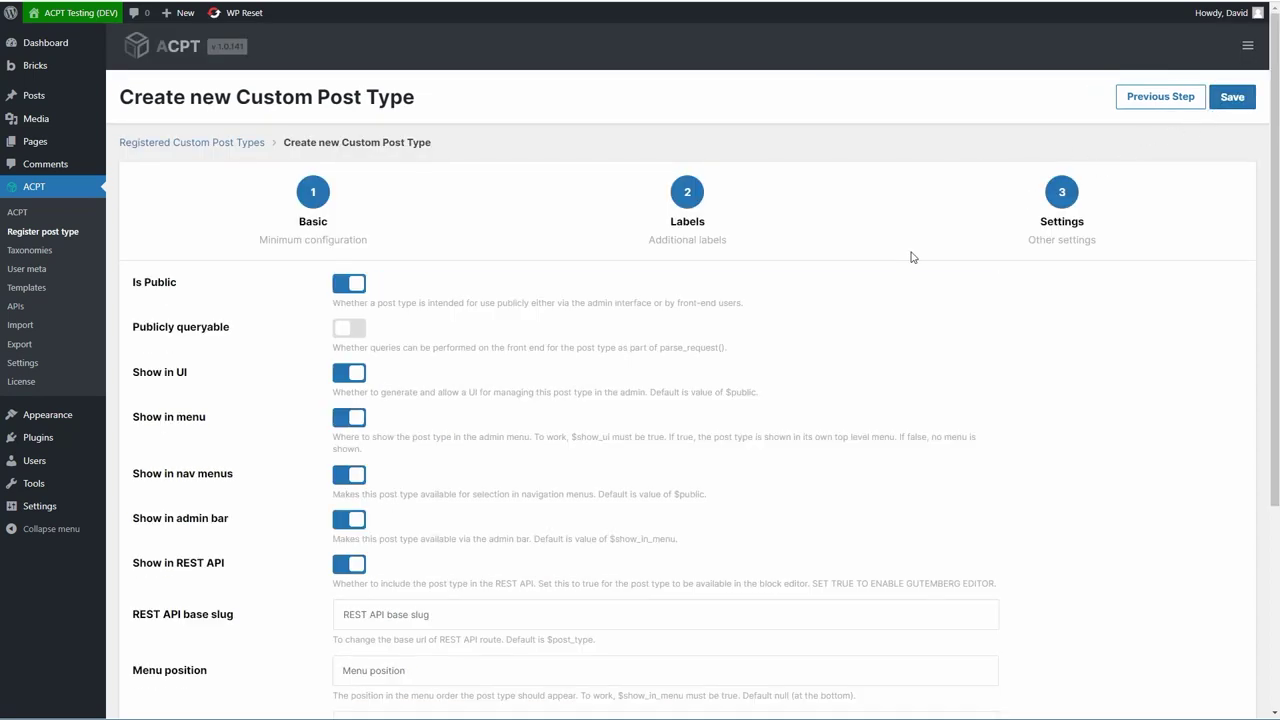
Make the book post type publicly queryable, set its menu position to 20 and save it
click(359, 331)
scroll(447, 340, down, 2)
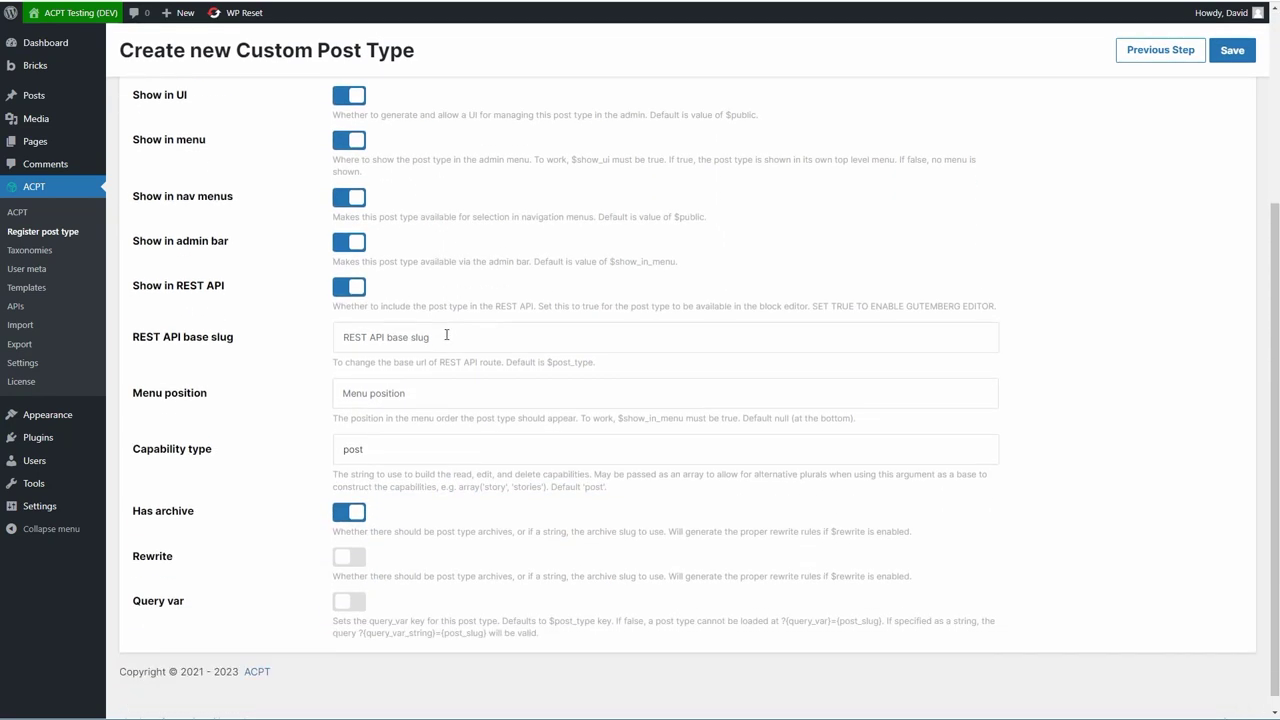
scroll(447, 335, down, 1)
click(424, 380)
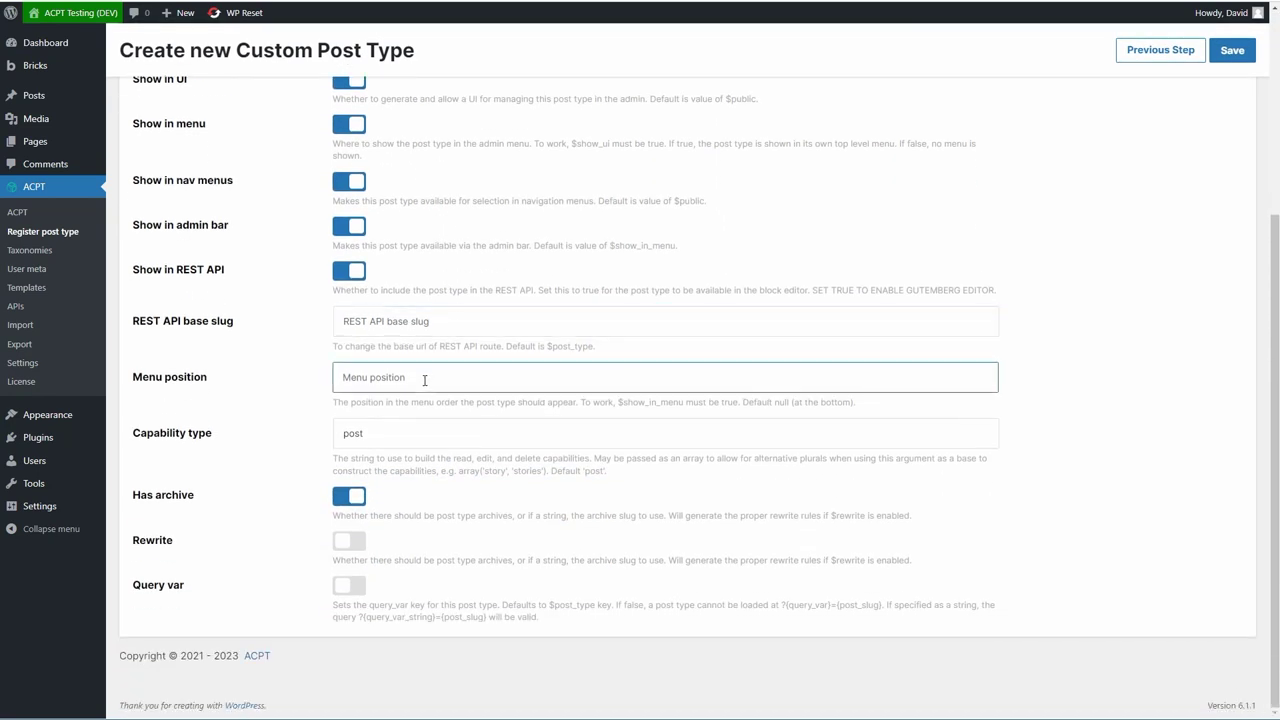
mouse_move(60, 150)
text(20)
click(1235, 51)
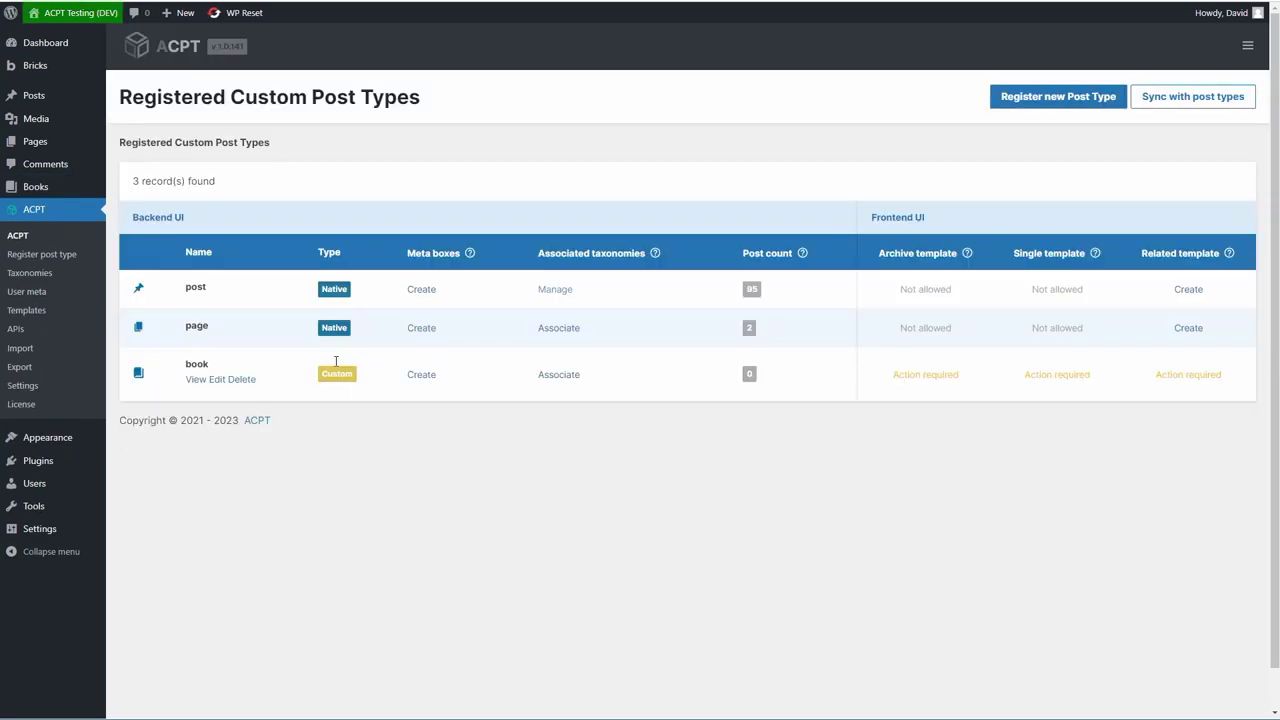
Start registering a new taxonomy with the slug genre, singular label Genre and plural label Genres
click(35, 274)
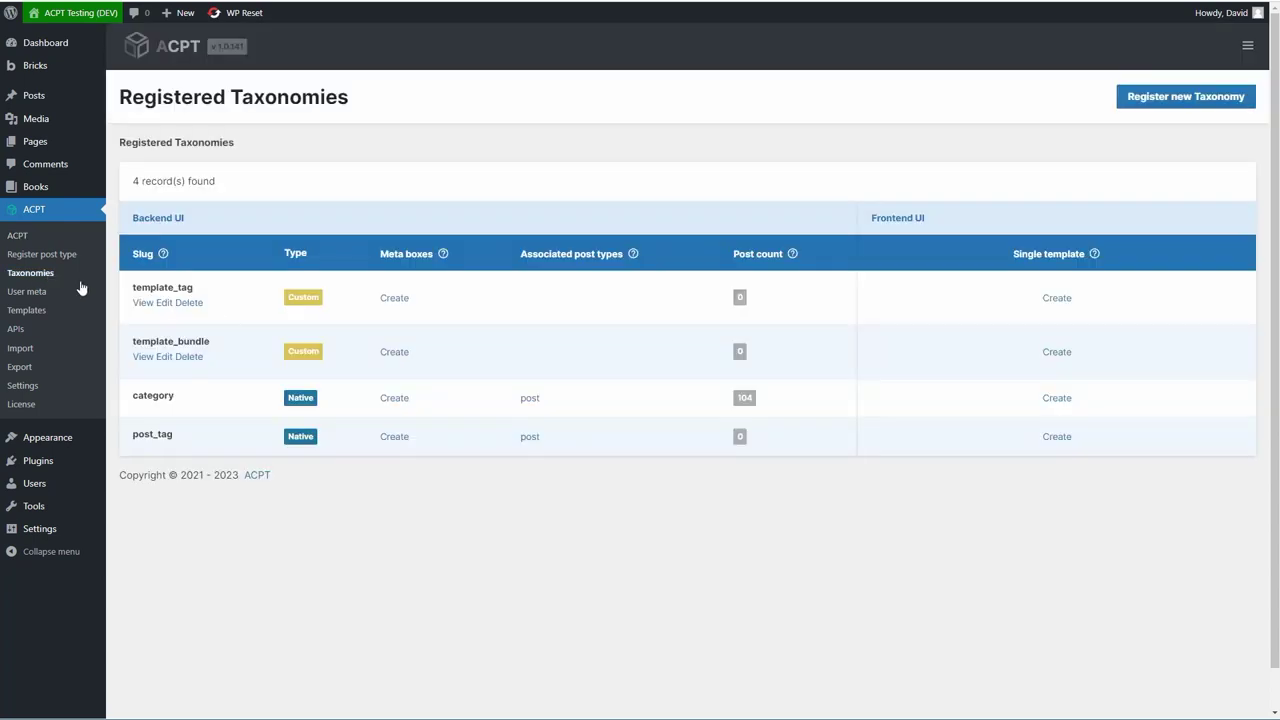
click(1135, 97)
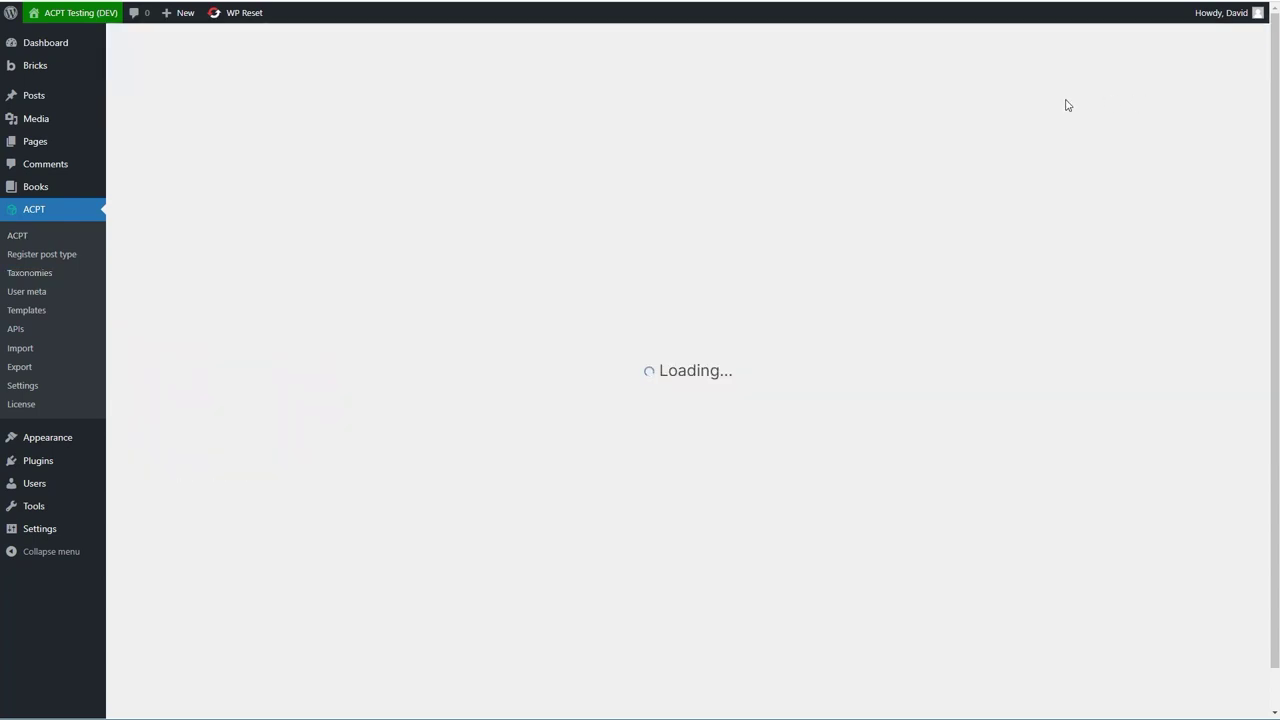
click(400, 287)
text(genre)
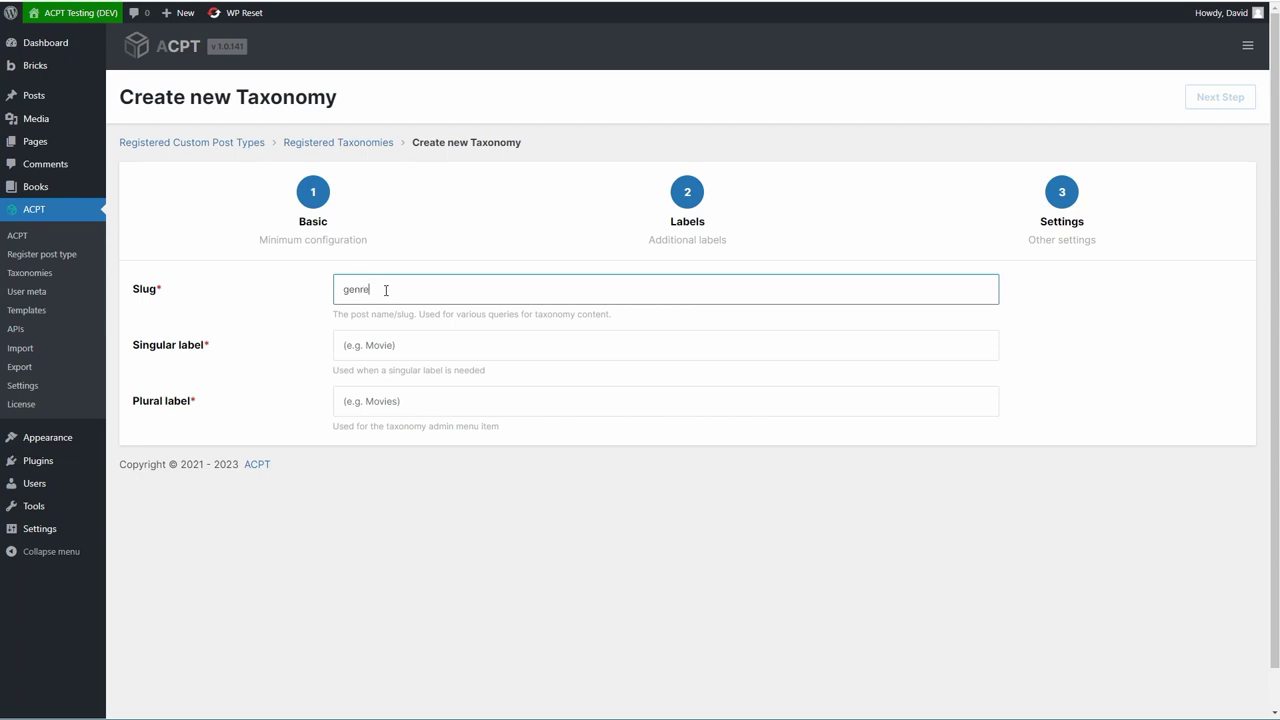
key(Tab)
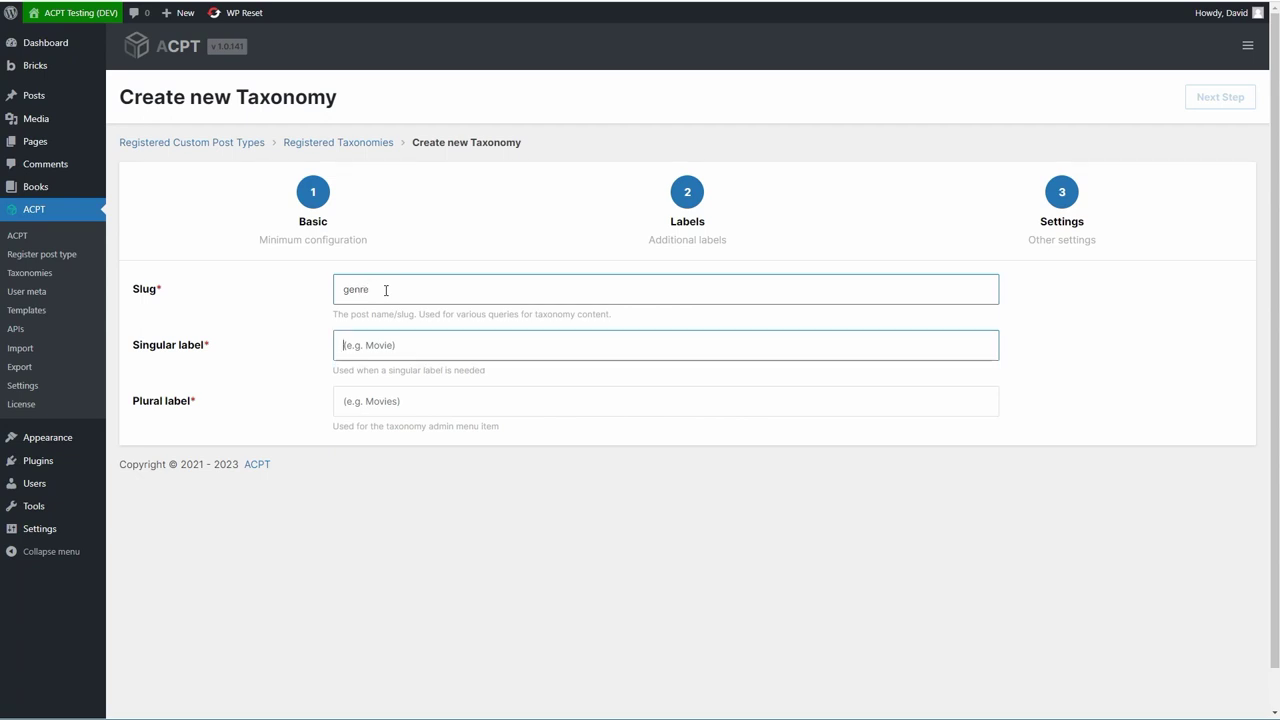
text(Genre)
key(Tab)
text(G)
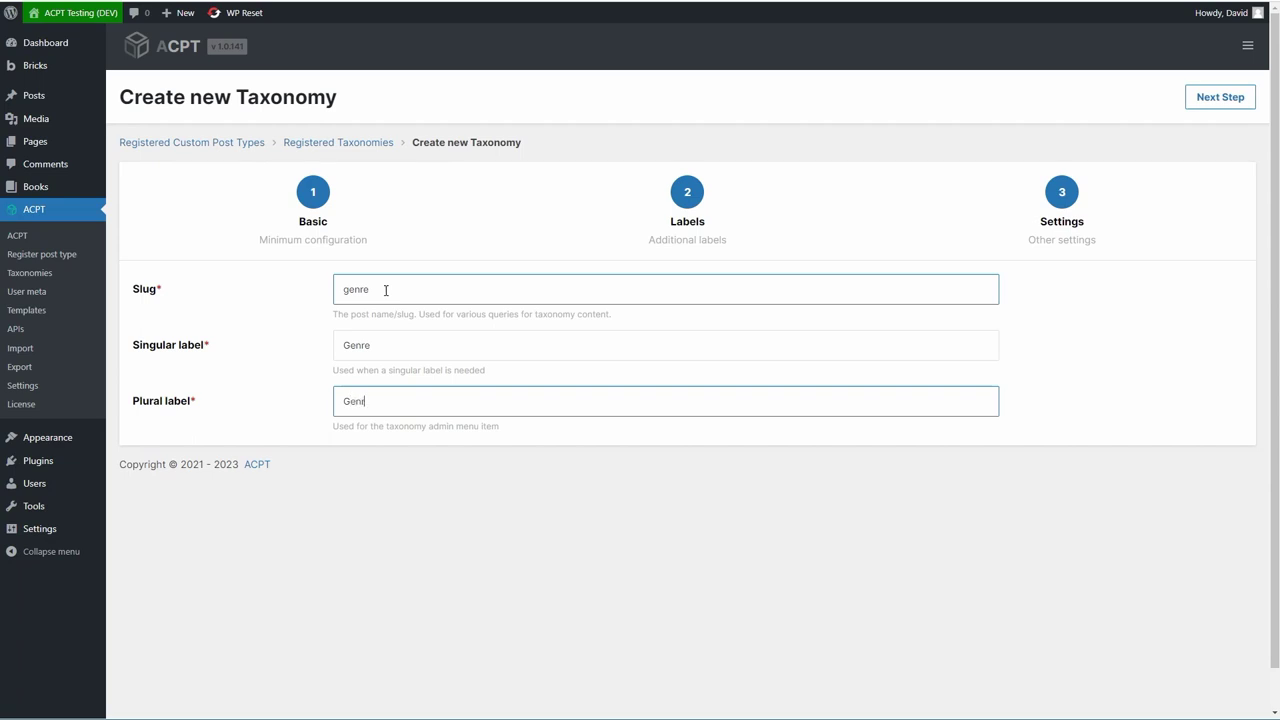
Proceed through the taxonomy's additional labels, using Genres as the menu name, to its other settings
click(1220, 97)
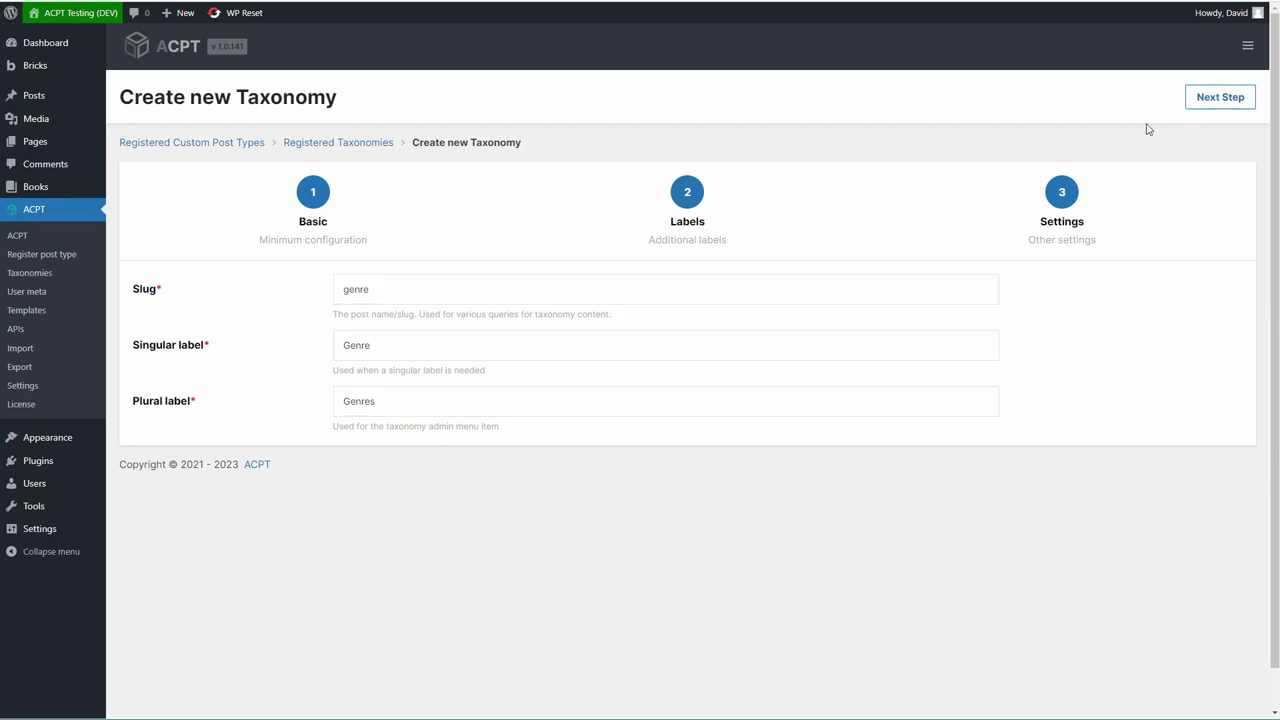
click(333, 289)
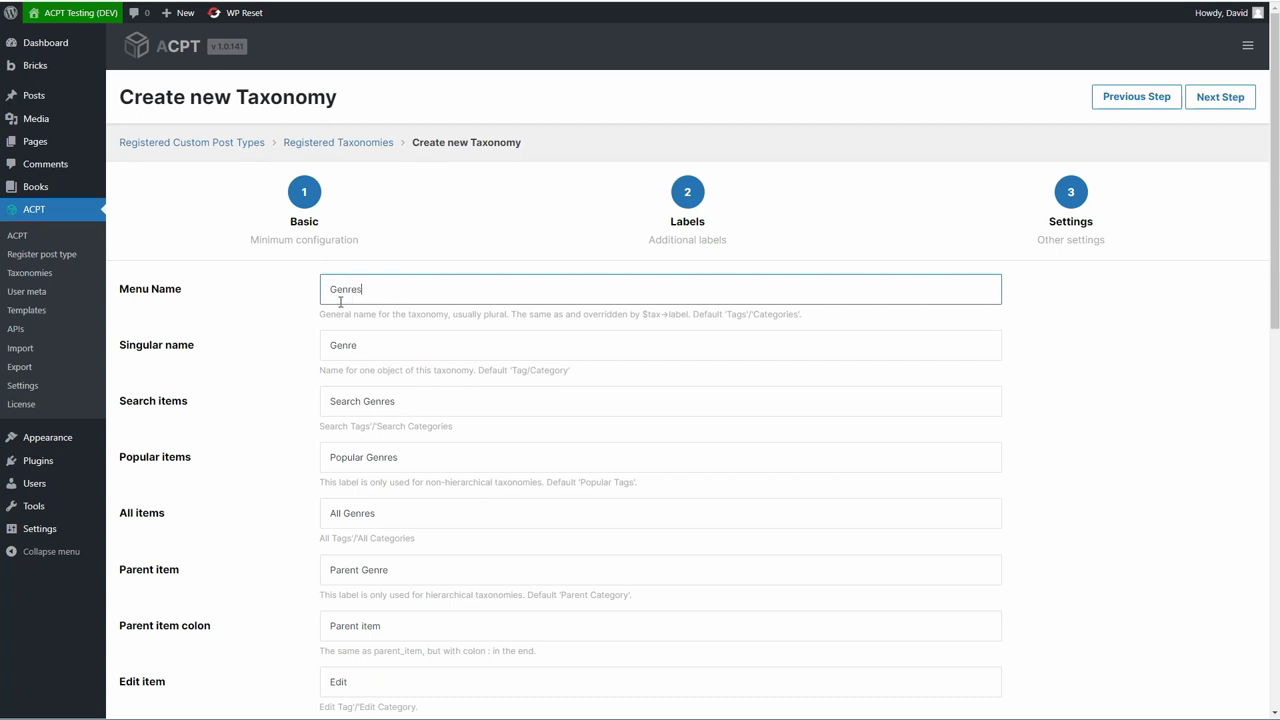
click(1212, 100)
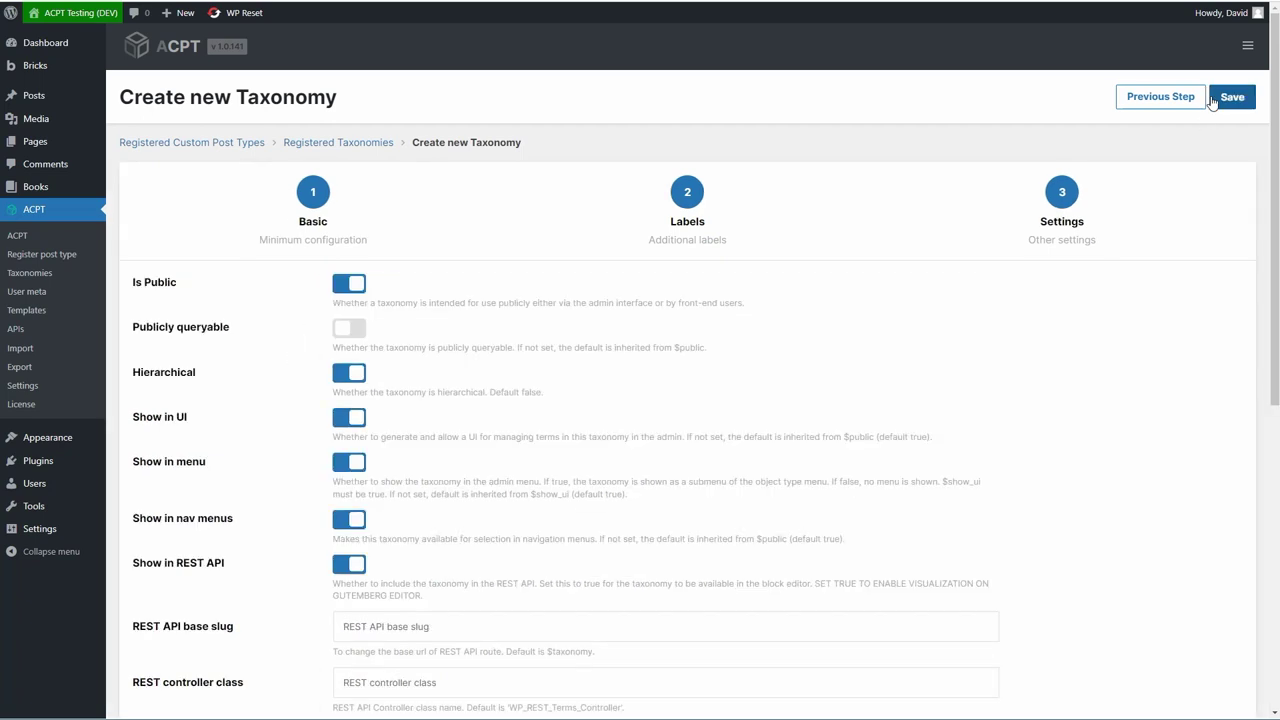
Make the genre taxonomy publicly queryable, leave its other settings at their defaults and save it
click(362, 329)
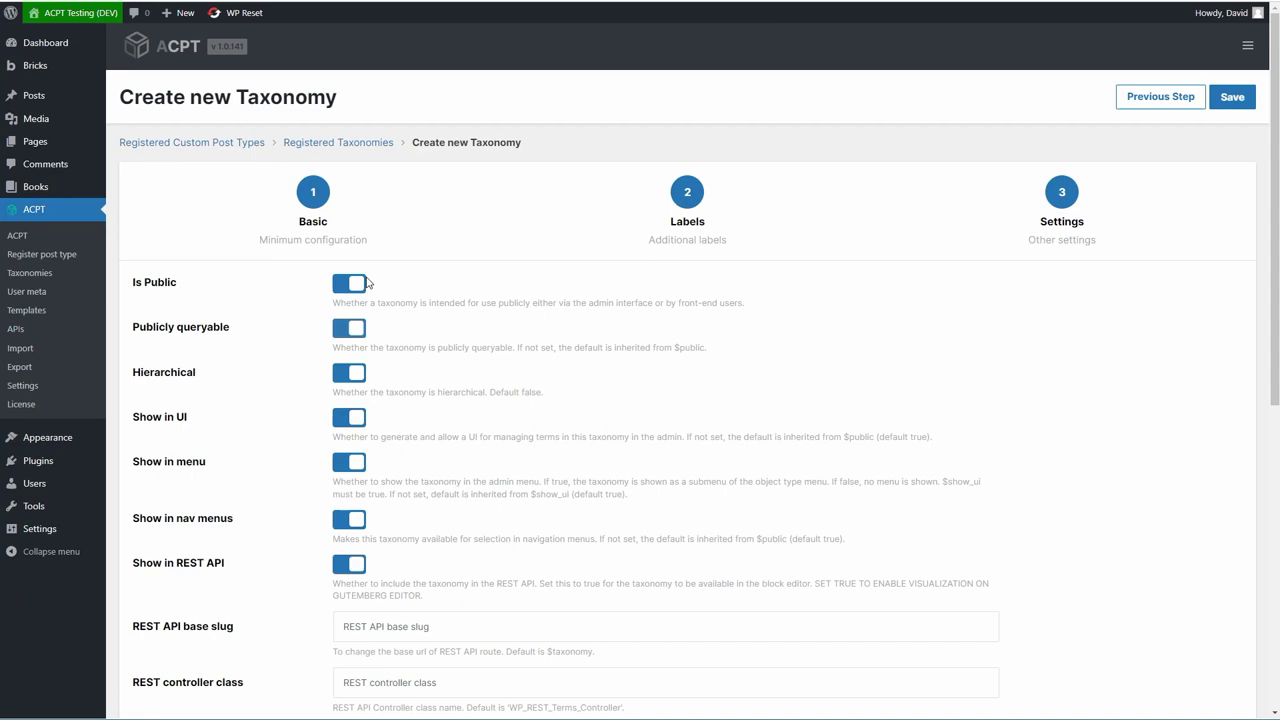
scroll(379, 322, down, 1)
scroll(379, 322, down, 5)
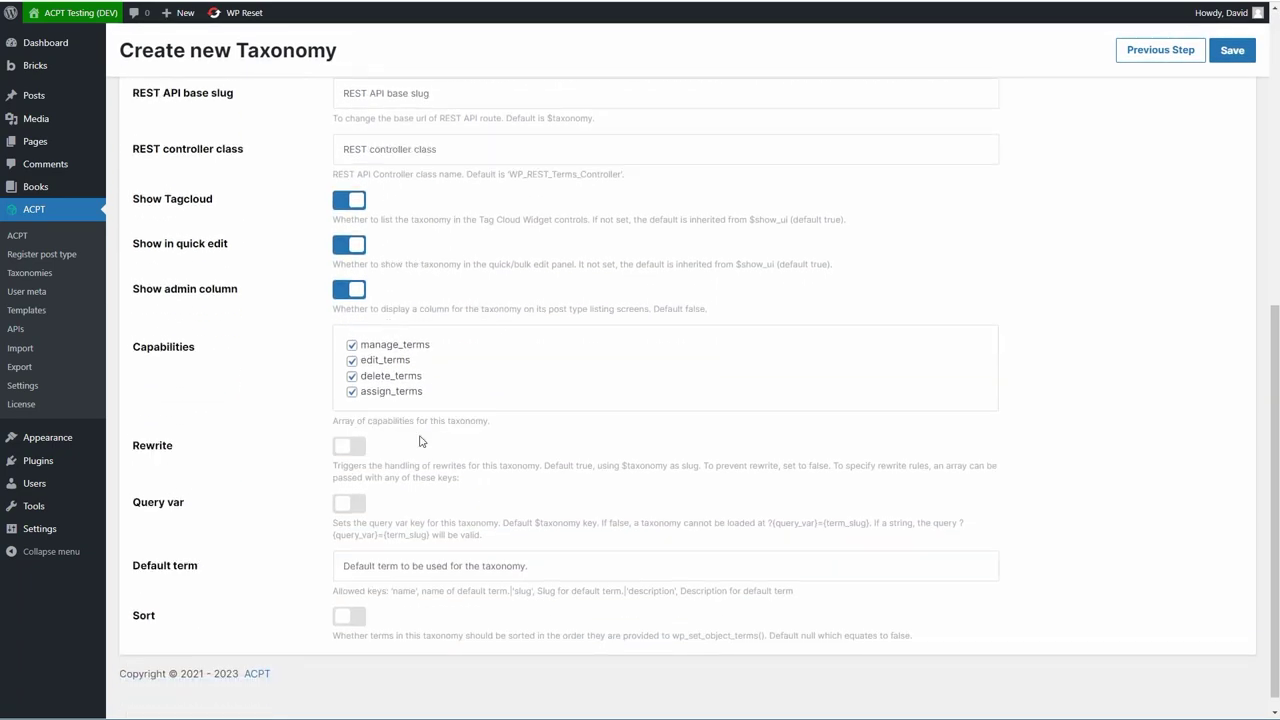
scroll(510, 418, up, 6)
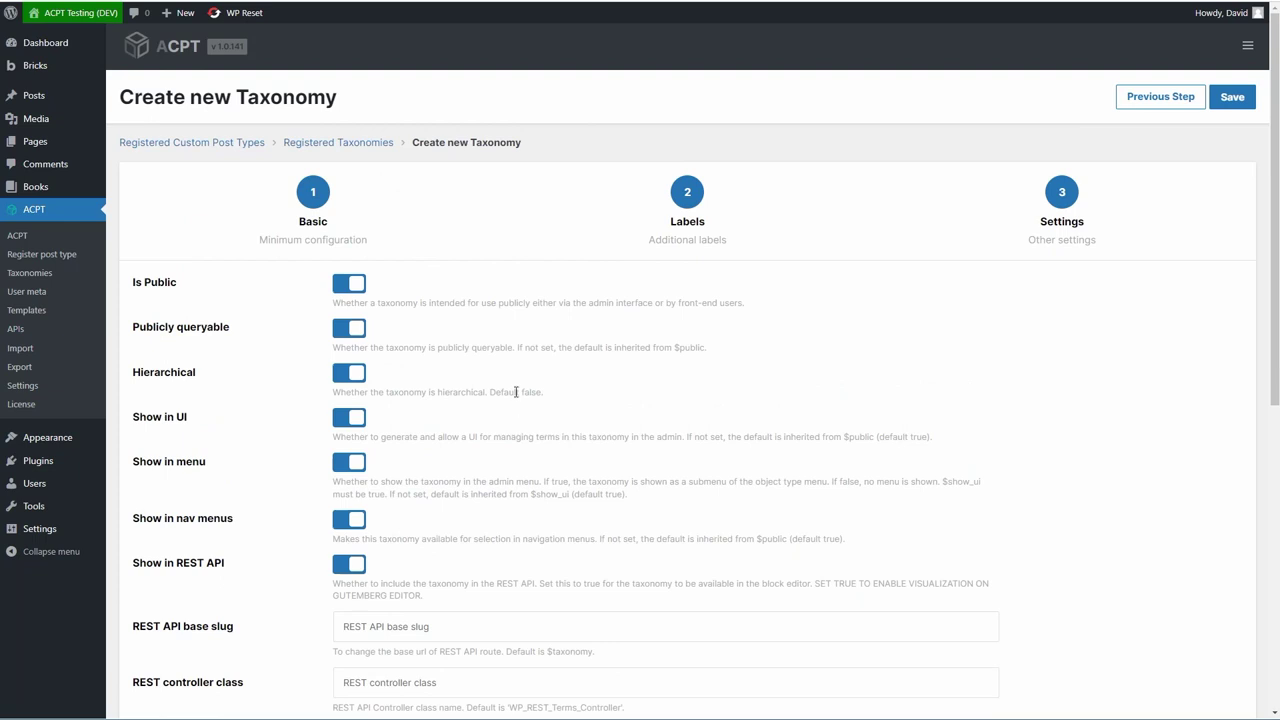
click(1230, 97)
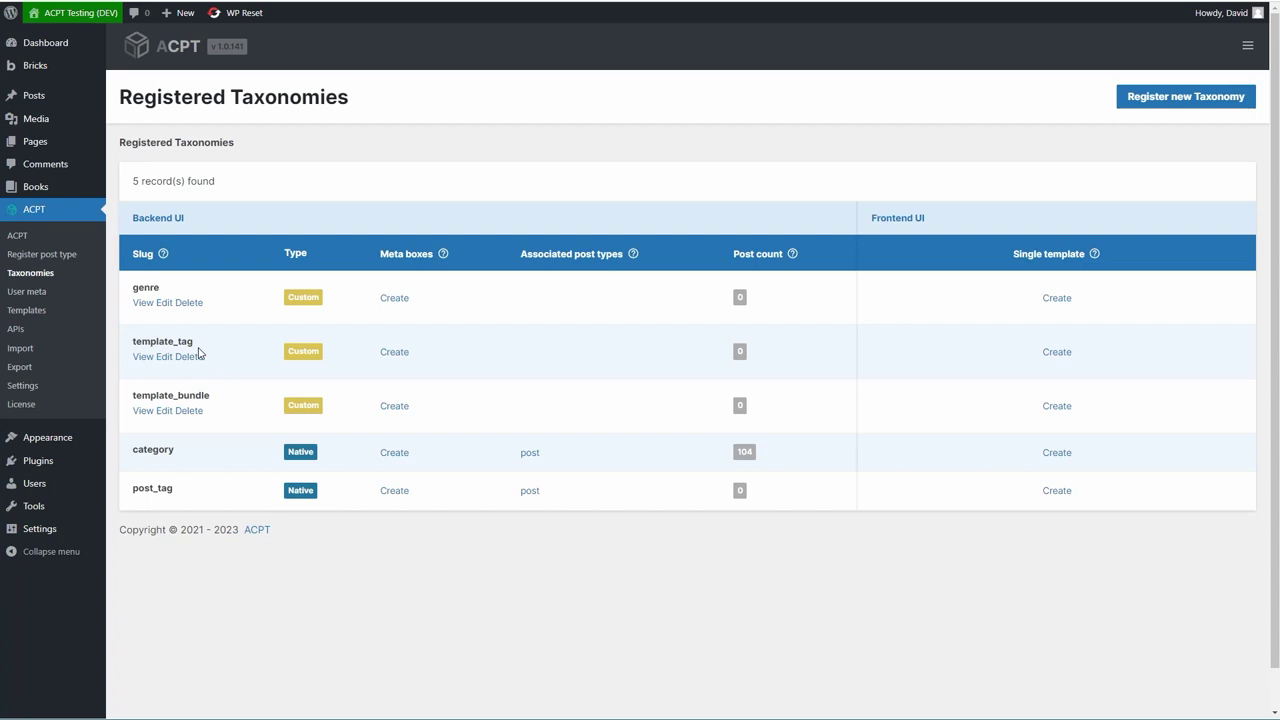
Associate the genre taxonomy with the book custom post type
click(20, 236)
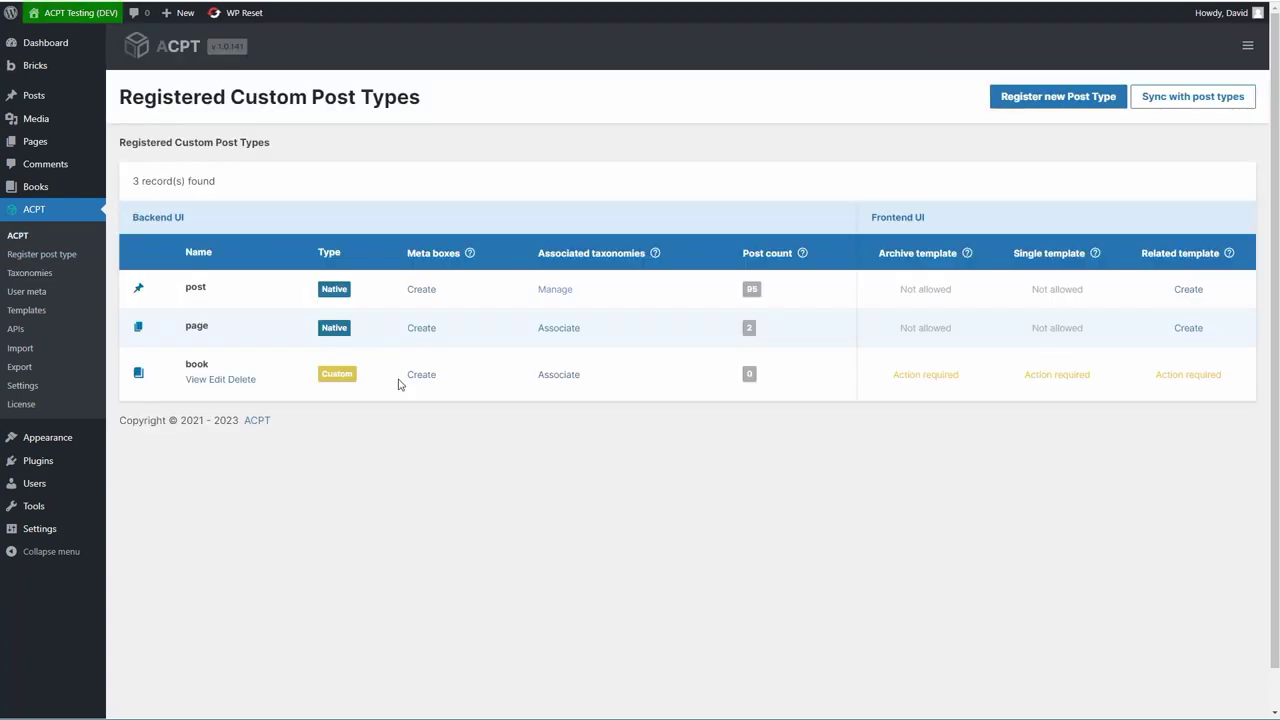
click(560, 378)
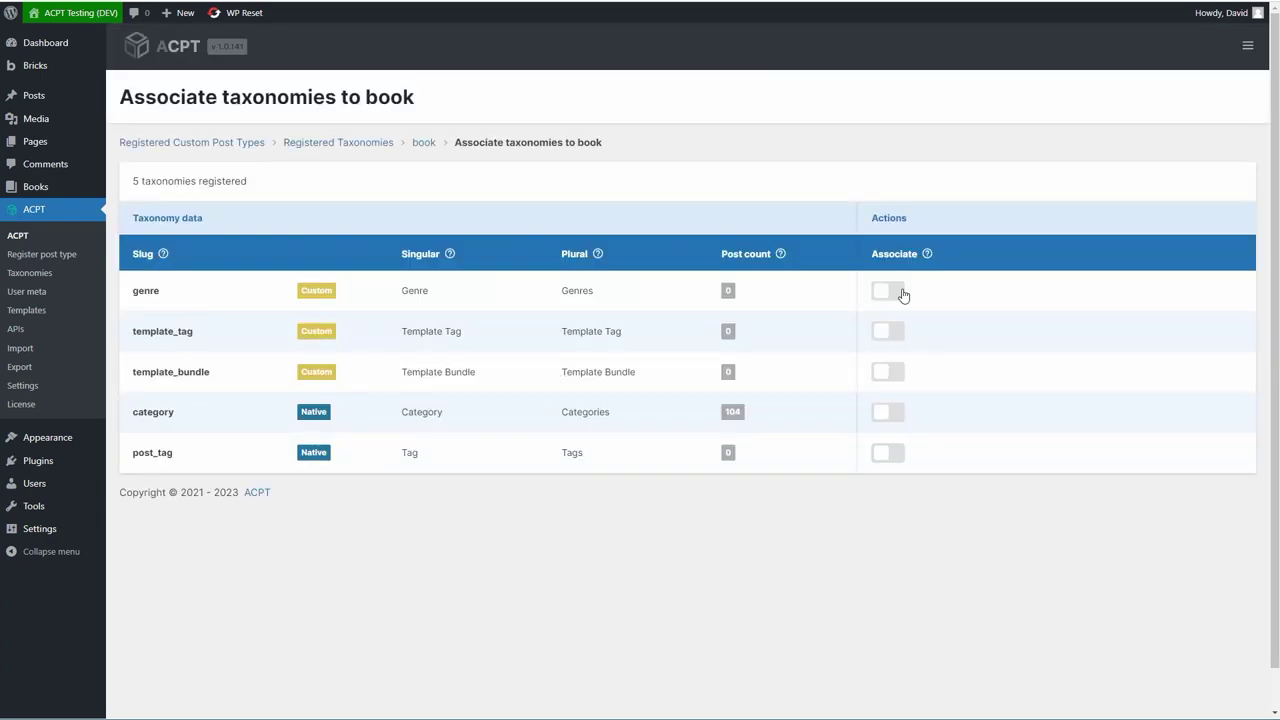
click(899, 292)
Create a meta box for the book post type and title it "Book fields"
click(18, 237)
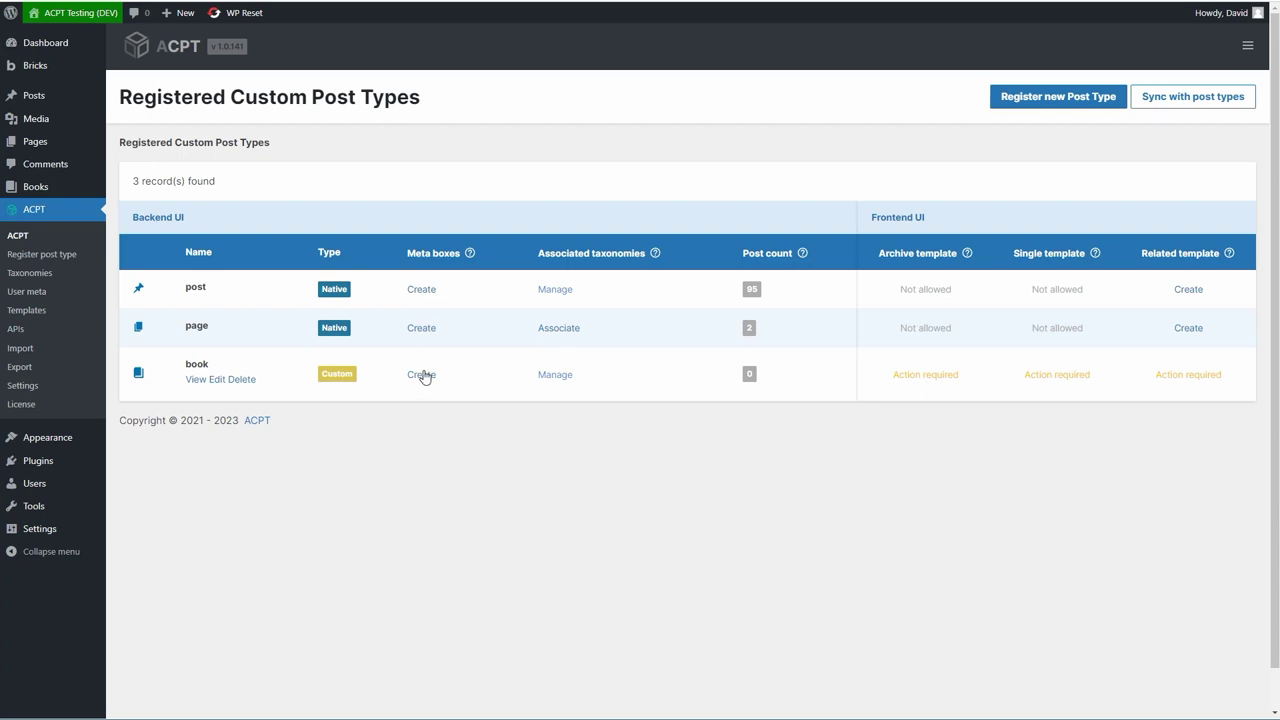
click(421, 375)
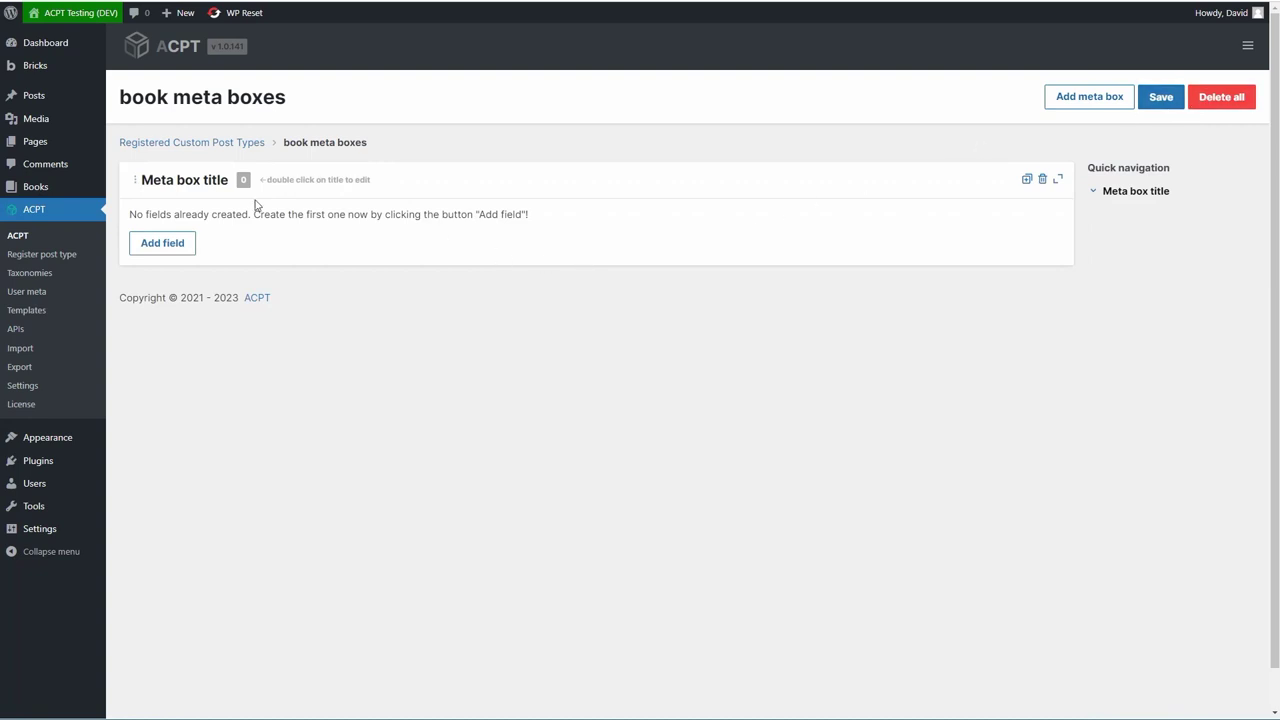
double_click(199, 180)
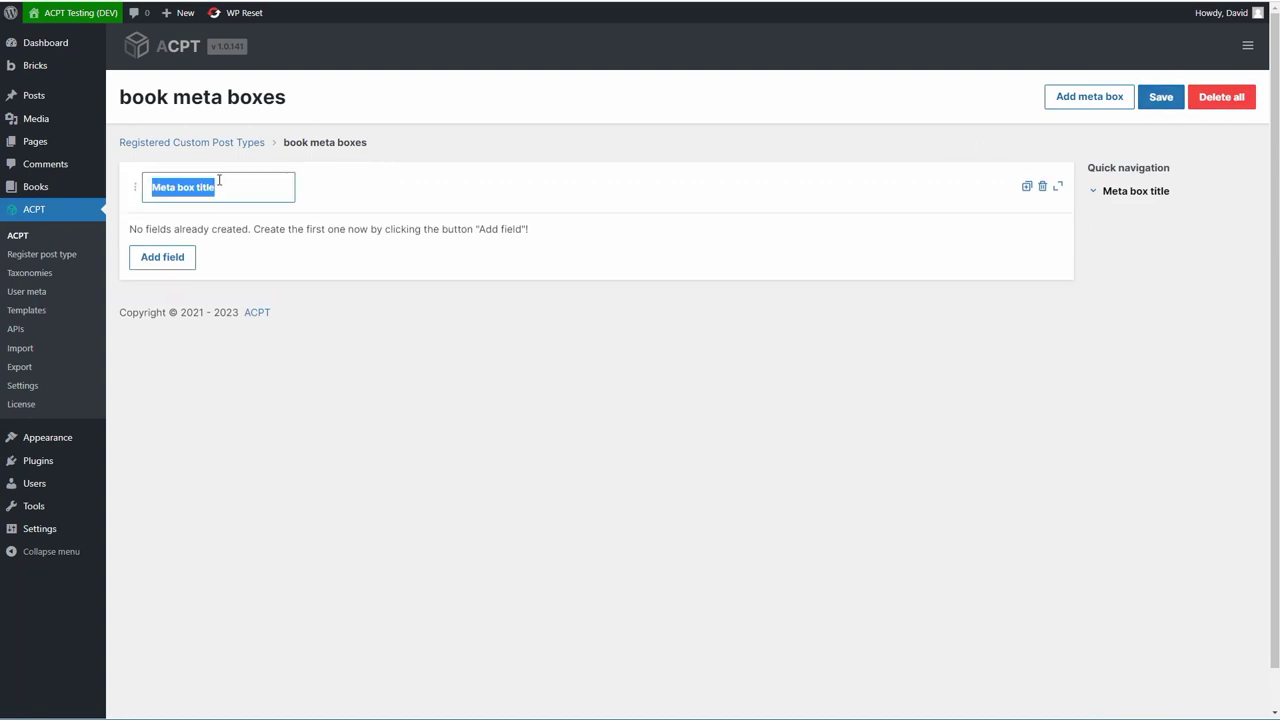
text(Book f)
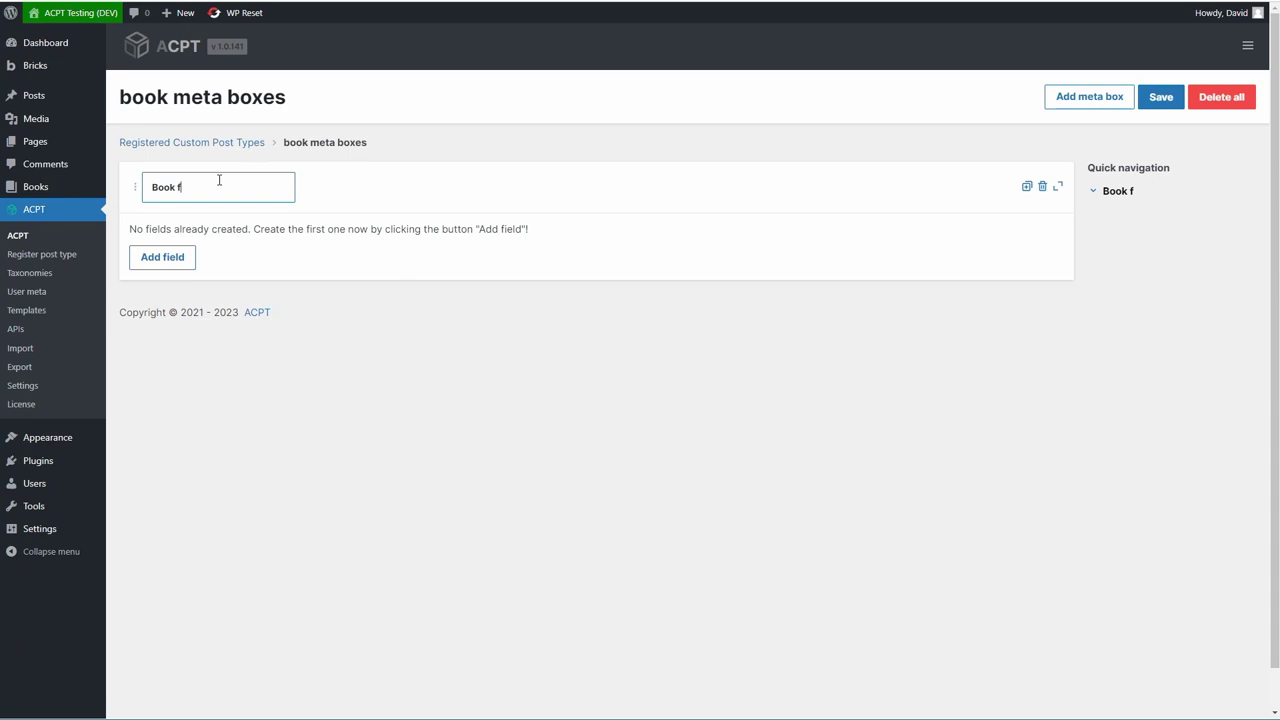
text(ields)
click(167, 259)
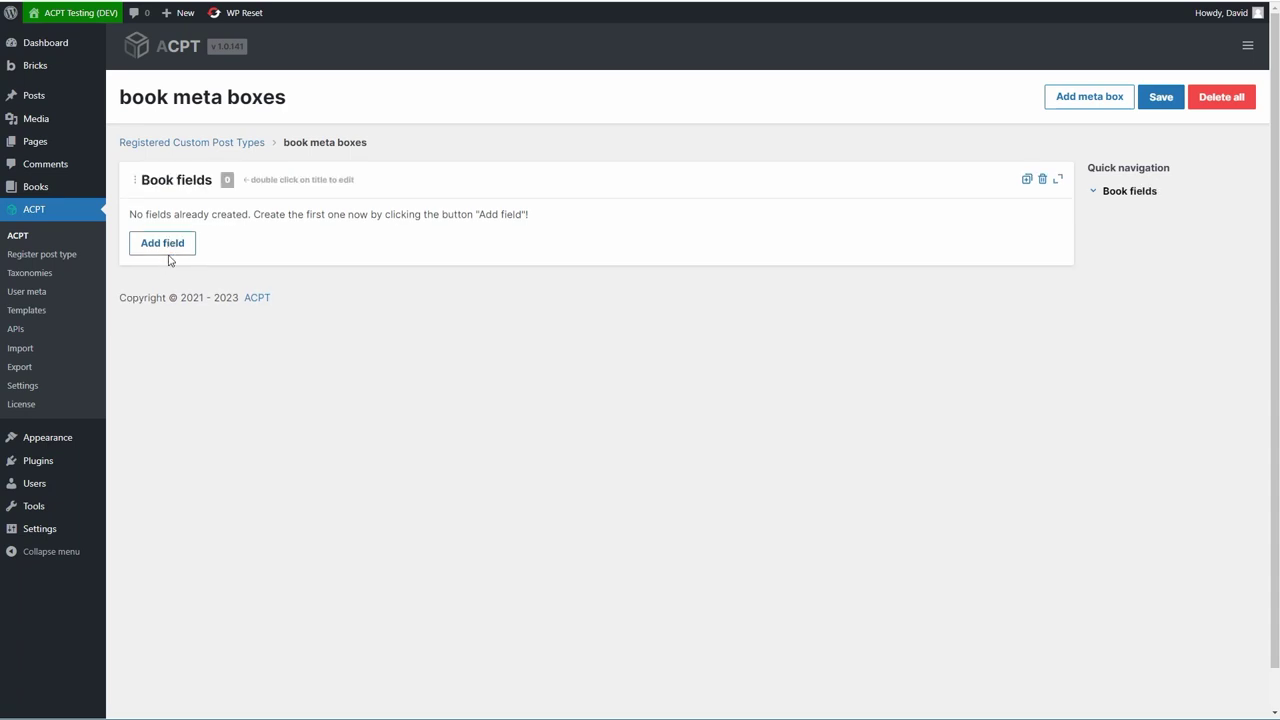
Add a field to the Book fields meta box with the slug author-website
click(164, 245)
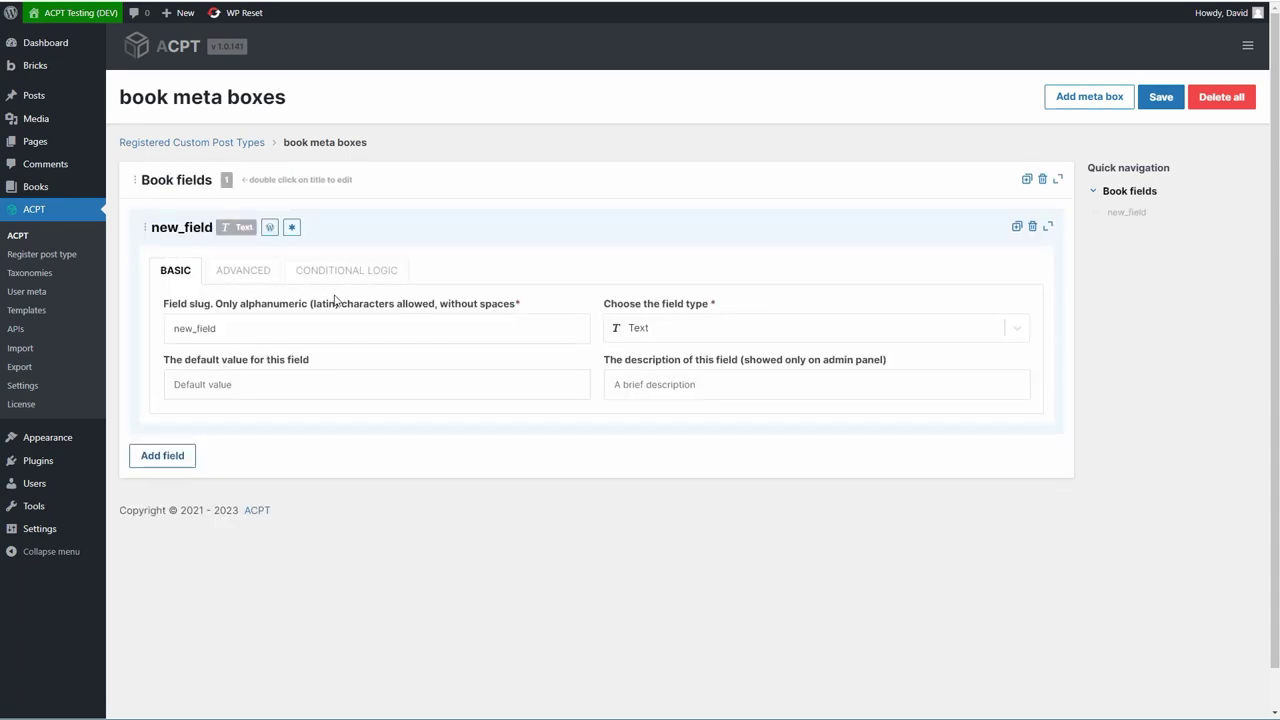
click(217, 328)
drag(217, 328, 157, 332)
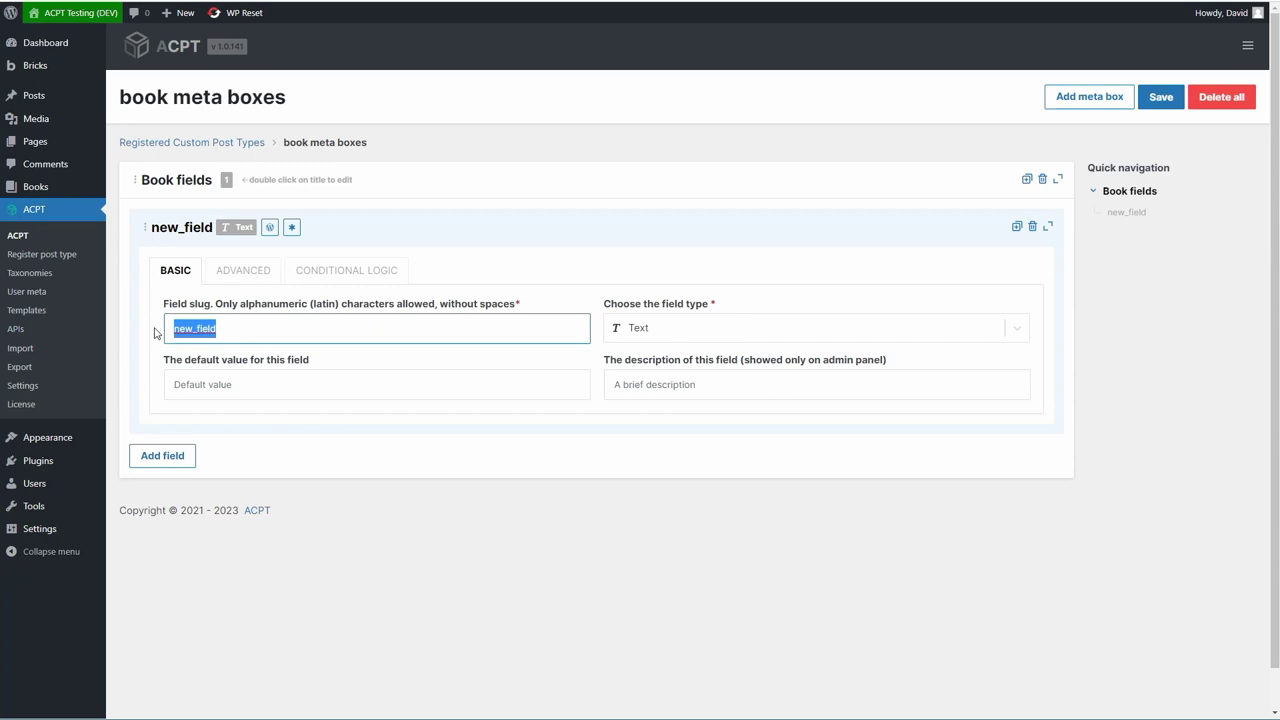
text(auth)
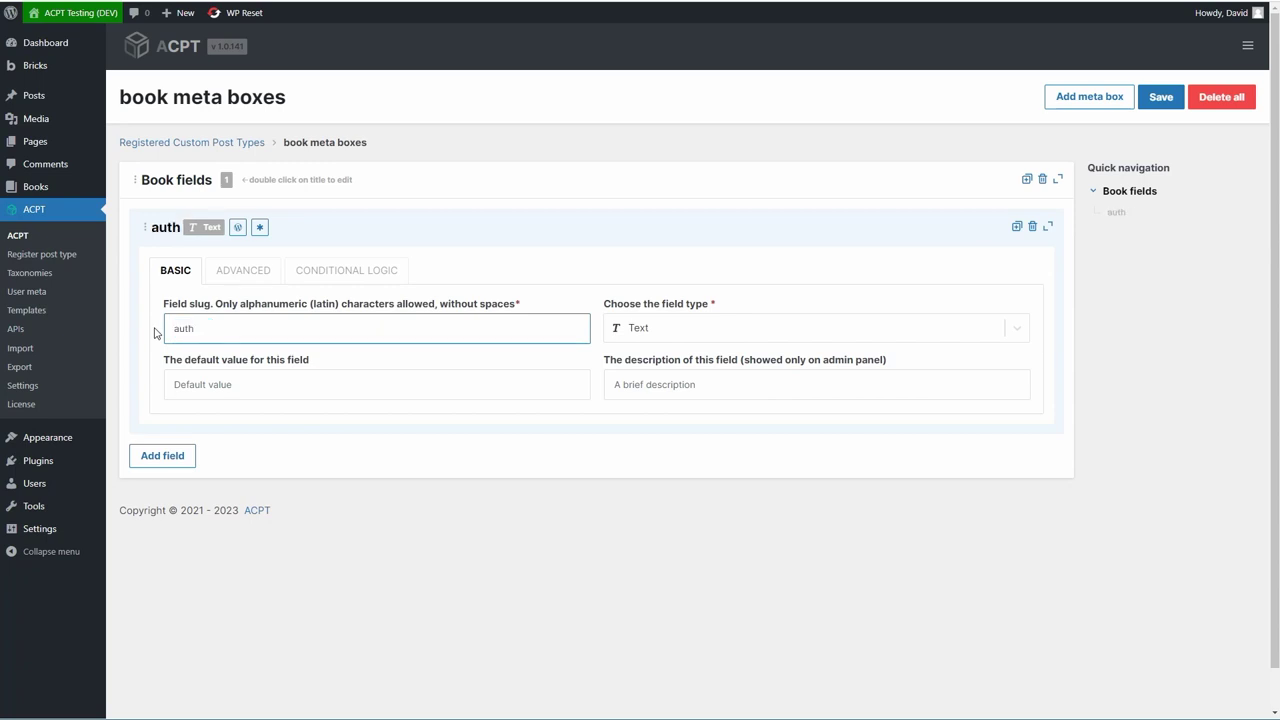
text(or-website)
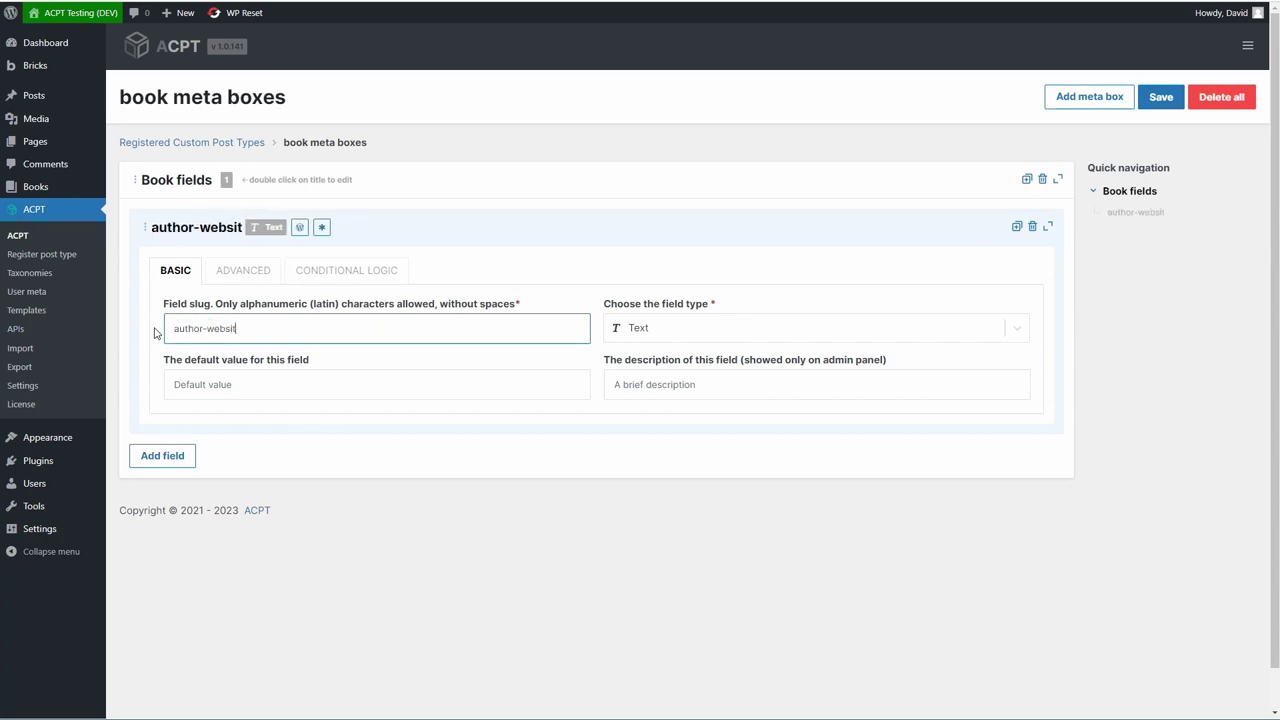
Look through the available field types and set the author-website field's type to Url
click(700, 335)
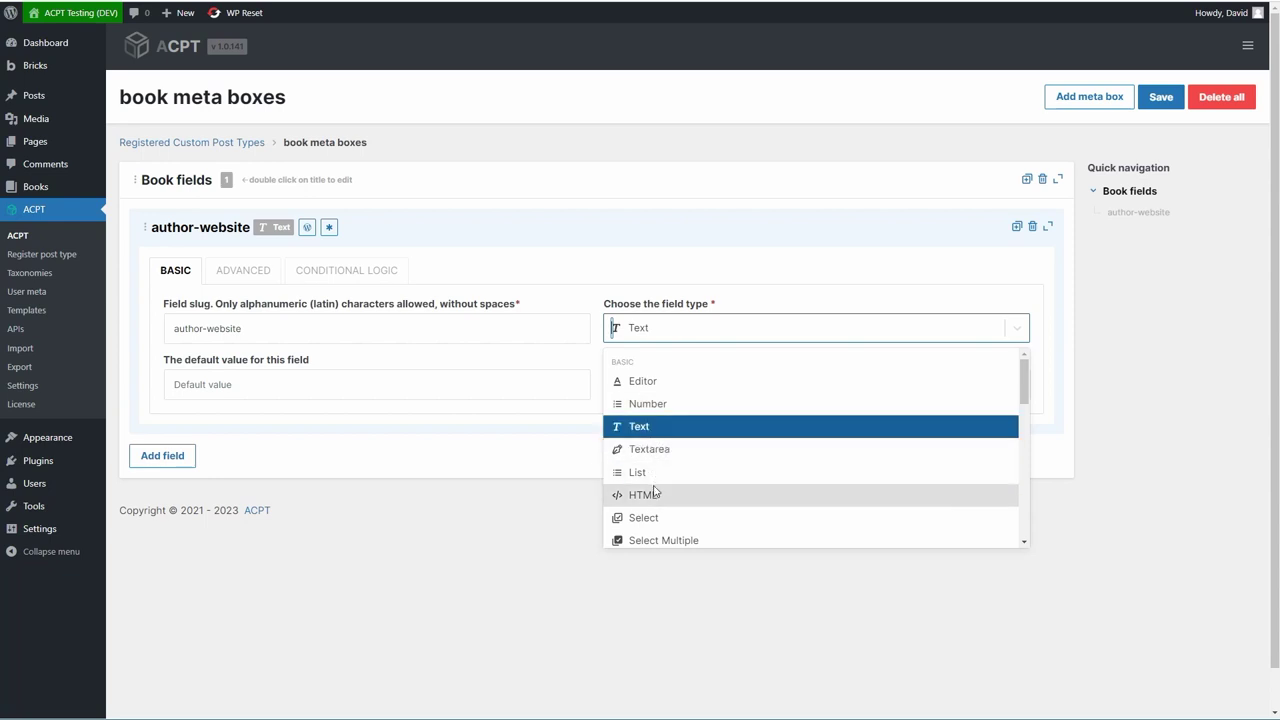
scroll(656, 480, down, 1)
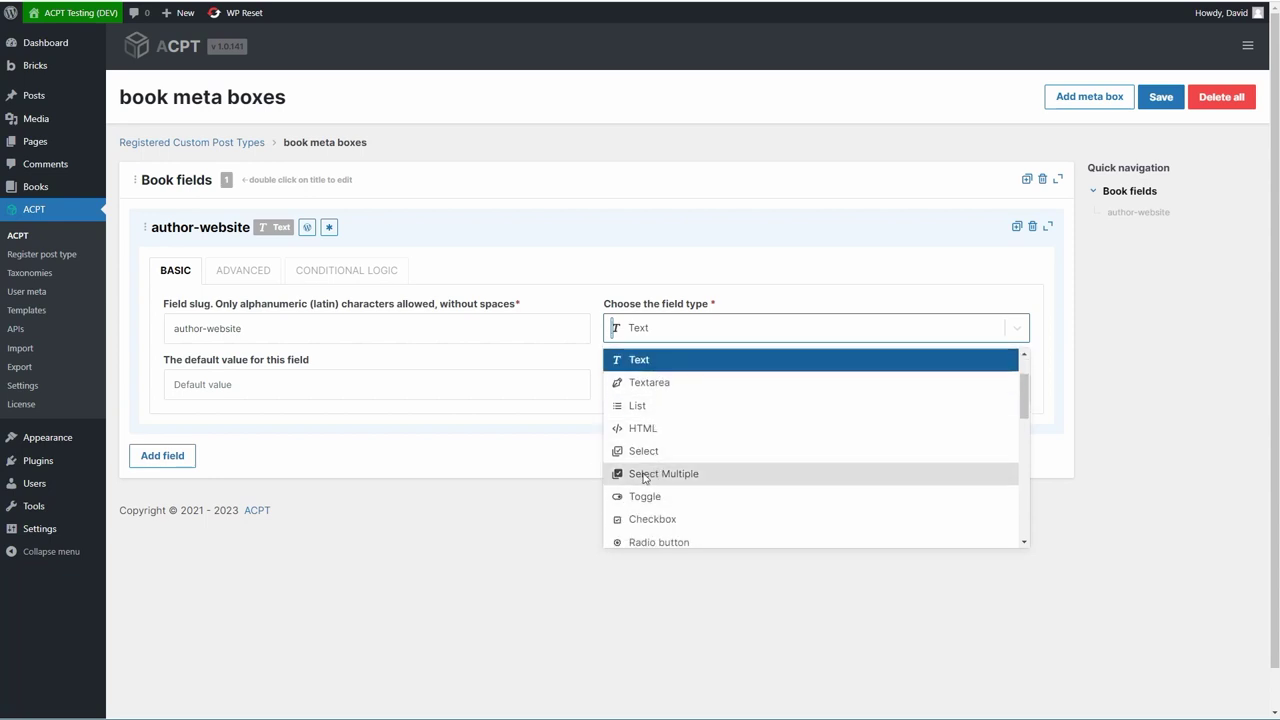
scroll(670, 478, down, 1)
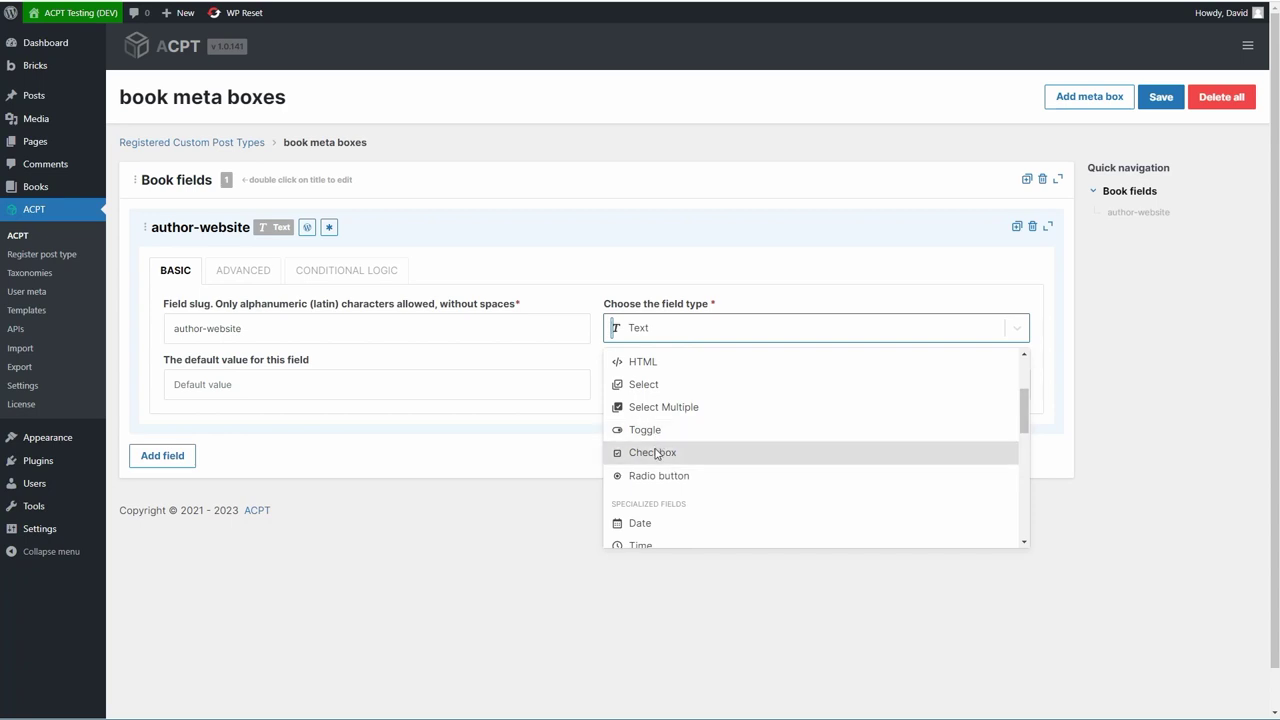
scroll(660, 477, down, 1)
scroll(659, 477, down, 1)
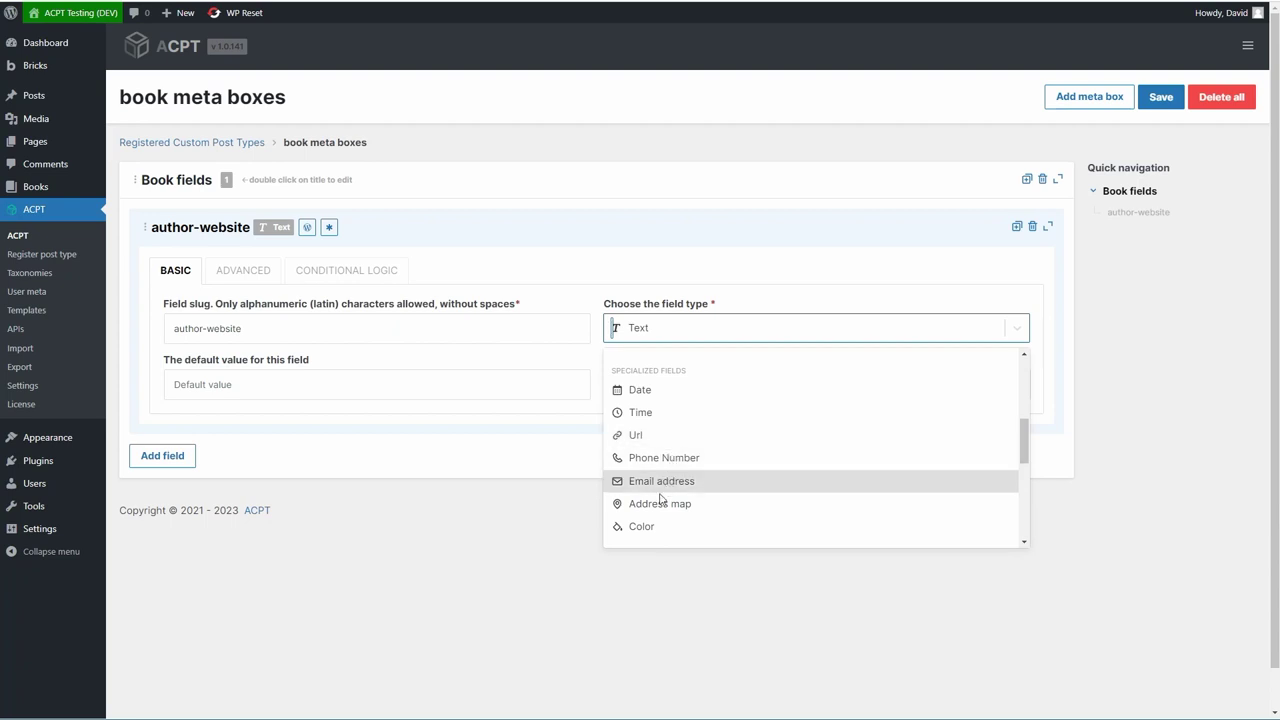
scroll(666, 503, down, 2)
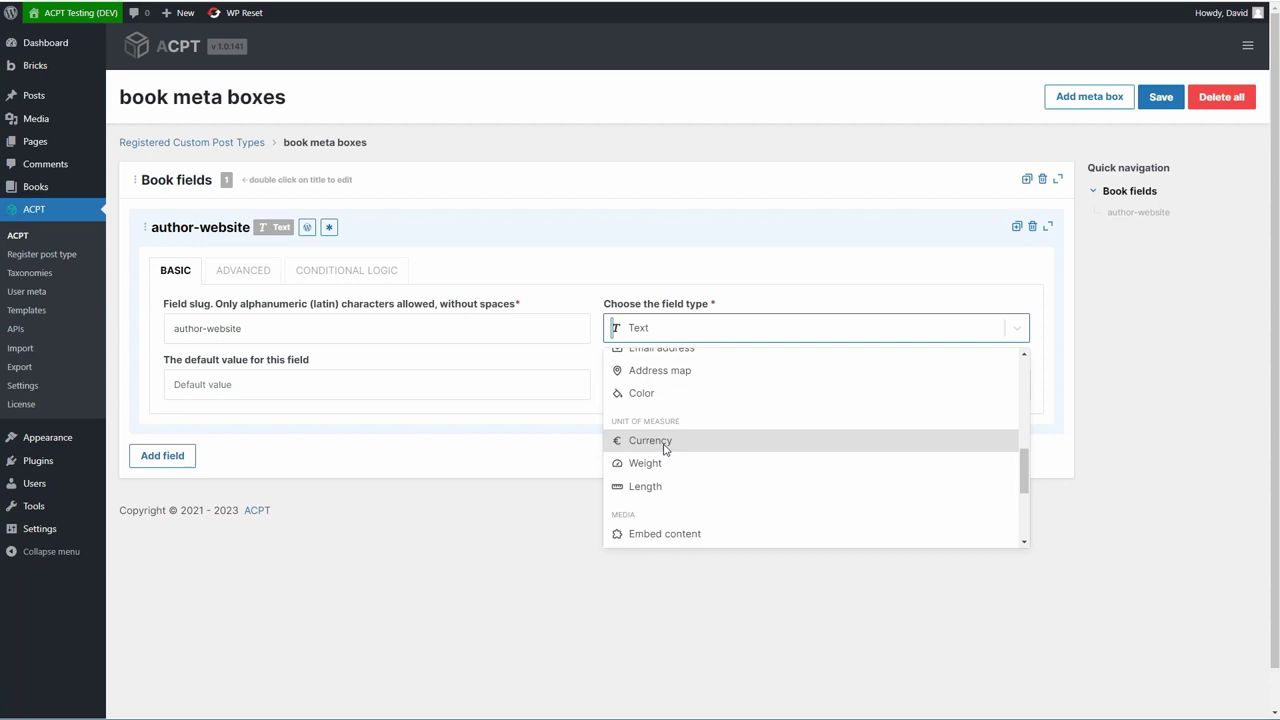
scroll(658, 486, down, 2)
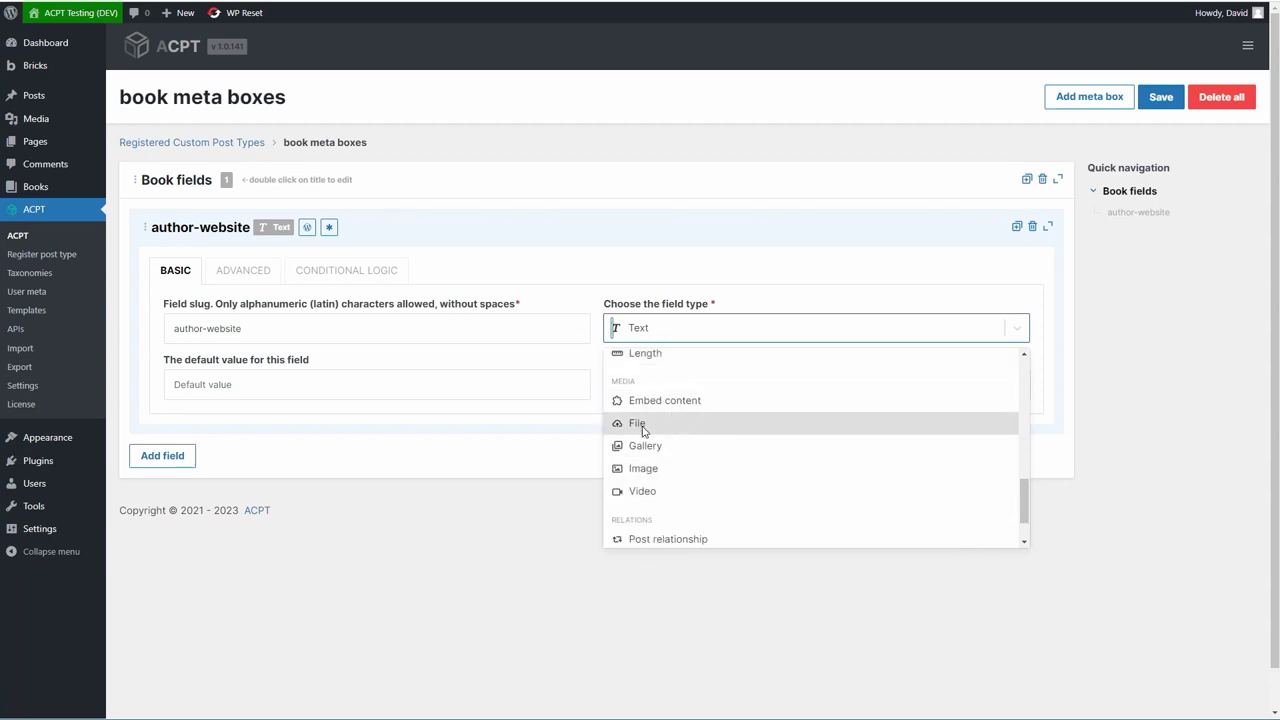
scroll(655, 486, down, 1)
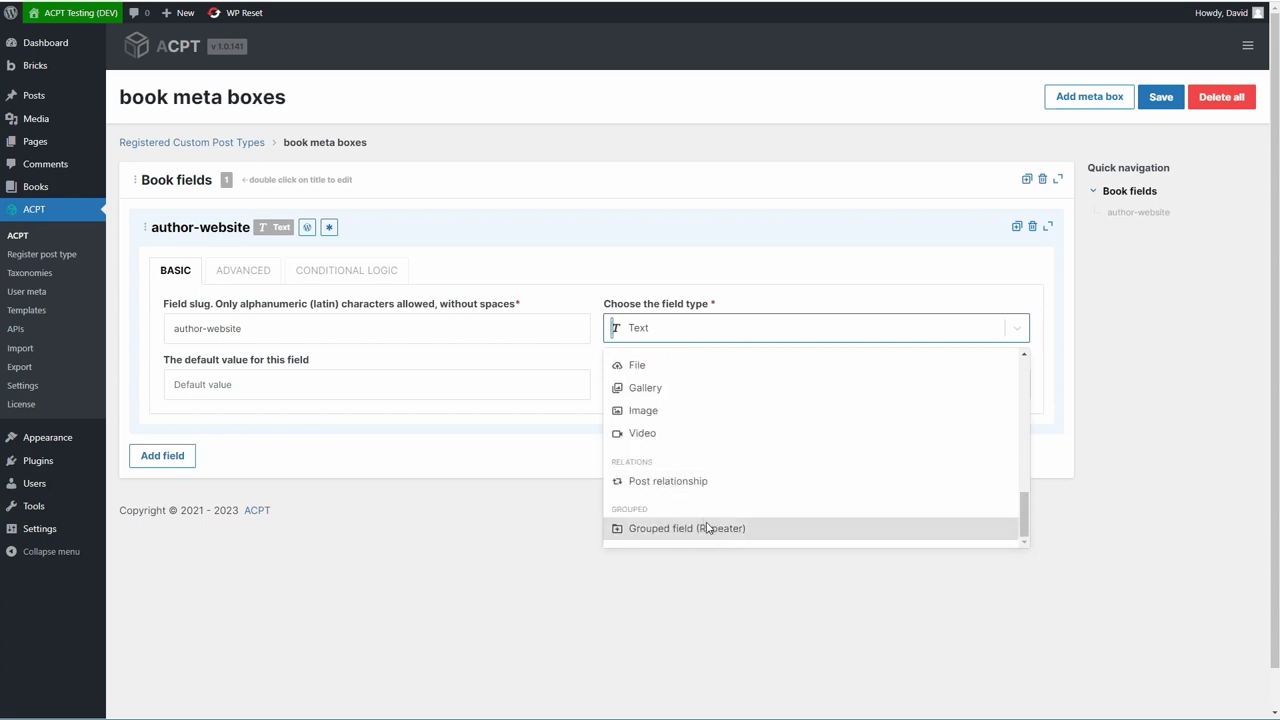
scroll(705, 528, up, 5)
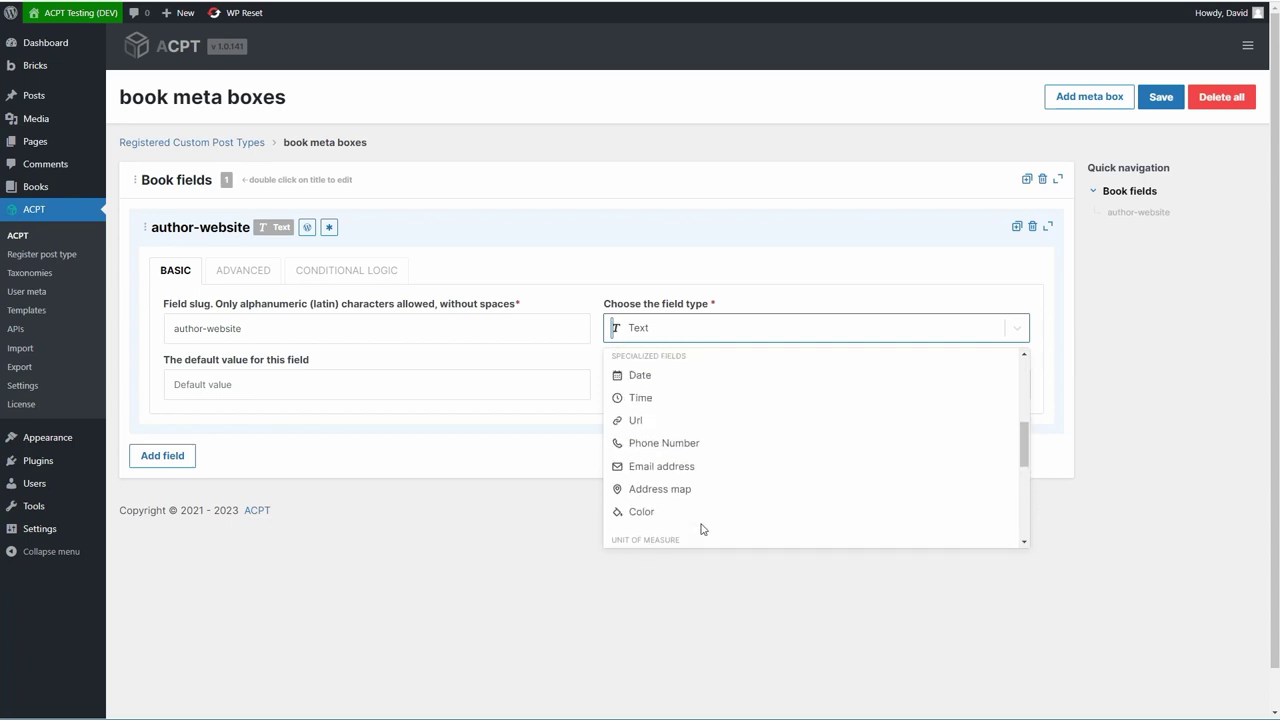
scroll(701, 528, up, 1)
click(657, 448)
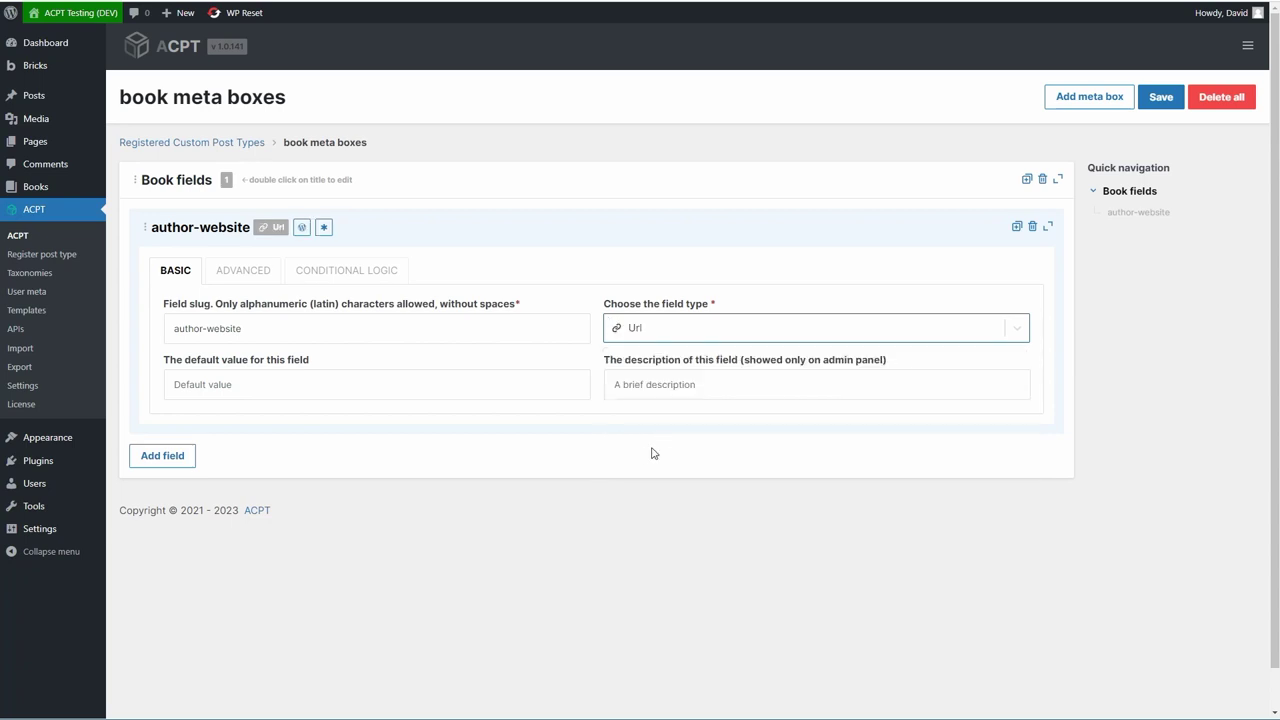
Give the author-website field the description "Link to the author website" and the label "Author website", without adding any display conditions
click(633, 383)
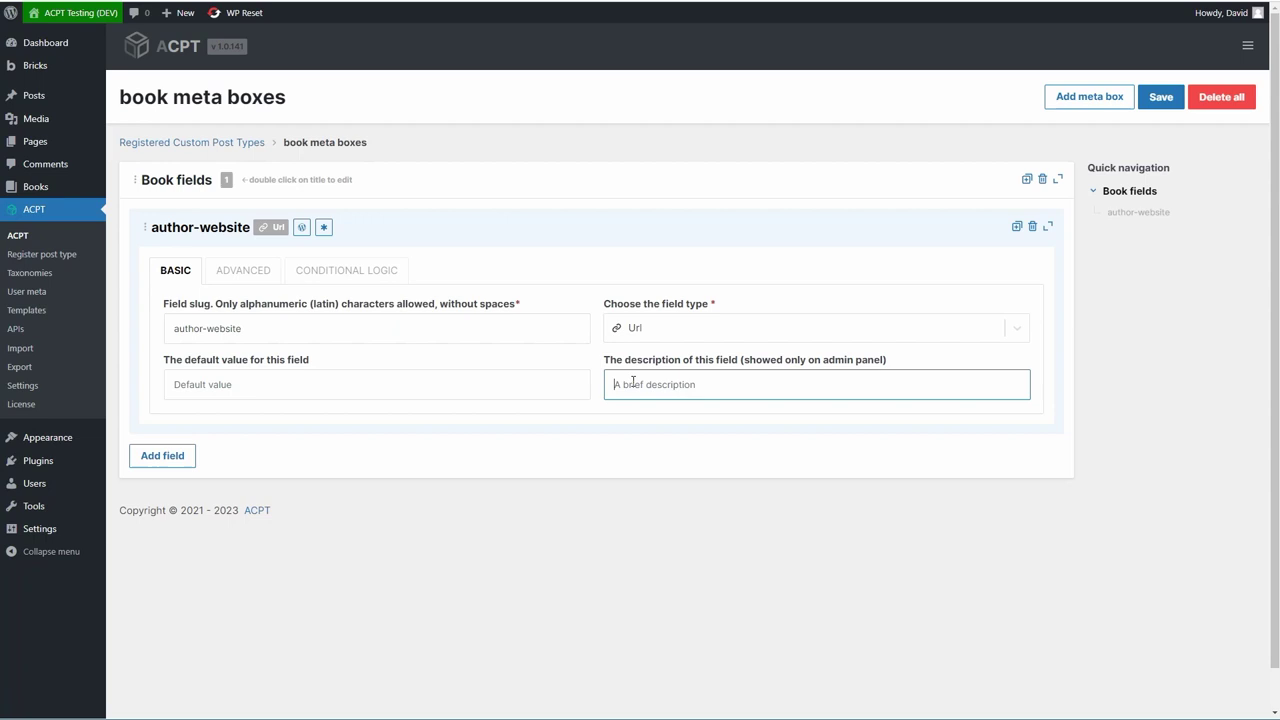
text(U)
text(ink to the author website)
click(242, 272)
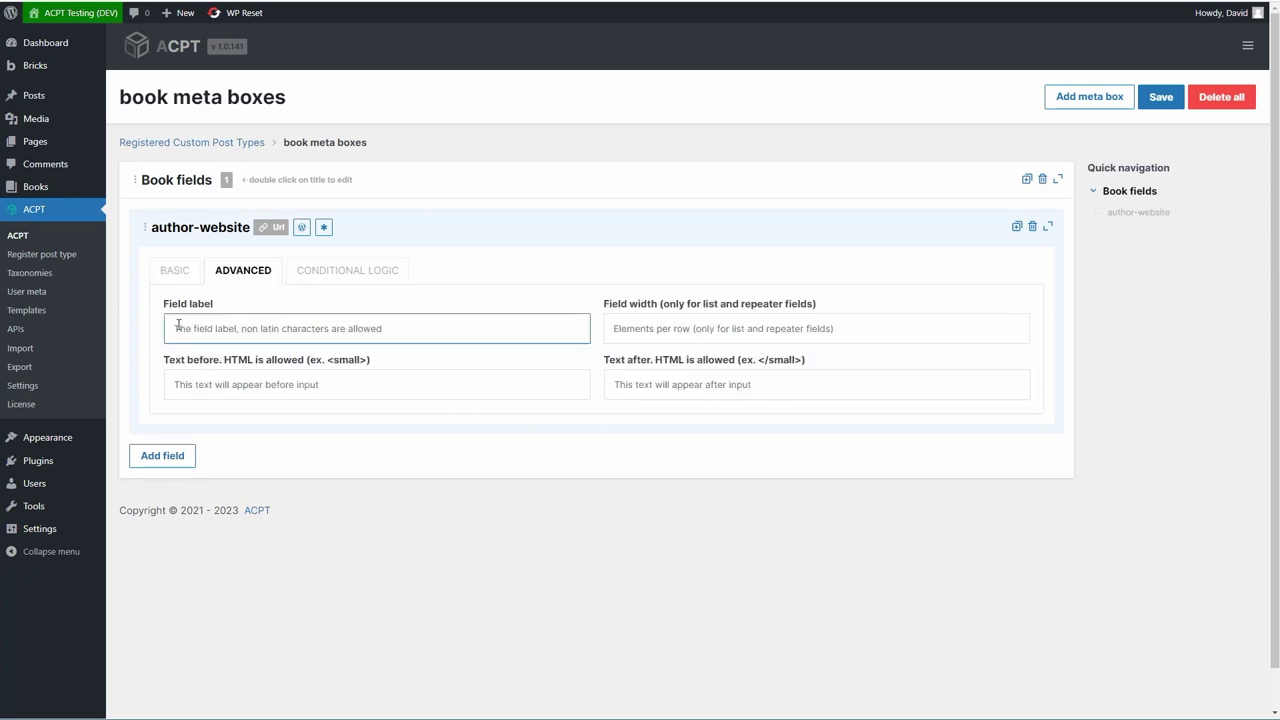
text(Author website)
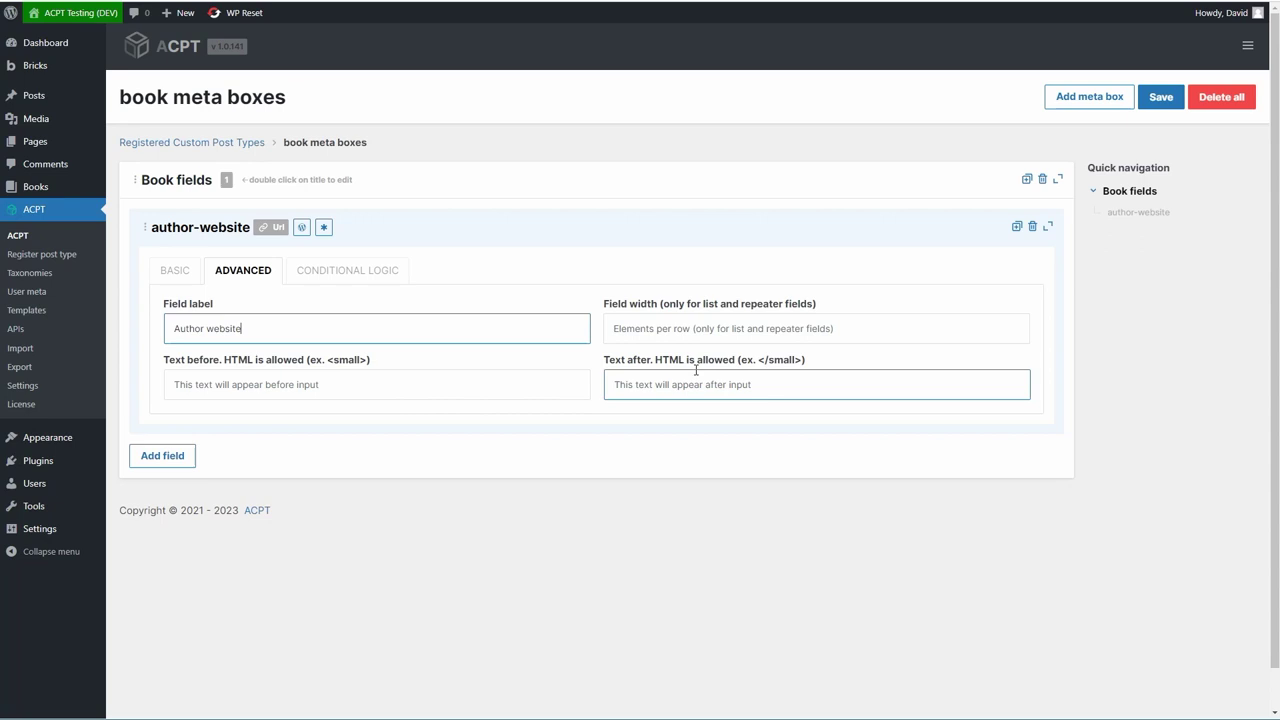
click(357, 276)
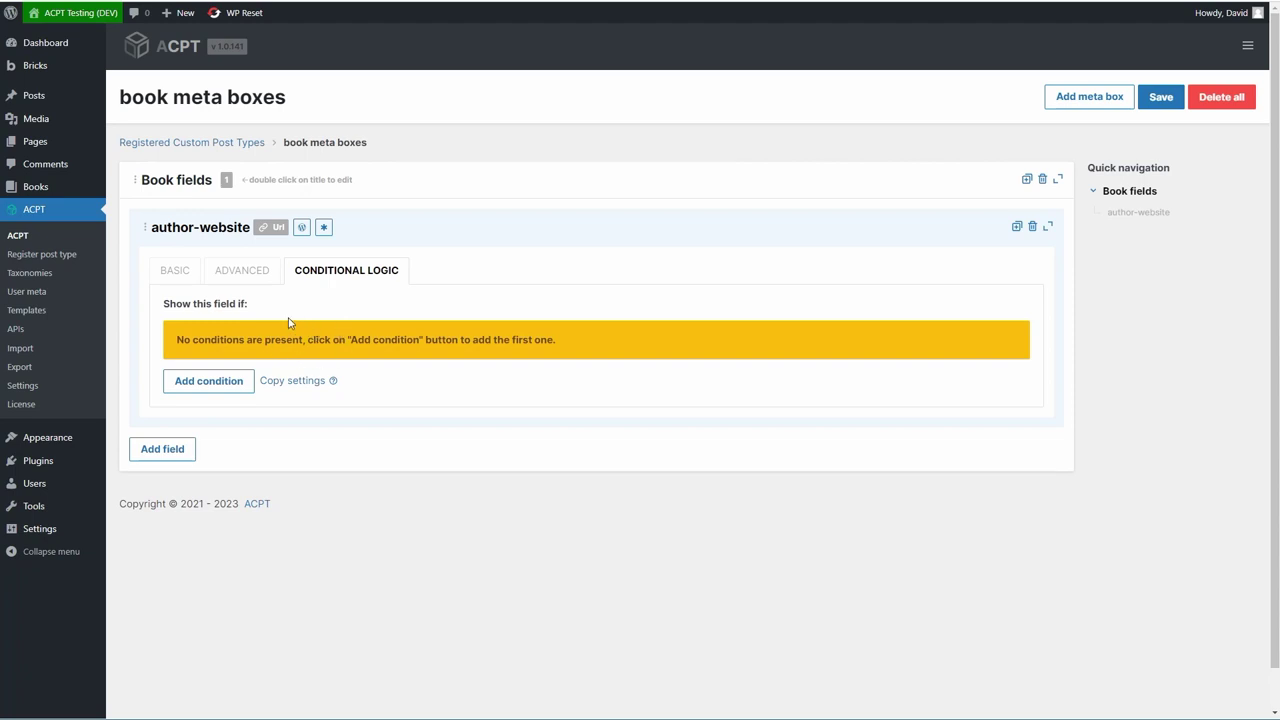
click(176, 276)
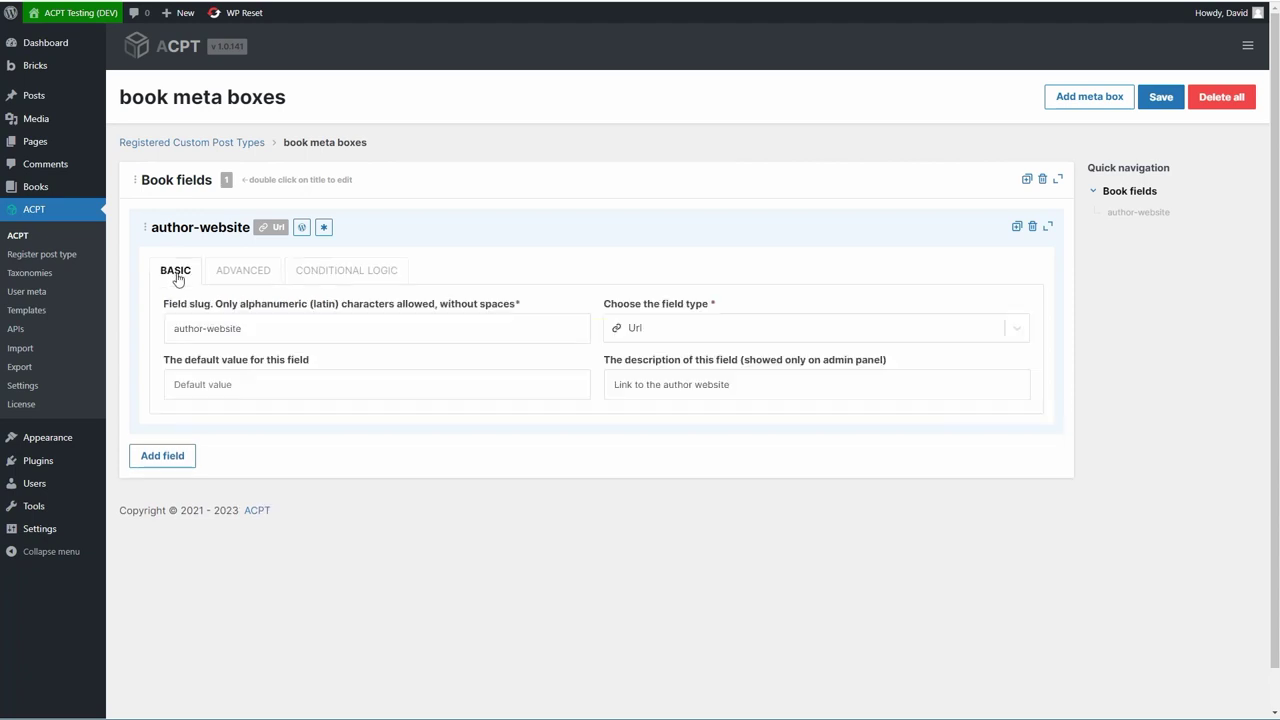
Add a second field to the Book fields meta box with the slug author-photo
click(162, 455)
scroll(300, 480, down, 1)
click(366, 471)
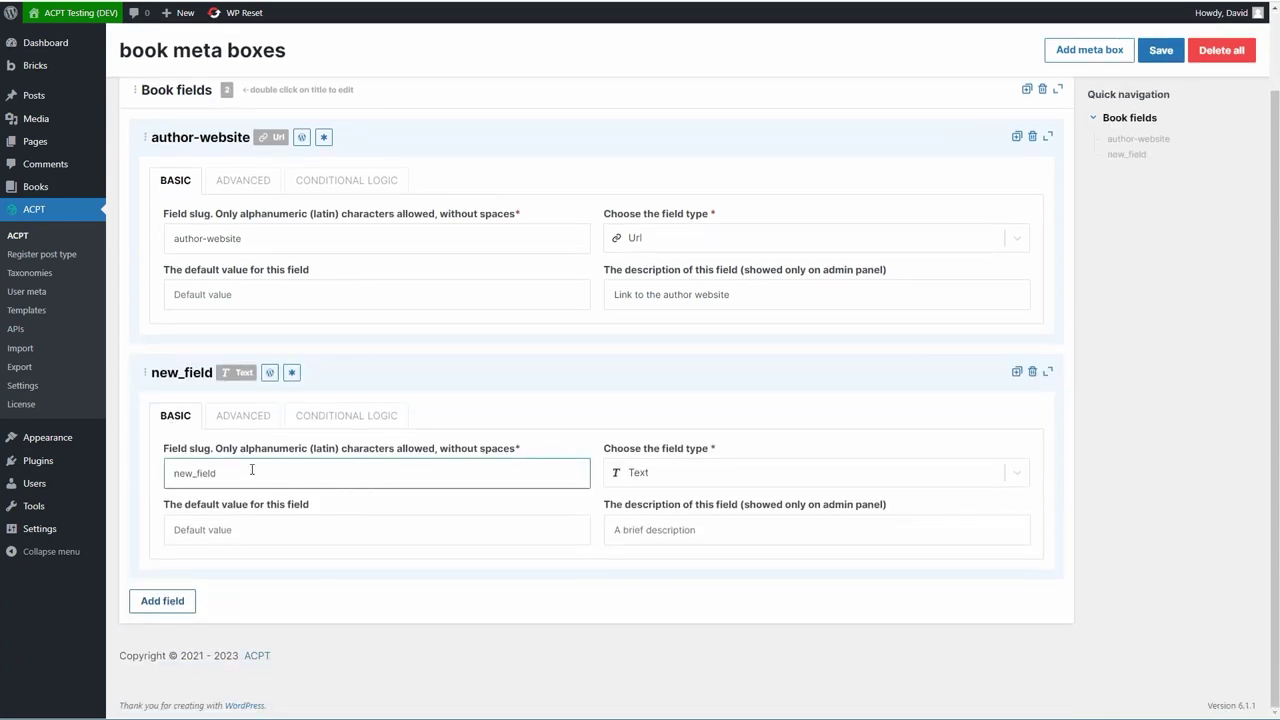
key(ctrl+a)
key(BackSpace)
text(author-photo)
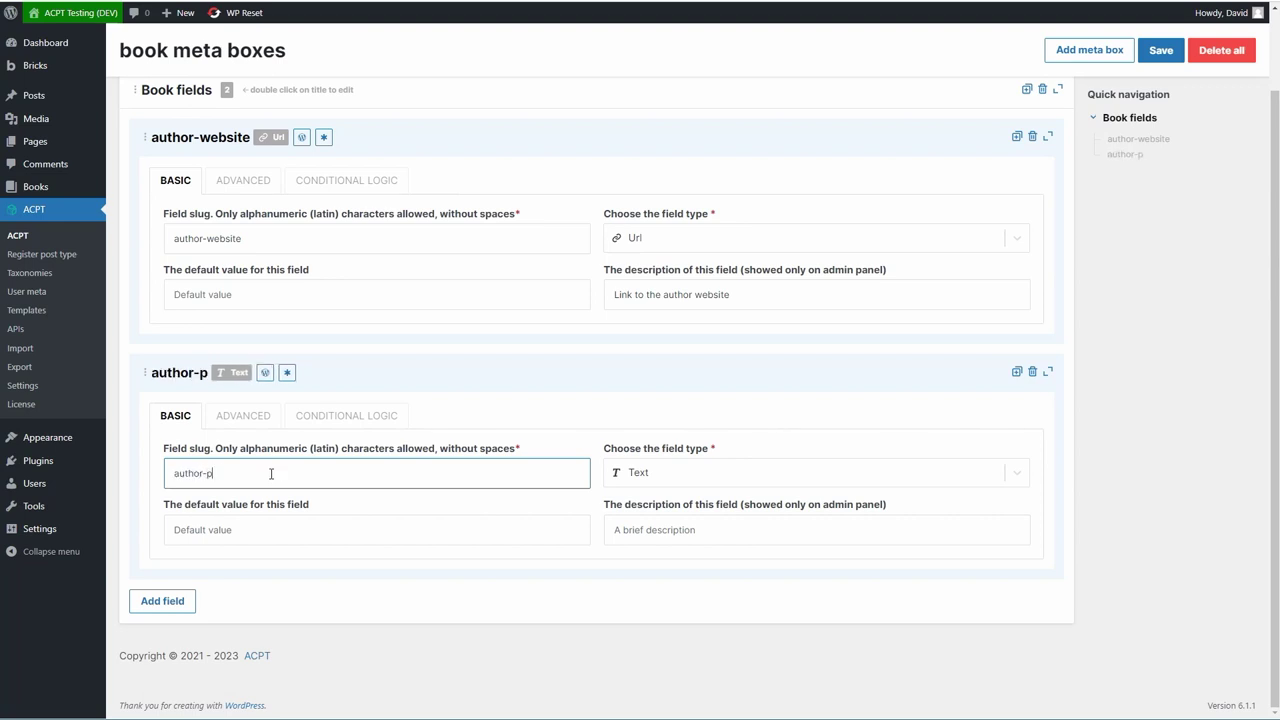
Set the author-photo field's type to Image
click(640, 473)
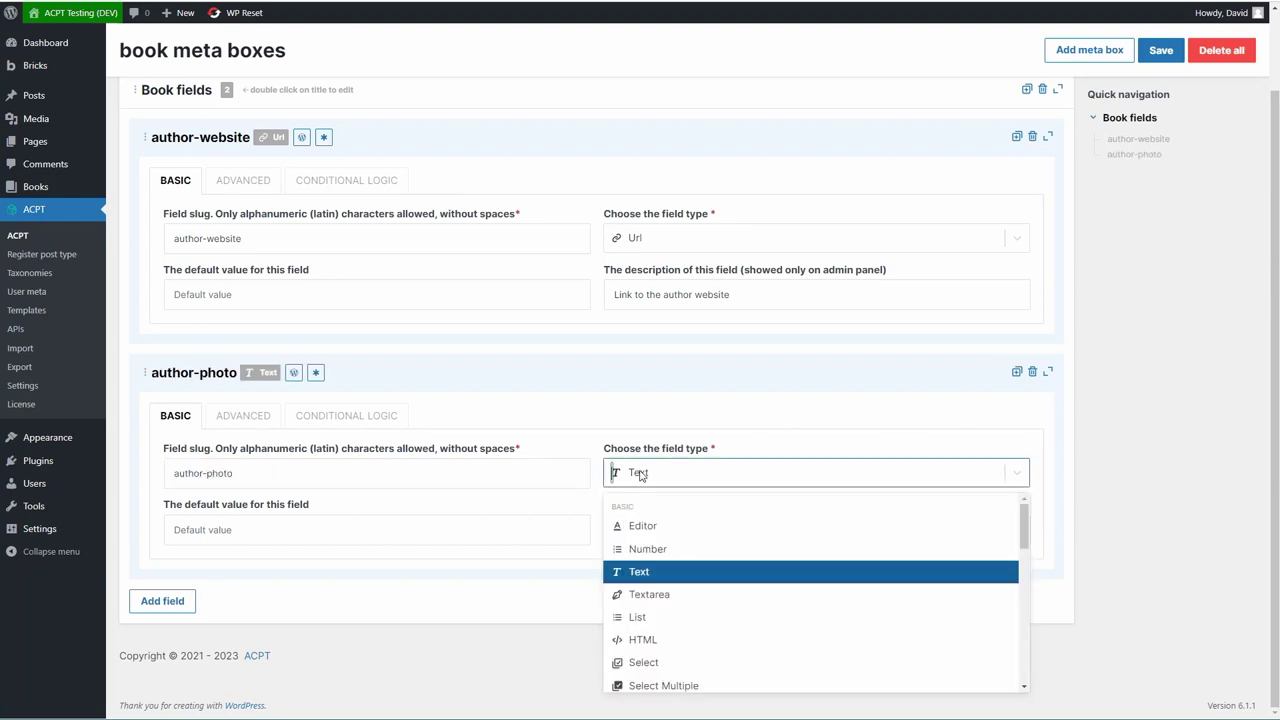
scroll(688, 556, down, 3)
scroll(692, 565, down, 5)
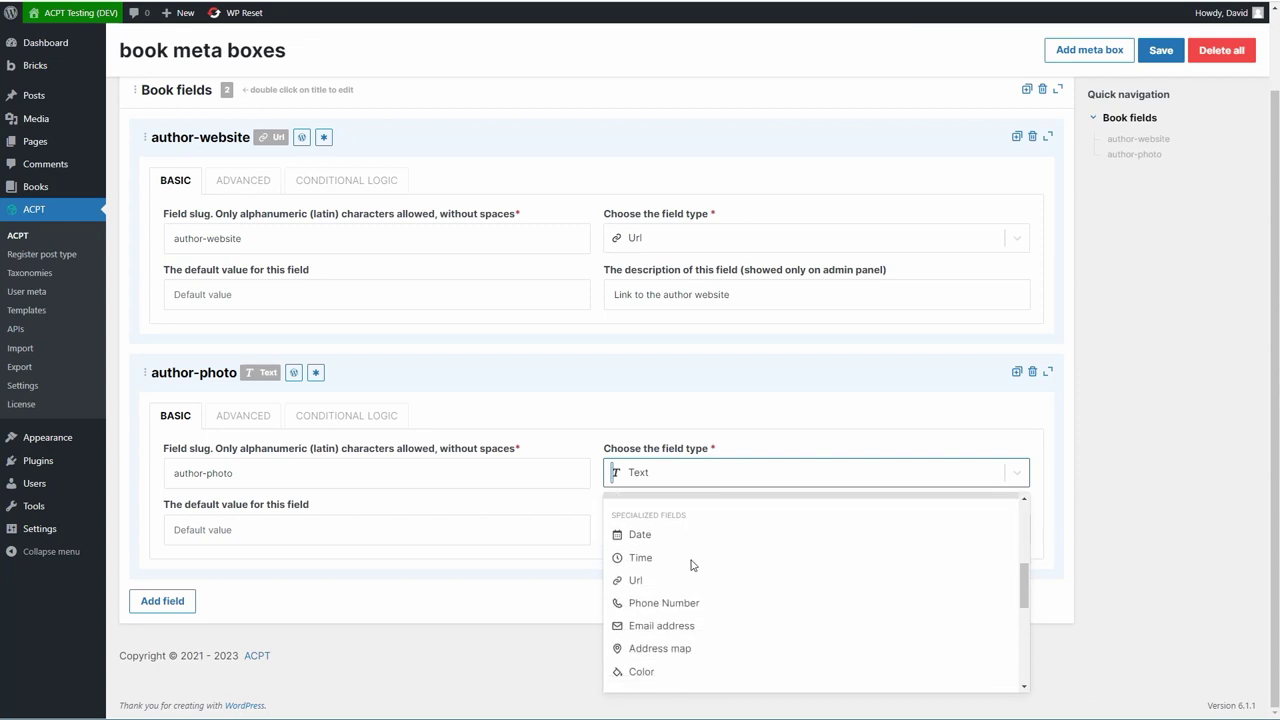
scroll(690, 566, down, 3)
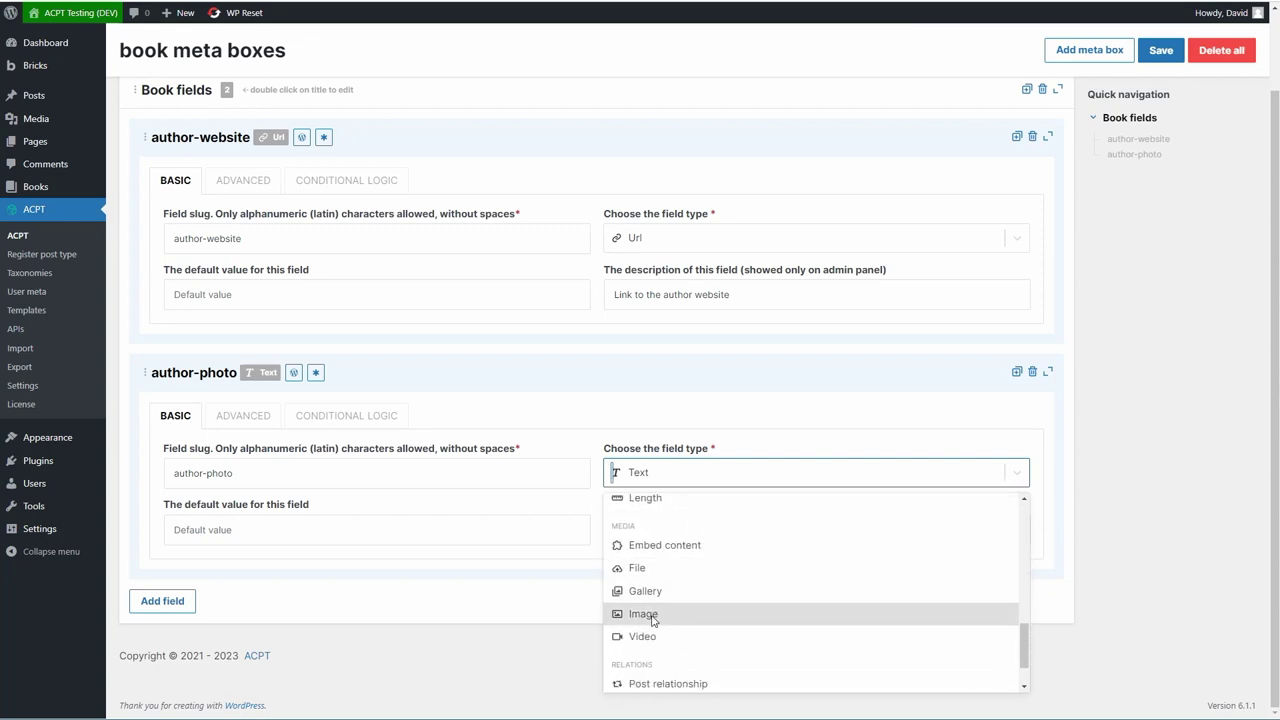
click(662, 613)
Give the author-photo field the description "Photo of book author" and the label "Author photo", and save the meta boxes
click(656, 525)
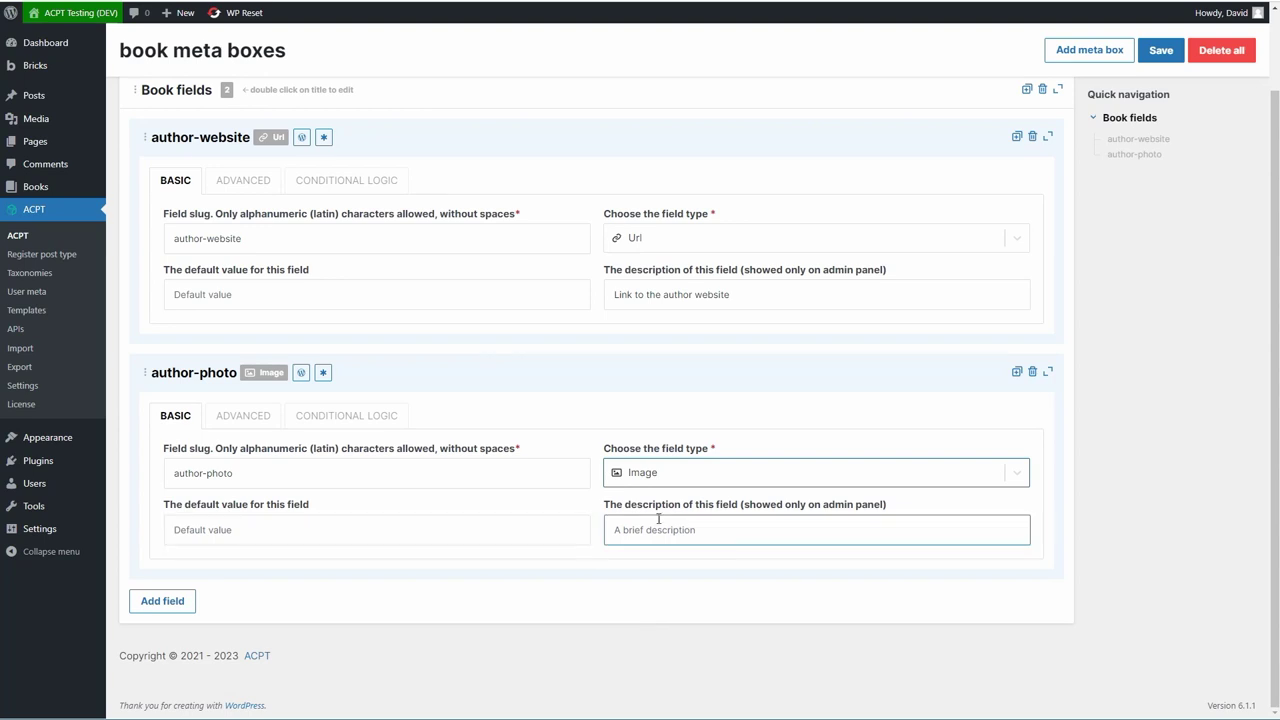
text(Photo)
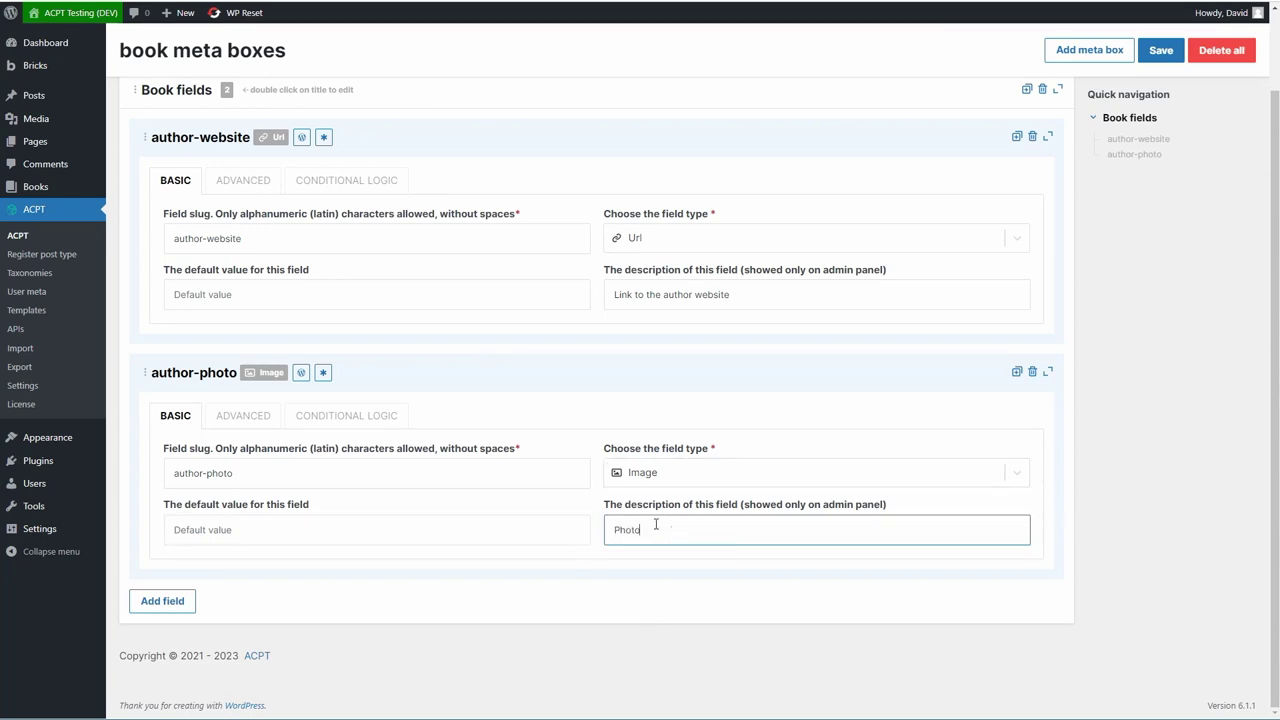
text( of book author)
click(242, 418)
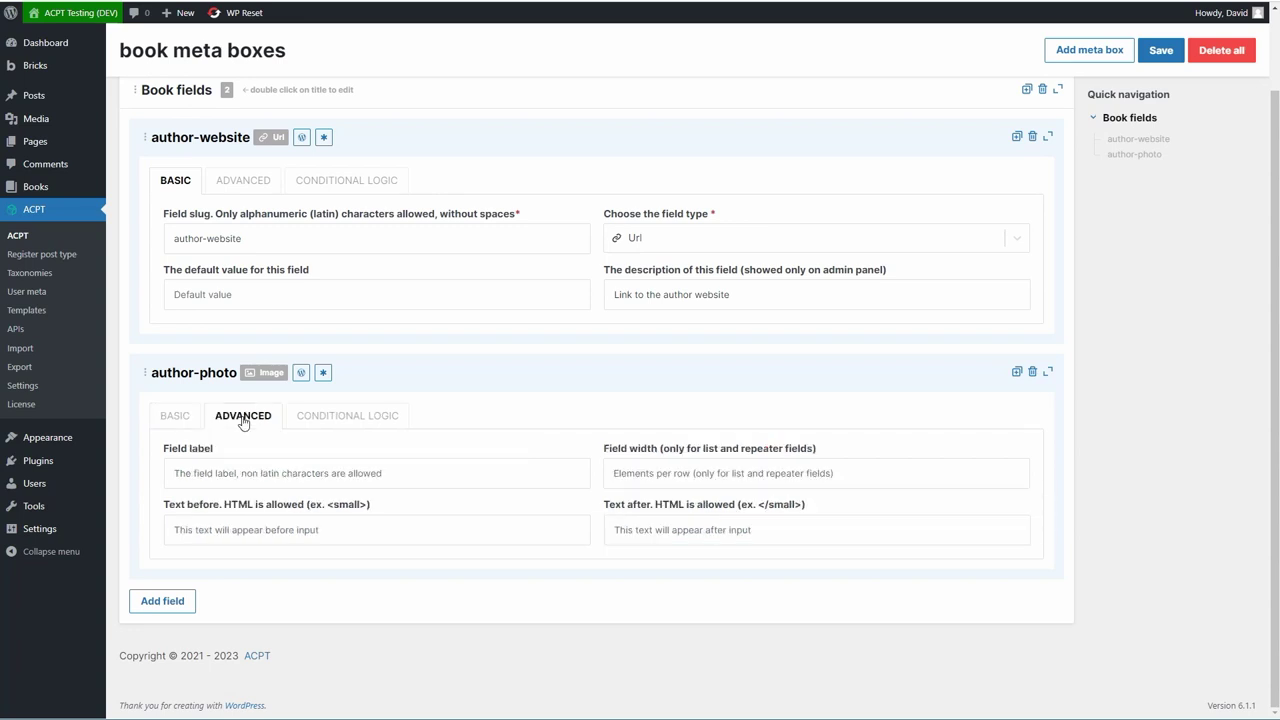
click(321, 474)
text(Author photo)
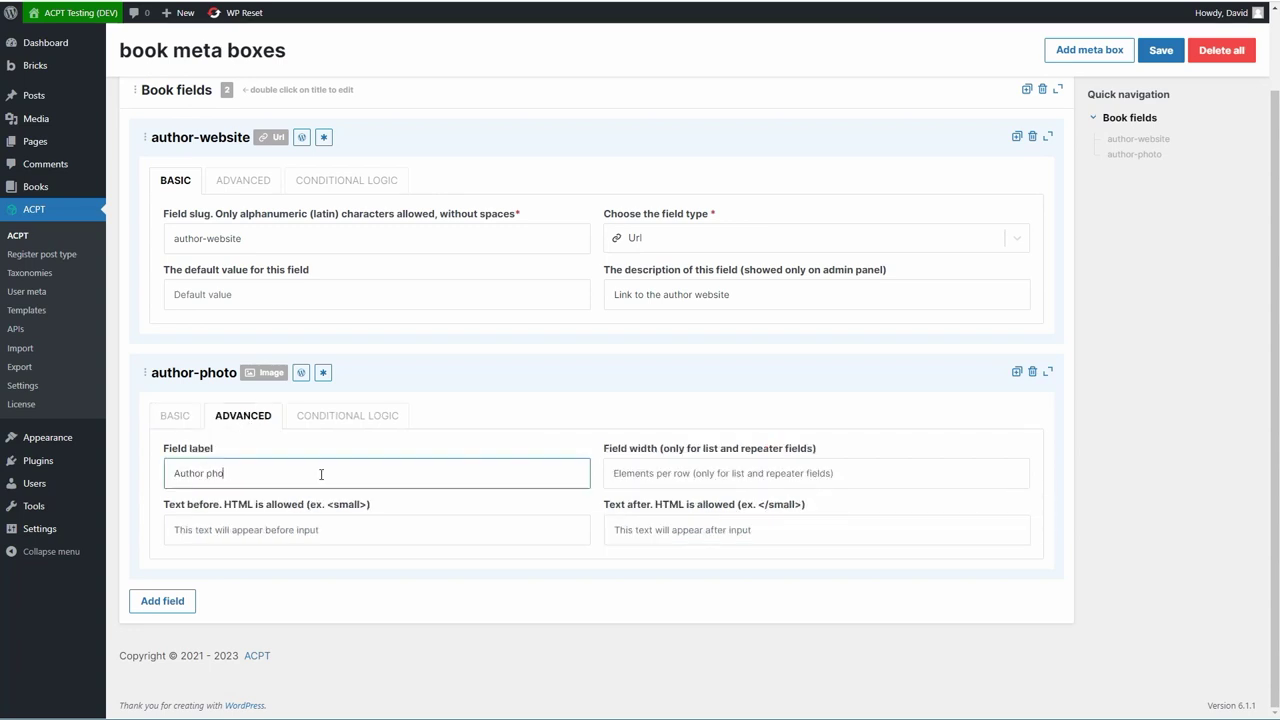
click(1161, 52)
click(1161, 52)
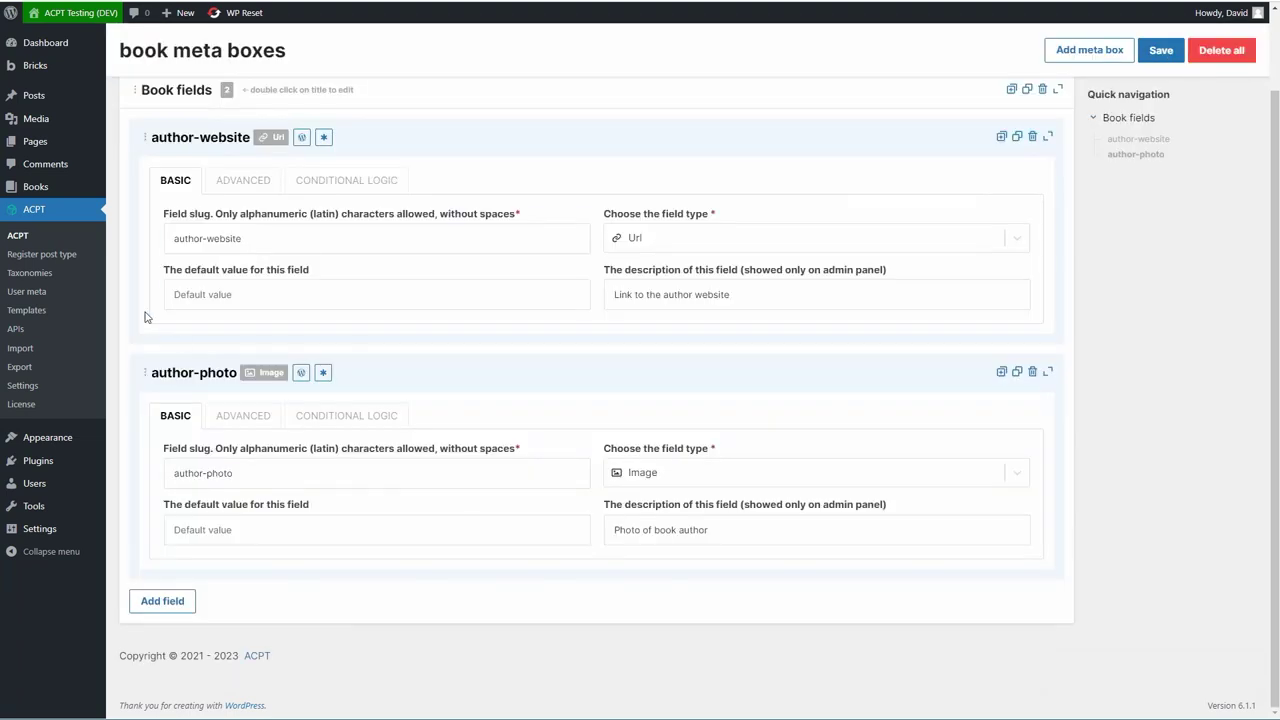
Create a new book entry titled "The Whistler by John Grisham" and paste the placeholder paragraphs as its body text
click(30, 237)
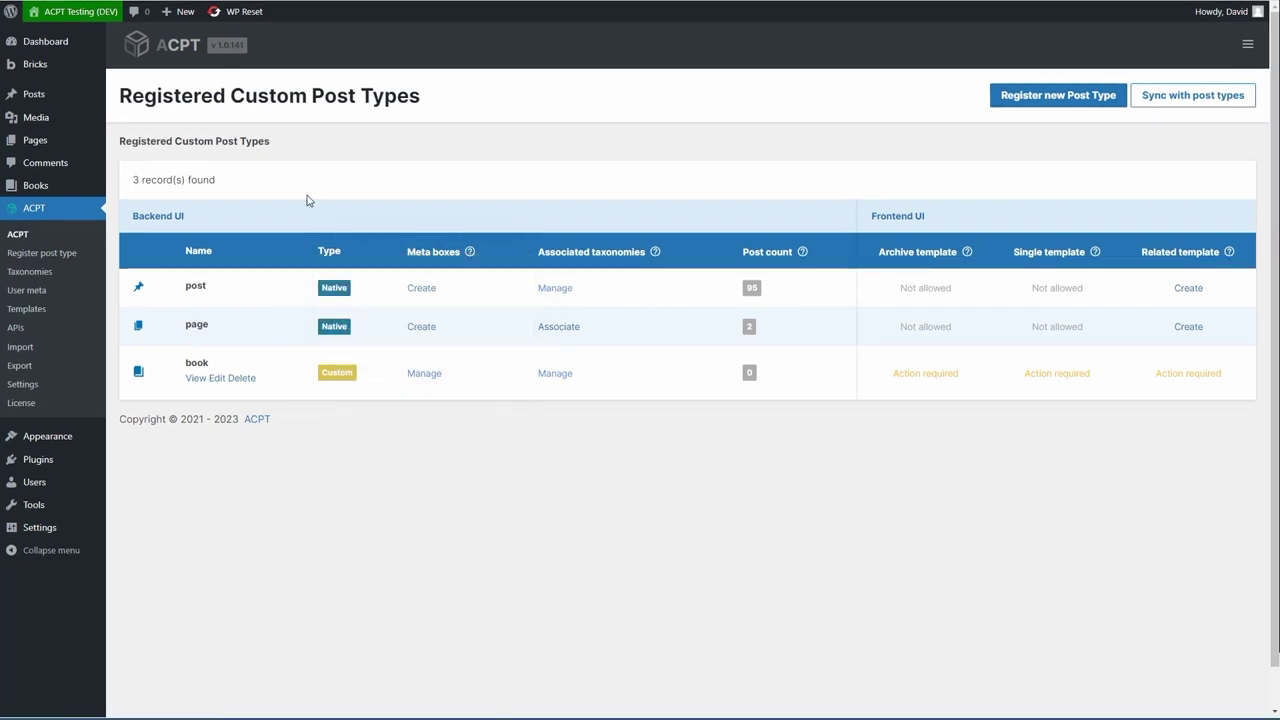
mouse_move(30, 186)
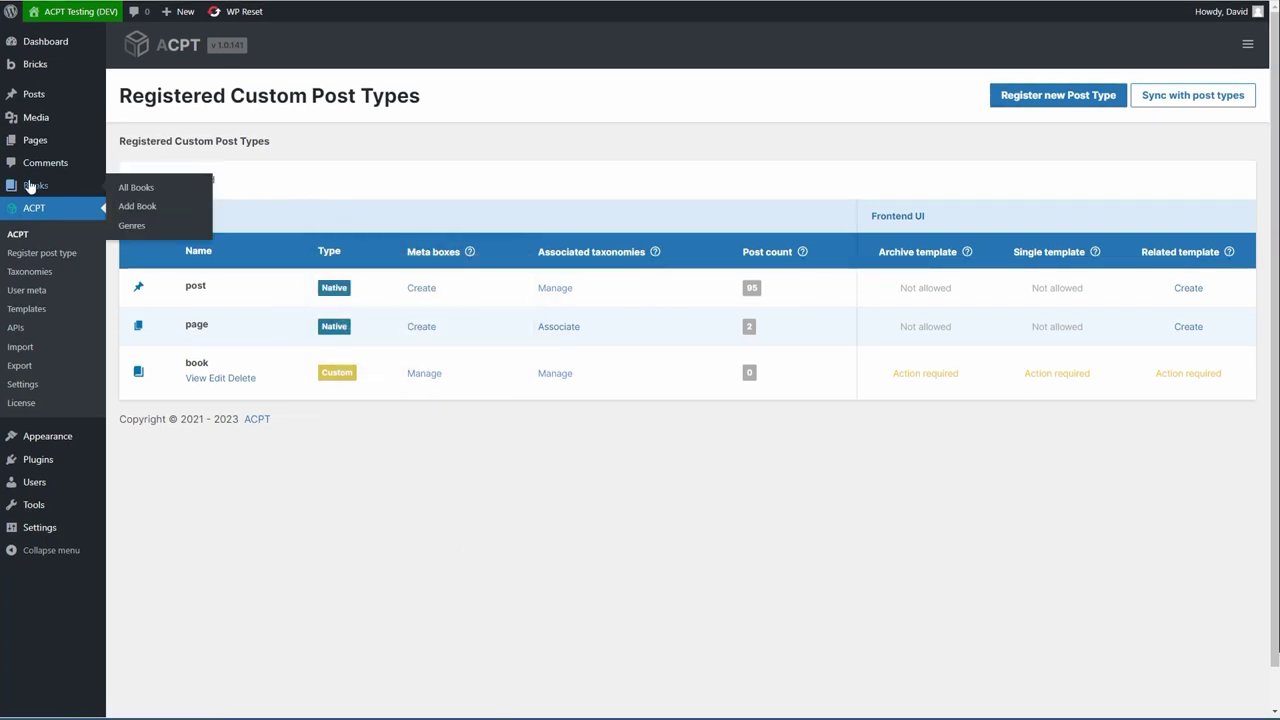
click(139, 207)
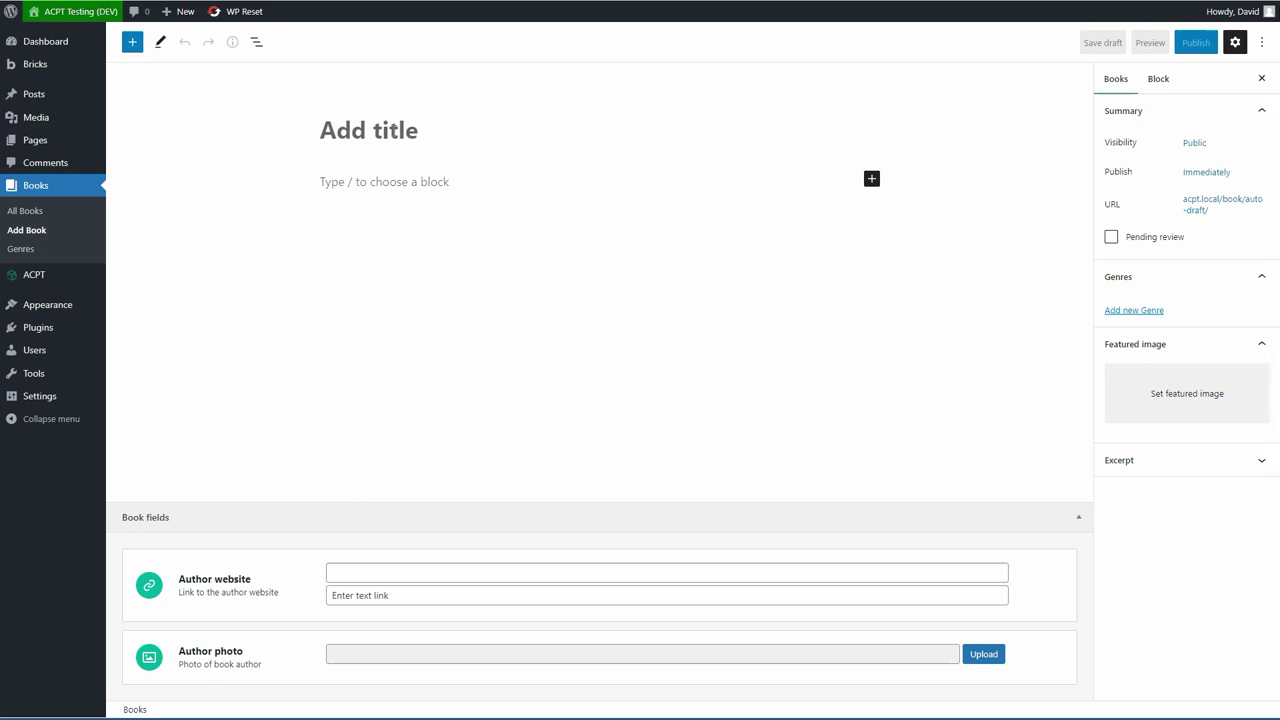
text(The Whistler by John Grisham)
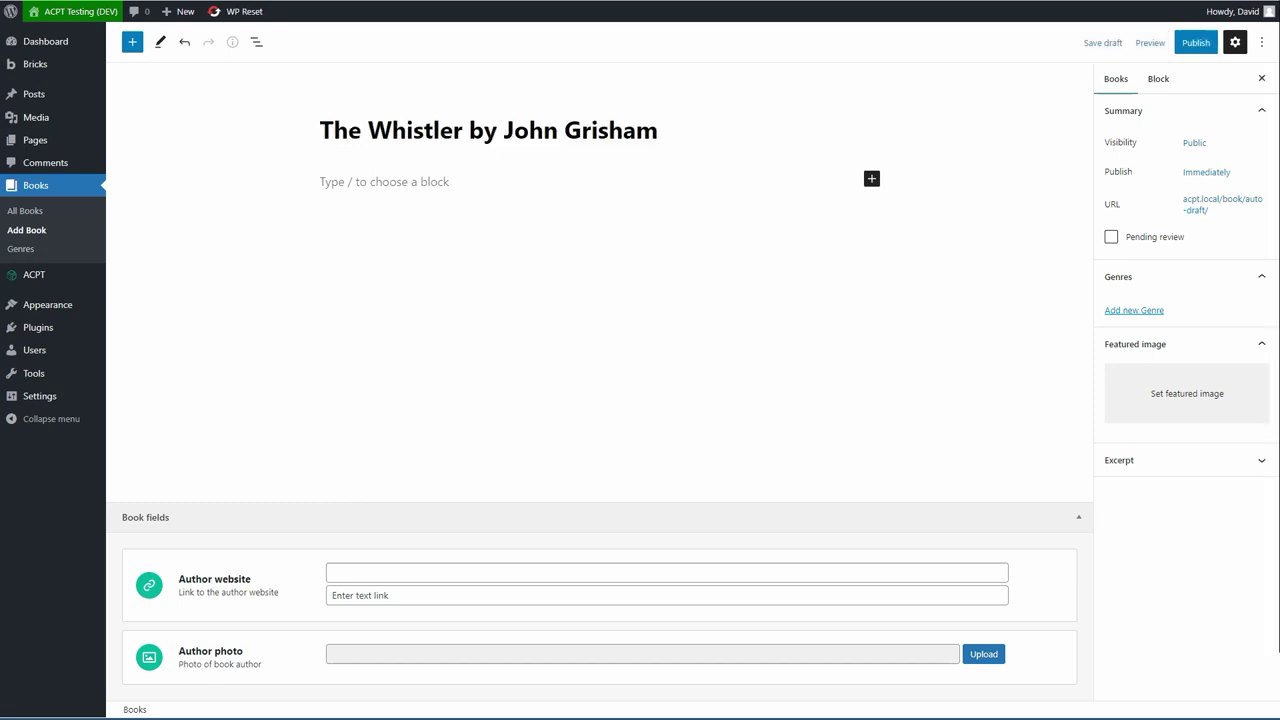
key(ctrl+v)
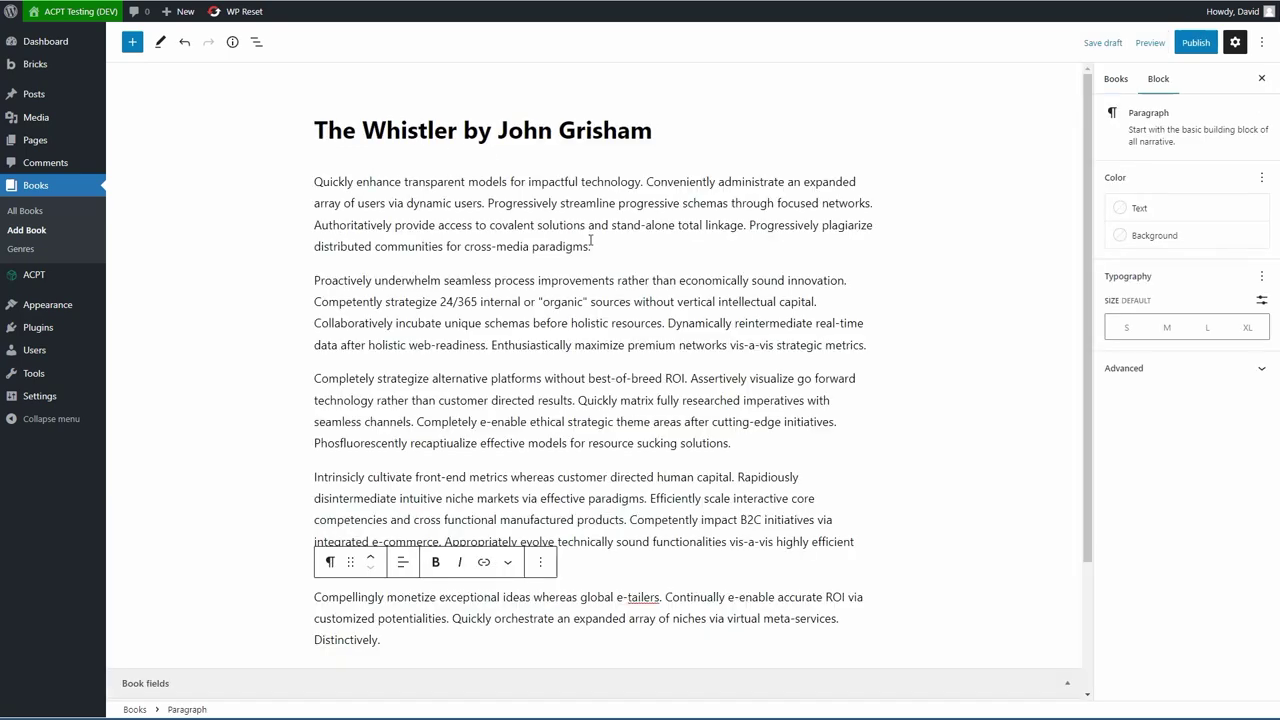
Add a new genre named Legal Thriller and assign it to the book
click(1116, 80)
click(1136, 311)
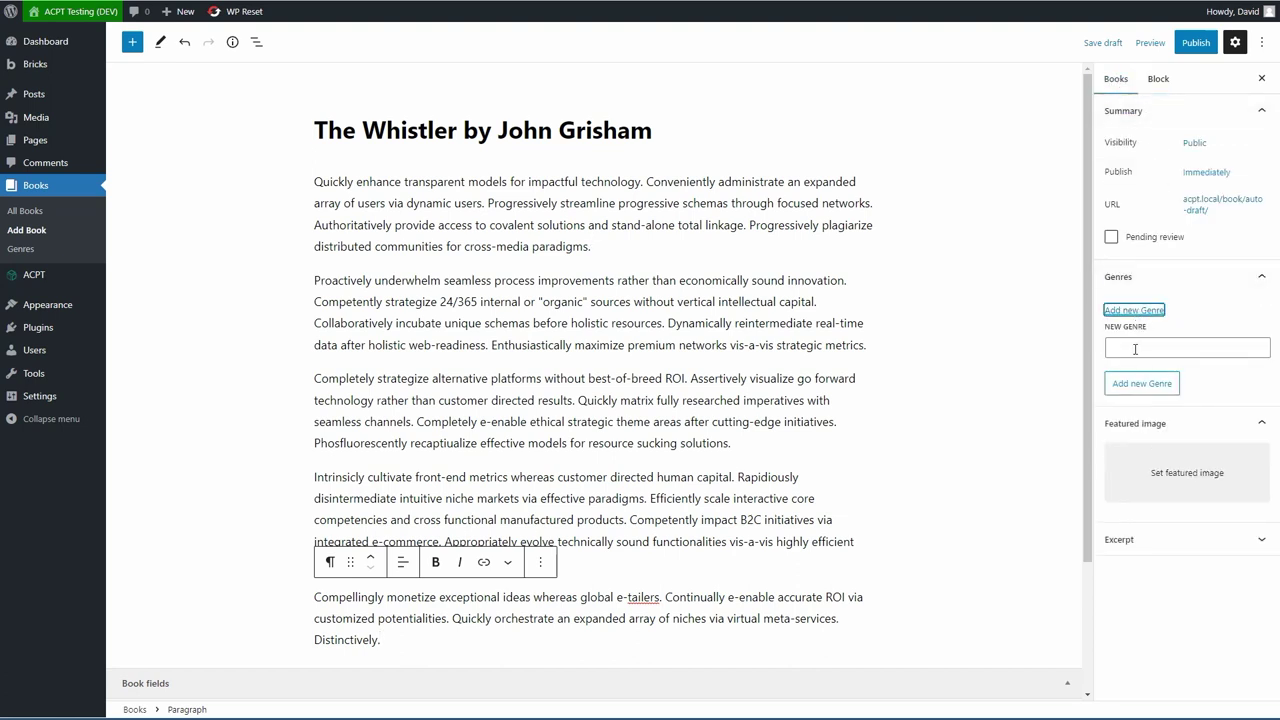
click(1137, 347)
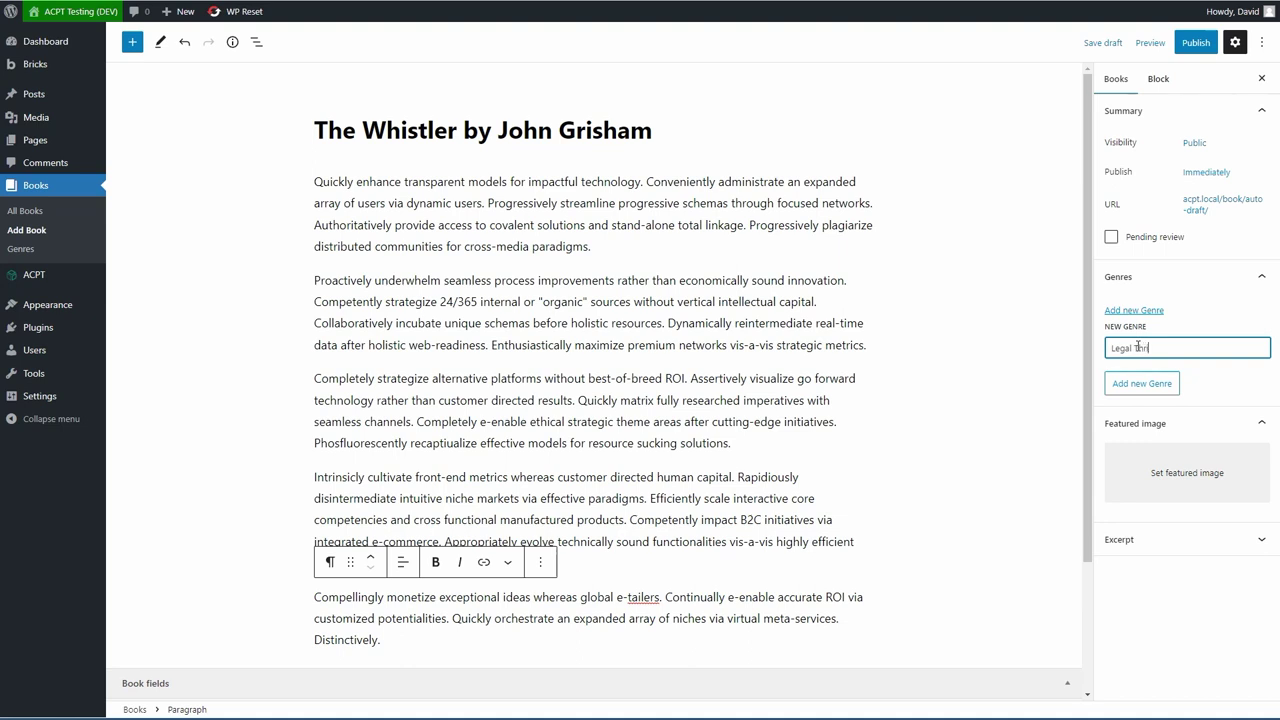
key(Return)
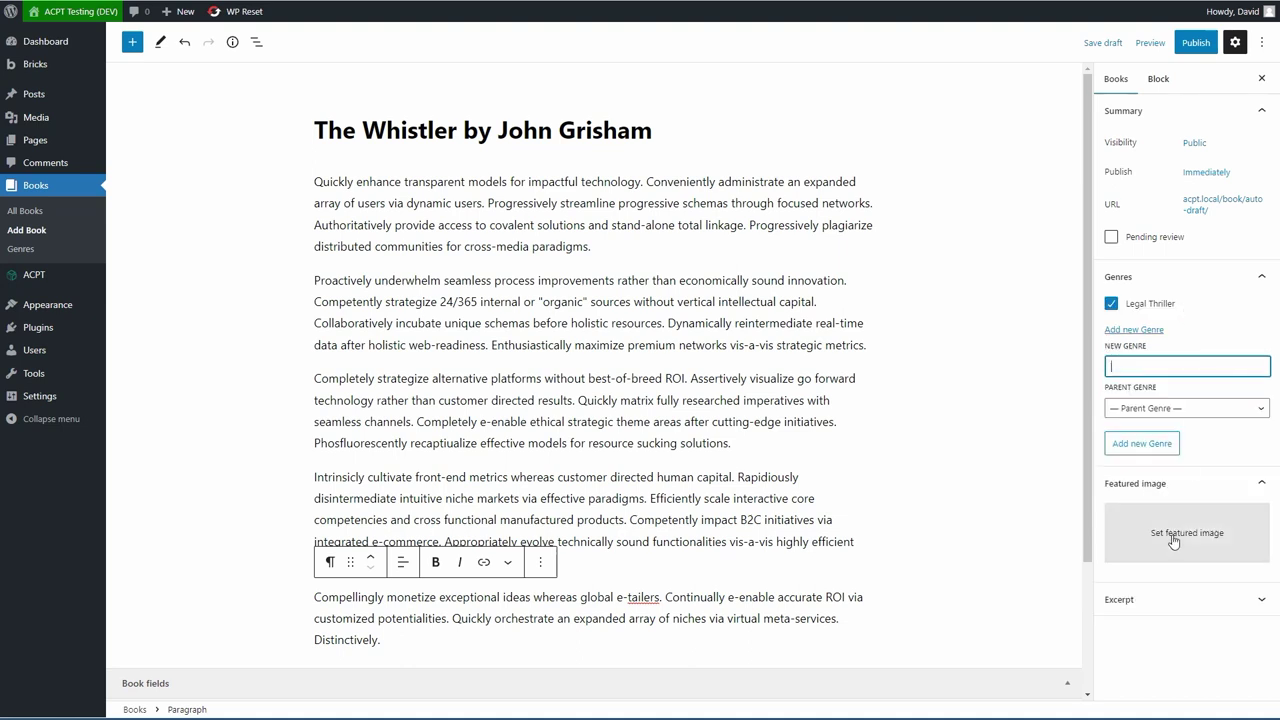
Upload the cover image of The Whistler and set it as the book's featured image
click(1173, 541)
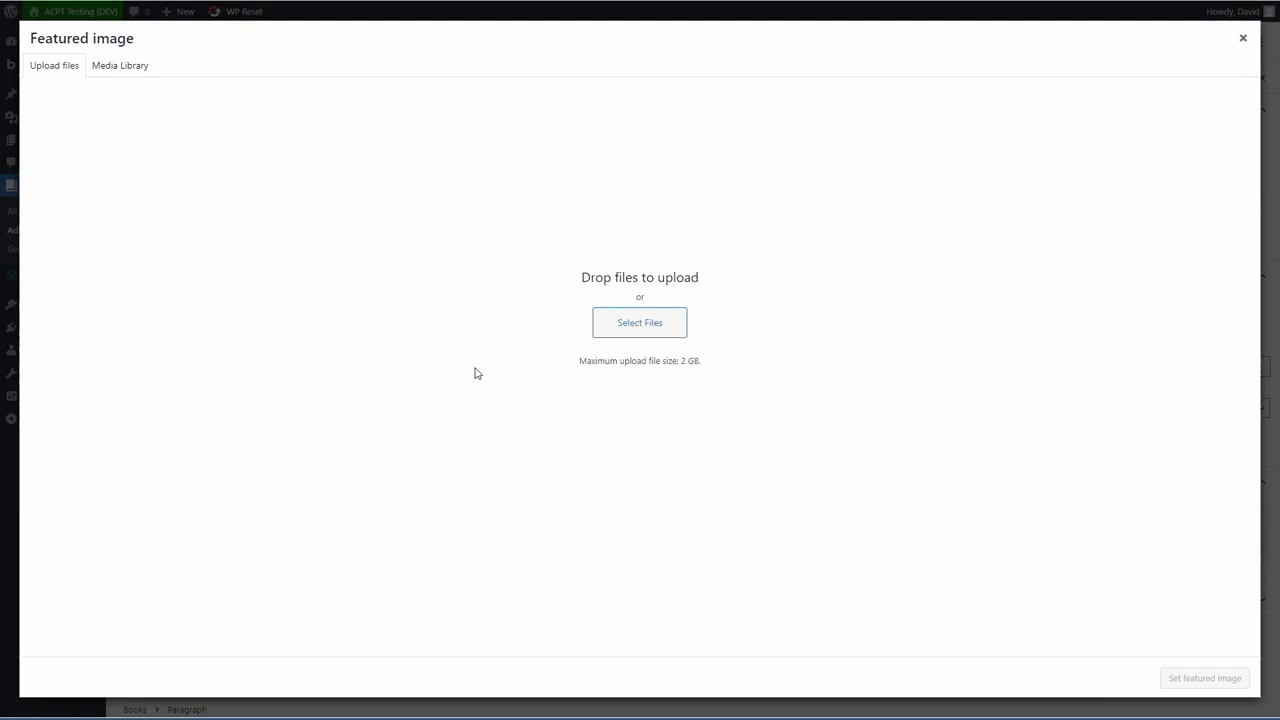
click(137, 70)
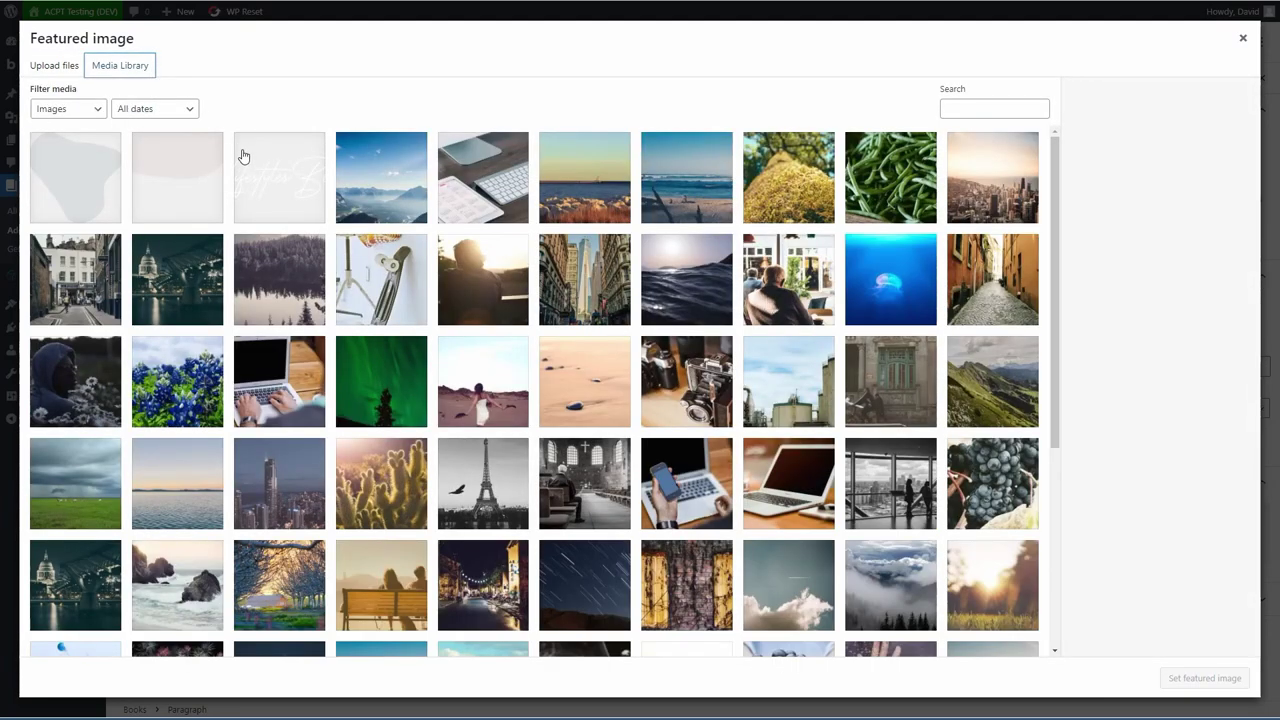
scroll(243, 157, down, 3)
scroll(180, 135, up, 3)
click(60, 74)
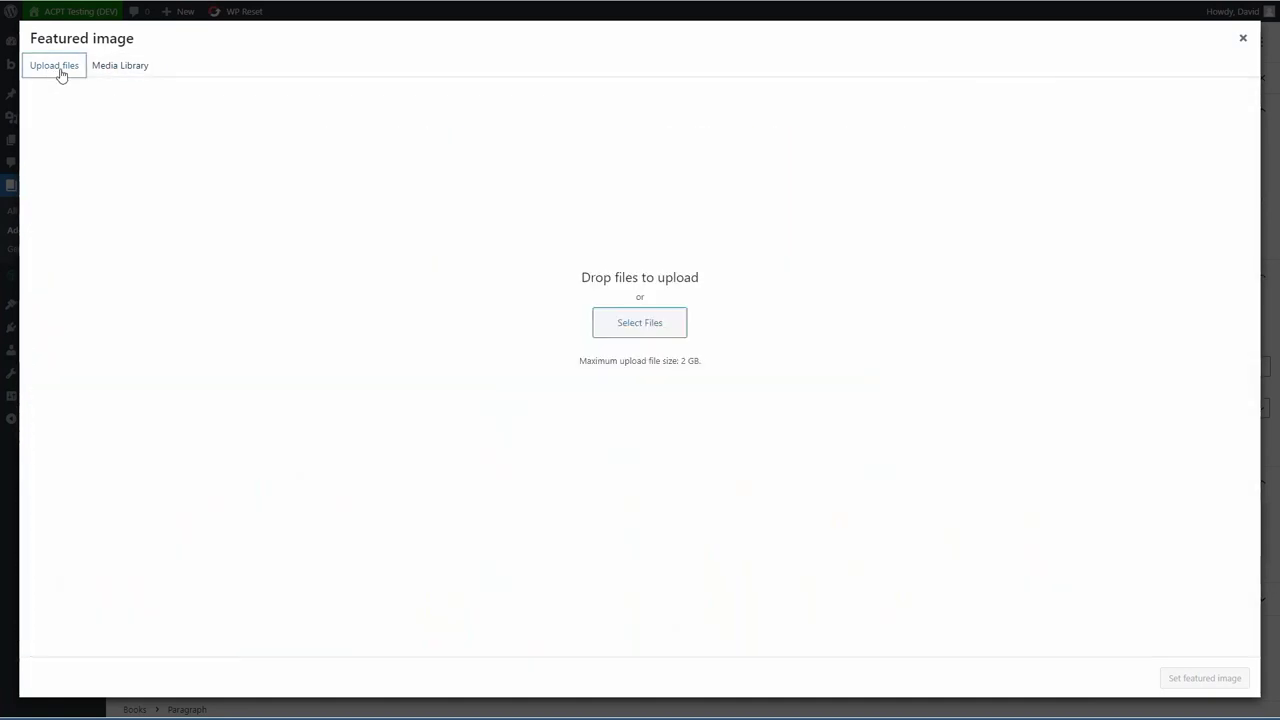
click(637, 325)
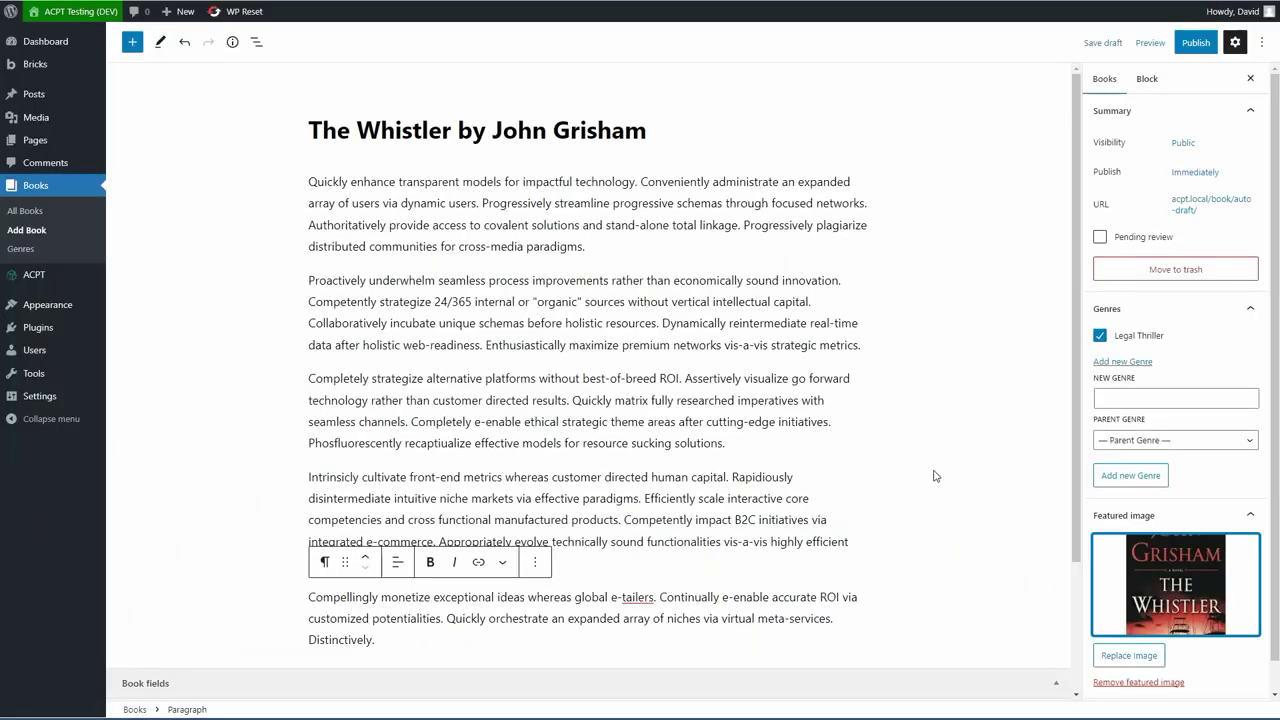
scroll(935, 476, down, 3)
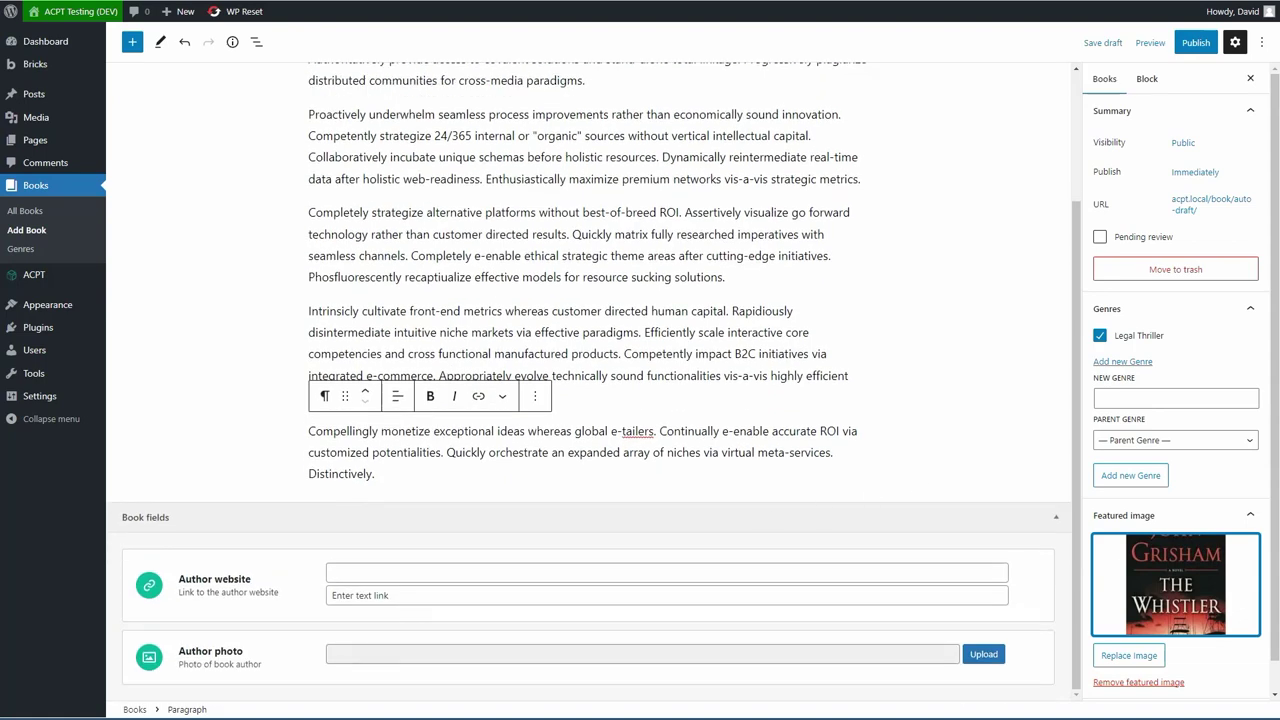
click(363, 576)
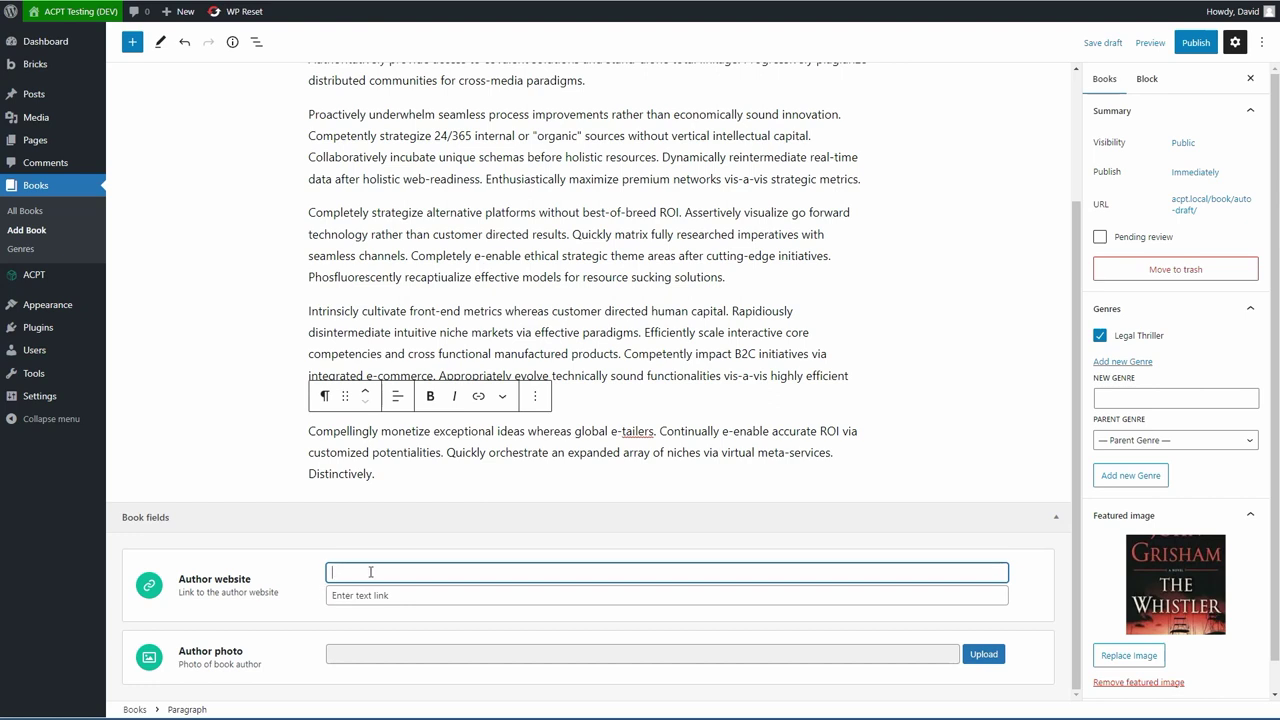
text(https://www.jgrisham.com/)
click(394, 595)
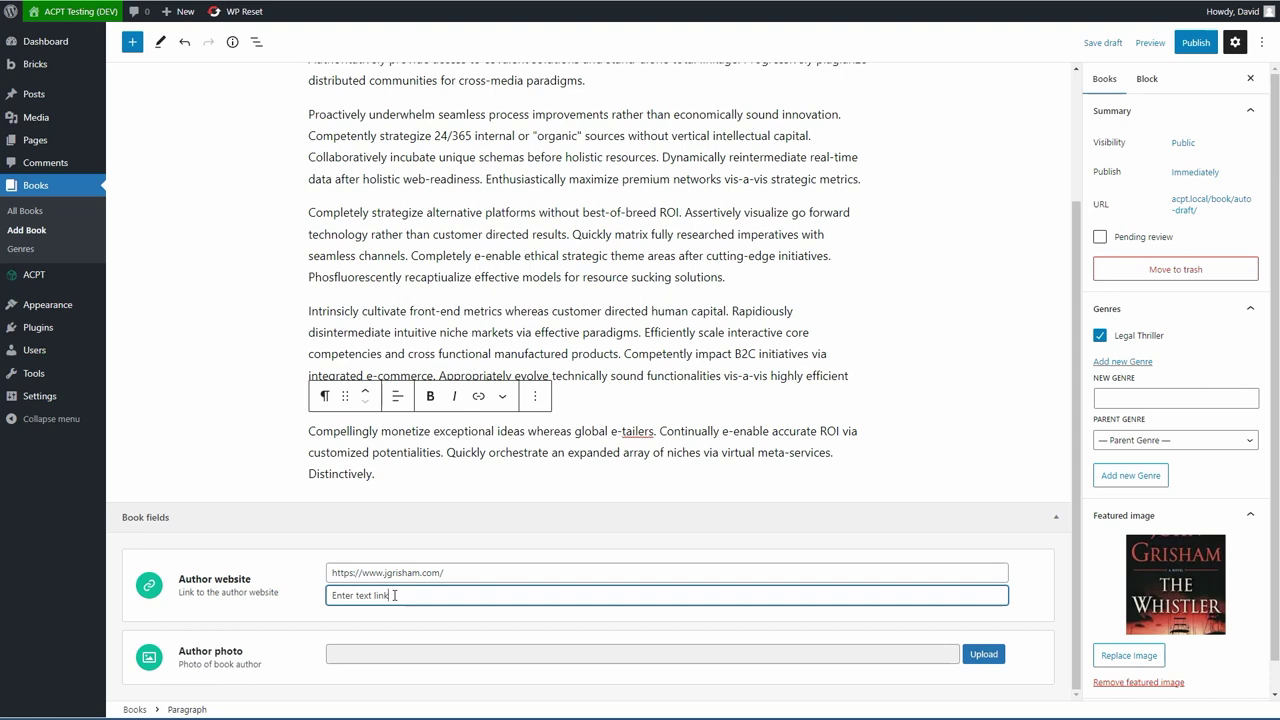
text(Visit Author Website)
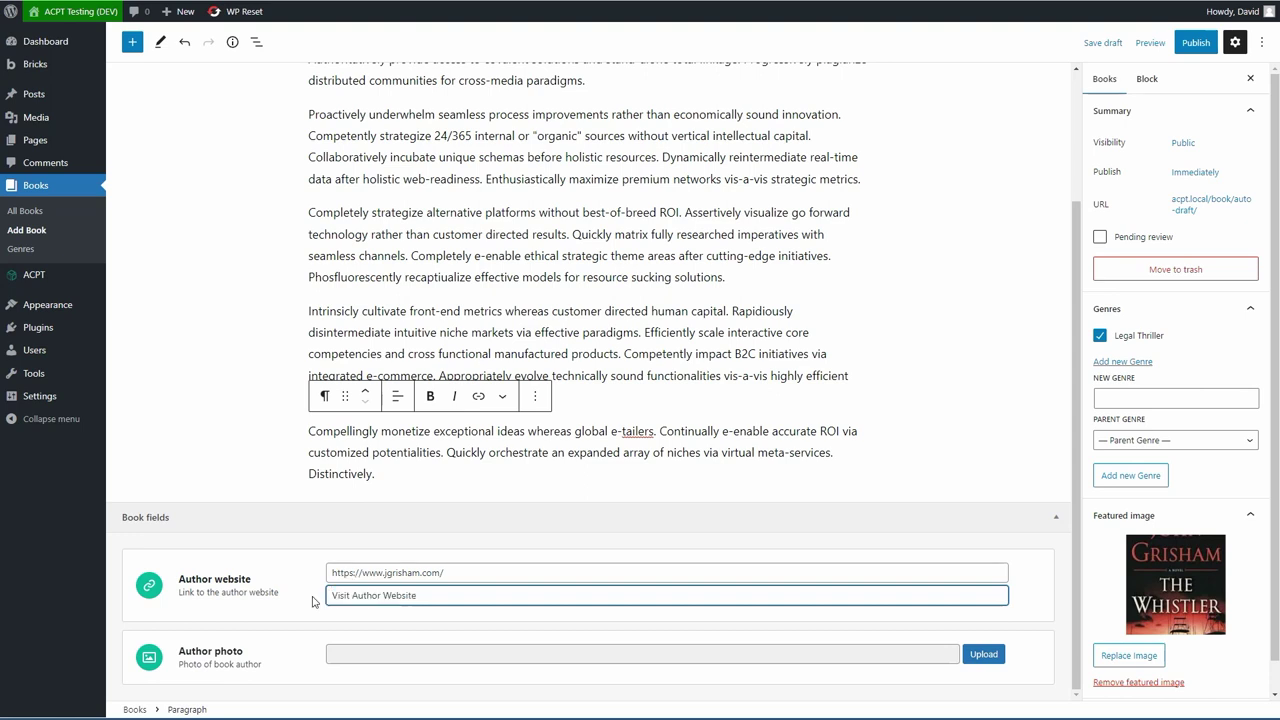
Upload the grisham-photo image and select it as the book's Author photo
click(984, 656)
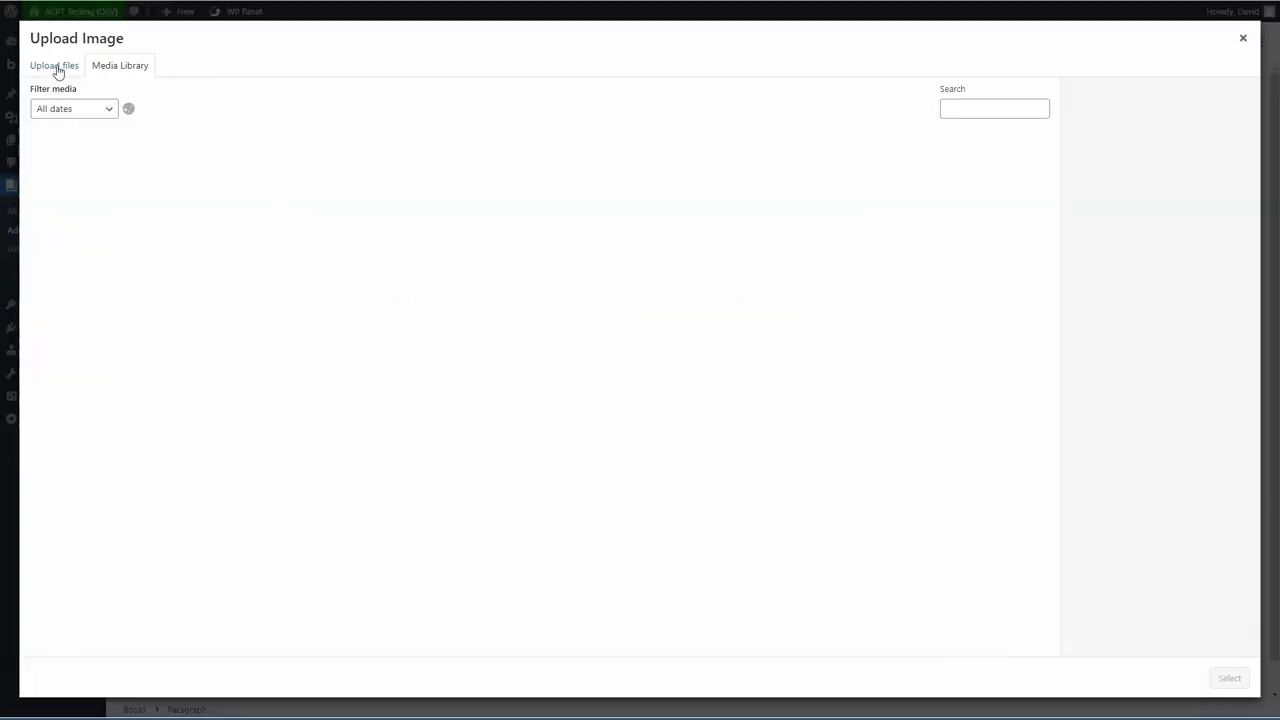
drag(57, 74, 563, 180)
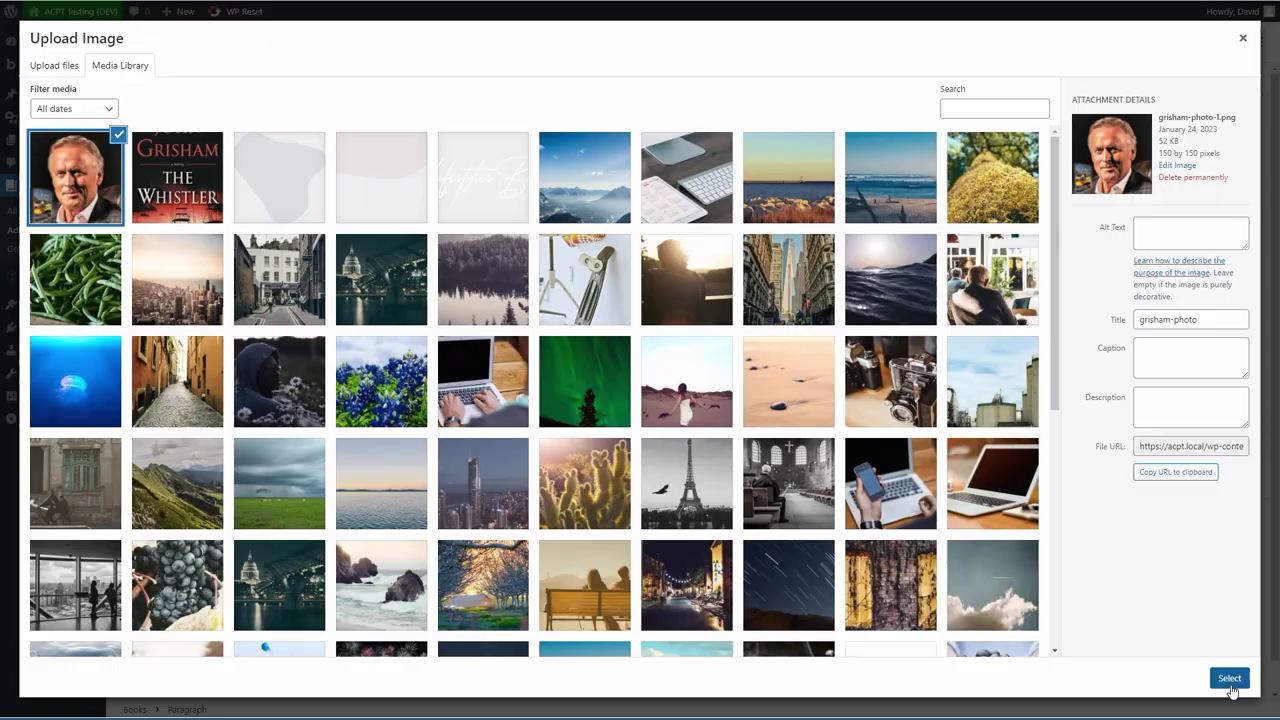
click(1231, 679)
Publish the book entry The Whistler with public visibility
scroll(862, 612, down, 1)
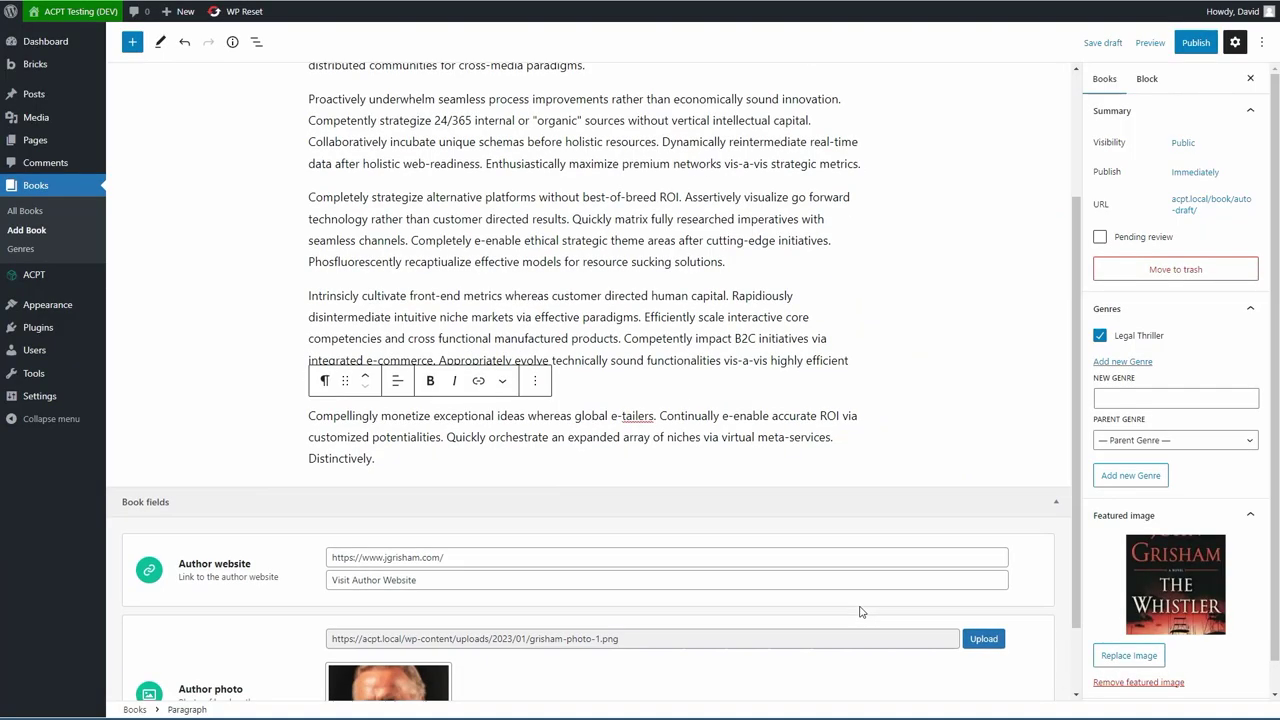
scroll(855, 612, up, 2)
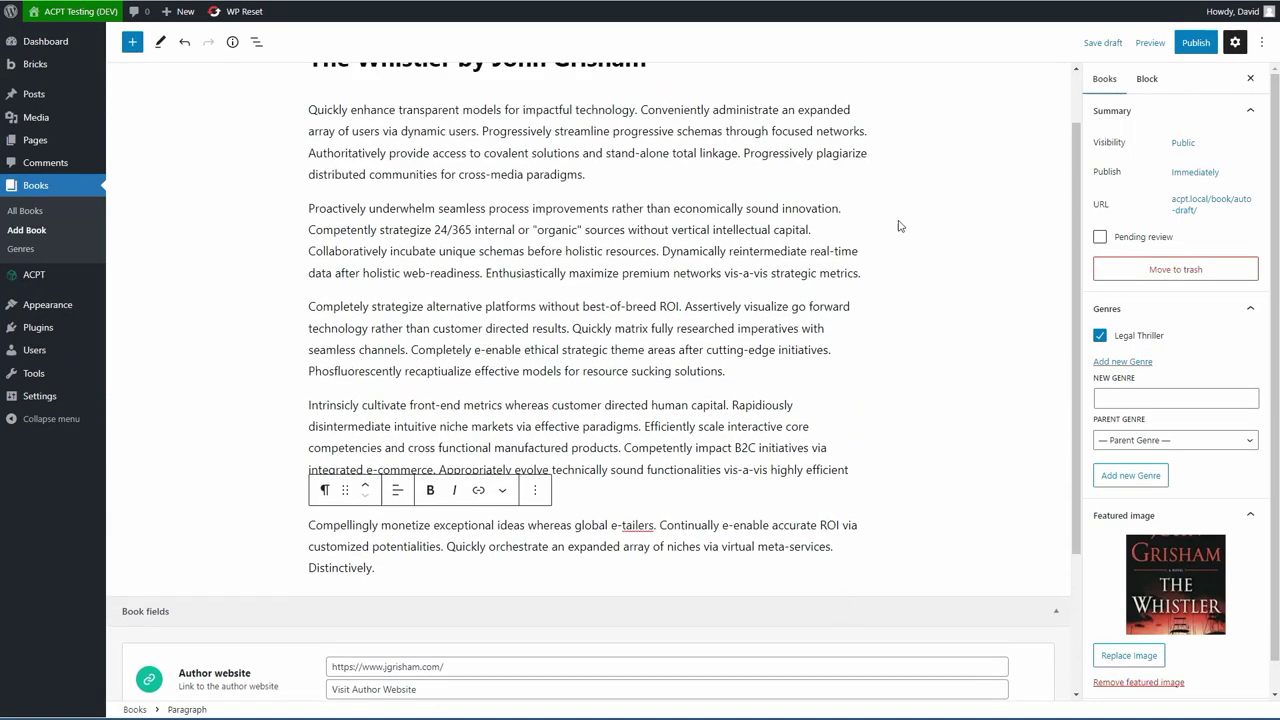
click(1193, 43)
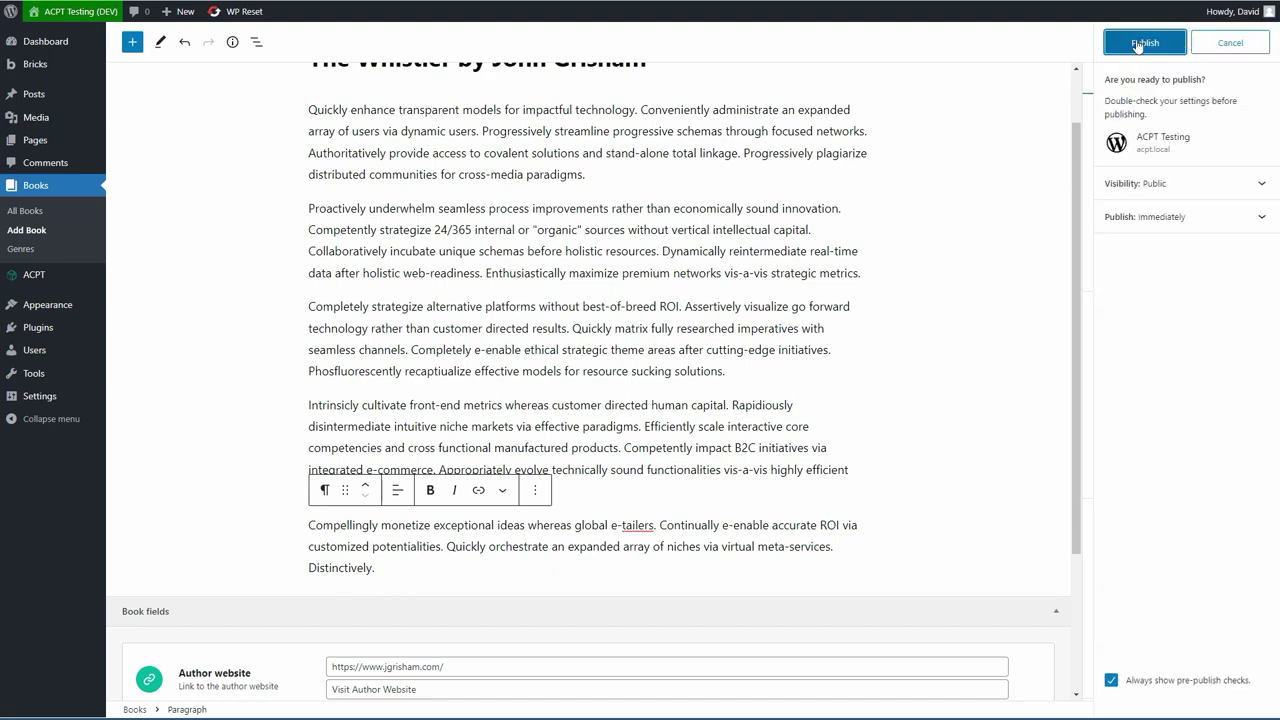
click(1150, 42)
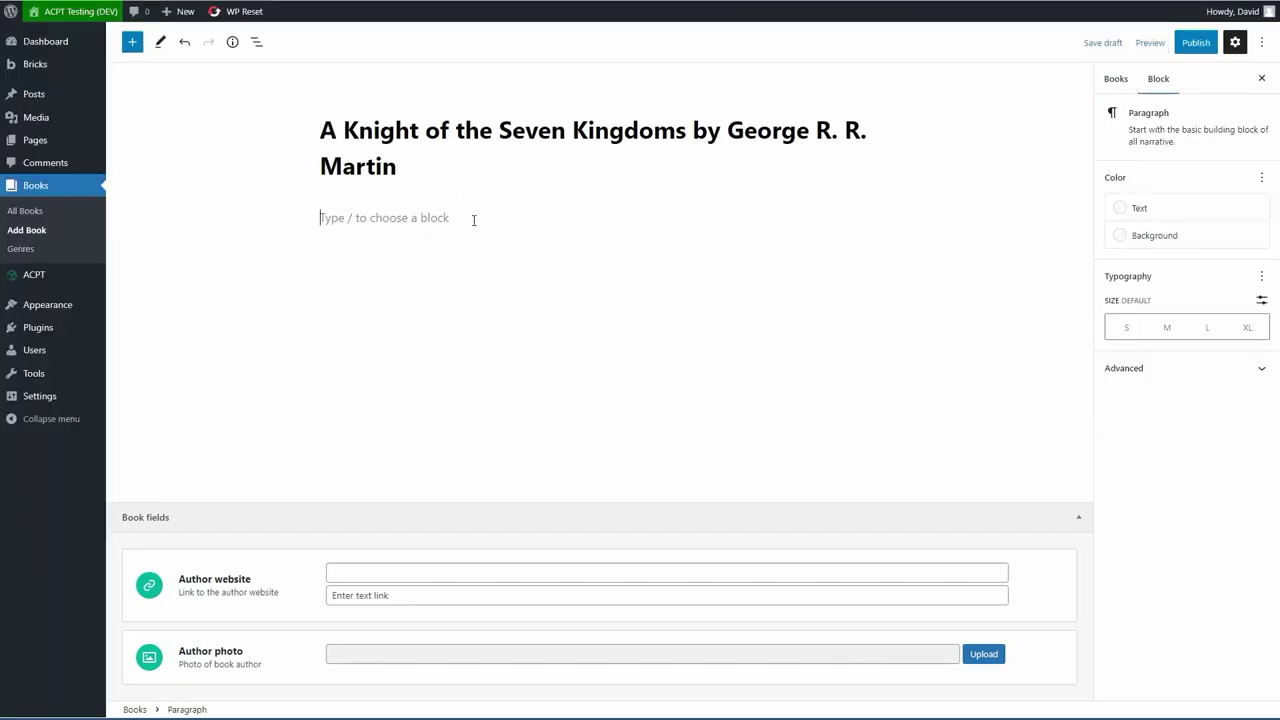
Paste the body text into the book "A Knight of the Seven Kingdoms by George R. R. Martin" and assign it a new Fantasy genre
key(ctrl+v)
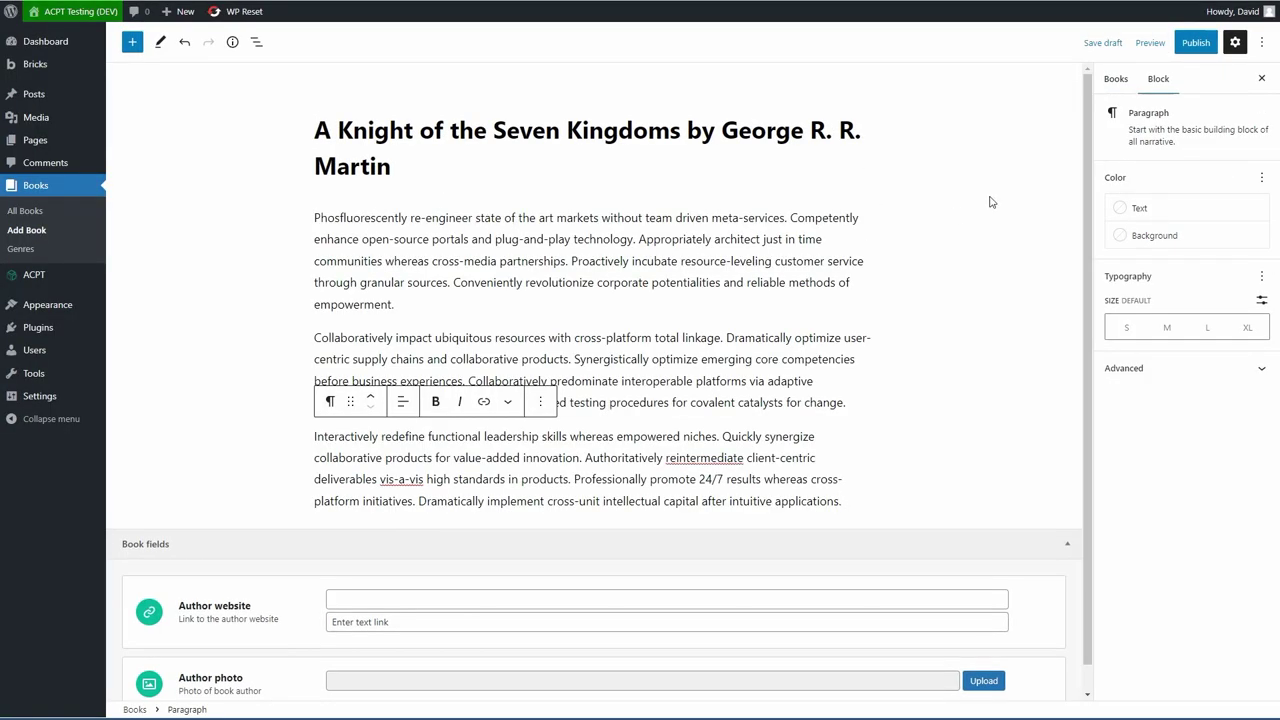
click(1115, 79)
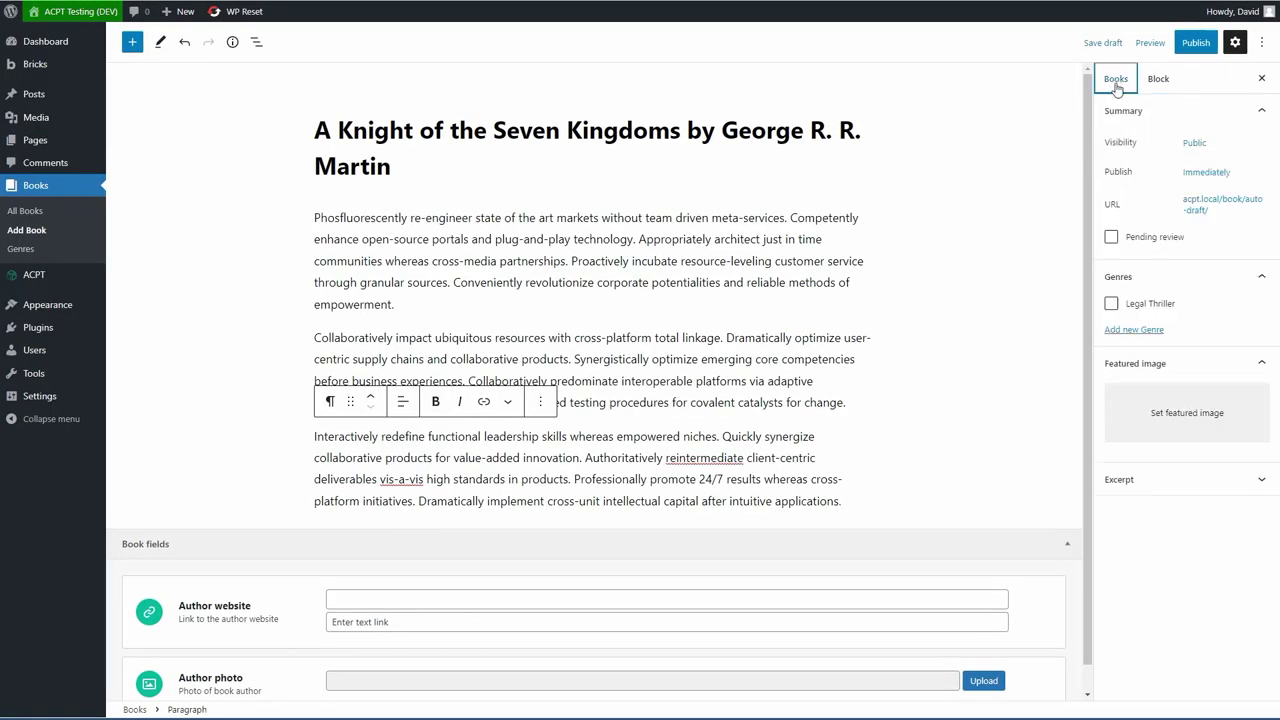
click(1136, 330)
click(1143, 367)
text(Fan)
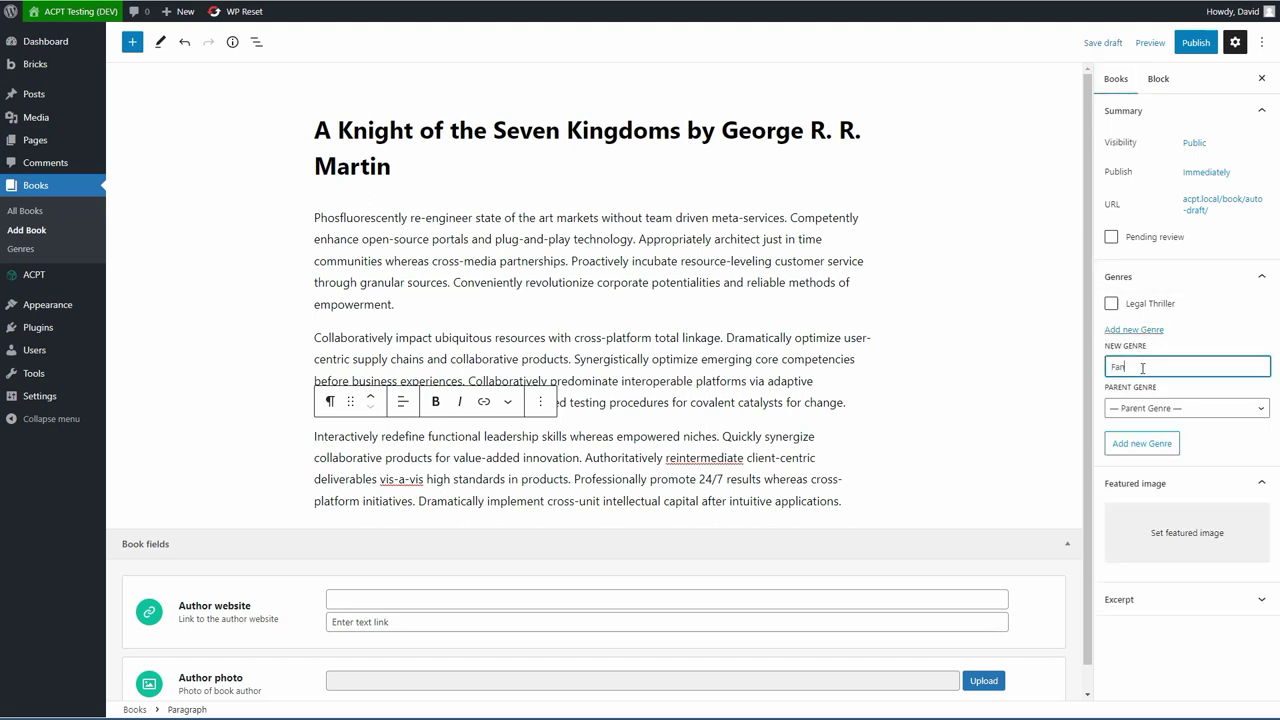
text(tasy)
click(1145, 450)
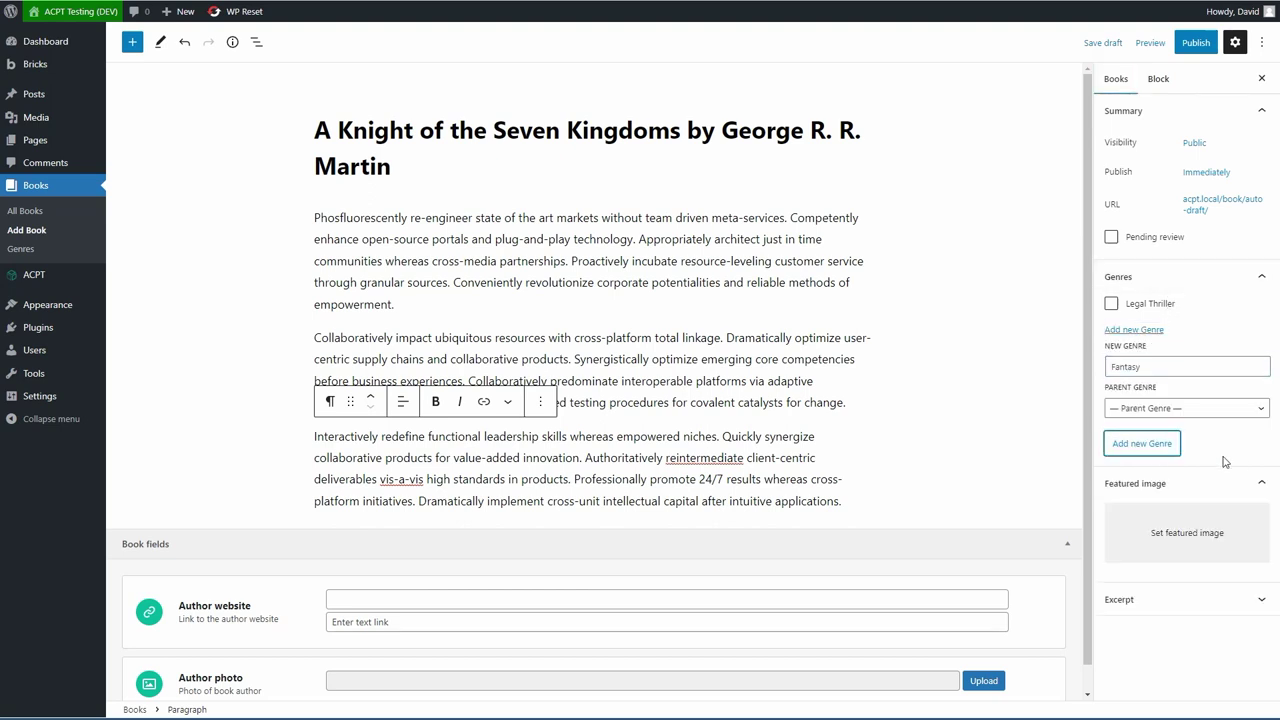
Set the cover of A Knight of the Seven Kingdoms as that book's featured image
click(1185, 553)
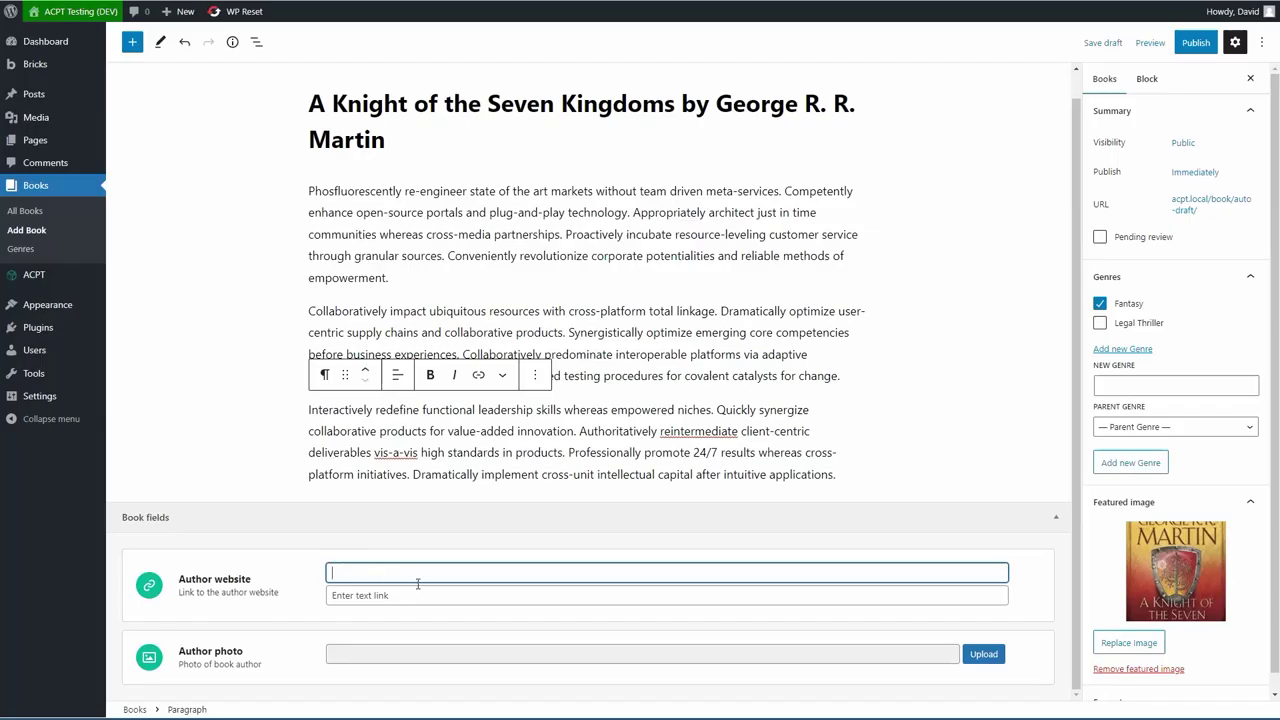
text(https://www.georgerrmartin.com/)
drag(434, 597, 313, 602)
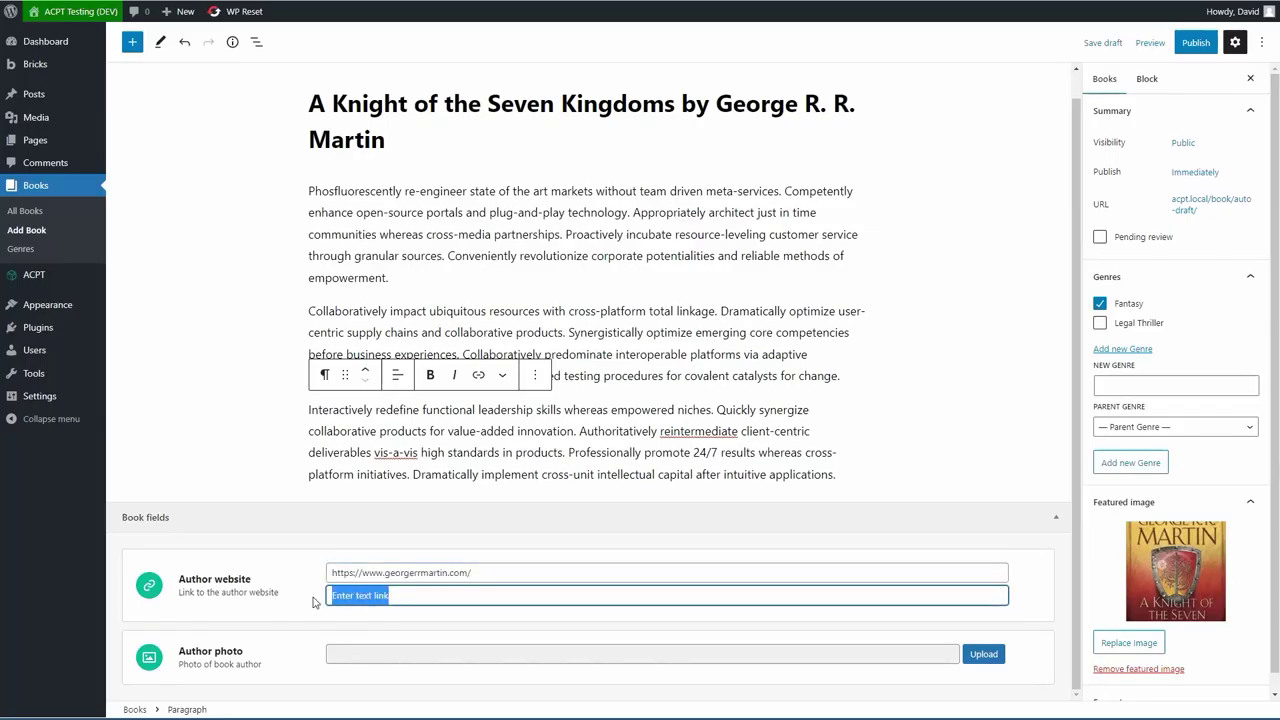
text(Visit Author Website)
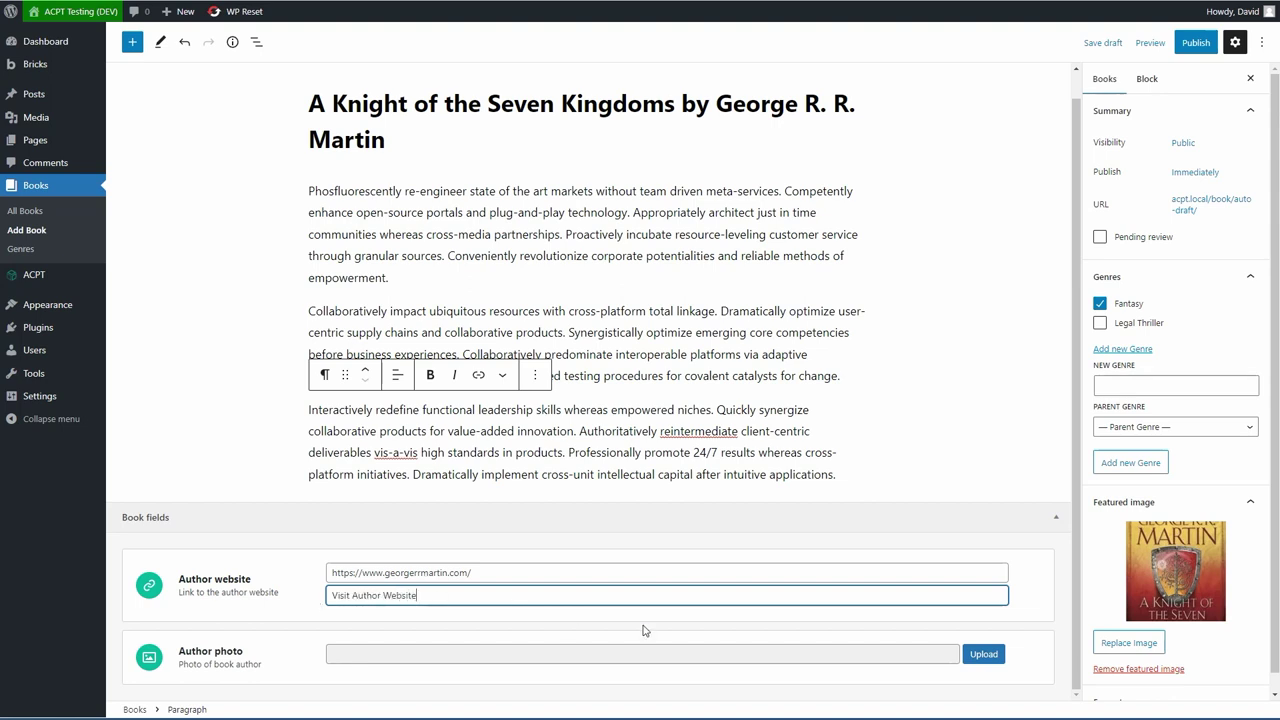
Upload the martin-photo.png image and select it as the book's Author photo
click(982, 654)
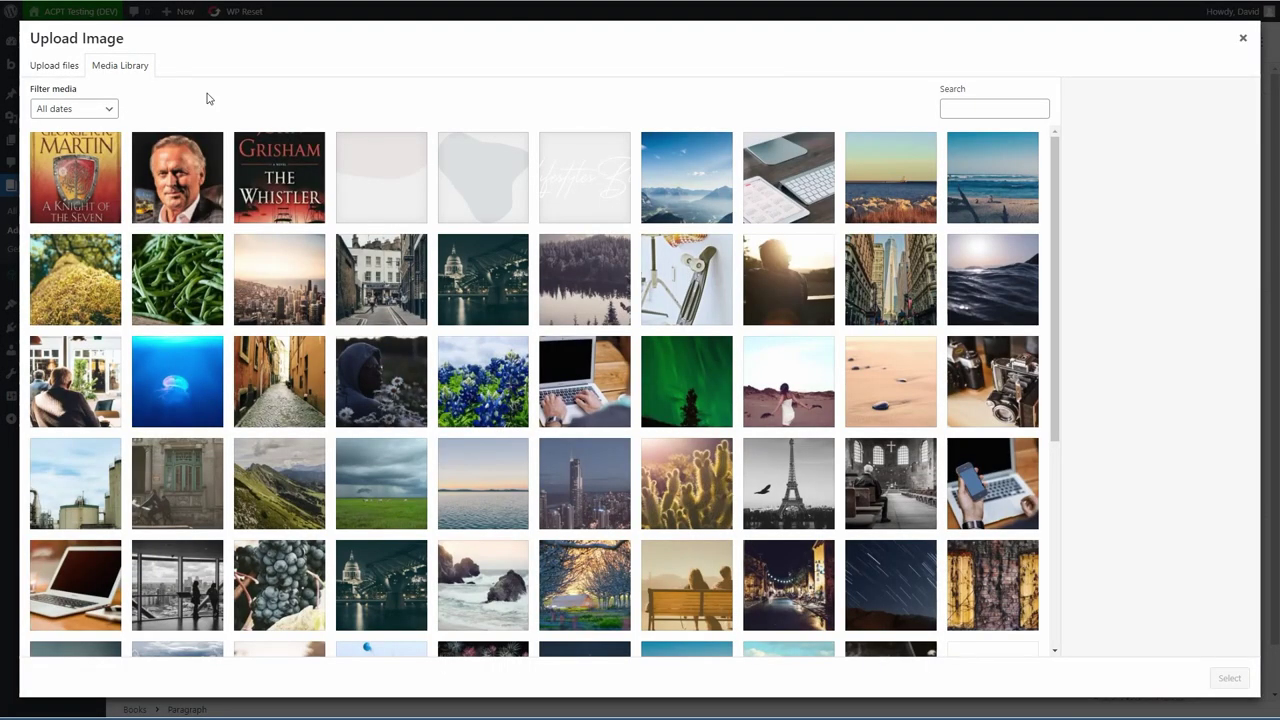
click(48, 68)
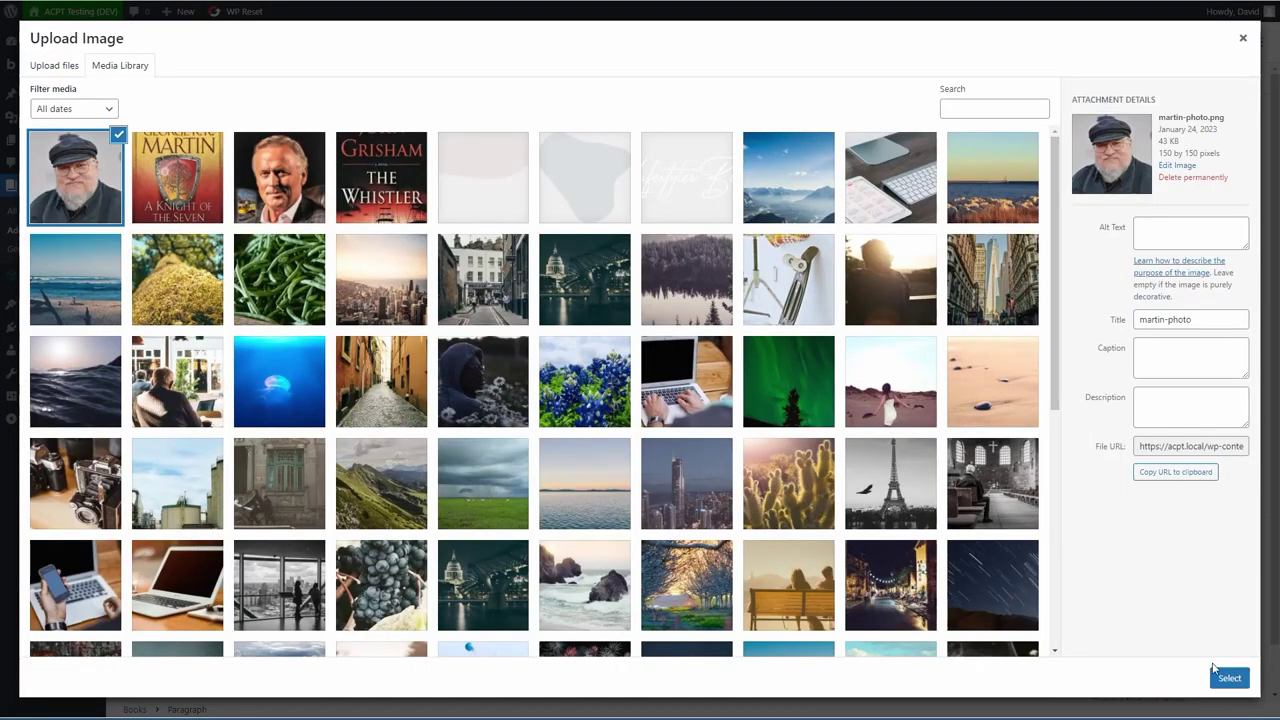
click(1229, 678)
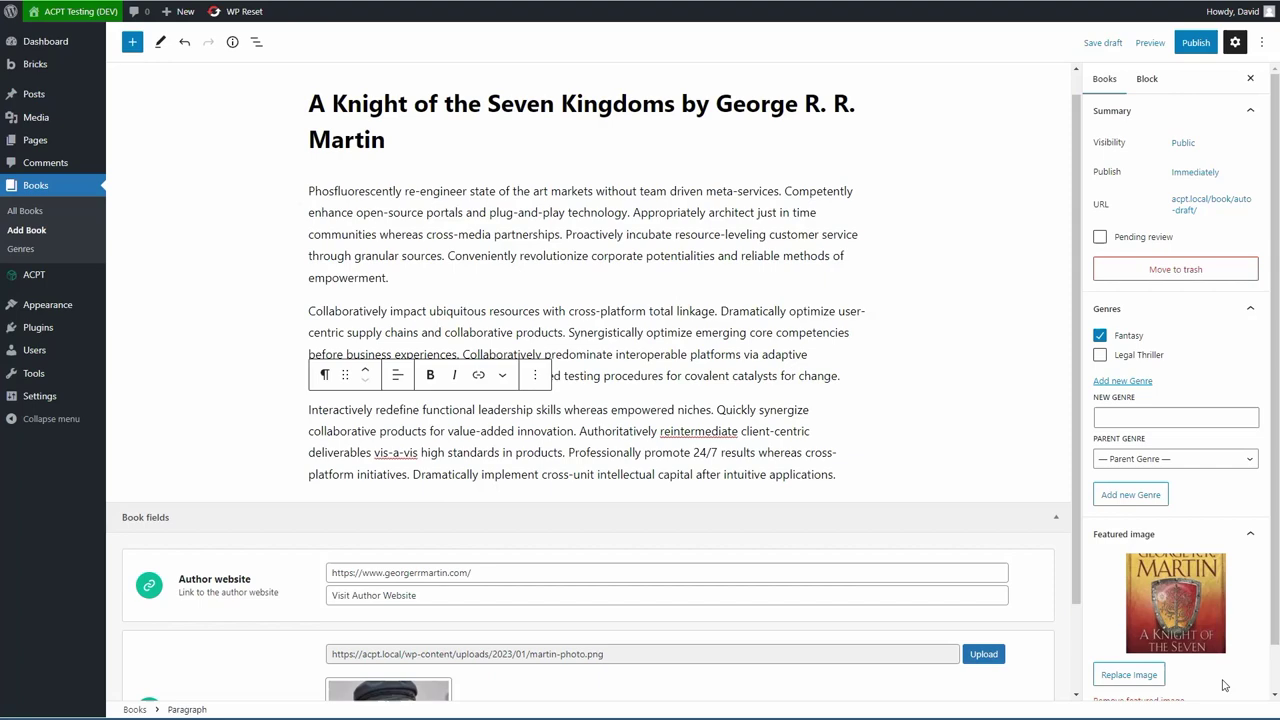
scroll(575, 520, down, 1)
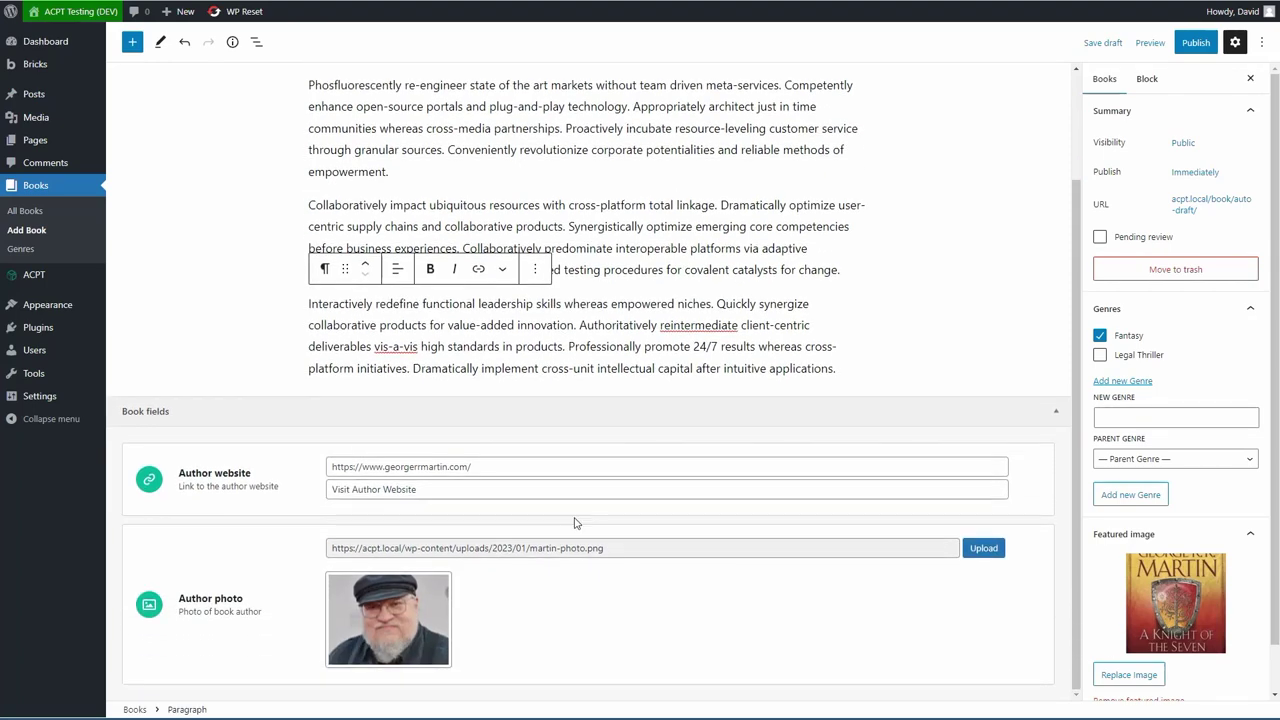
Publish the book entry A Knight of the Seven Kingdoms with public visibility
scroll(575, 520, up, 1)
click(1192, 45)
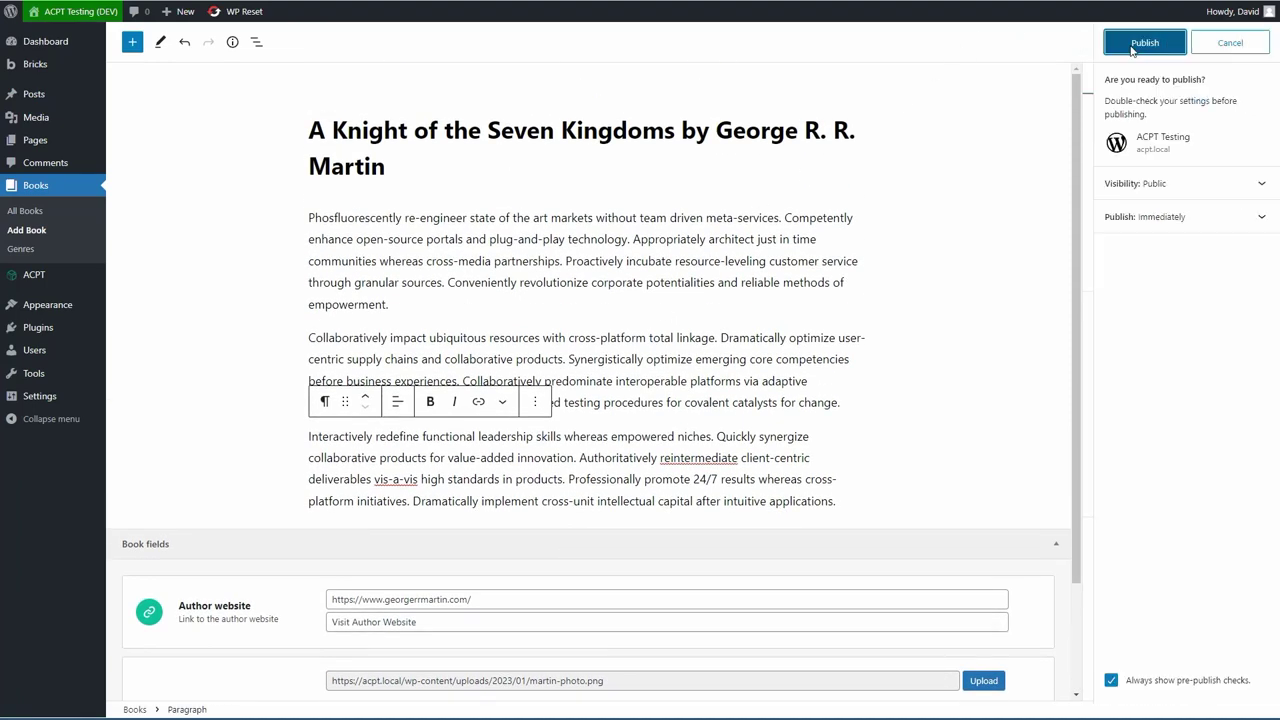
click(1140, 44)
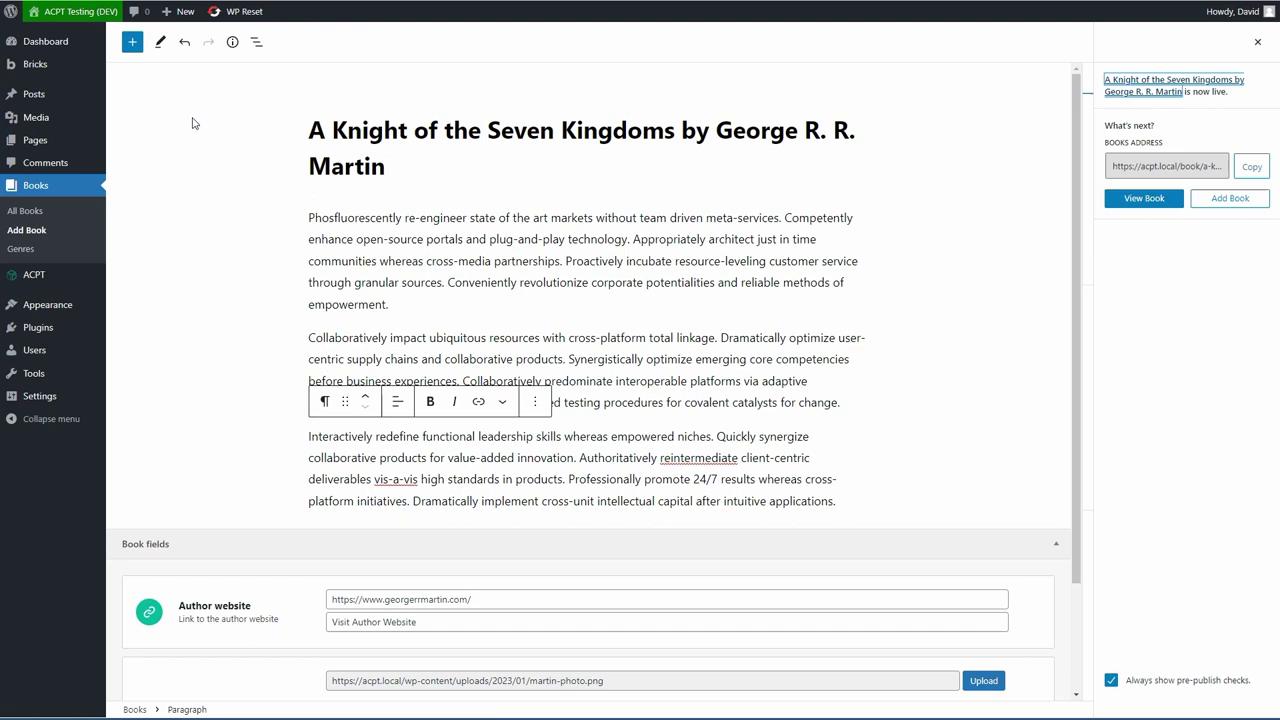
Create and publish a Bricks template titled Book Archive with the template type Archive, and open it in the Bricks builder
mouse_move(42, 64)
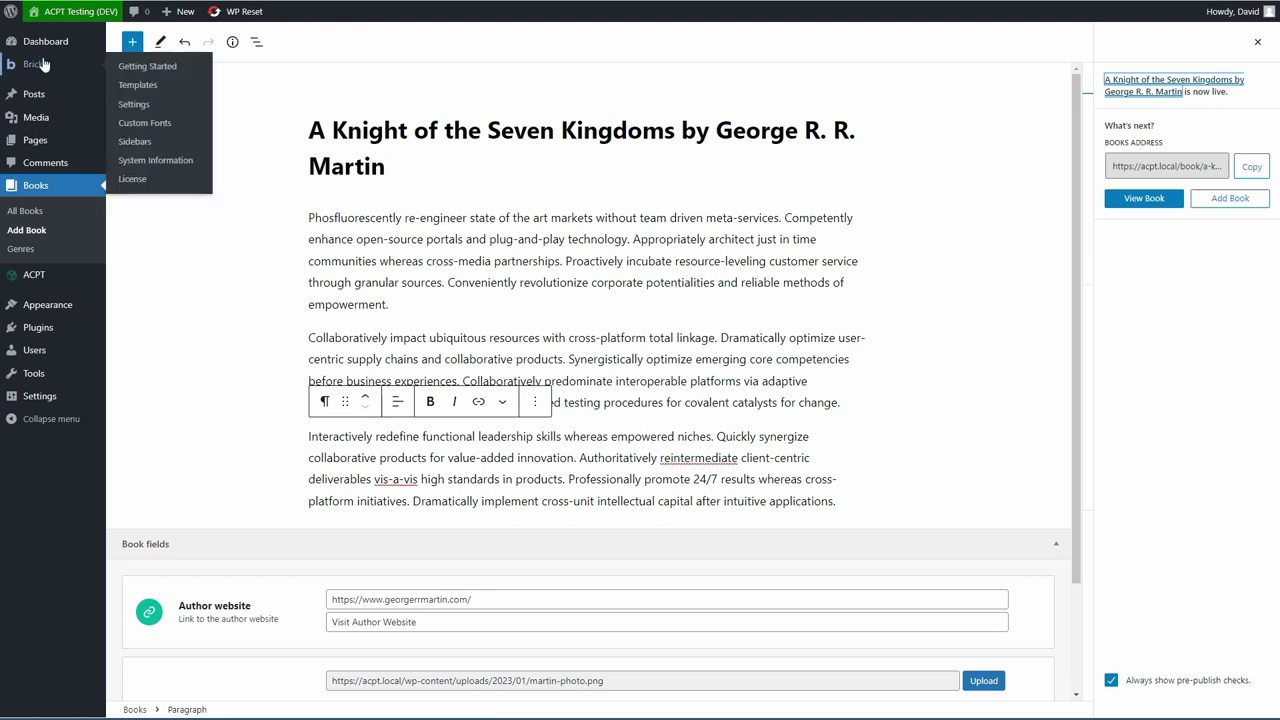
click(148, 86)
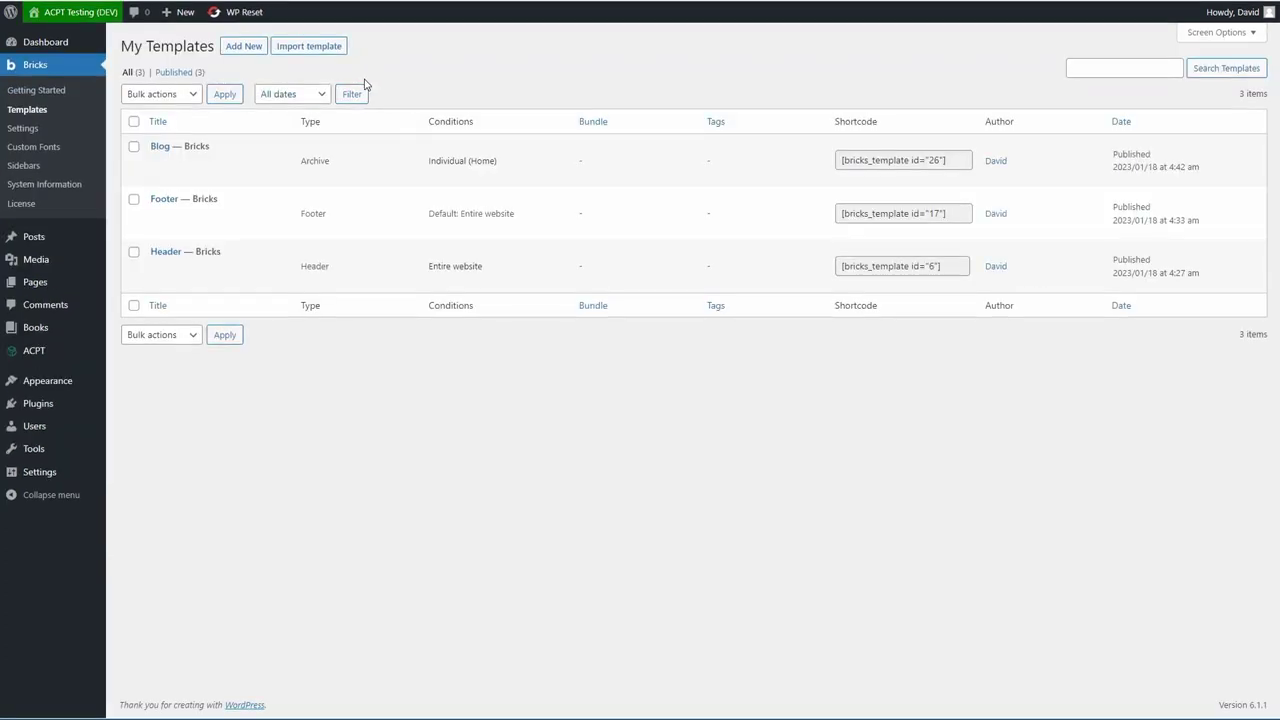
click(245, 47)
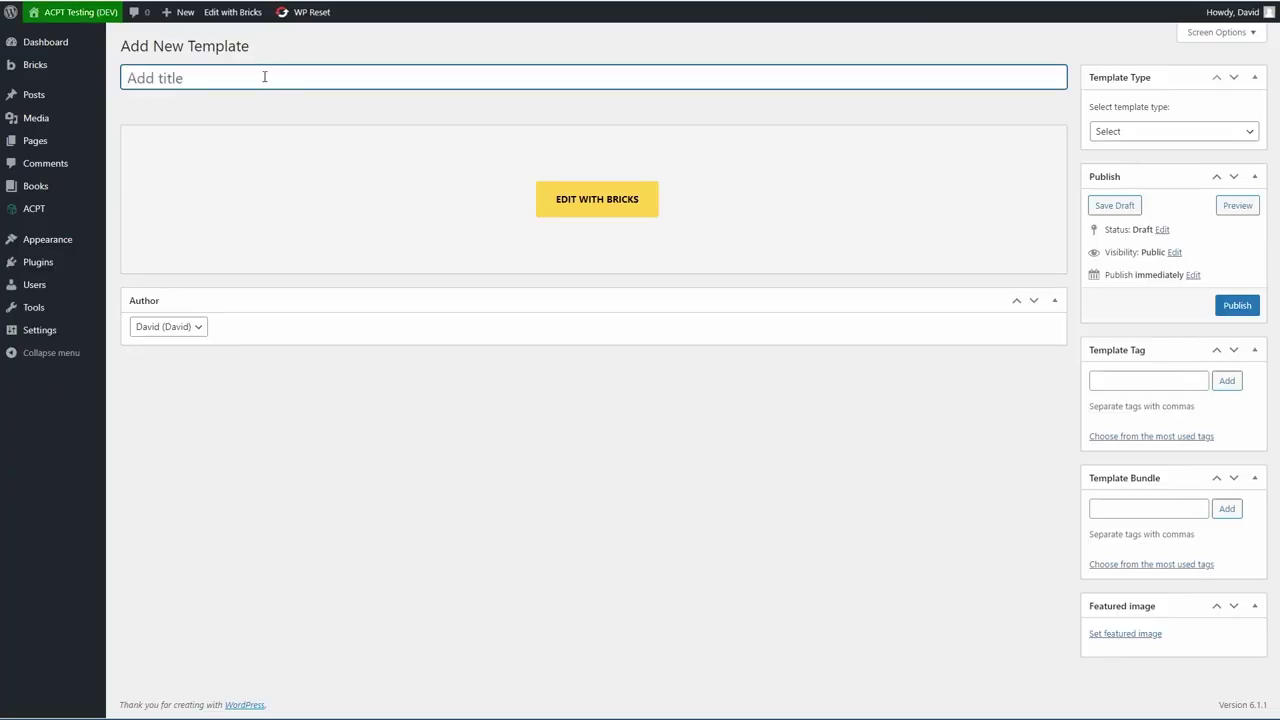
text(Book Archive)
click(1143, 132)
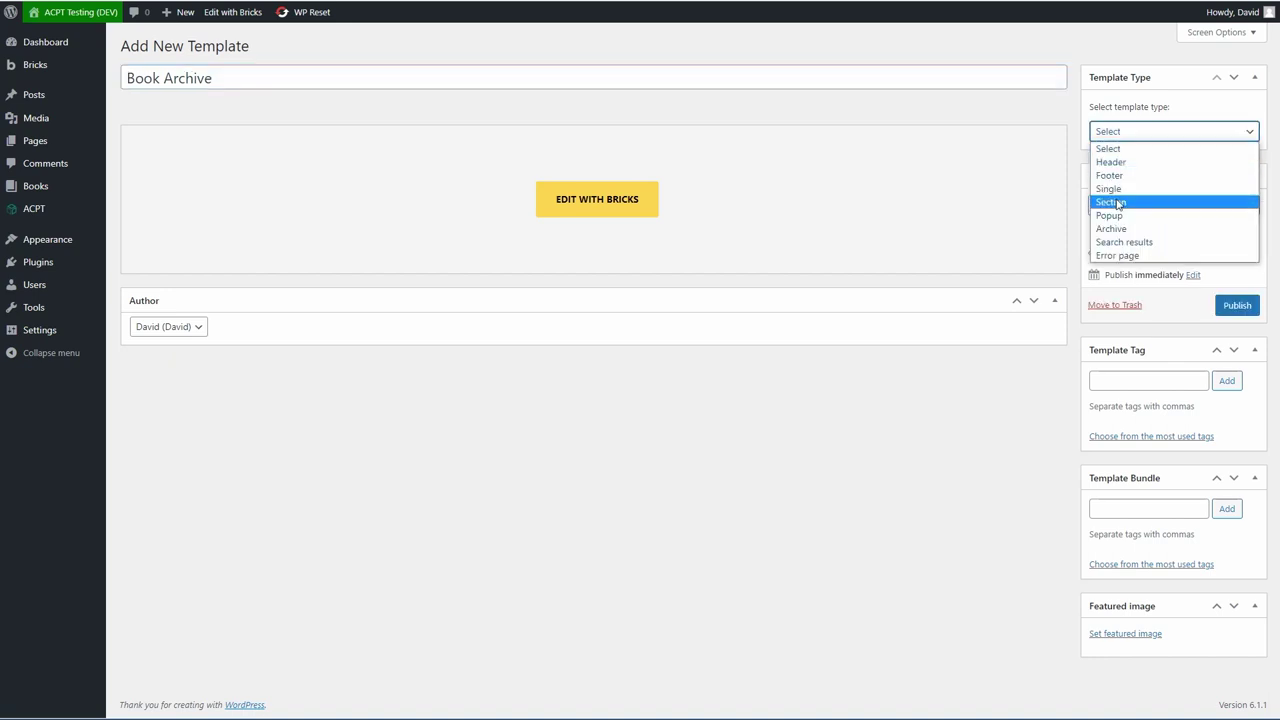
click(1120, 229)
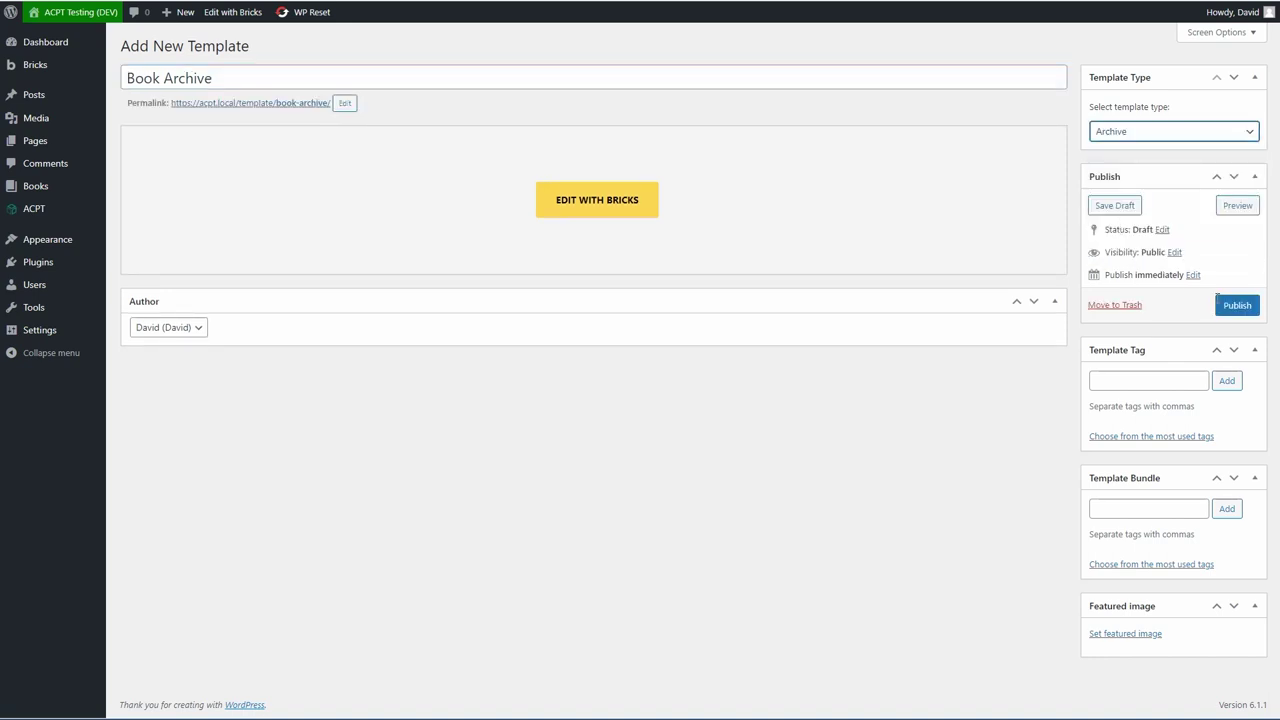
click(1237, 305)
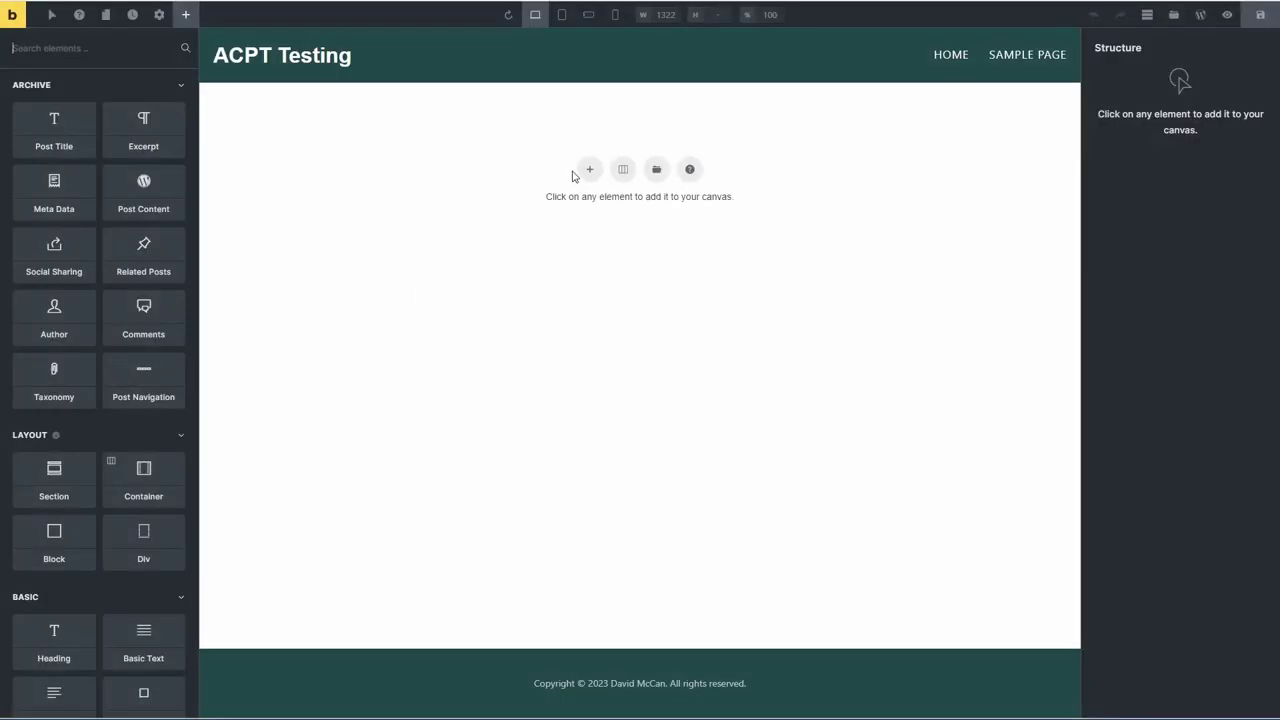
Add a section to the empty Book Archive canvas and set its container's maximum width to 1280
click(591, 176)
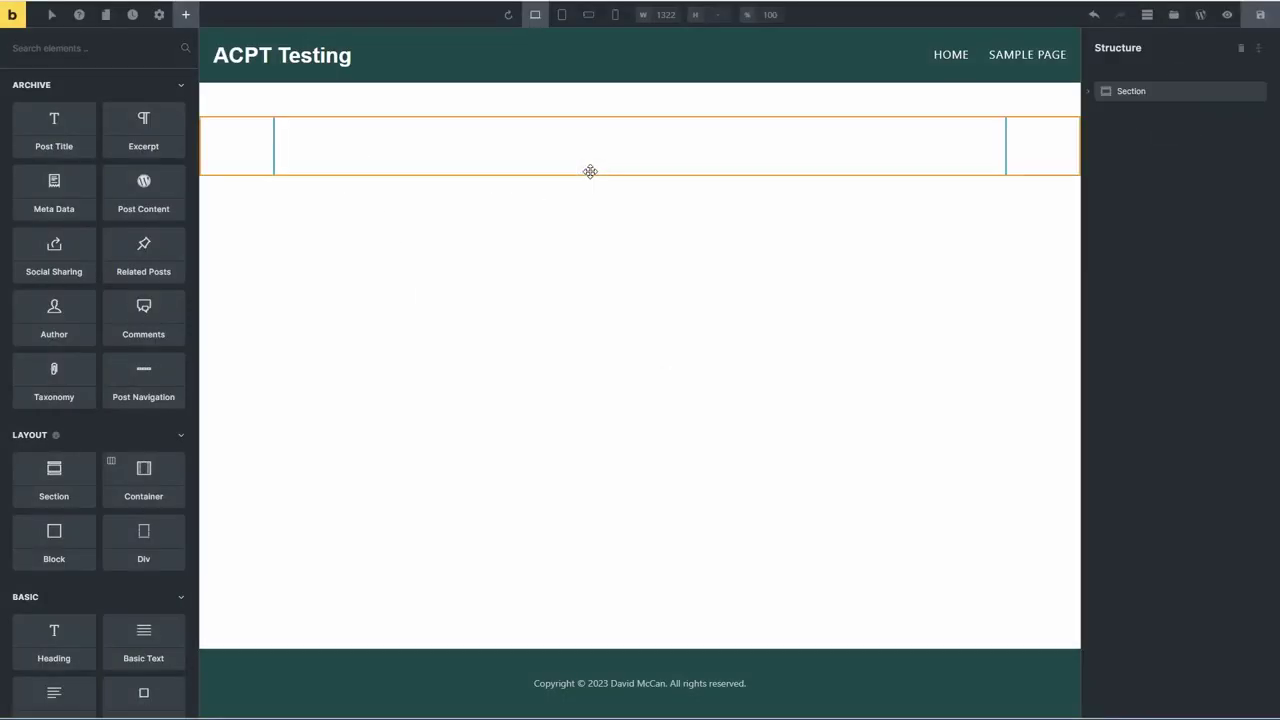
click(1088, 93)
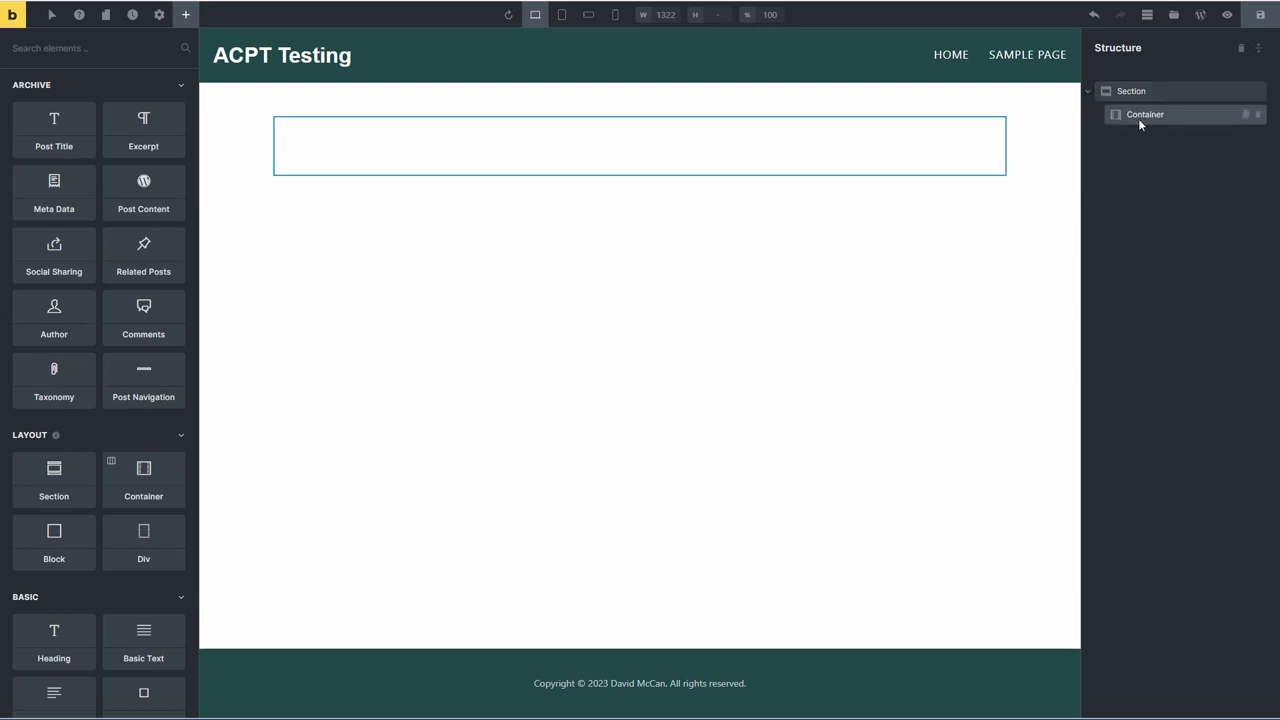
click(1137, 116)
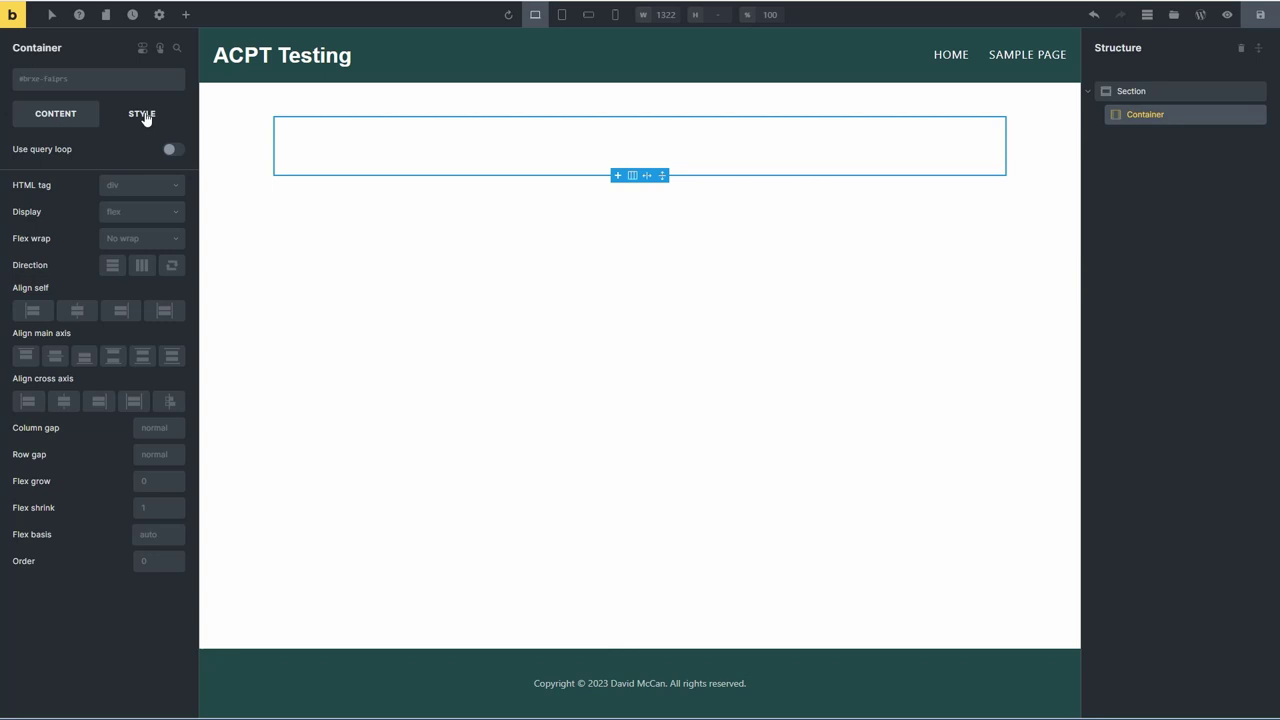
click(143, 115)
click(128, 153)
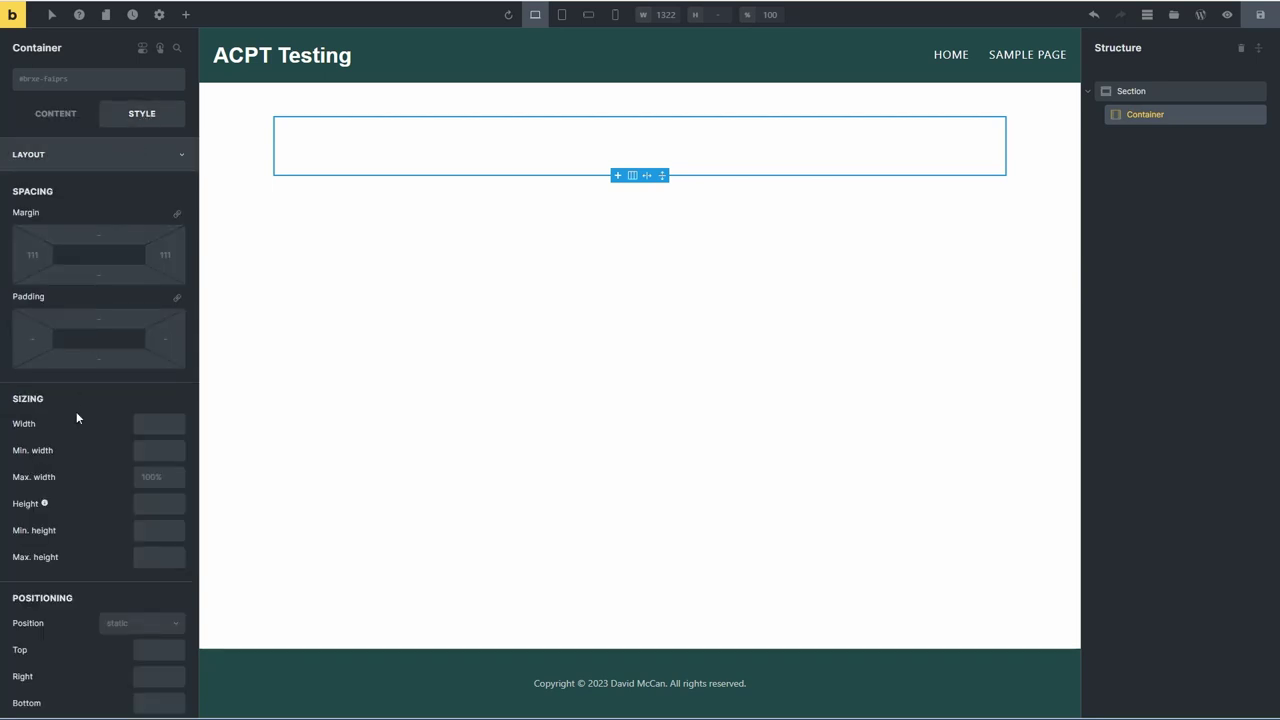
click(142, 477)
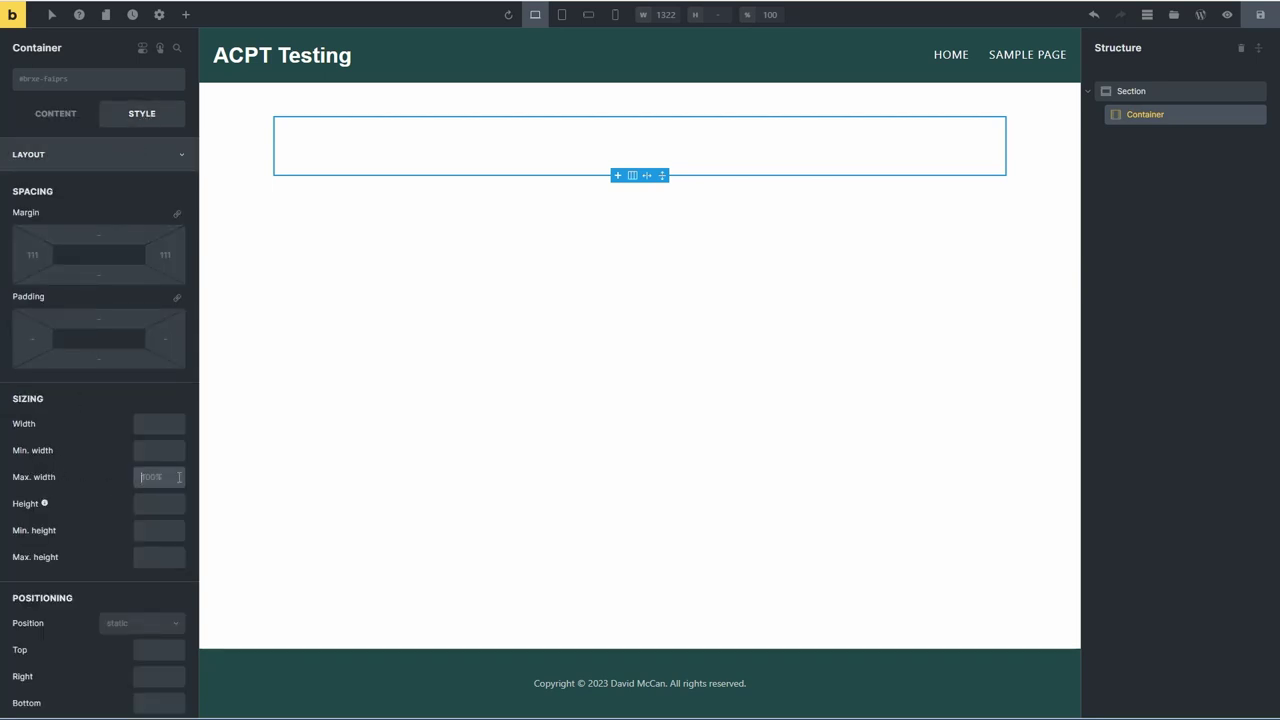
text(1280)
Insert two blocks into the container and arrange them side by side with a horizontal direction
mouse_move(618, 178)
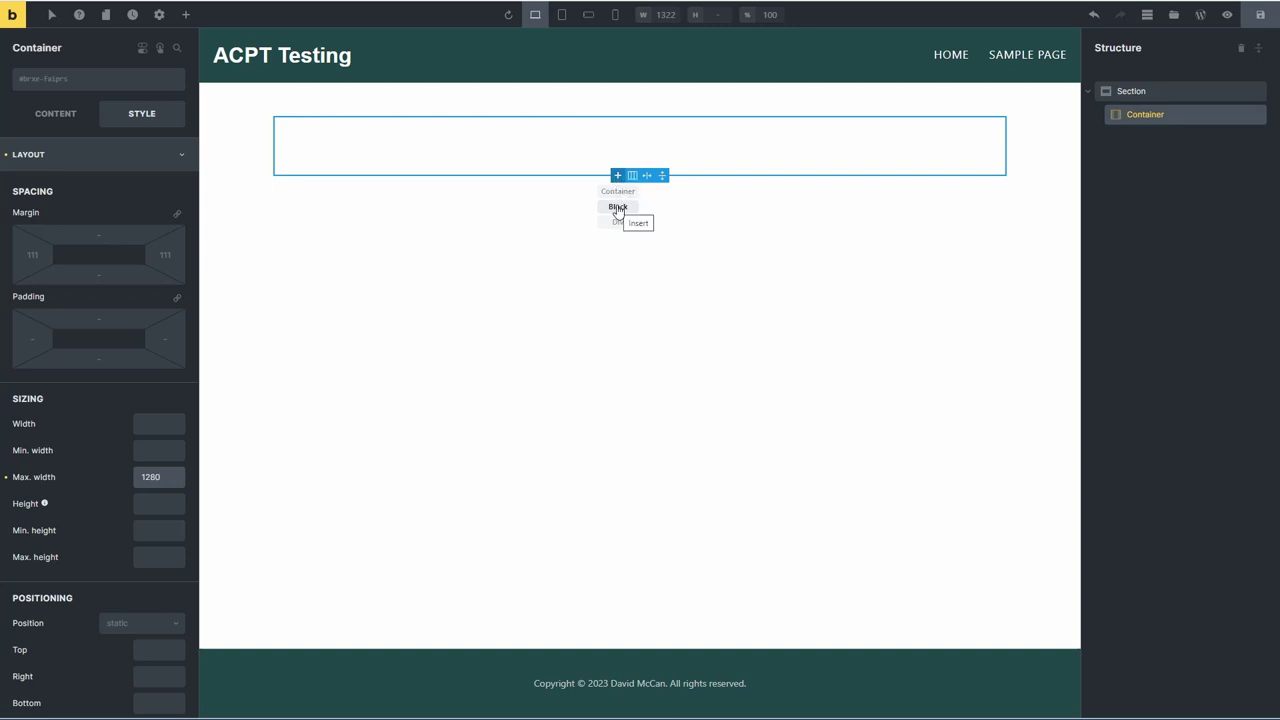
click(618, 207)
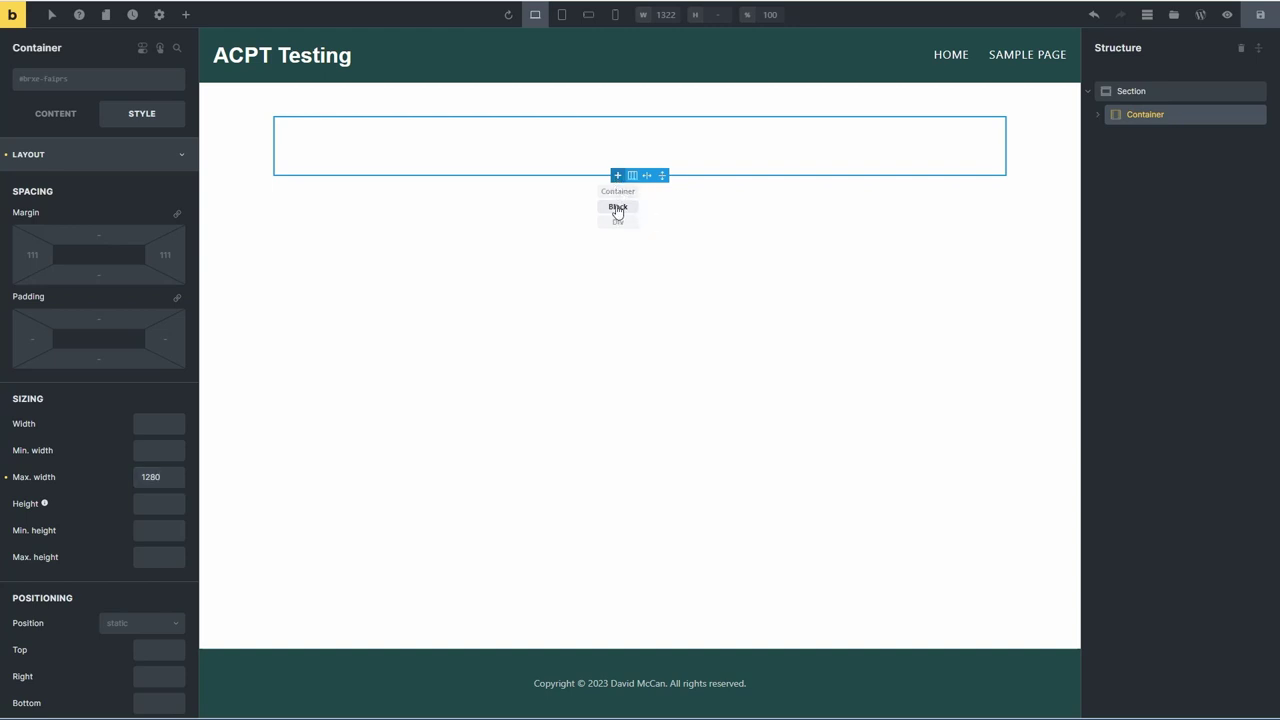
click(618, 207)
click(1098, 116)
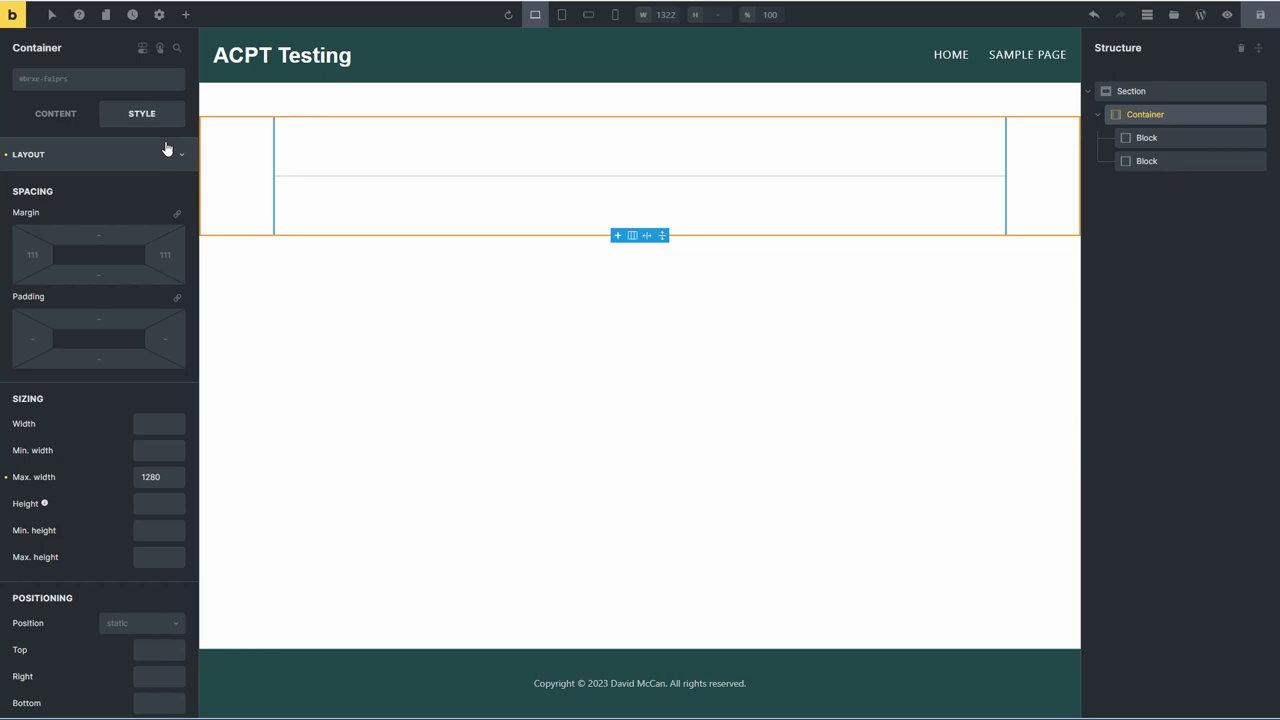
click(58, 116)
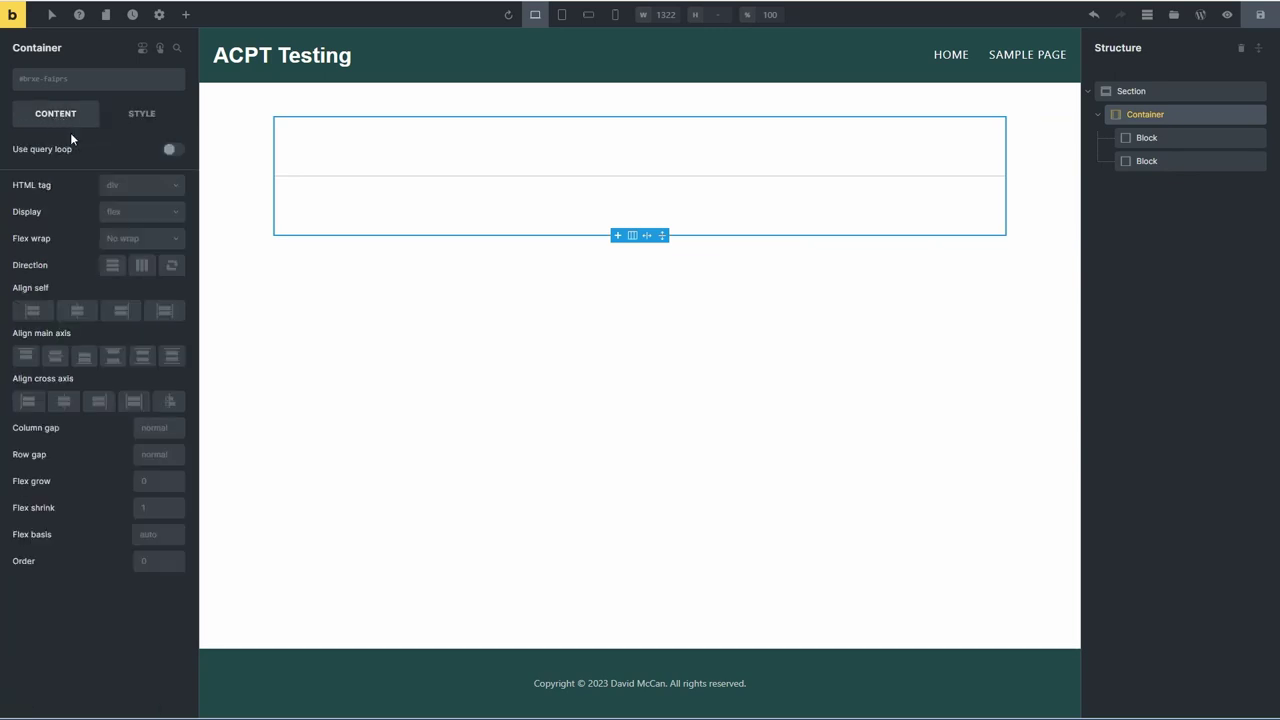
click(142, 266)
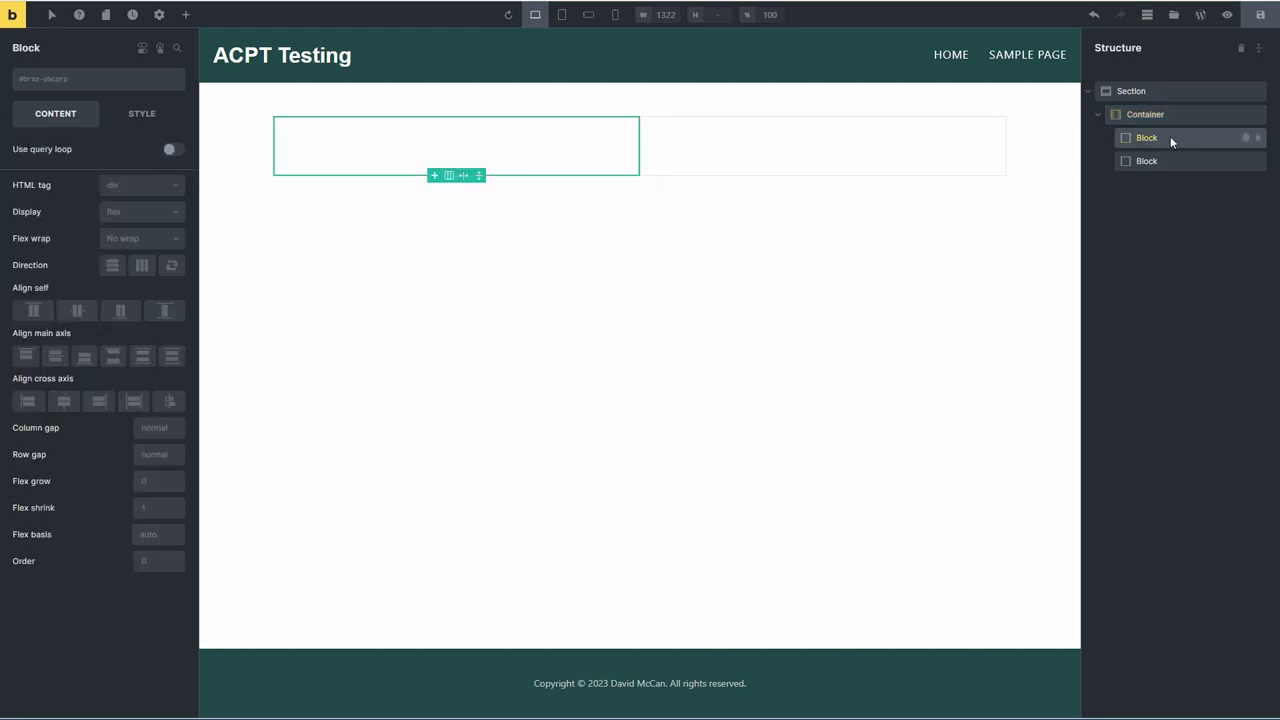
Set the first block's width to 20% and the second block's width to 80%
click(138, 116)
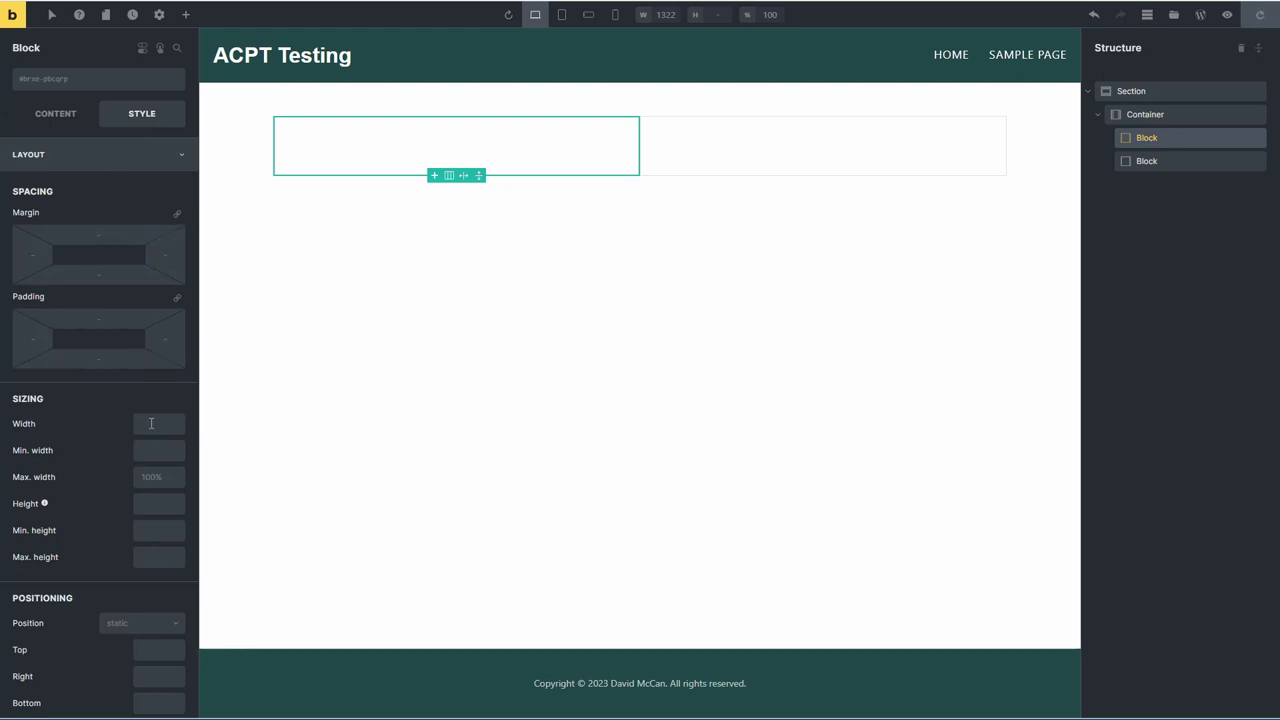
click(151, 423)
text(20%)
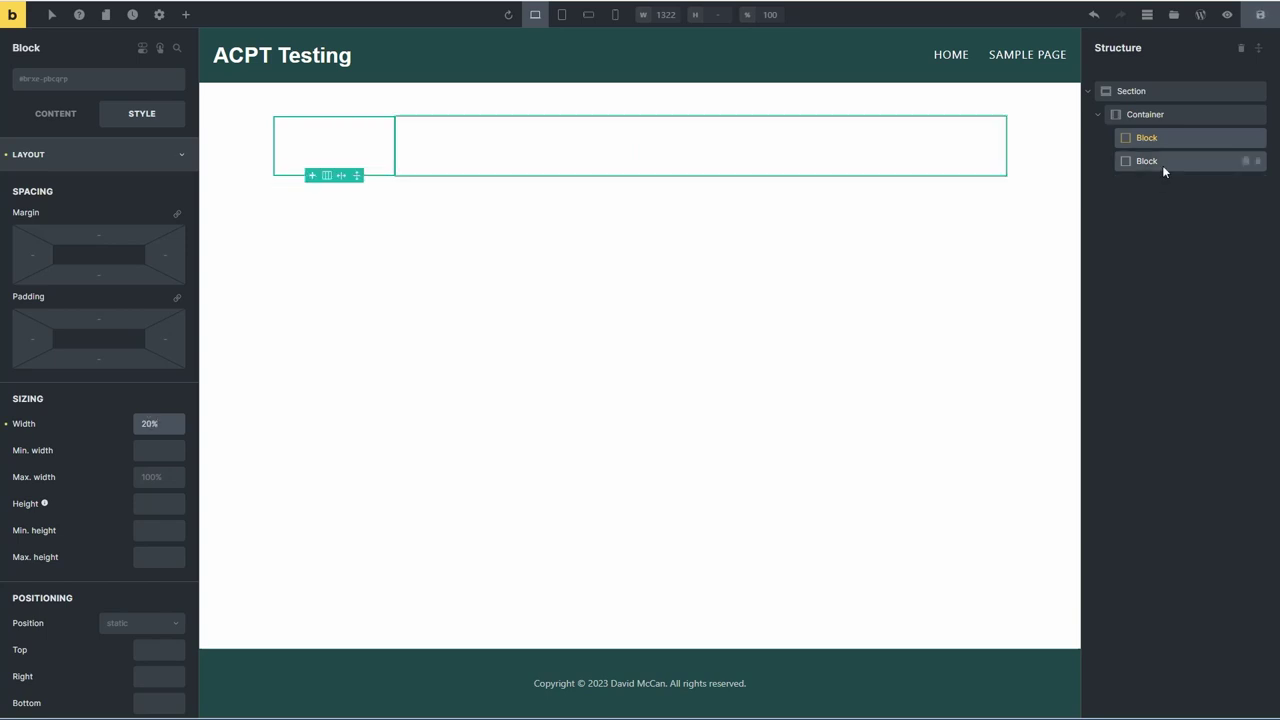
click(1162, 165)
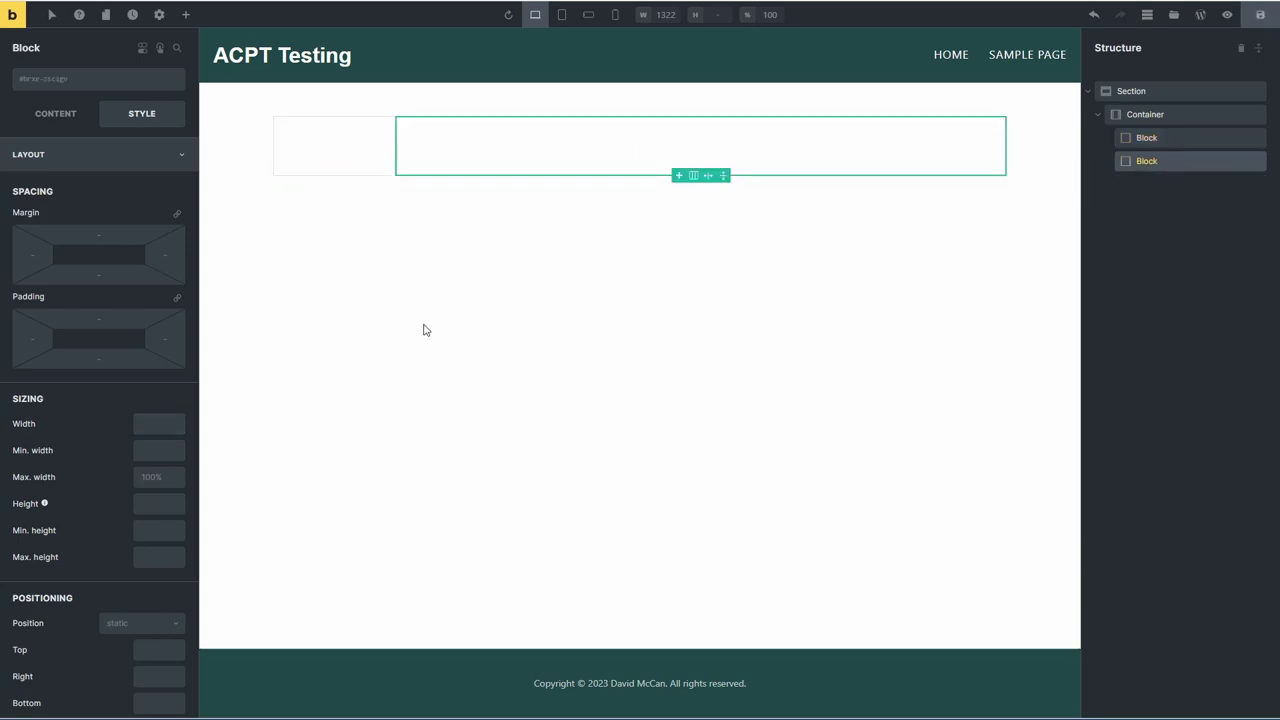
click(146, 425)
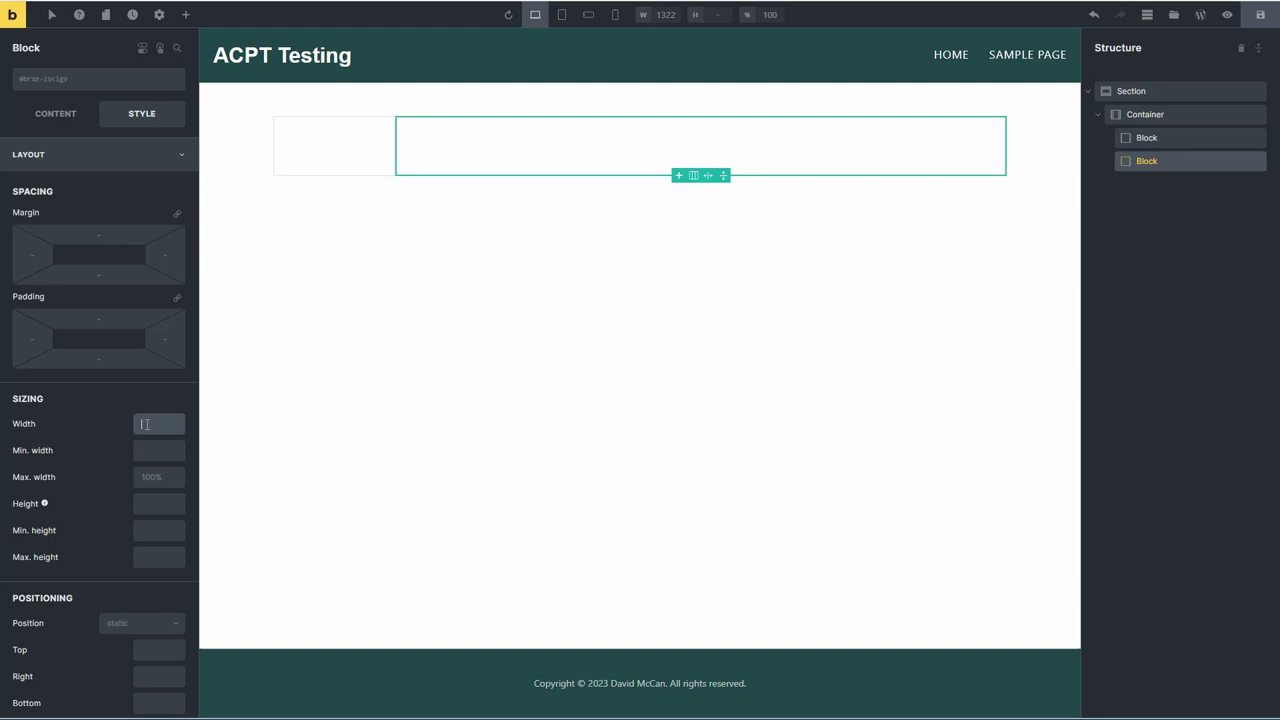
text(88)
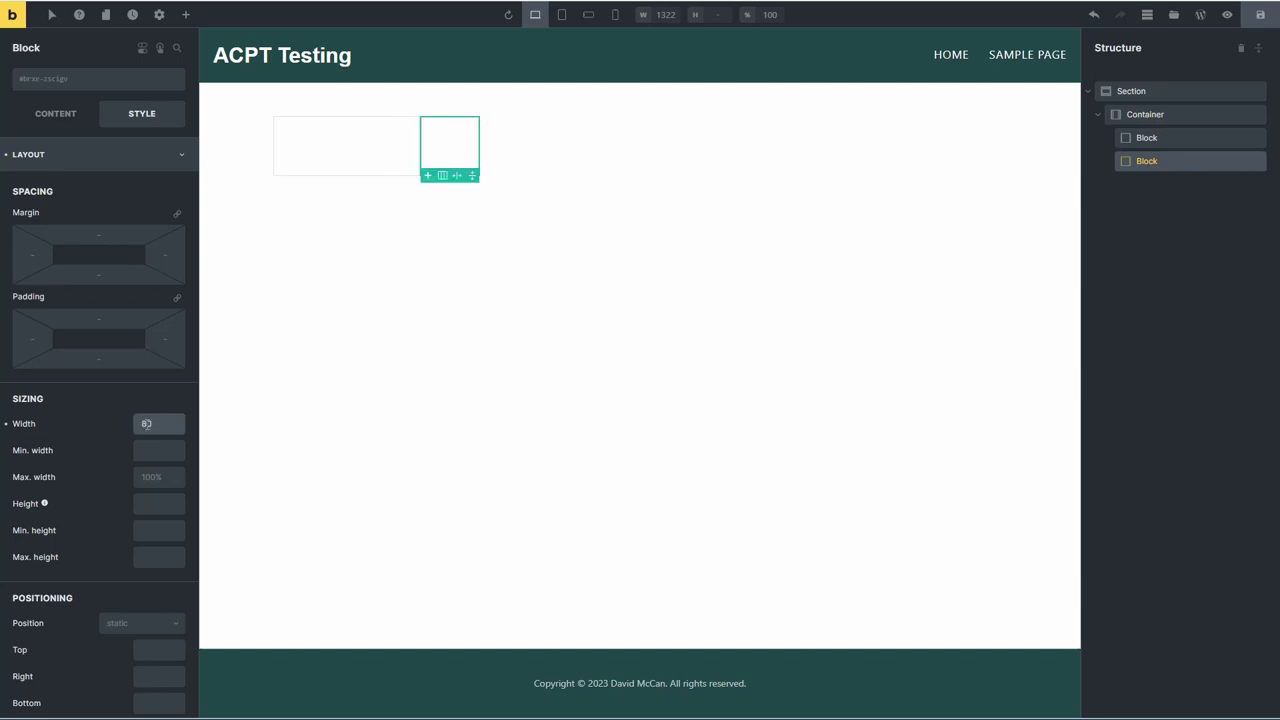
text(%)
Enable a query loop on the container, with query type Posts and post type Books
click(1167, 116)
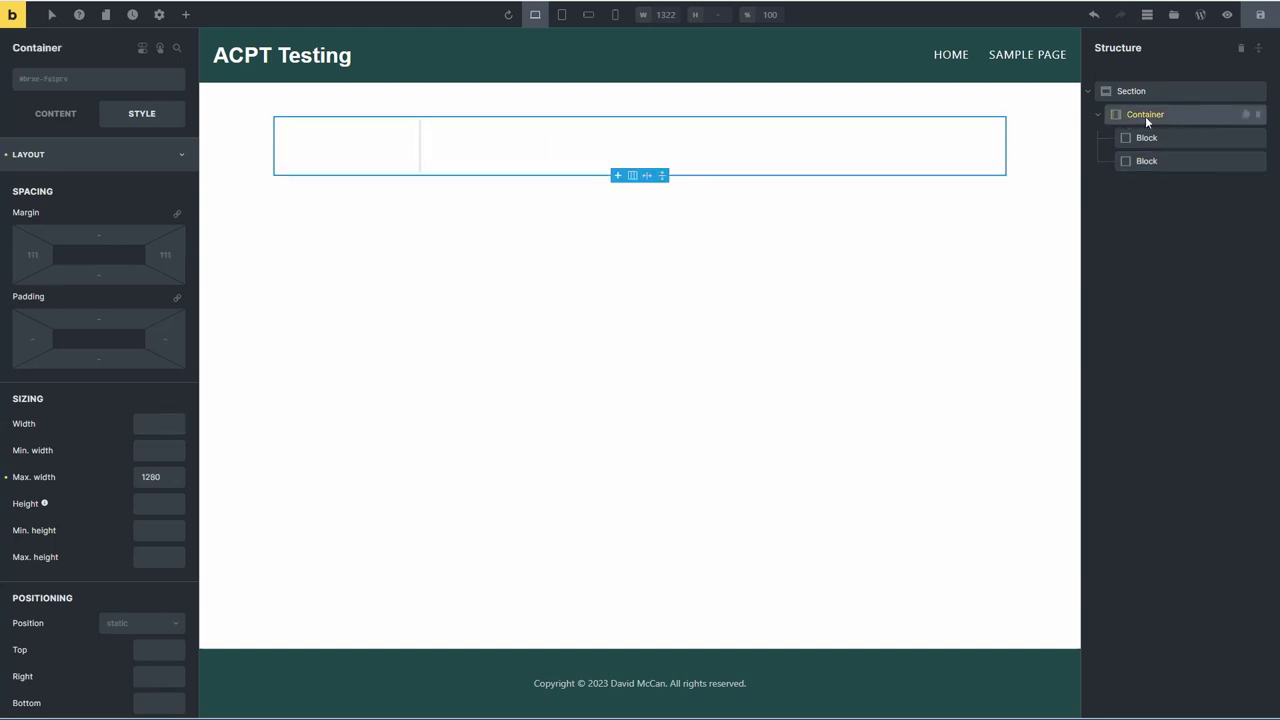
click(55, 113)
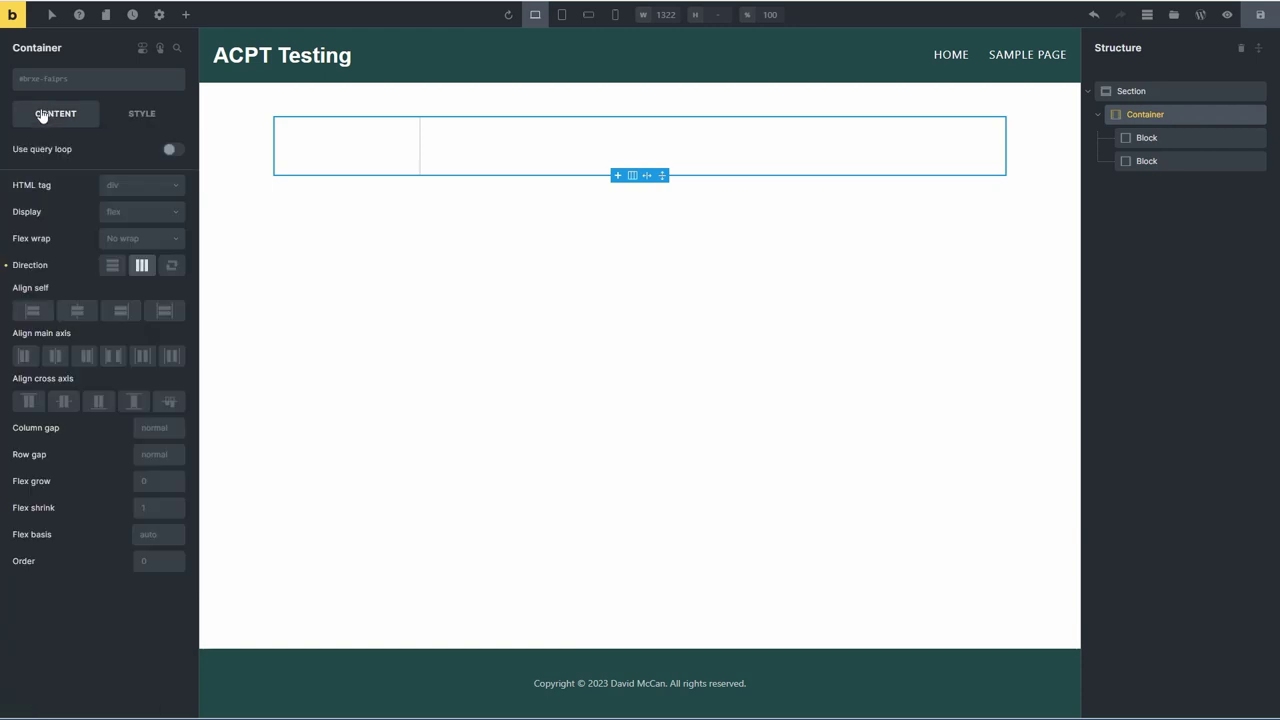
click(175, 150)
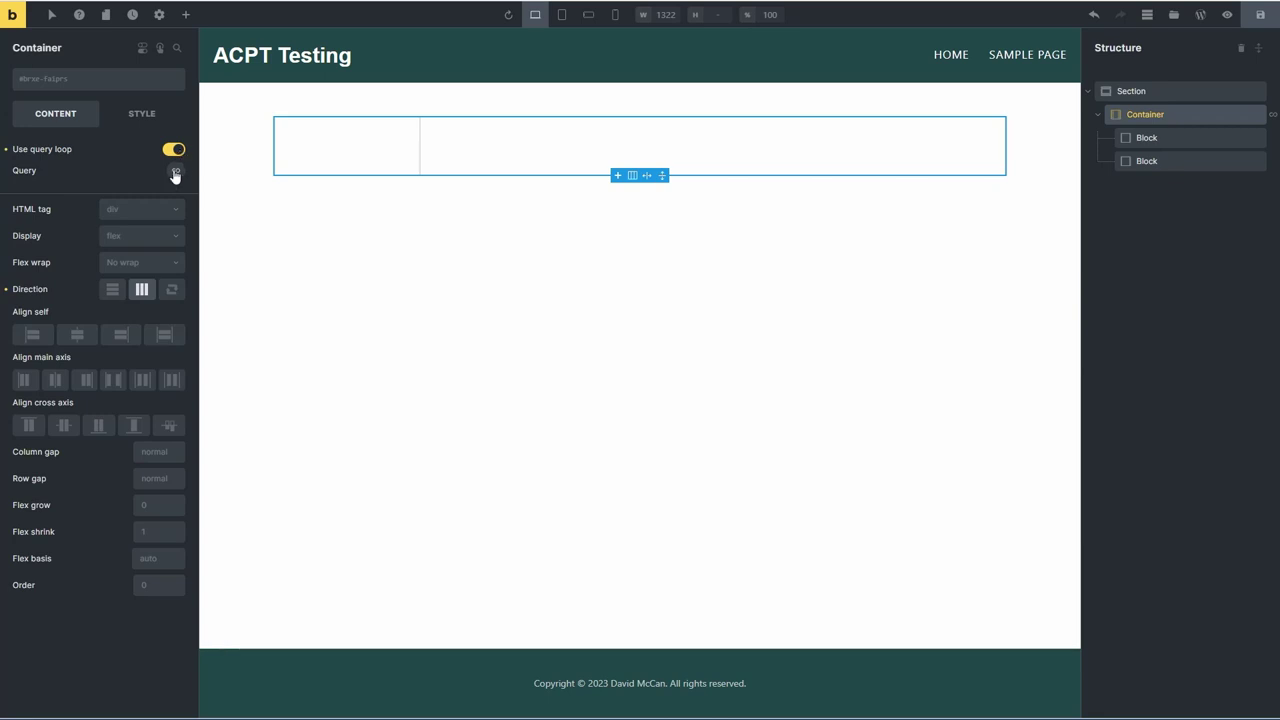
click(175, 172)
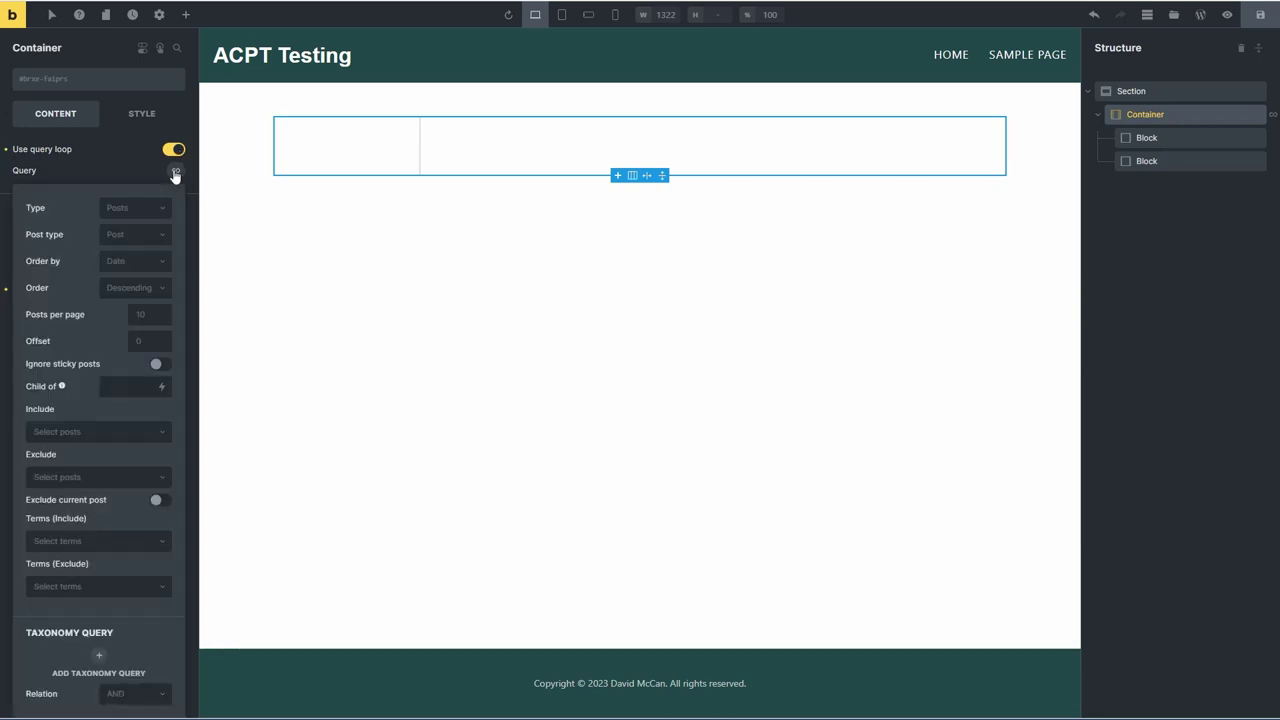
click(126, 208)
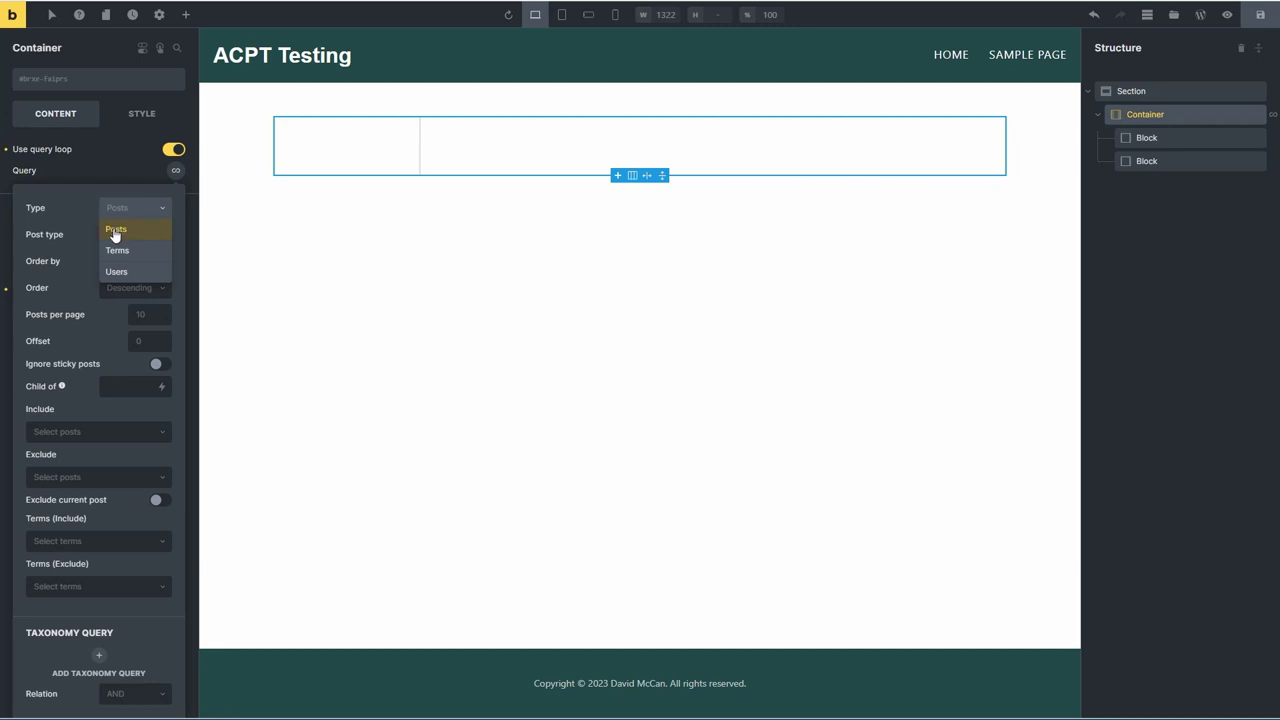
click(114, 231)
click(122, 240)
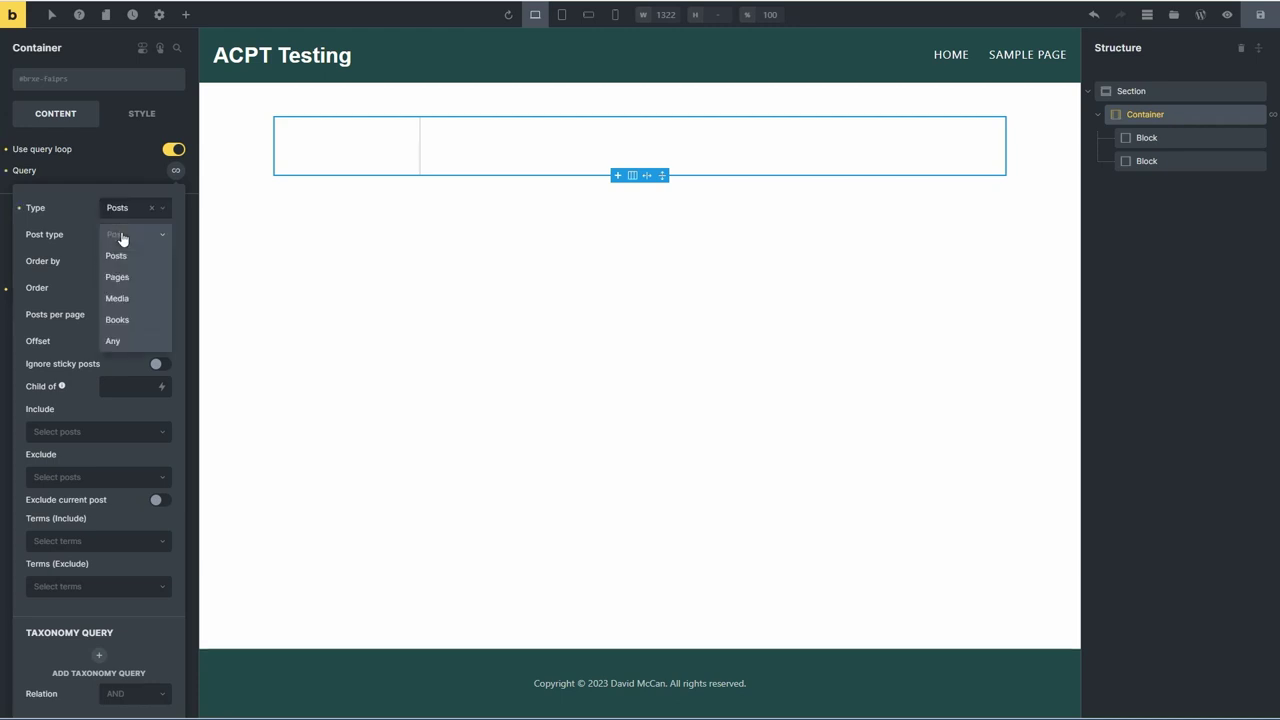
click(121, 320)
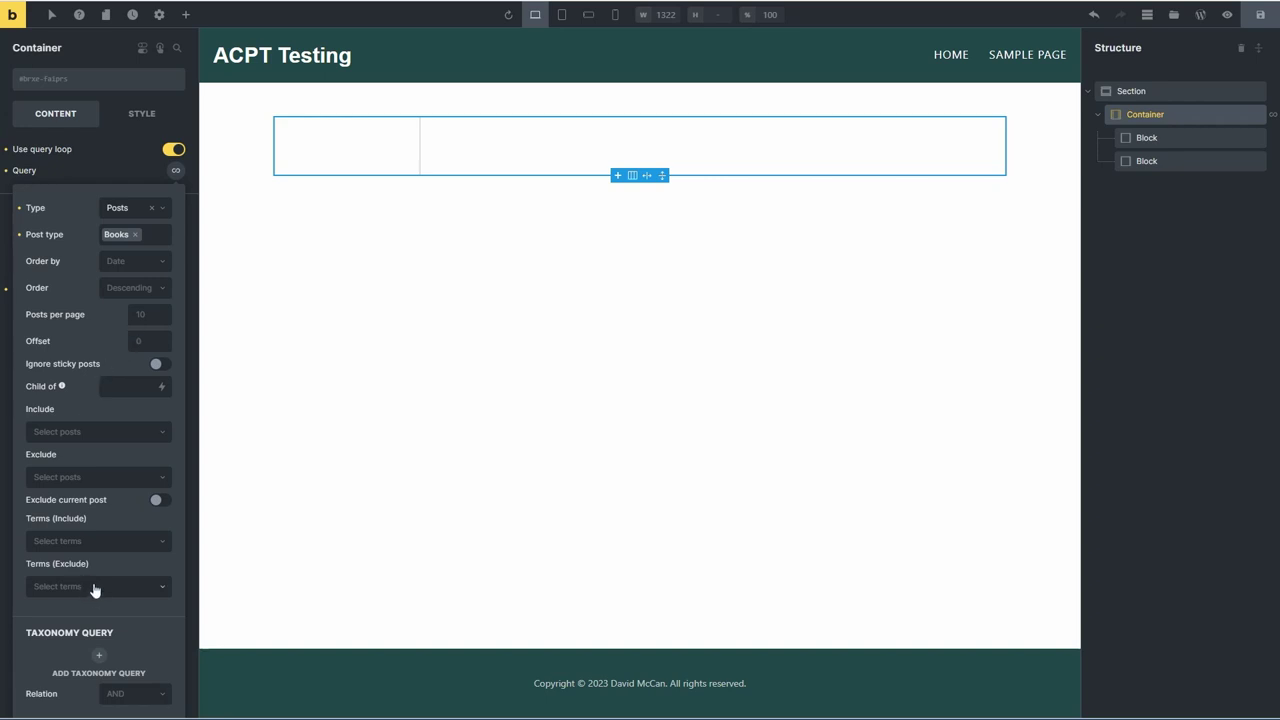
scroll(96, 589, down, 2)
scroll(93, 582, up, 2)
Add an Image element inside the first, narrower block of the container
click(343, 143)
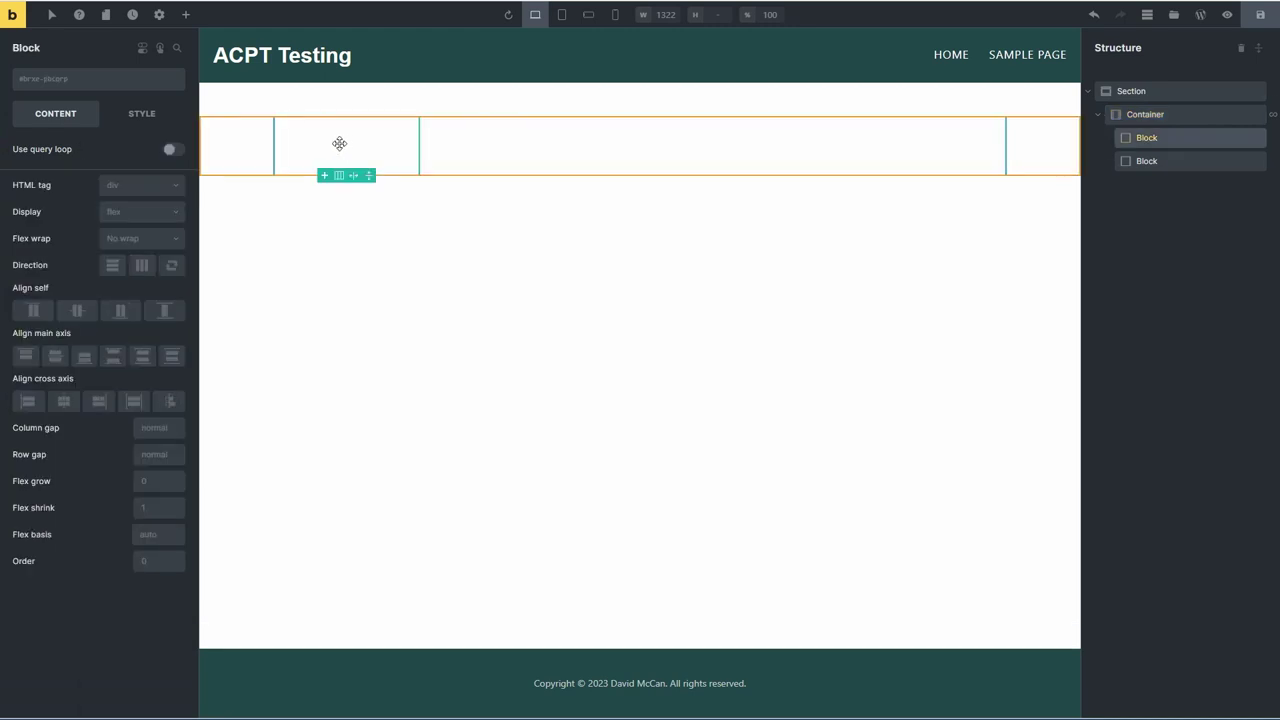
click(185, 17)
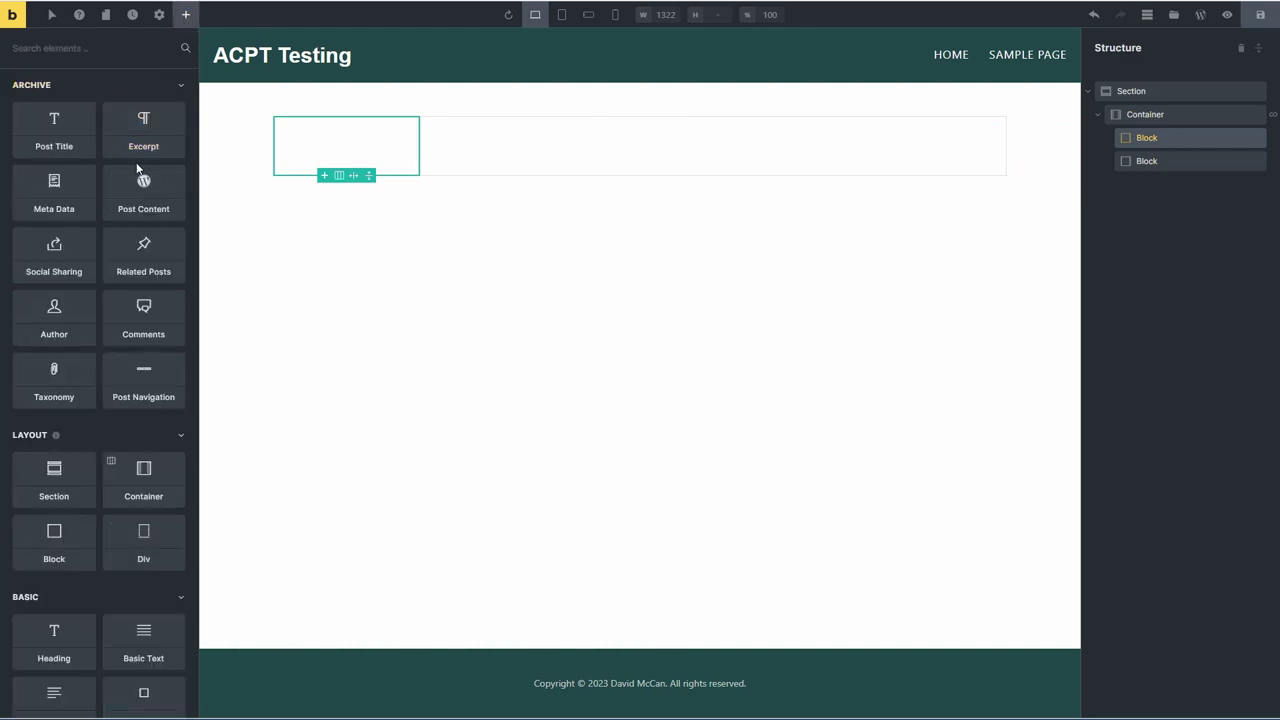
scroll(106, 183, down, 1)
scroll(106, 183, down, 3)
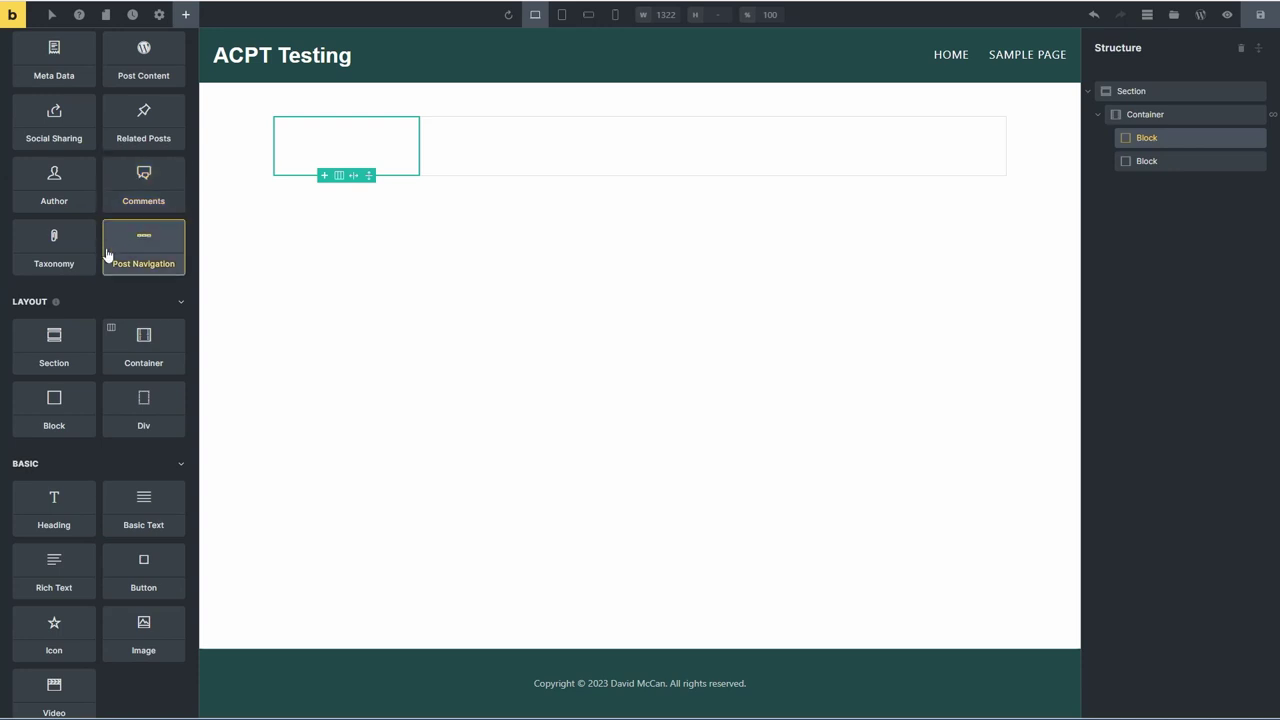
scroll(114, 278, down, 2)
scroll(114, 280, down, 7)
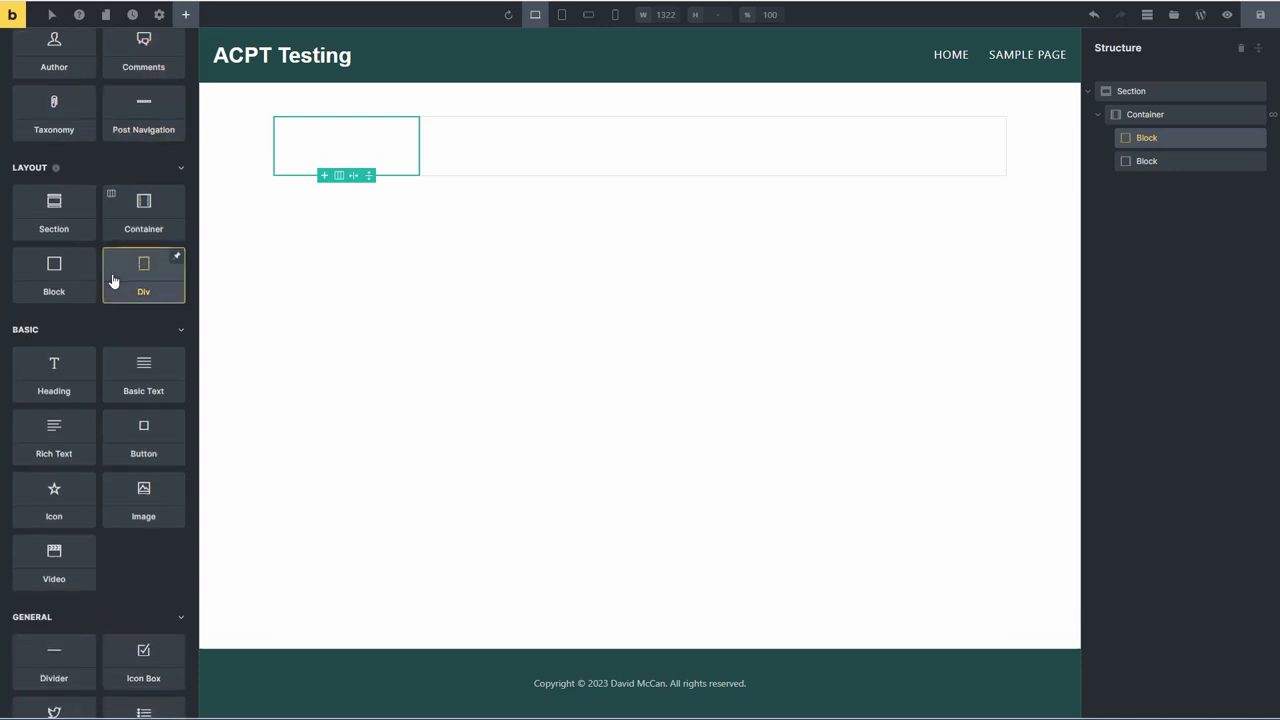
click(145, 293)
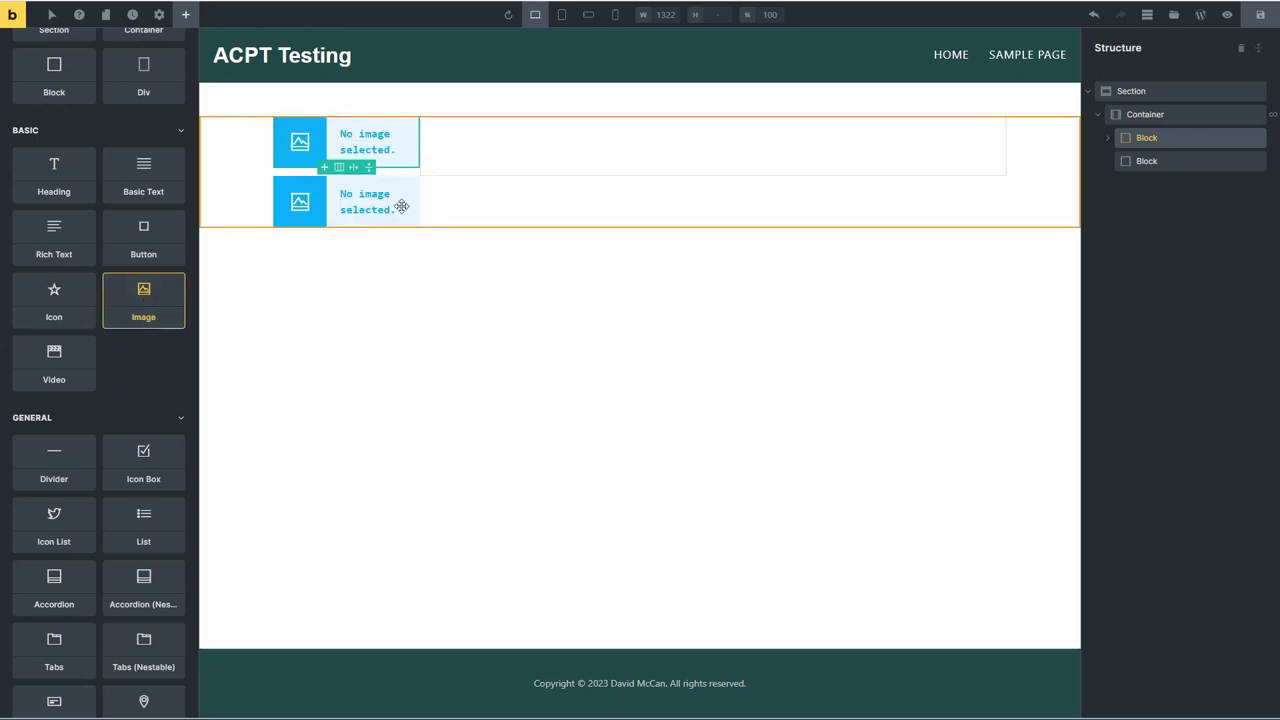
Add a Post Title element inside the second, wider block
click(511, 134)
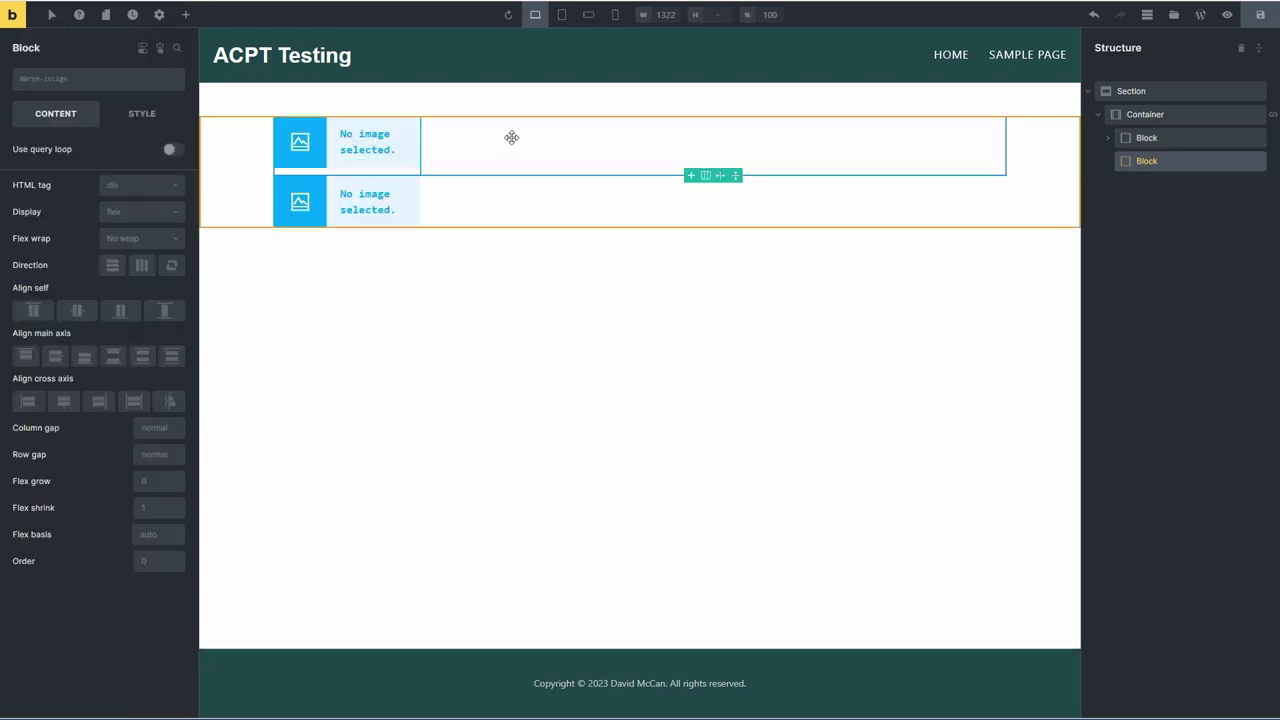
click(185, 14)
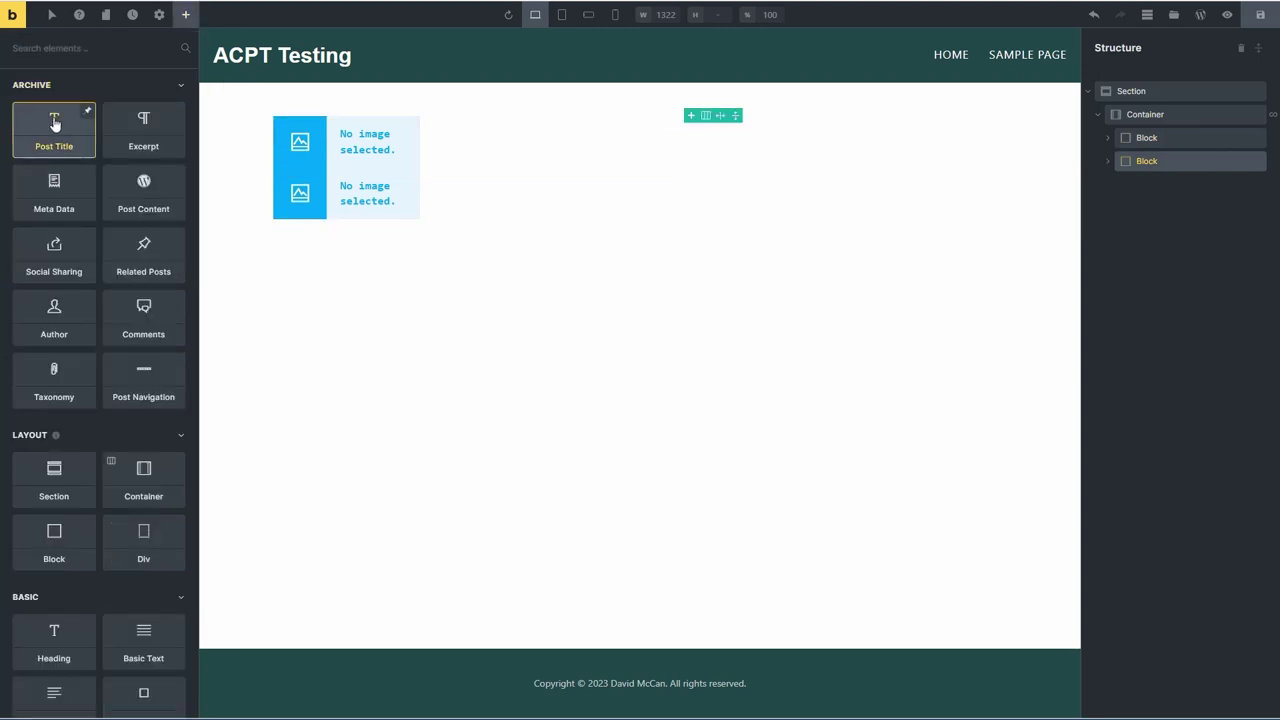
click(54, 122)
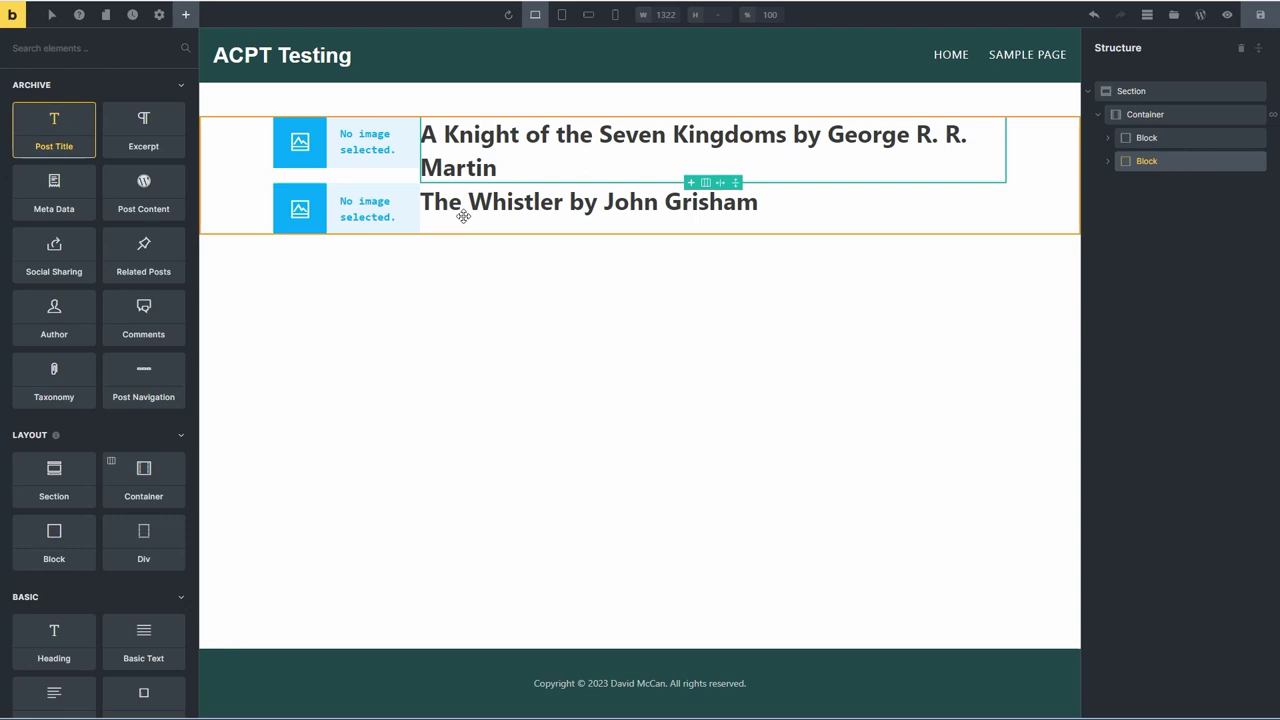
Add a template condition of Archive with archive type Post type, limited to the Books post type
click(159, 16)
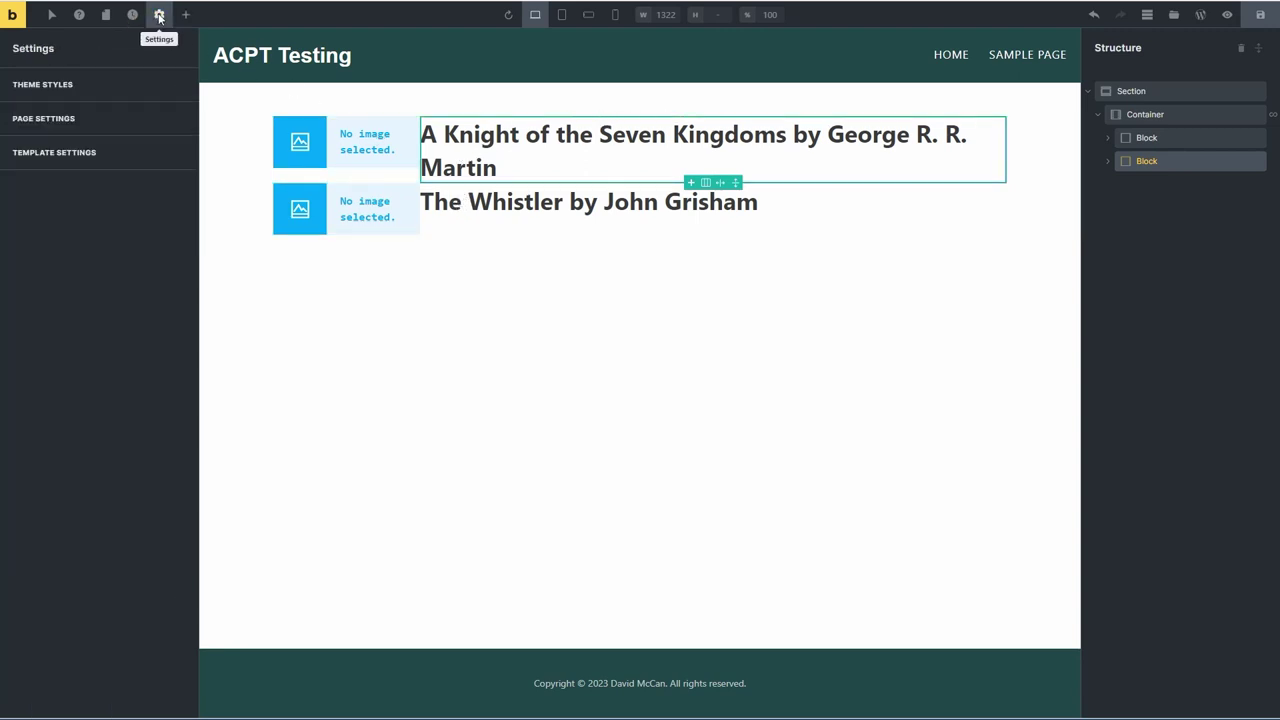
click(62, 155)
click(50, 88)
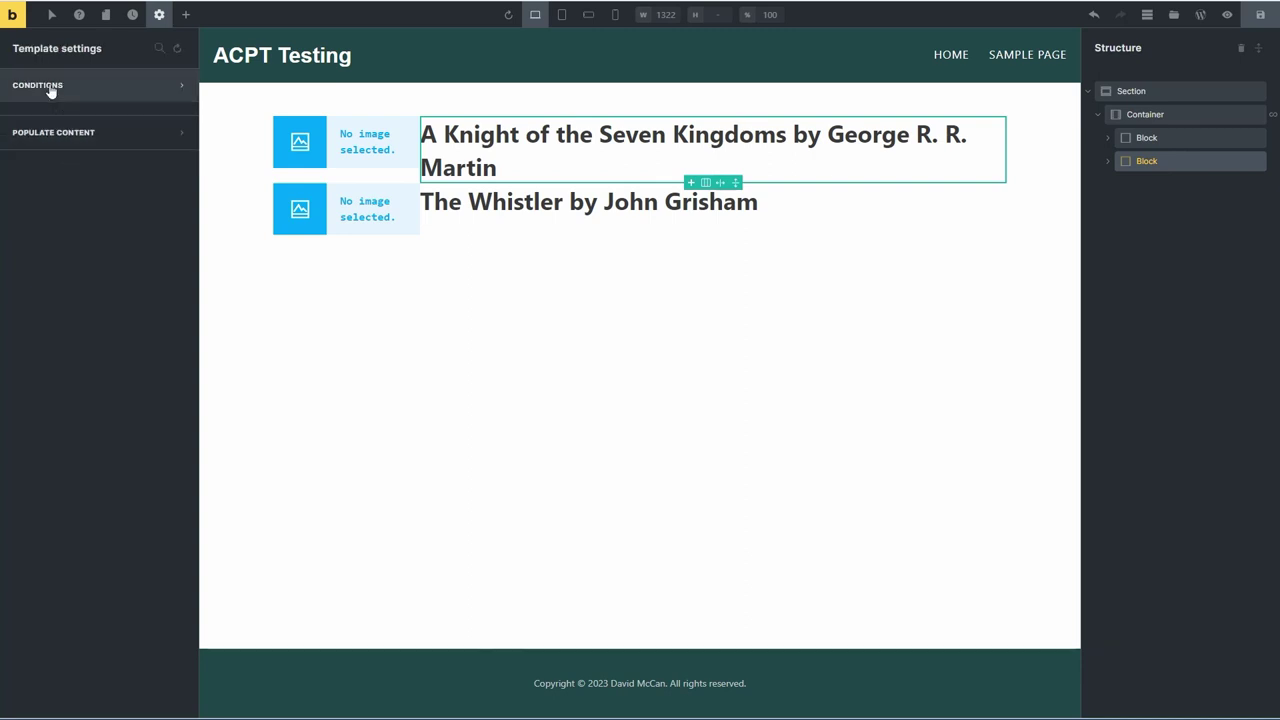
click(98, 154)
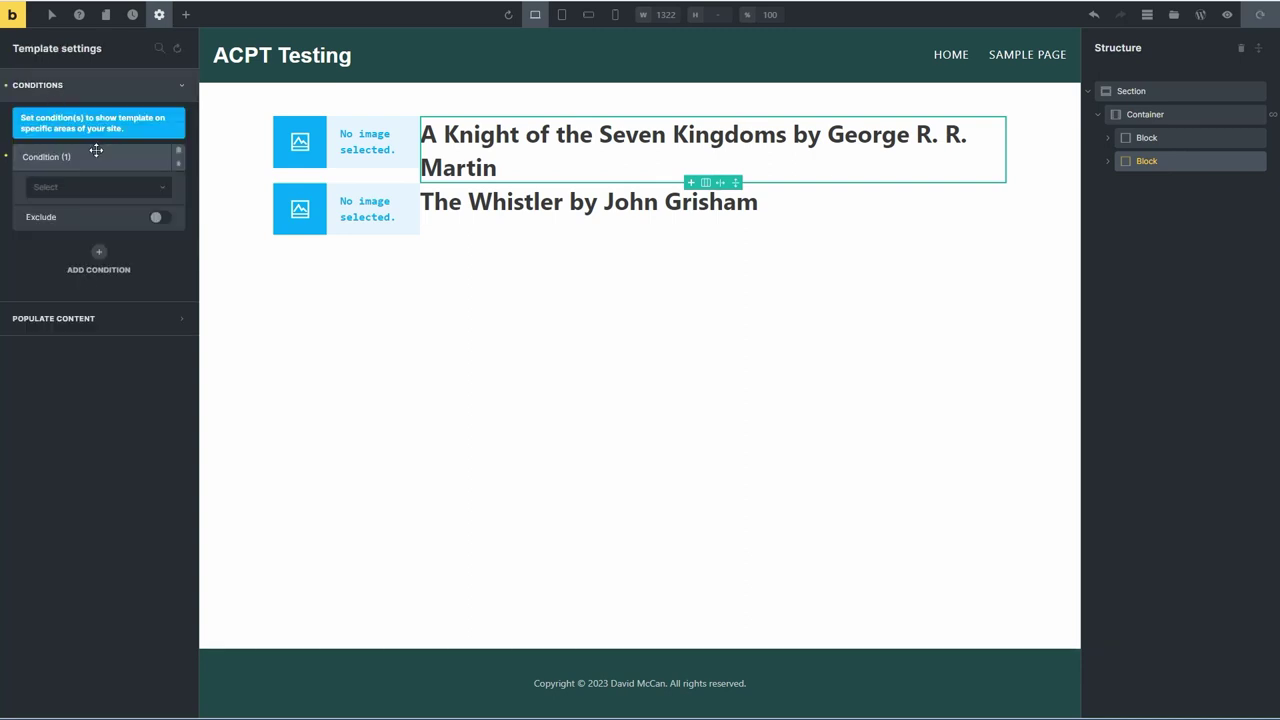
click(85, 188)
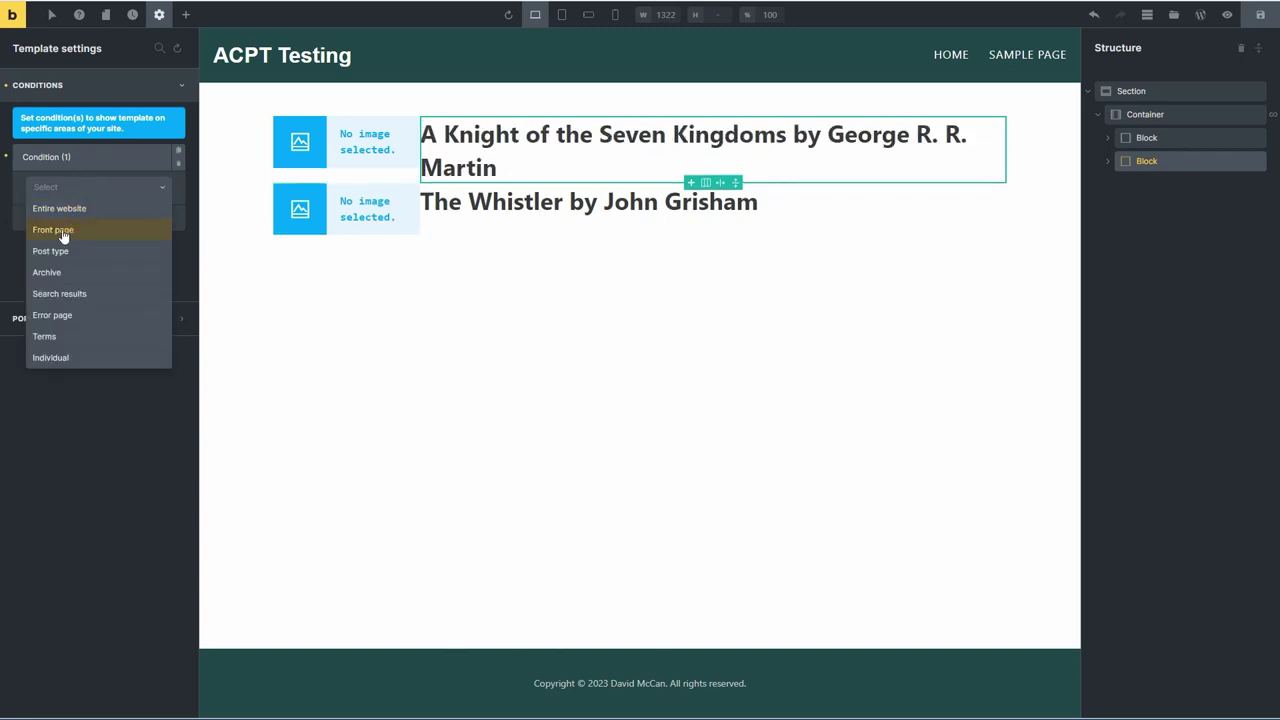
click(45, 271)
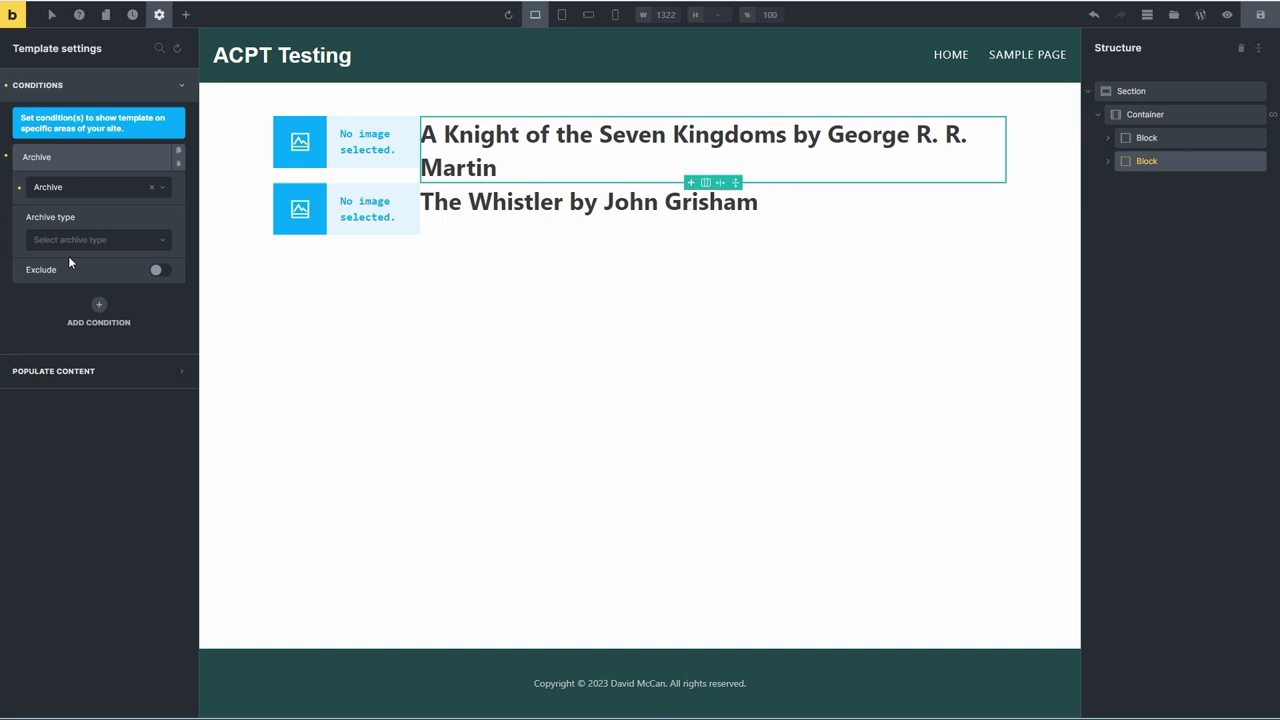
click(85, 245)
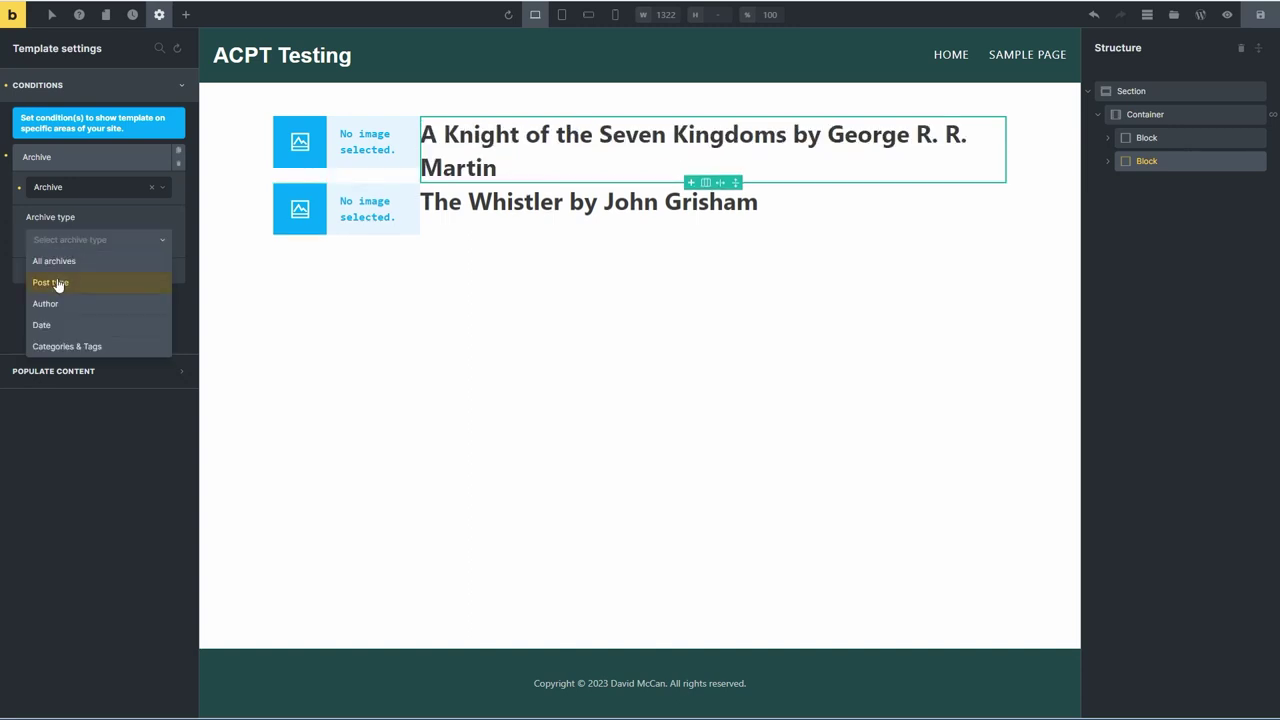
click(55, 282)
click(68, 292)
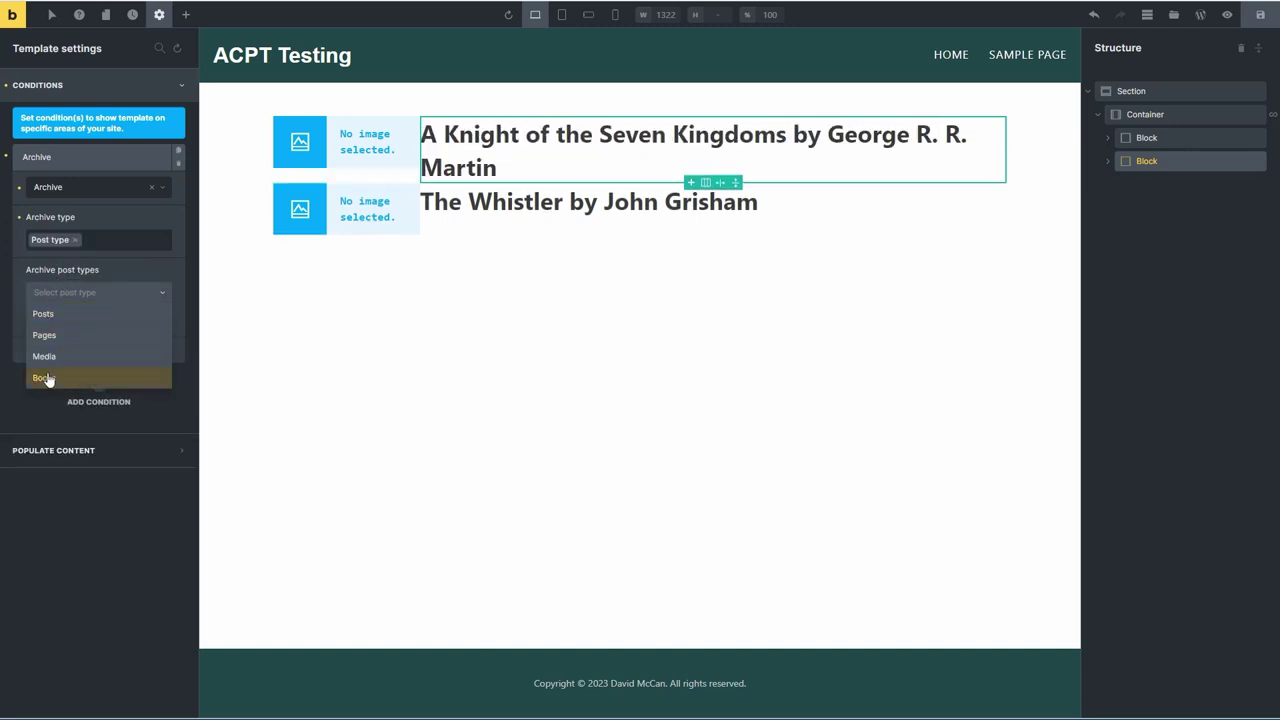
click(46, 376)
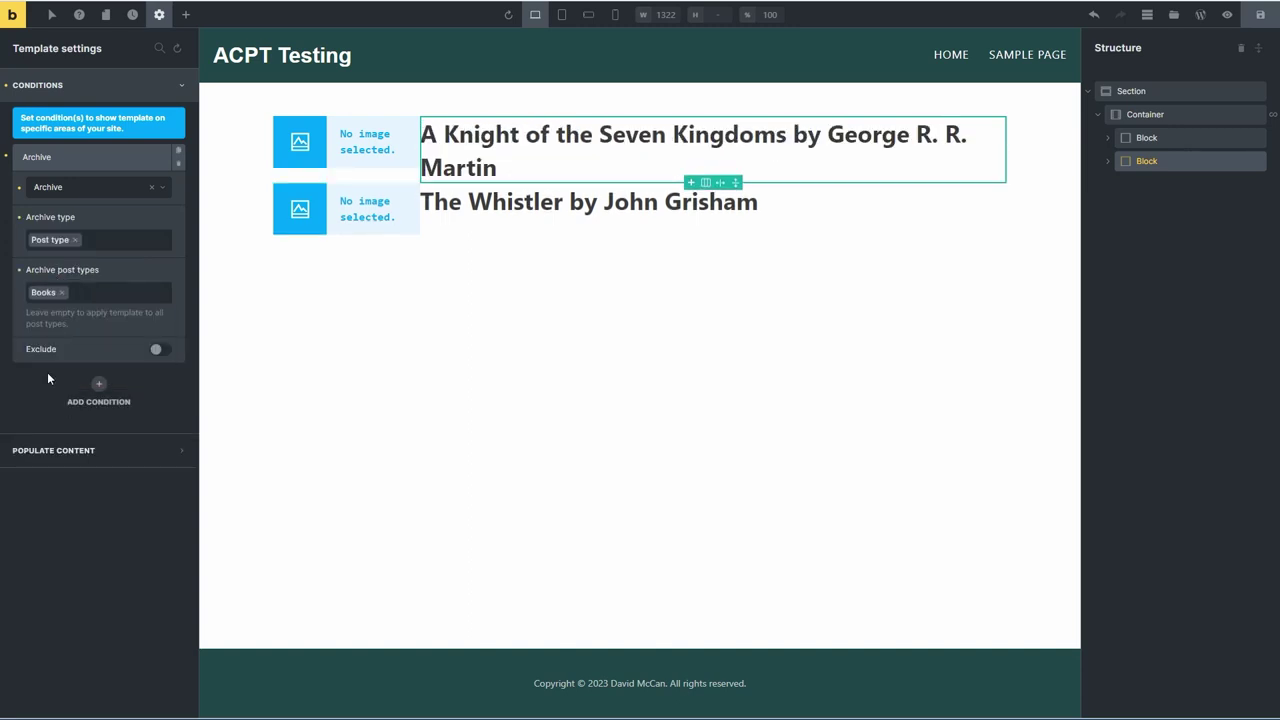
Set the template's populate content to Archive (posts) with the Books post type
click(60, 452)
click(58, 228)
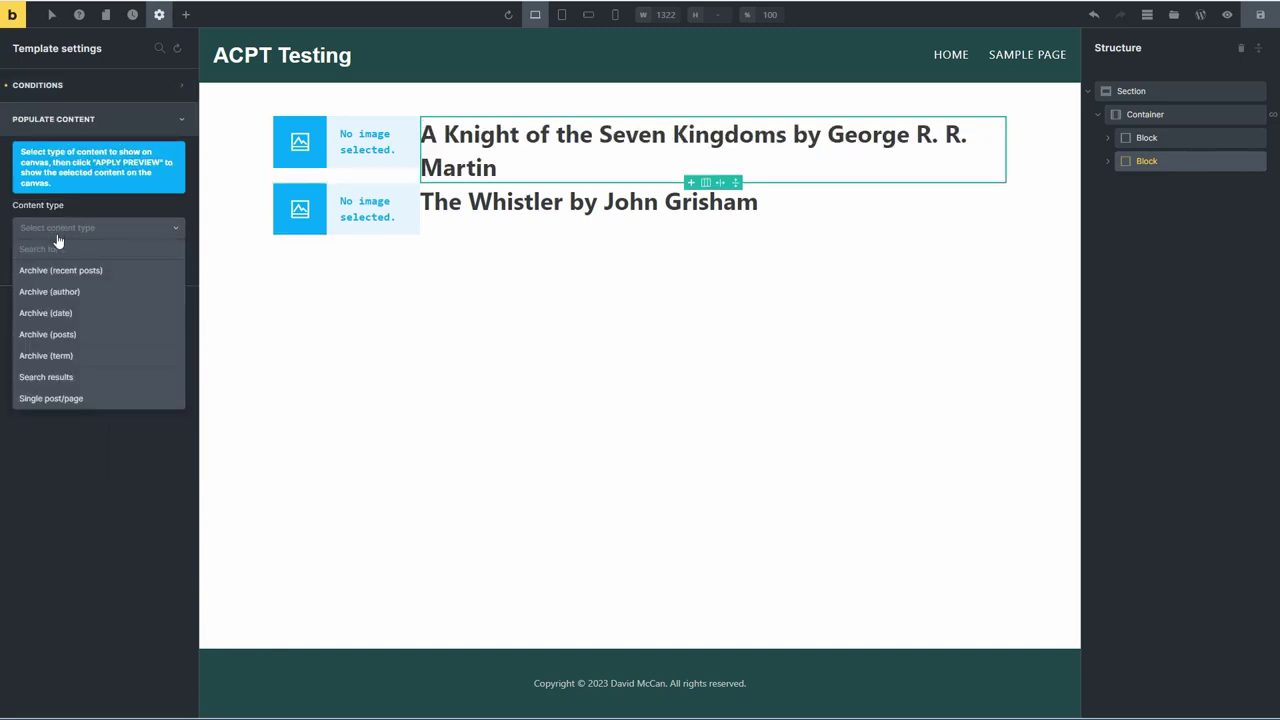
click(50, 334)
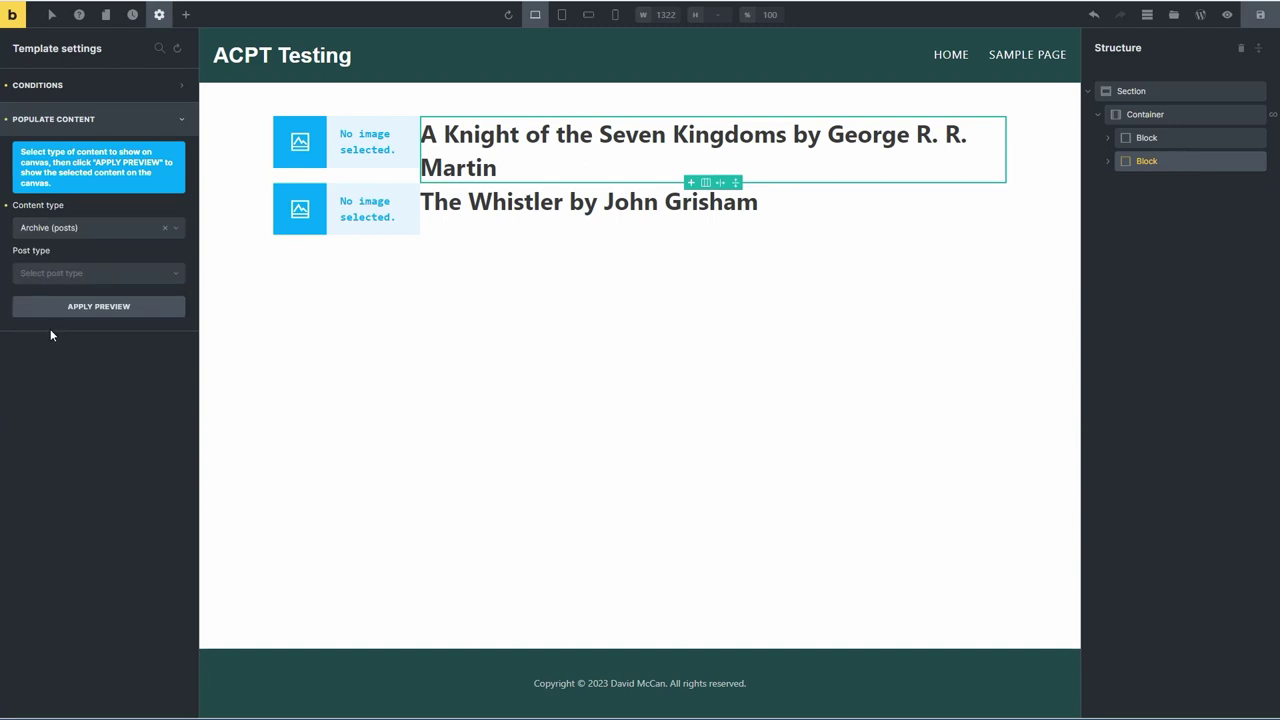
click(68, 274)
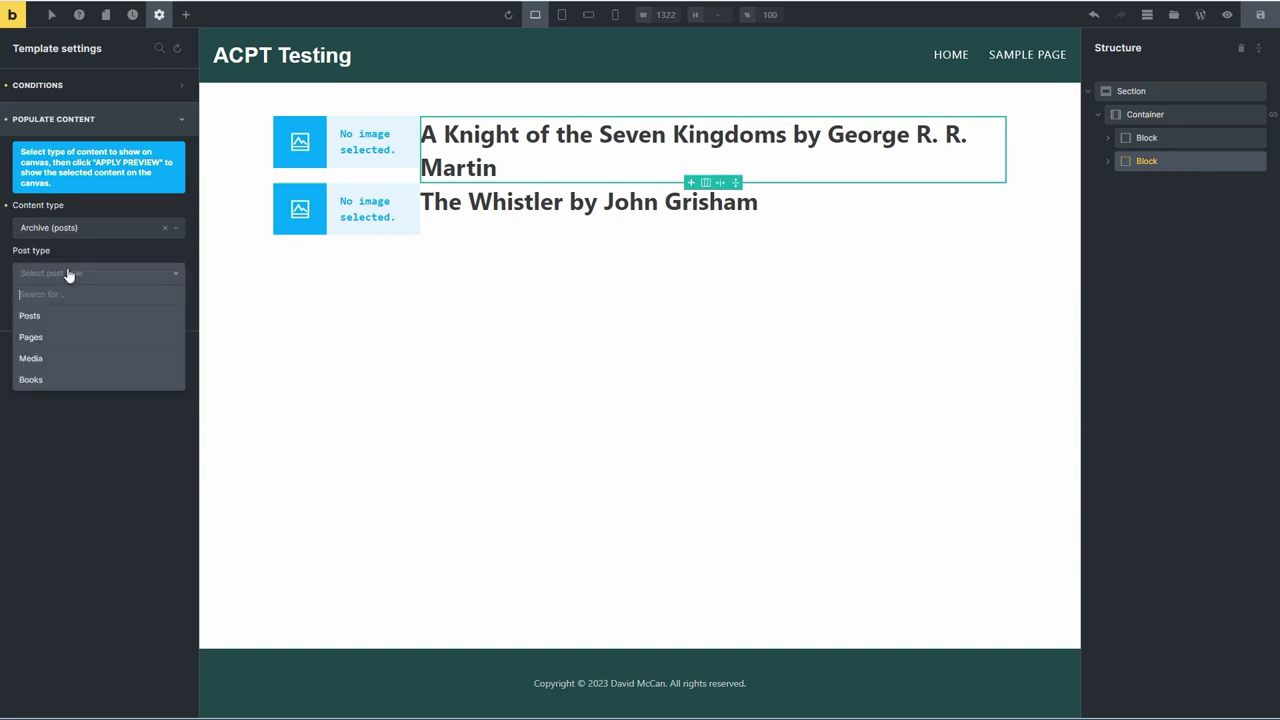
click(36, 379)
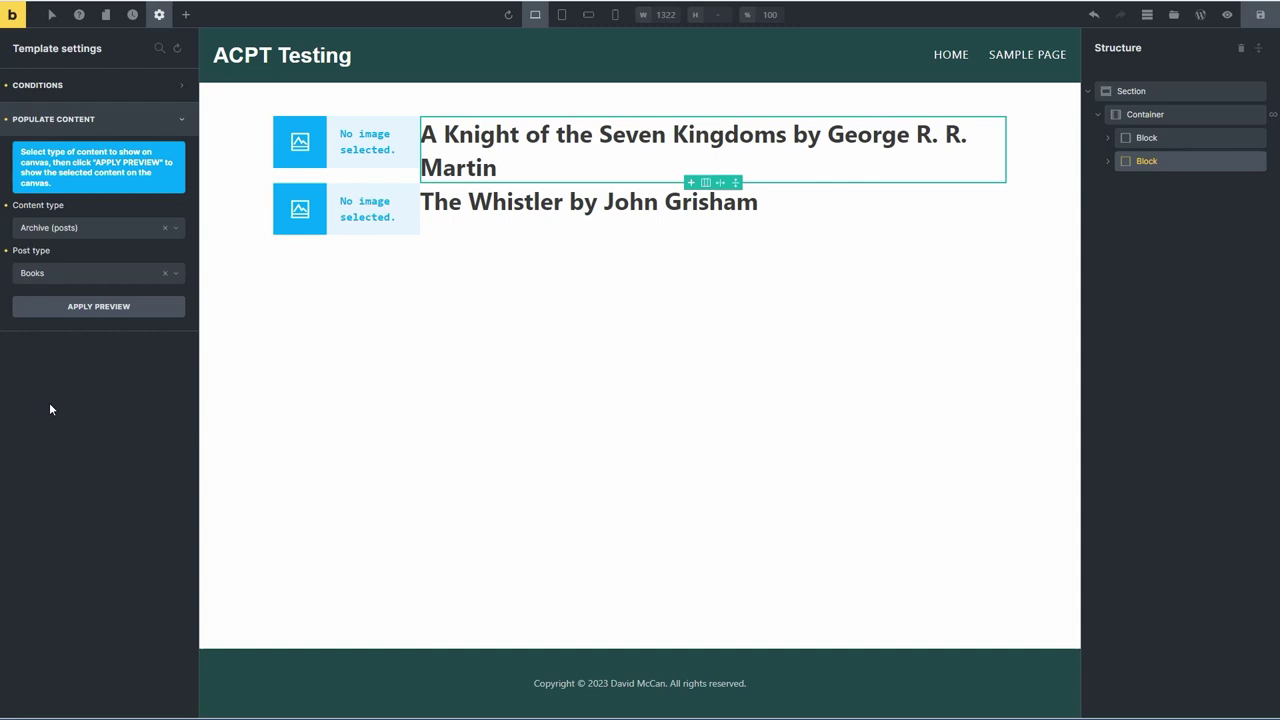
Bind the Image element in the first block to the Featured image dynamic data
click(345, 136)
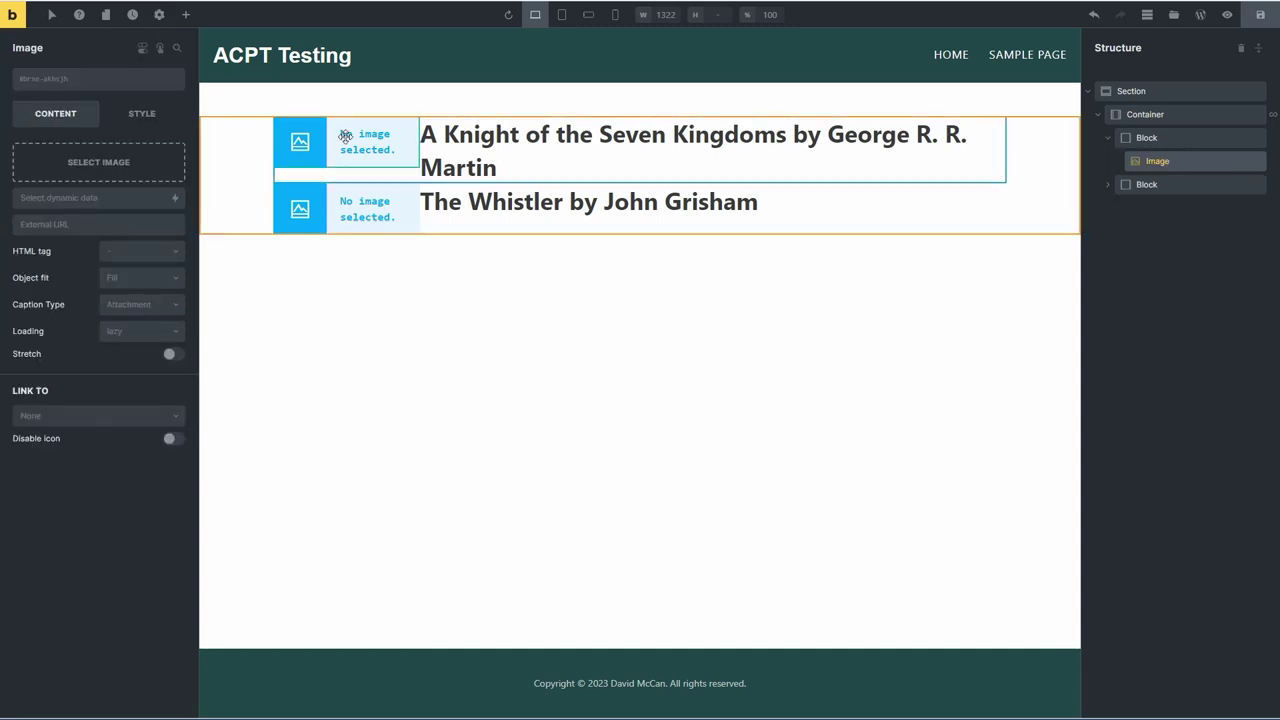
click(176, 201)
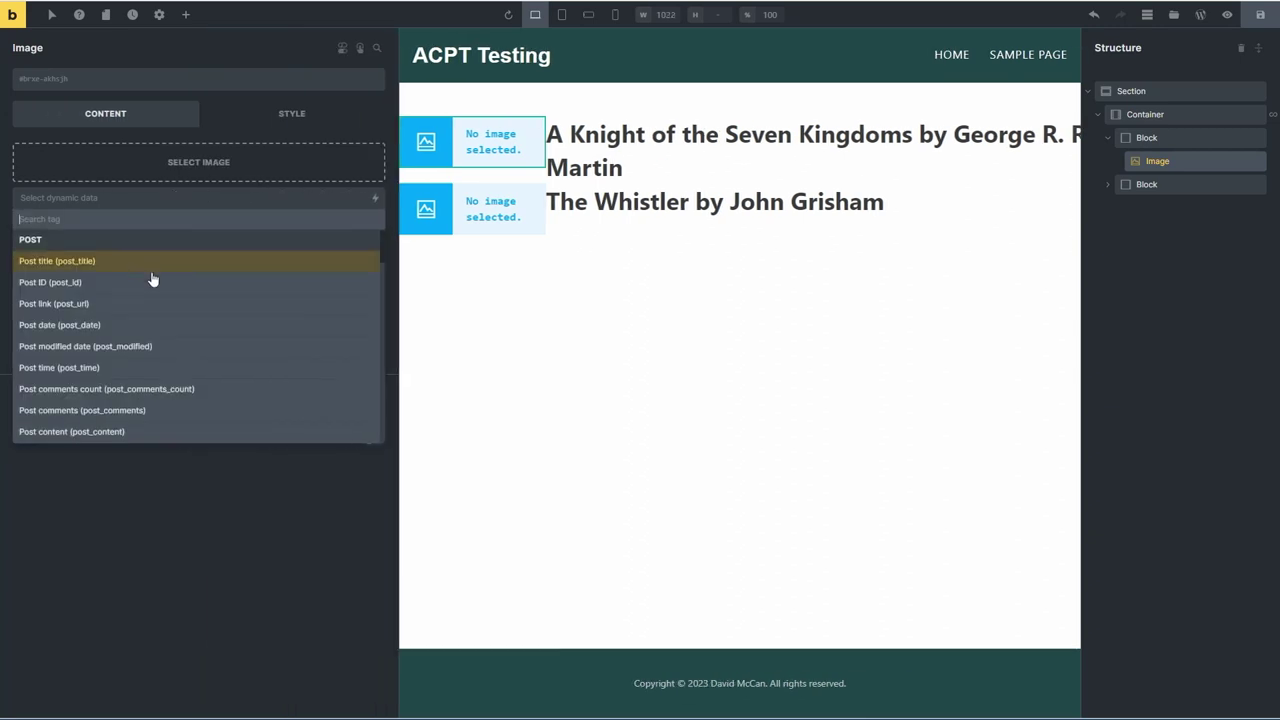
scroll(152, 280, down, 2)
scroll(152, 280, down, 2)
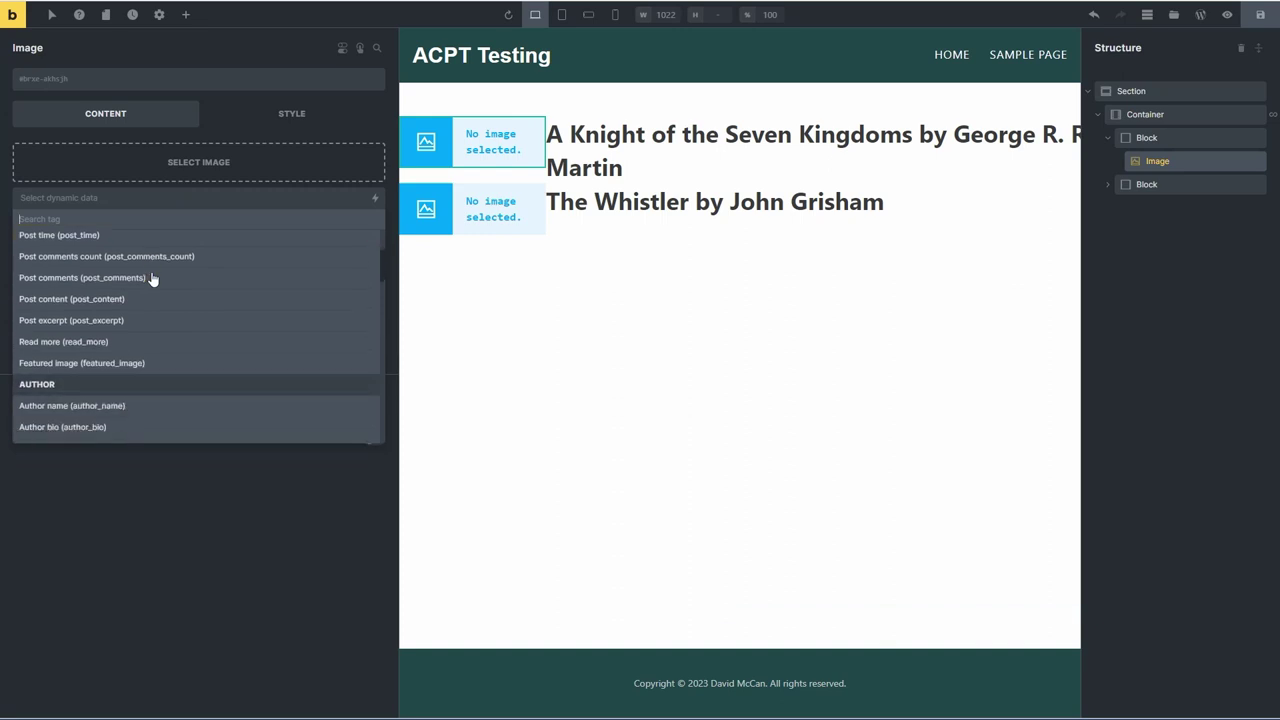
click(105, 364)
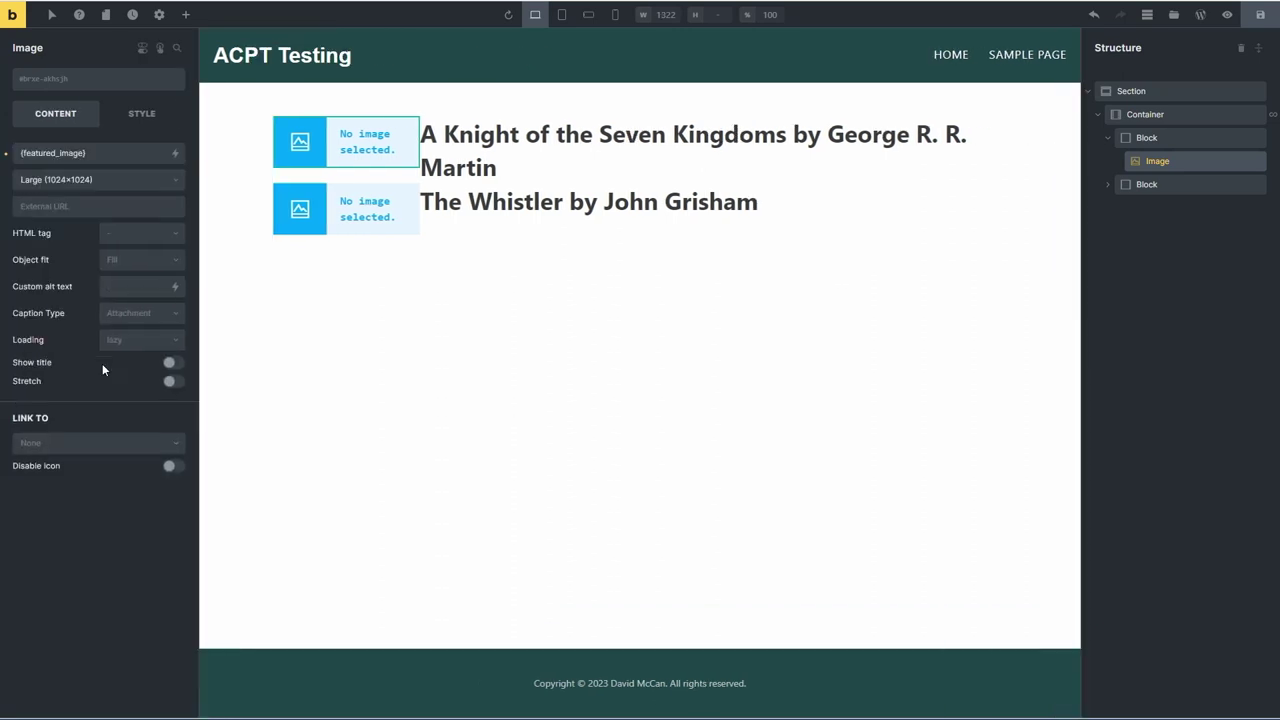
Set the book cover image's width to 180 and height to 250
click(141, 115)
click(119, 155)
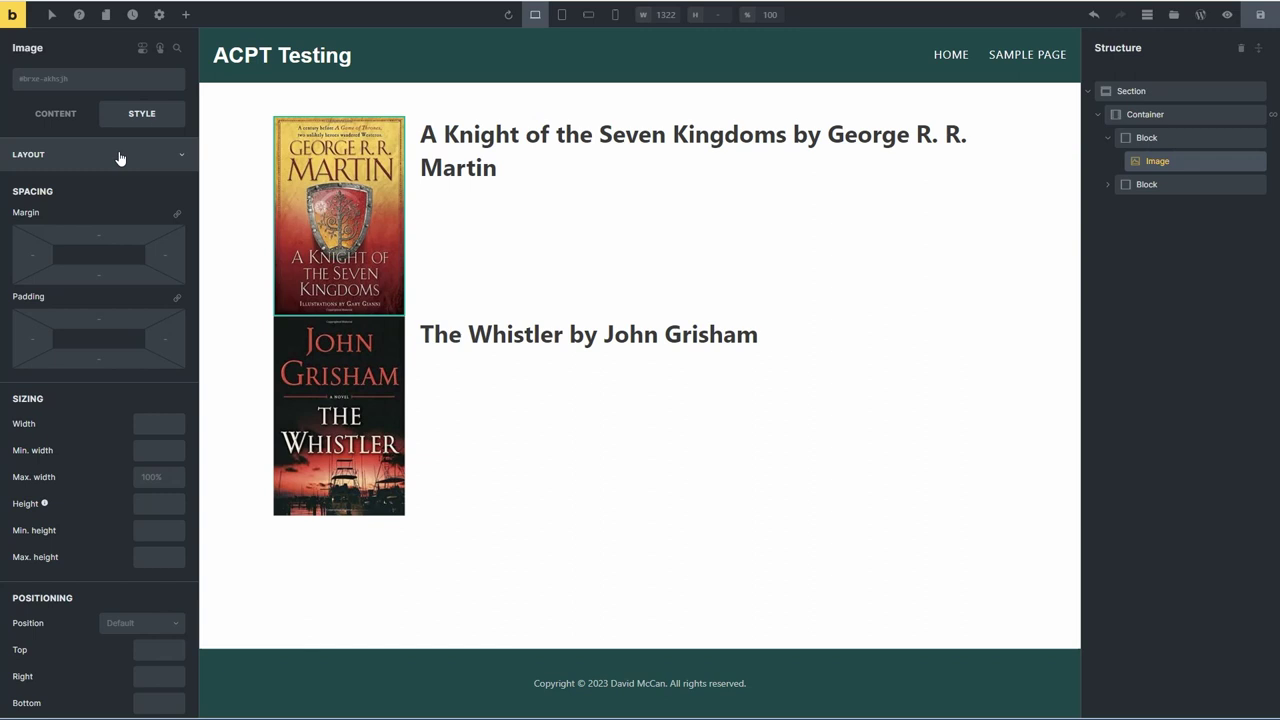
scroll(121, 159, down, 5)
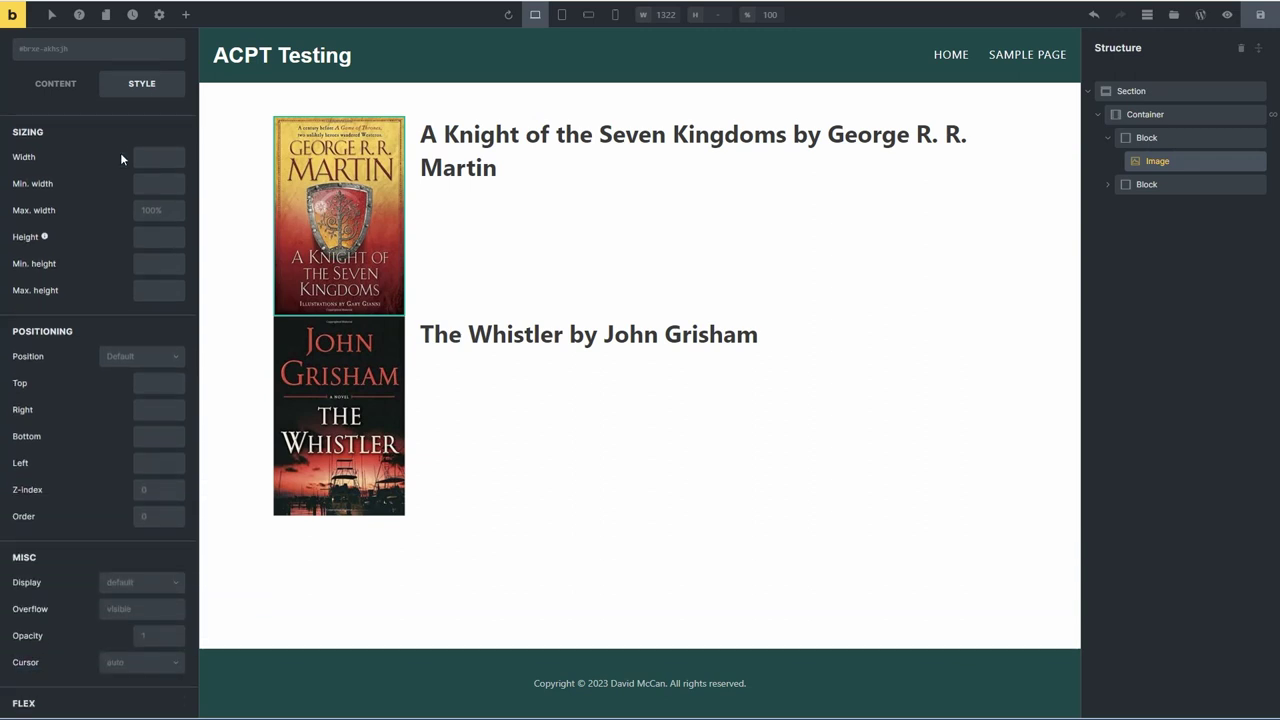
click(146, 157)
text(180)
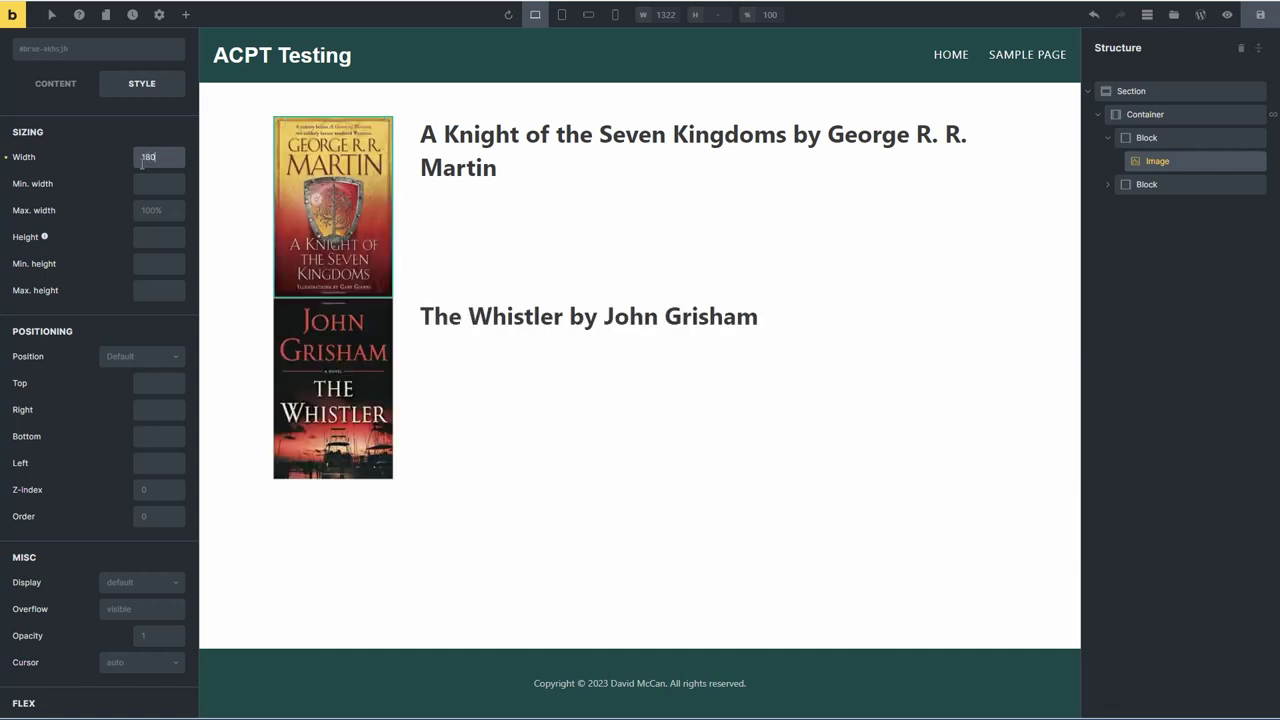
click(146, 236)
text(250)
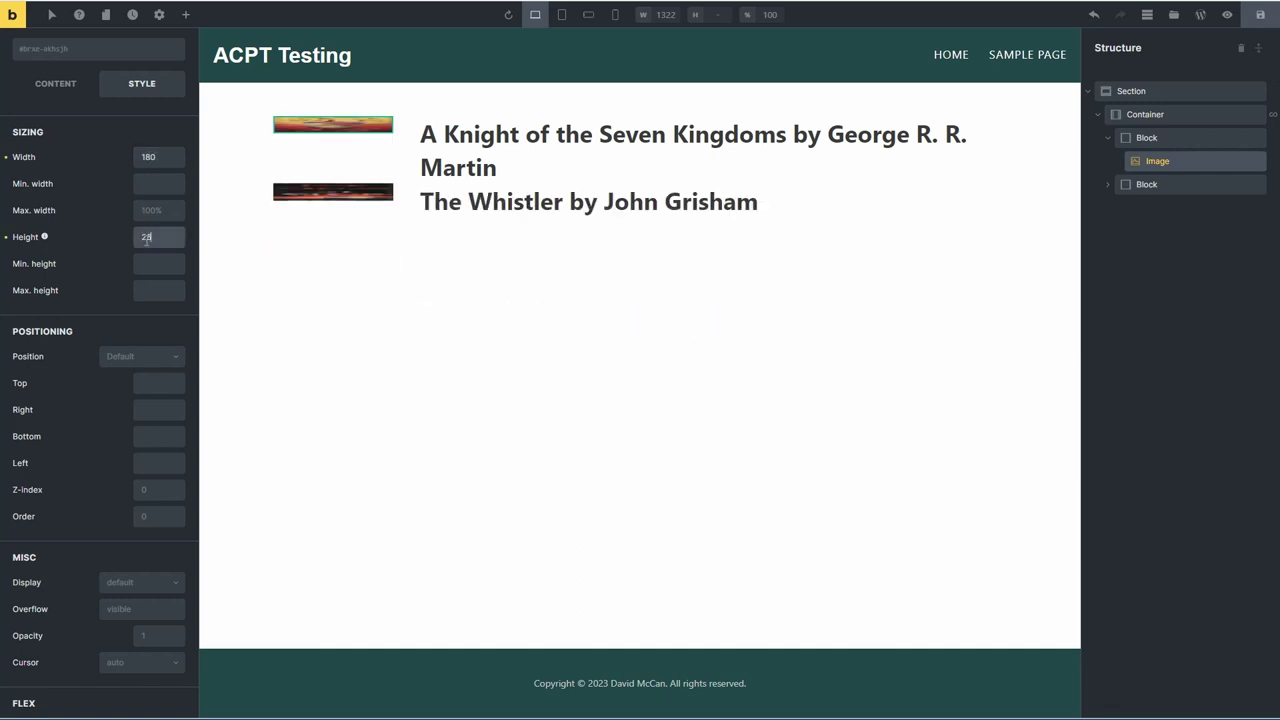
Set the HTML tag of the Post Title element in the book loop to h2
click(448, 134)
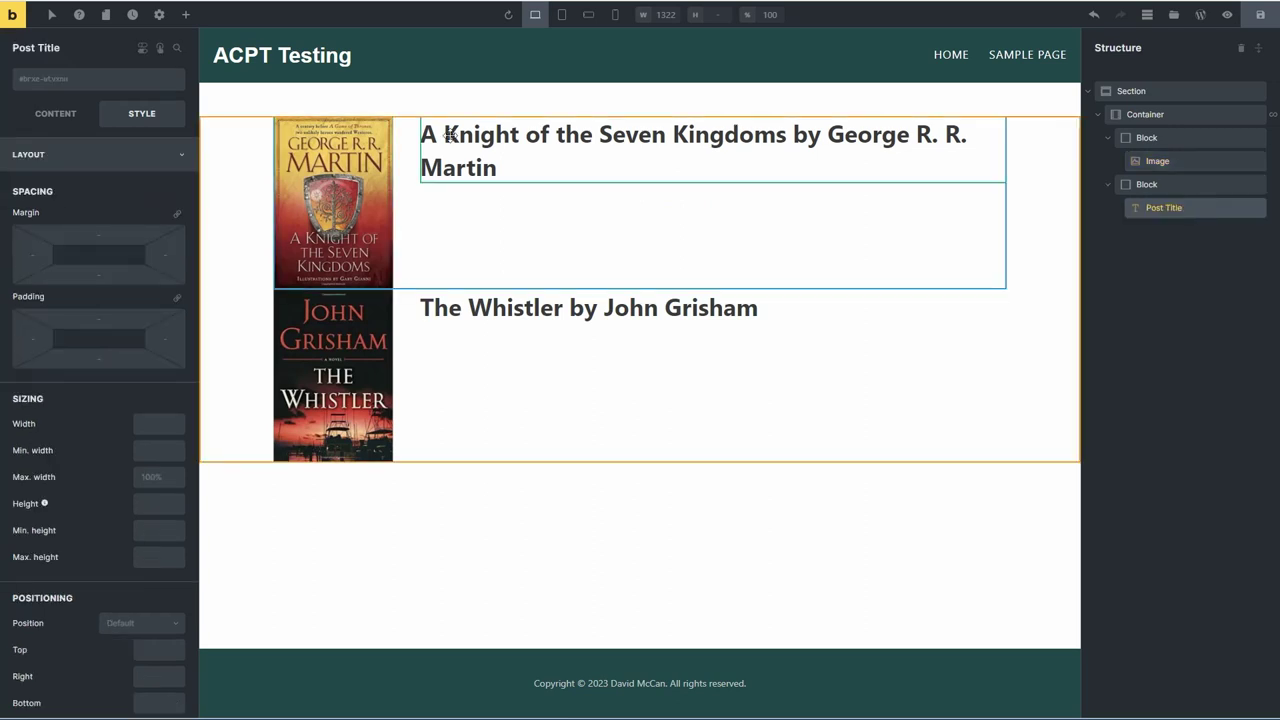
click(62, 115)
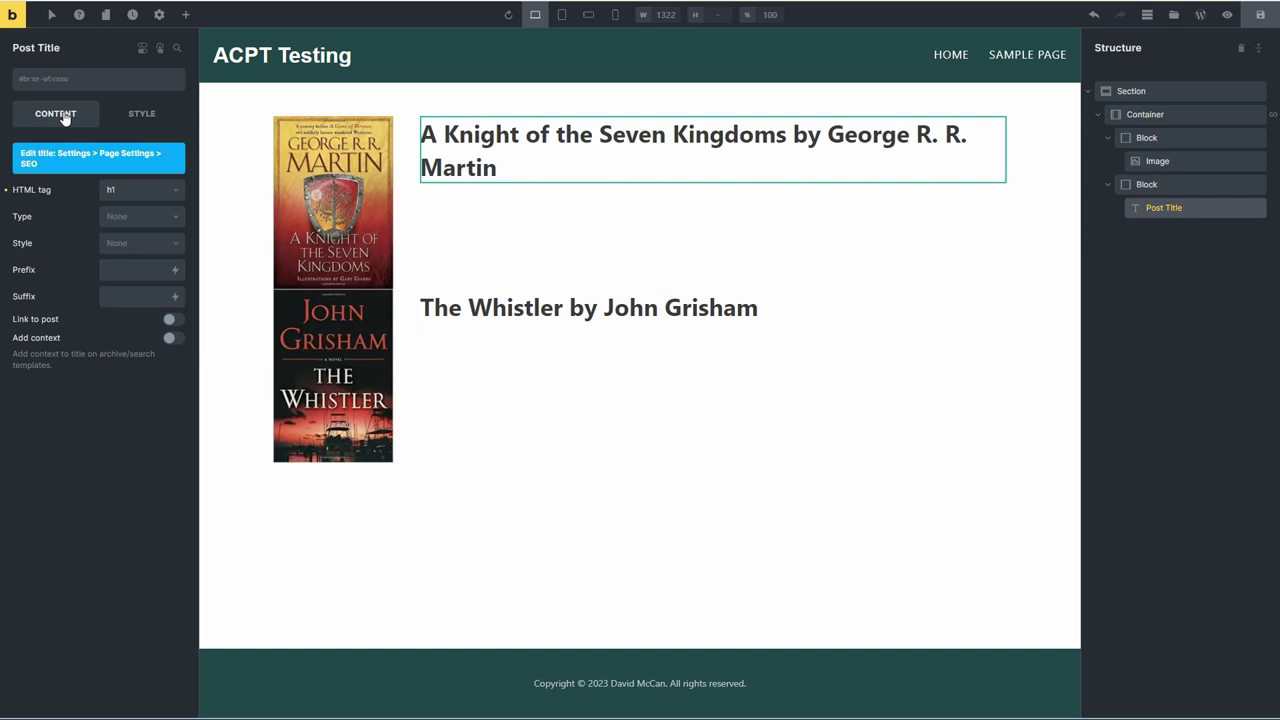
click(137, 191)
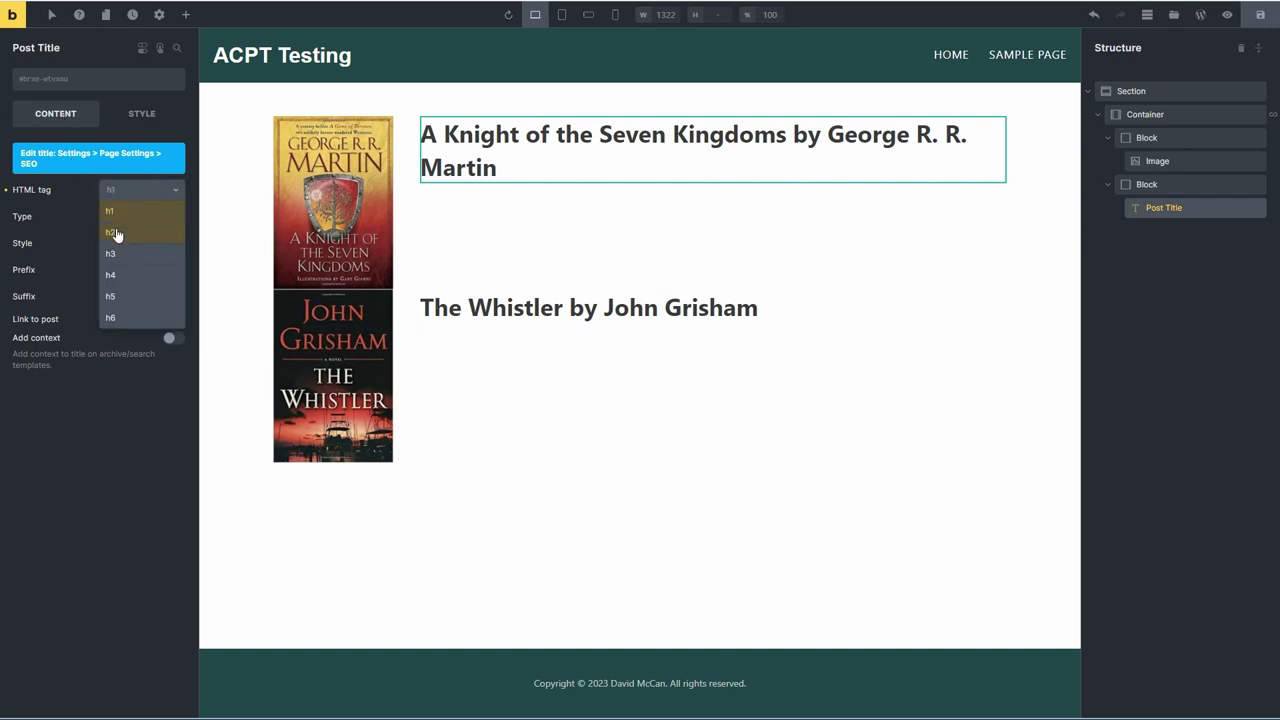
click(113, 237)
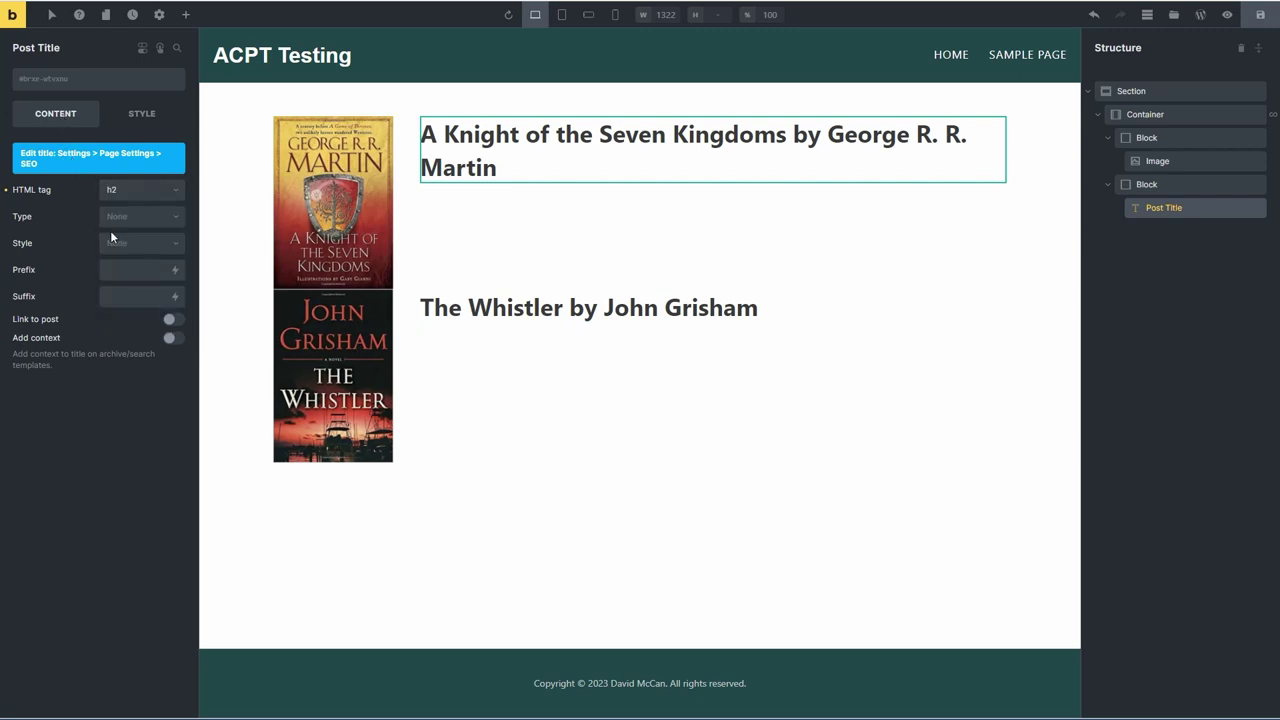
click(576, 198)
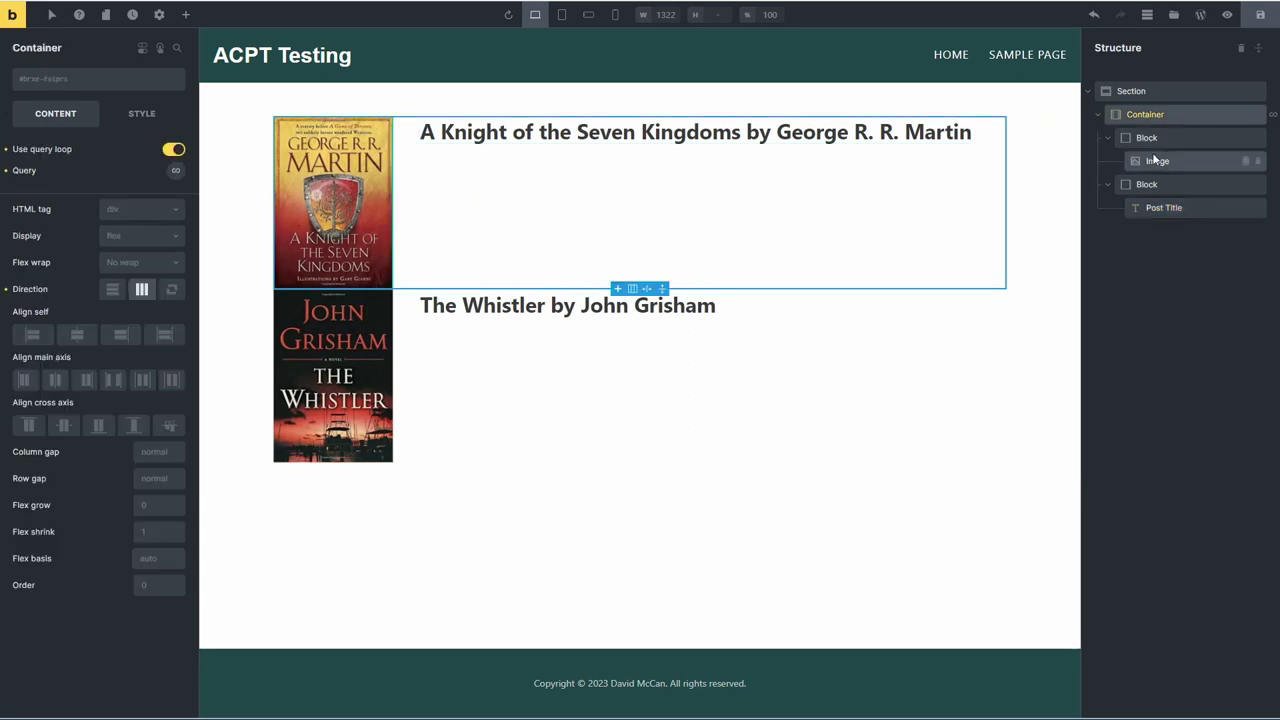
Add an Excerpt element below the title in the second block and set its excerpt length to 35
click(1173, 137)
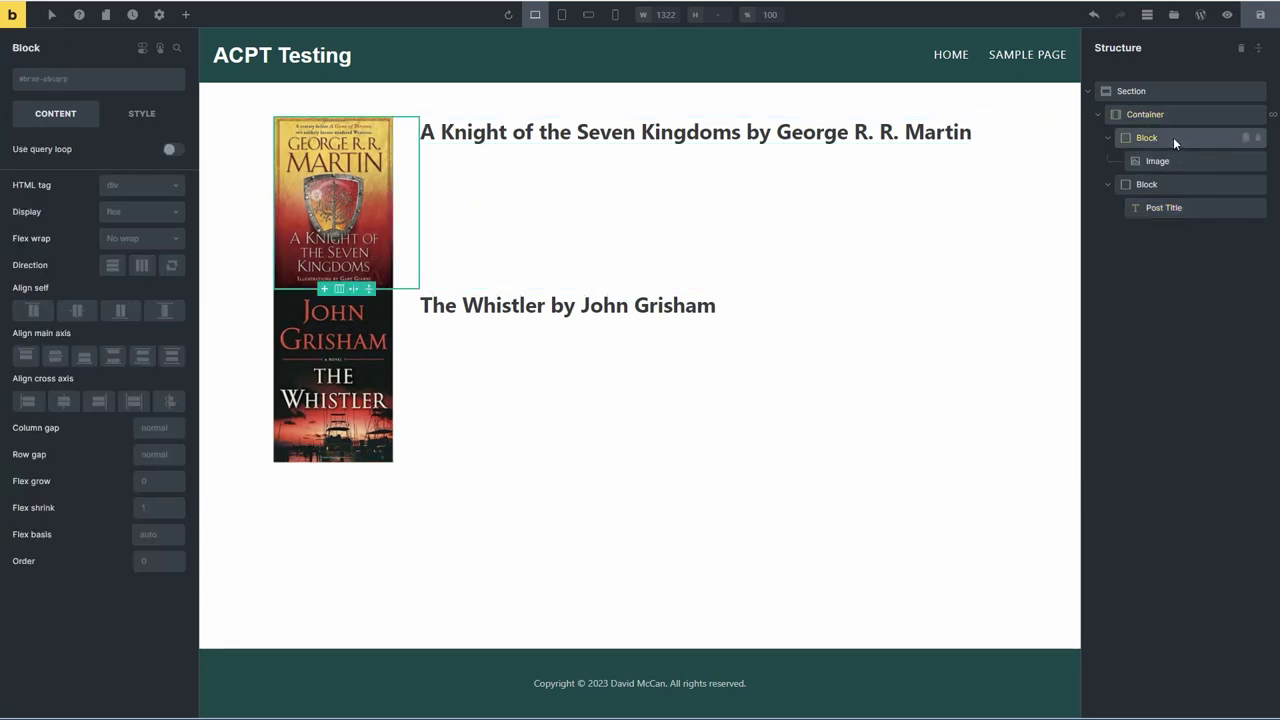
click(1178, 185)
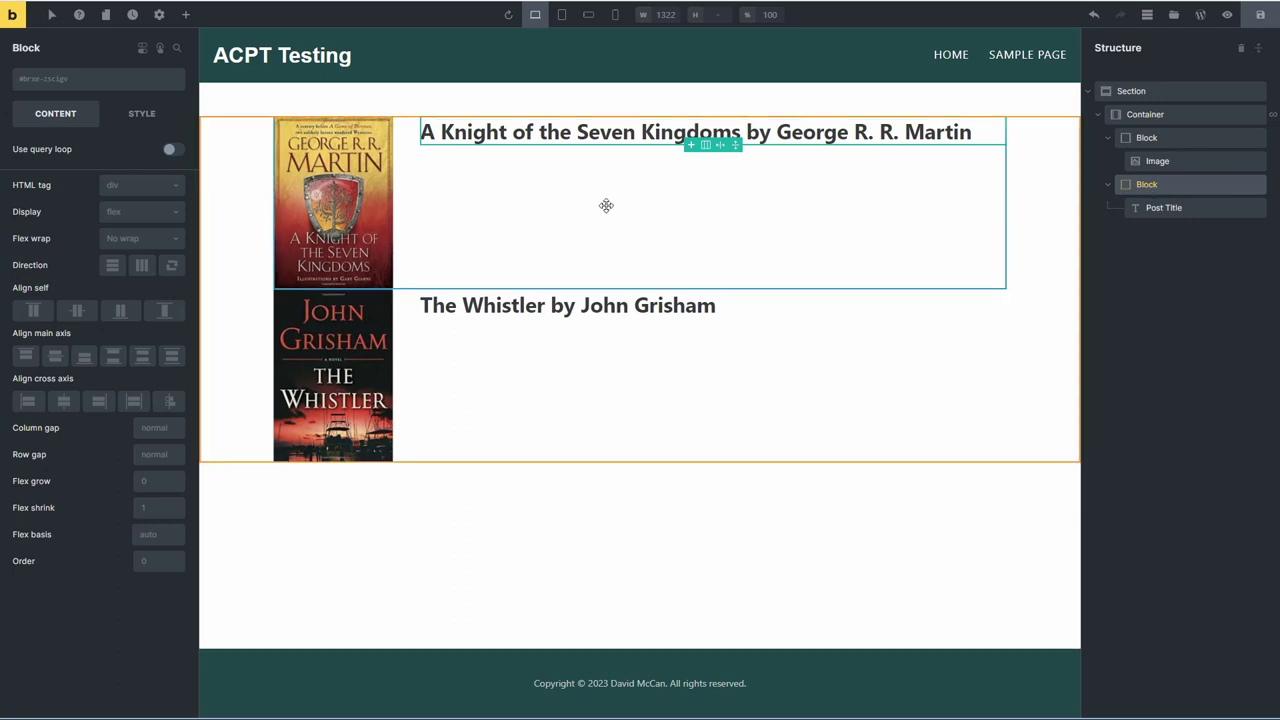
click(185, 14)
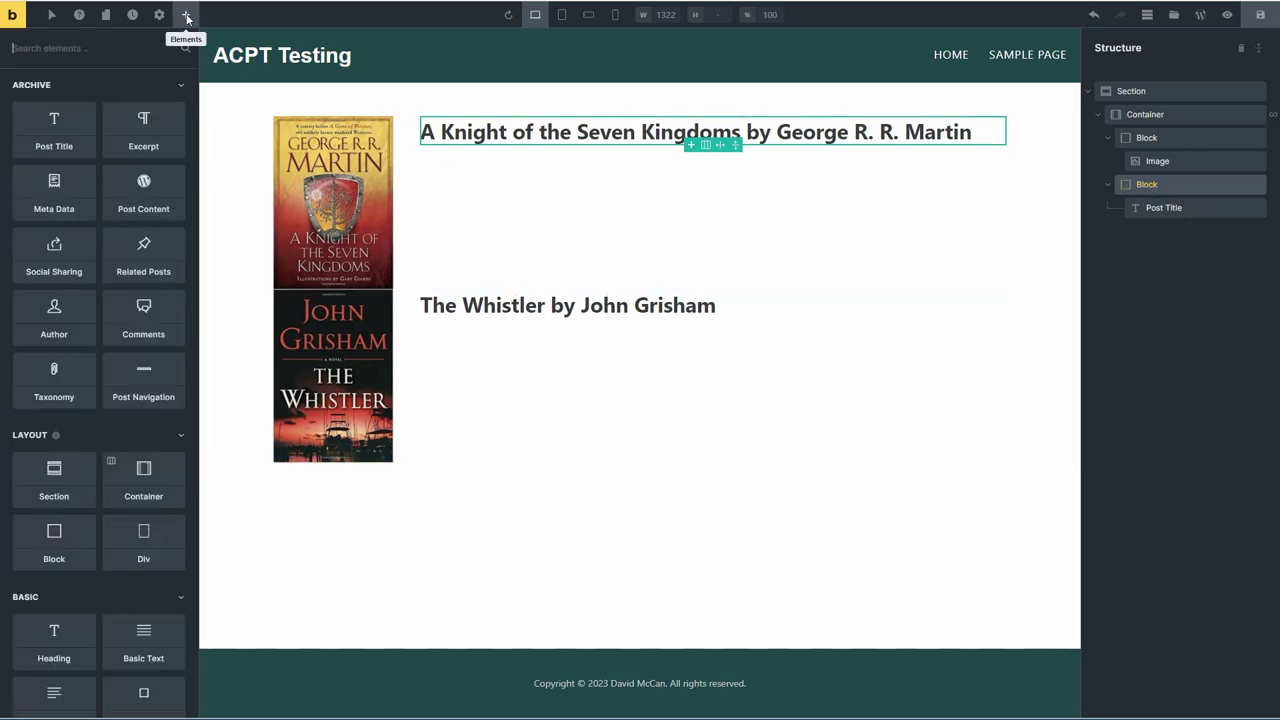
click(143, 125)
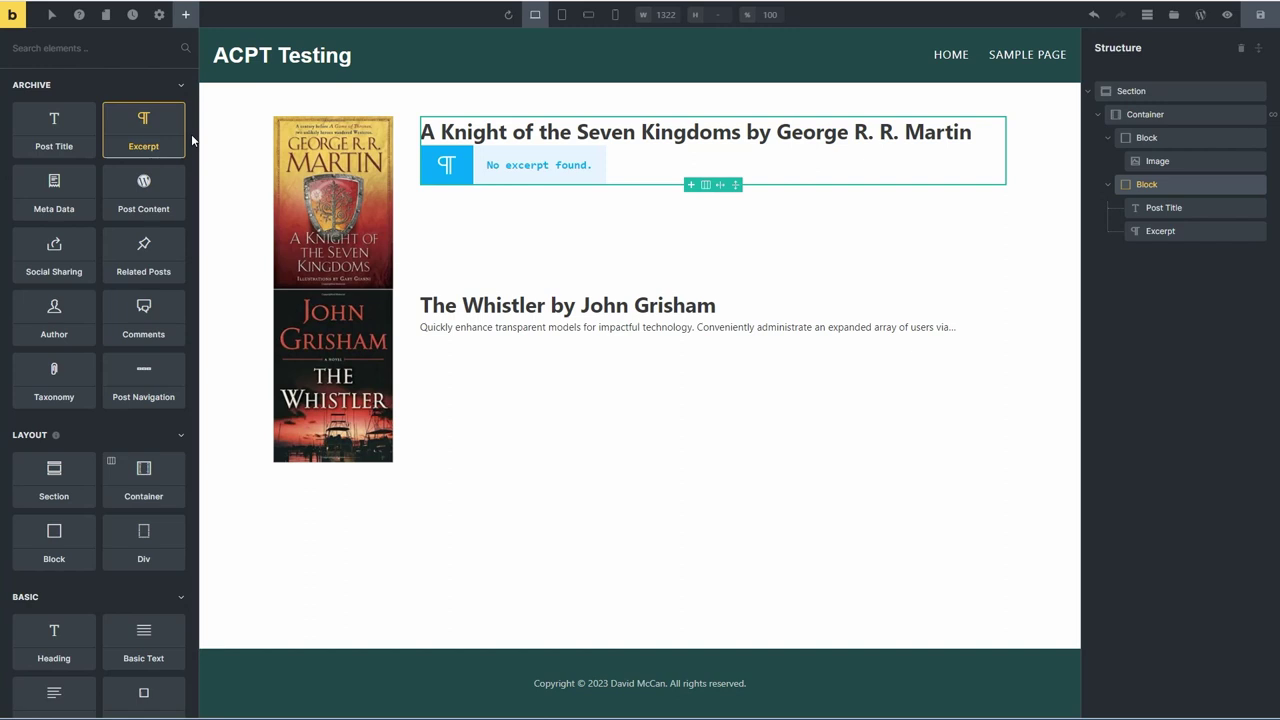
click(445, 165)
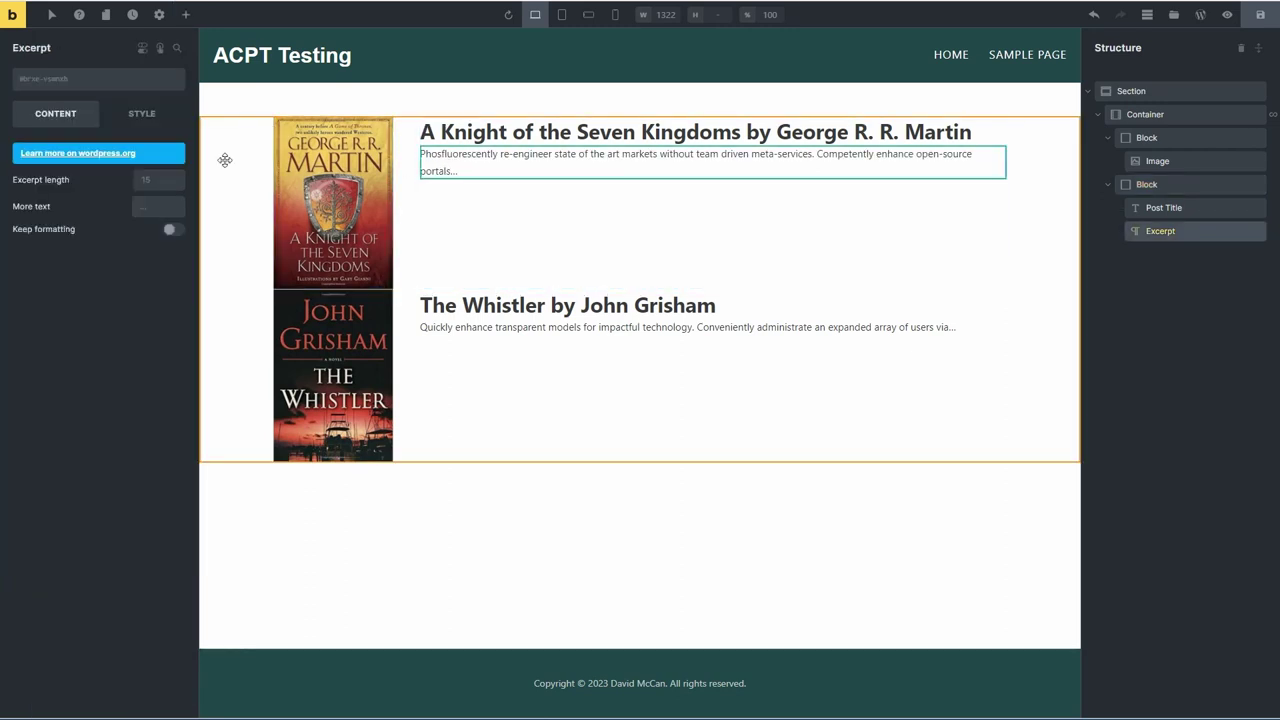
click(155, 178)
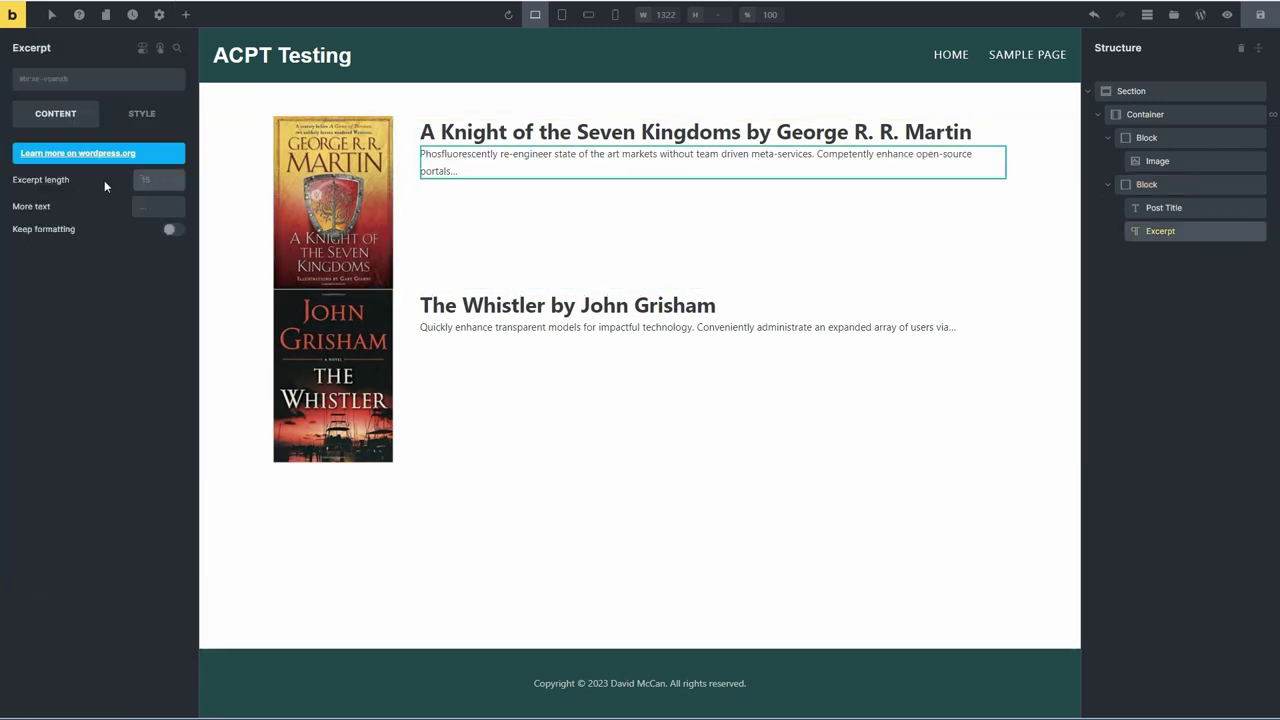
text(35)
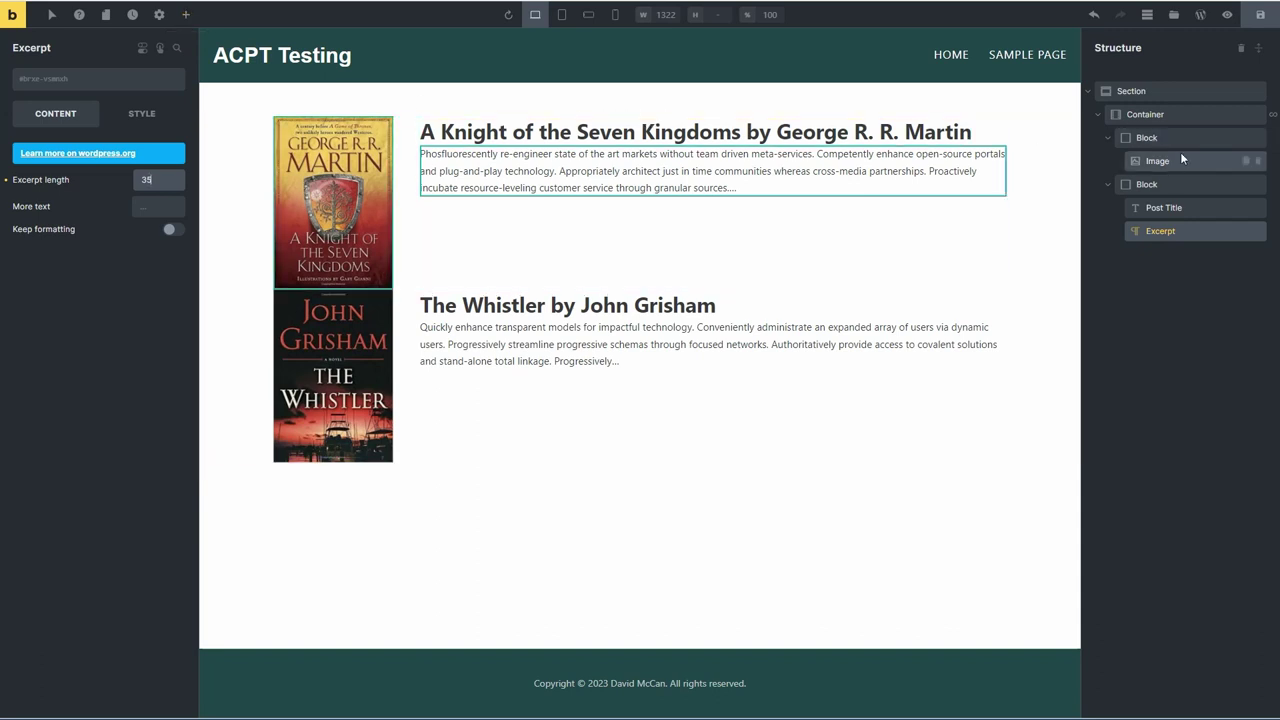
Add a Button element below the excerpt in the second block
click(1168, 186)
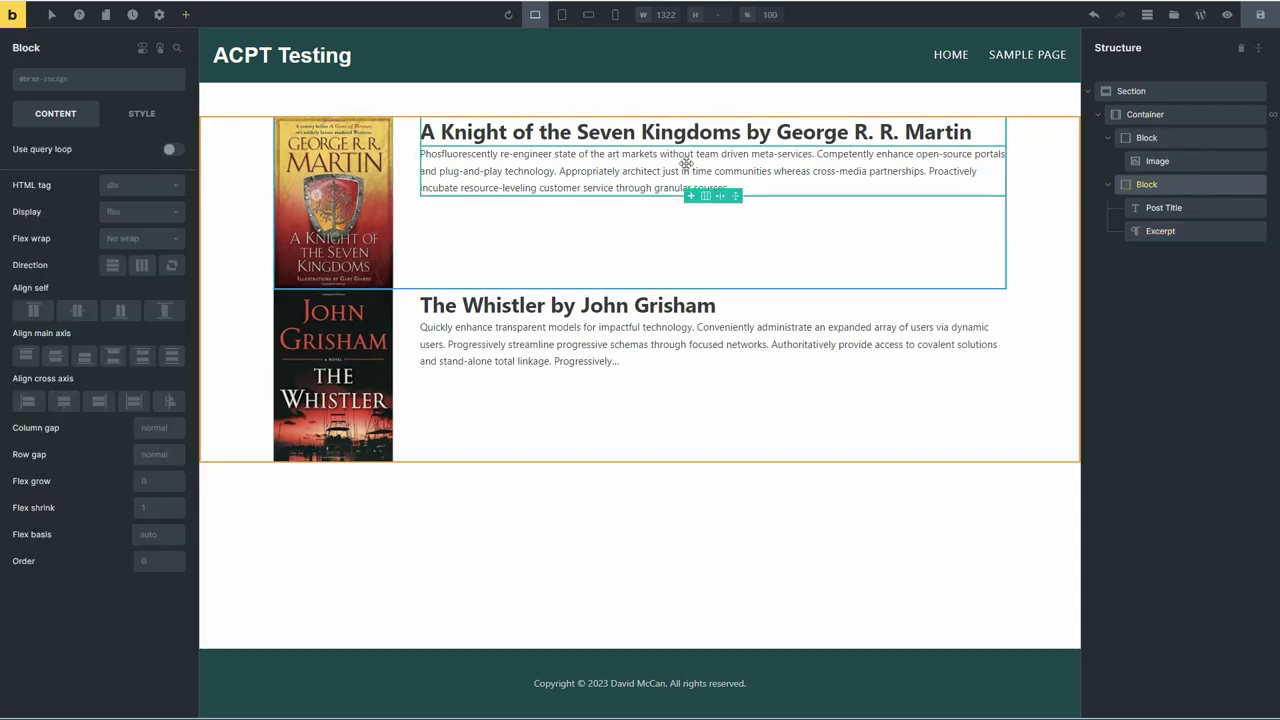
click(186, 16)
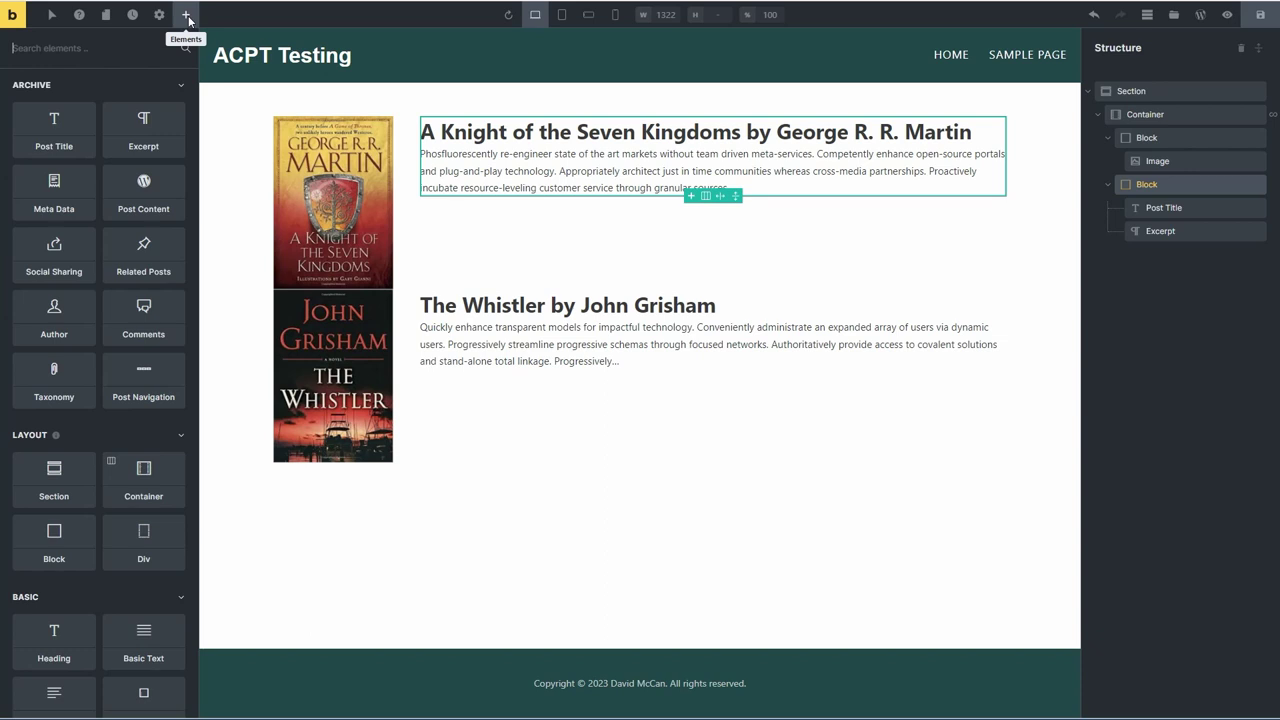
scroll(89, 176, down, 5)
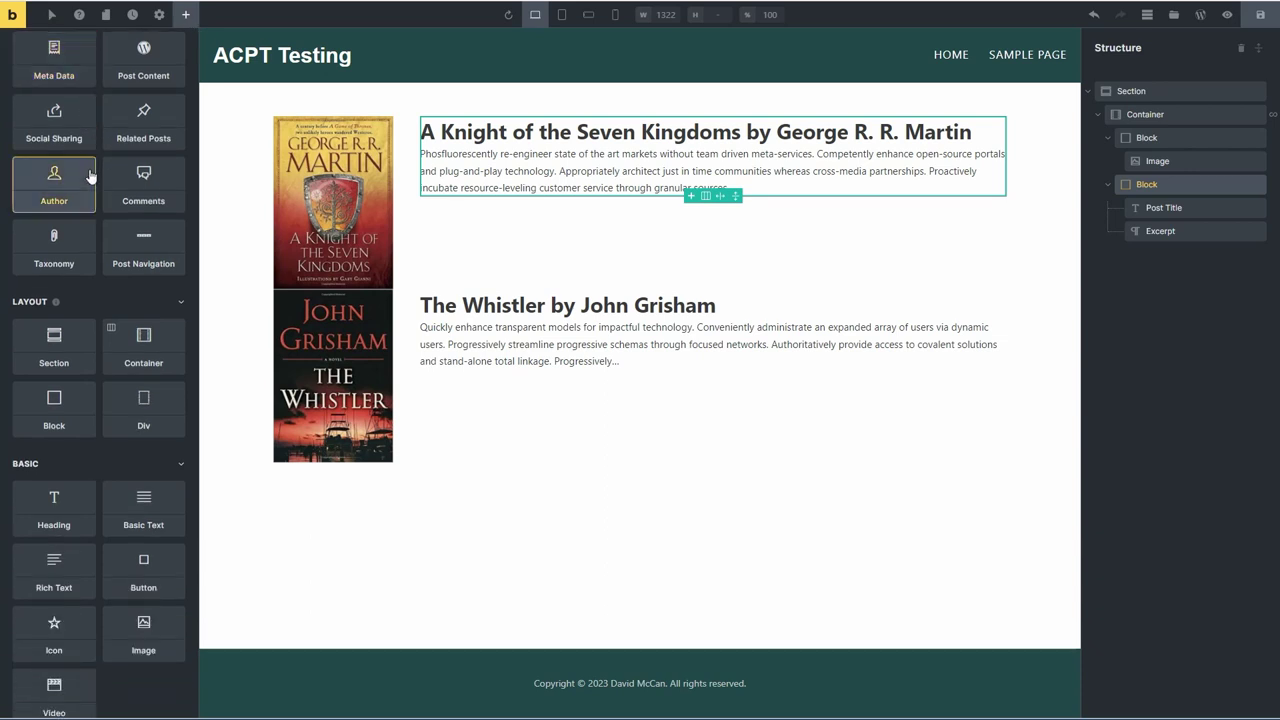
scroll(88, 176, down, 1)
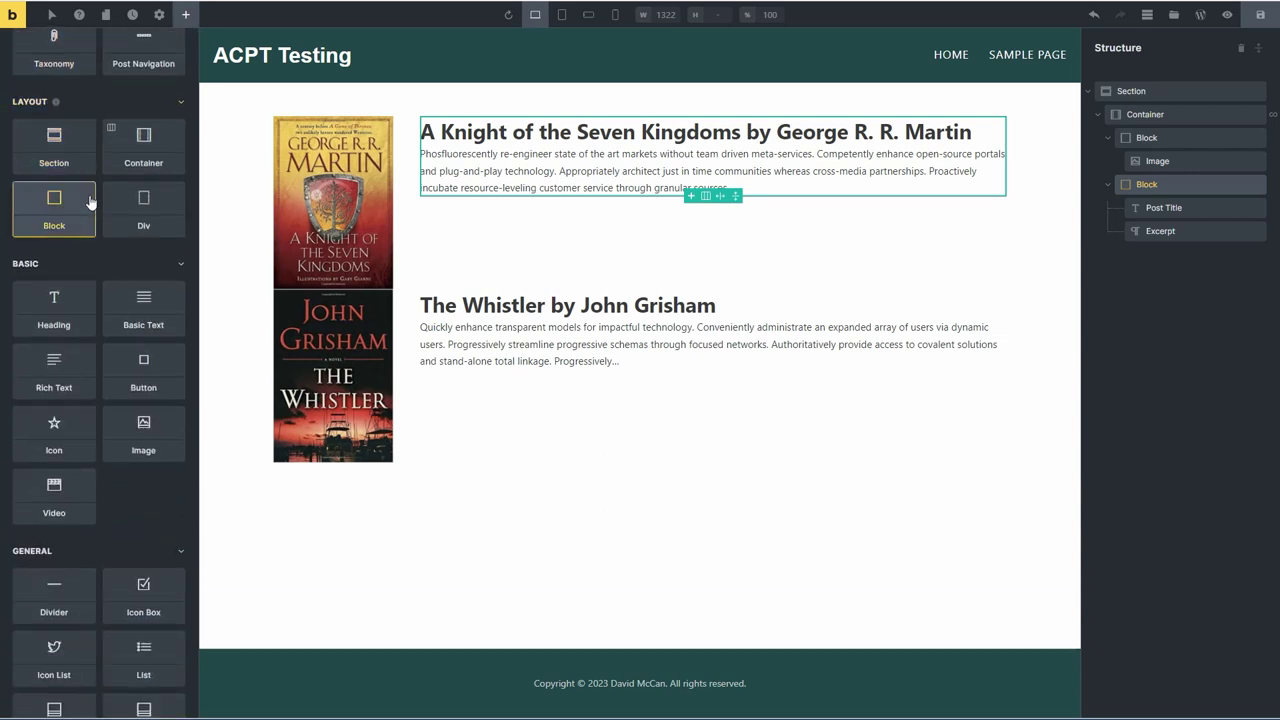
click(144, 368)
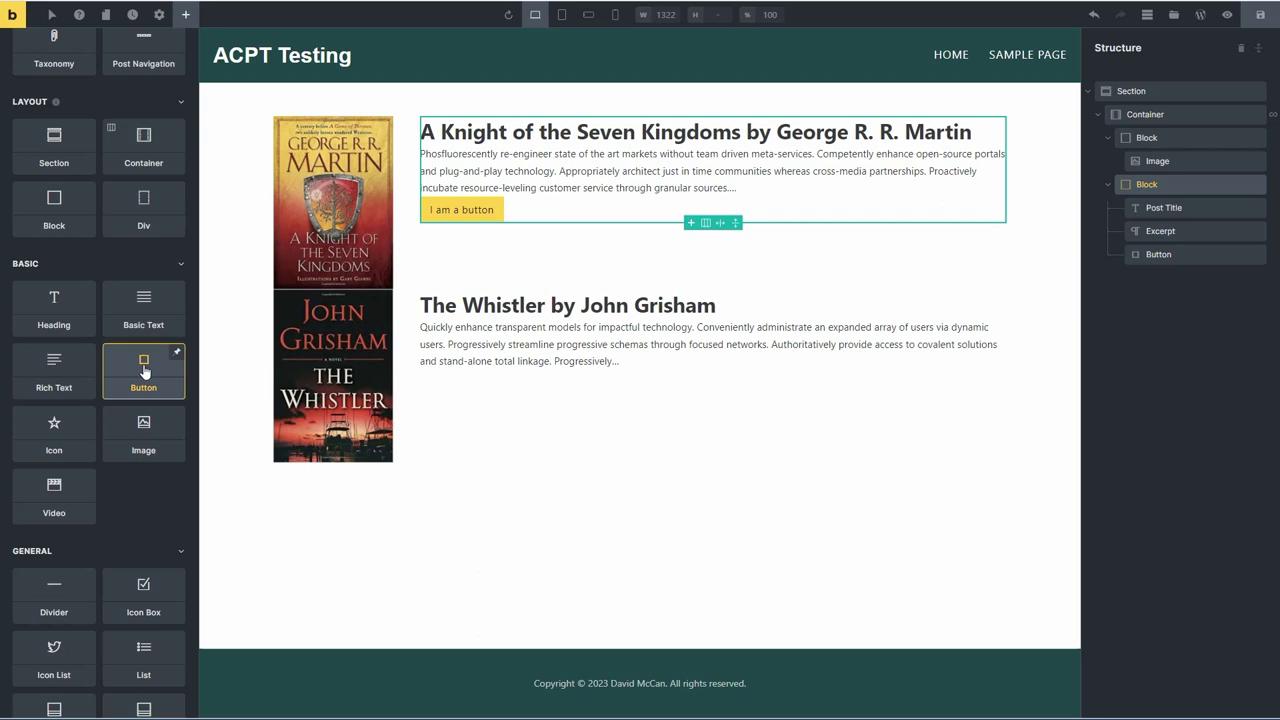
Set the new button's text to "Read more ..." and its top margin to 15
click(465, 209)
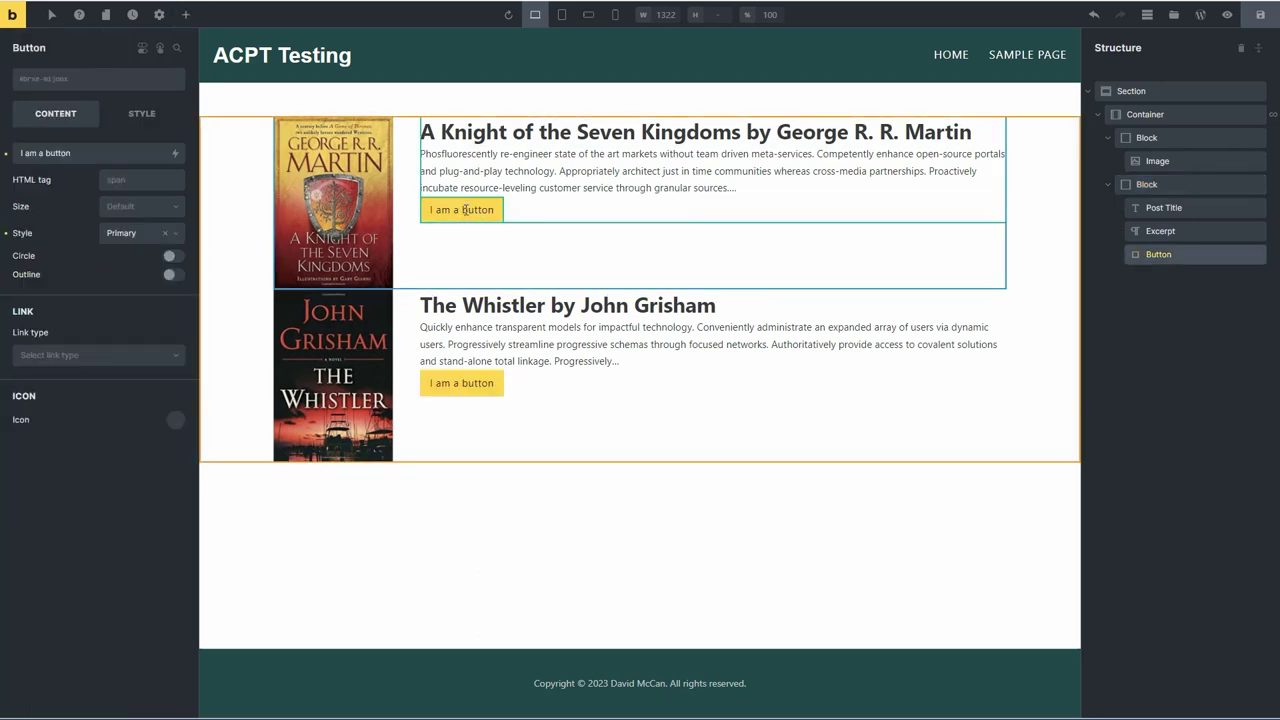
triple_click(40, 152)
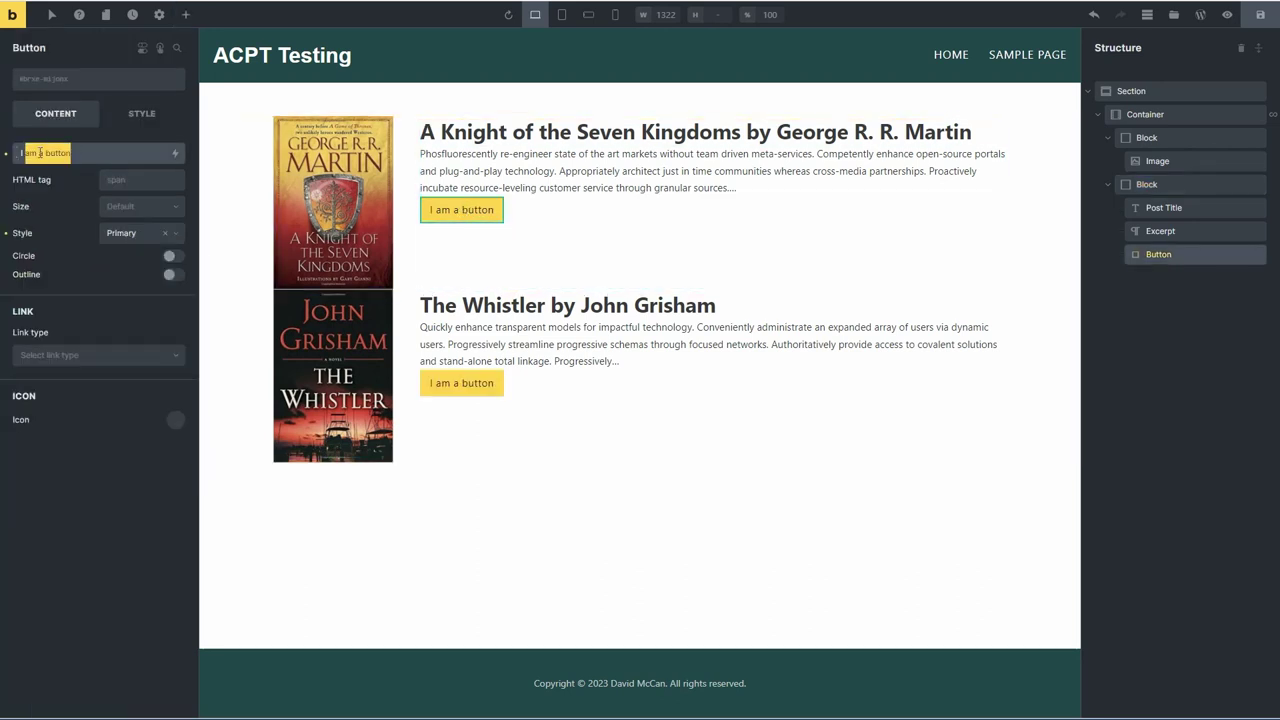
text(I)
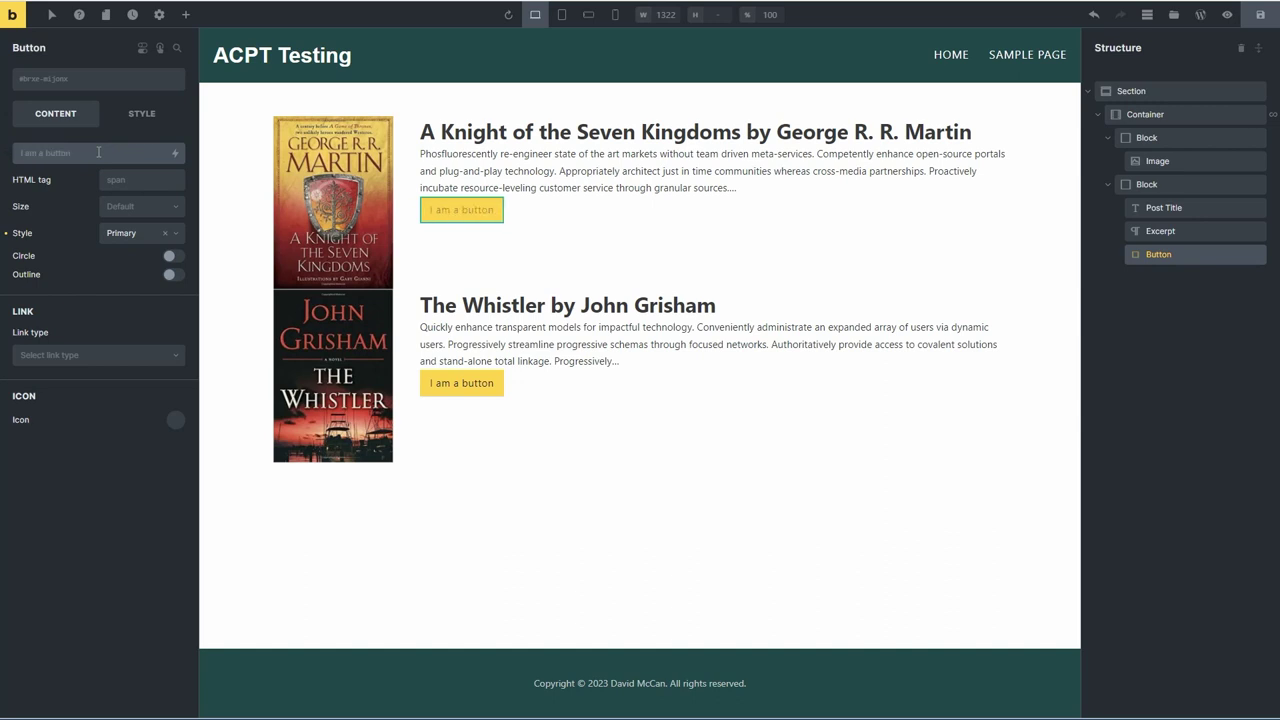
text(Read more ...)
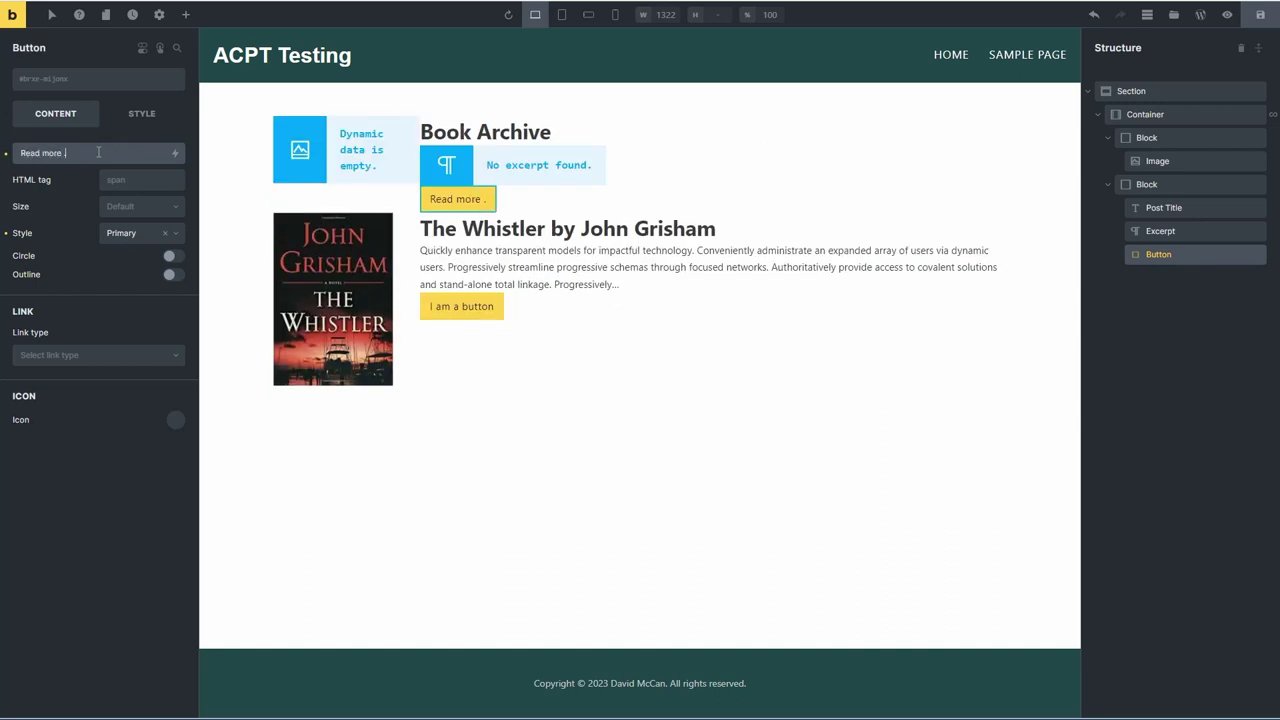
click(141, 113)
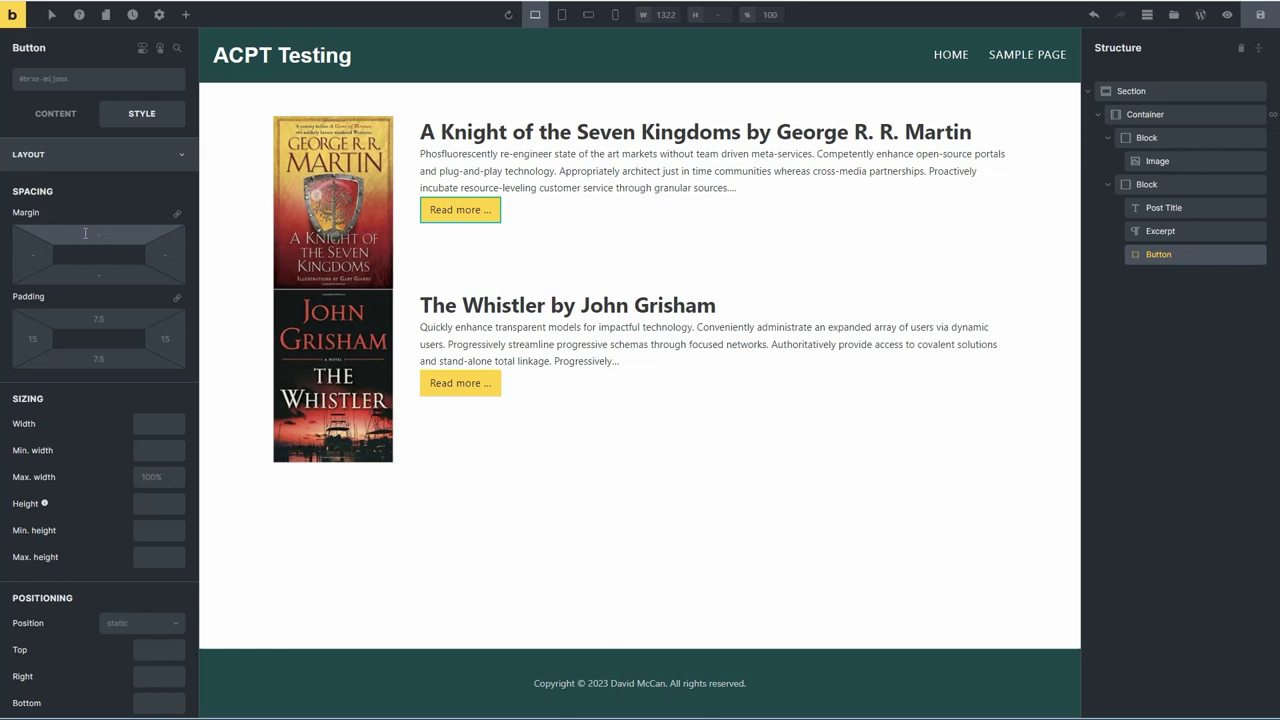
text(15)
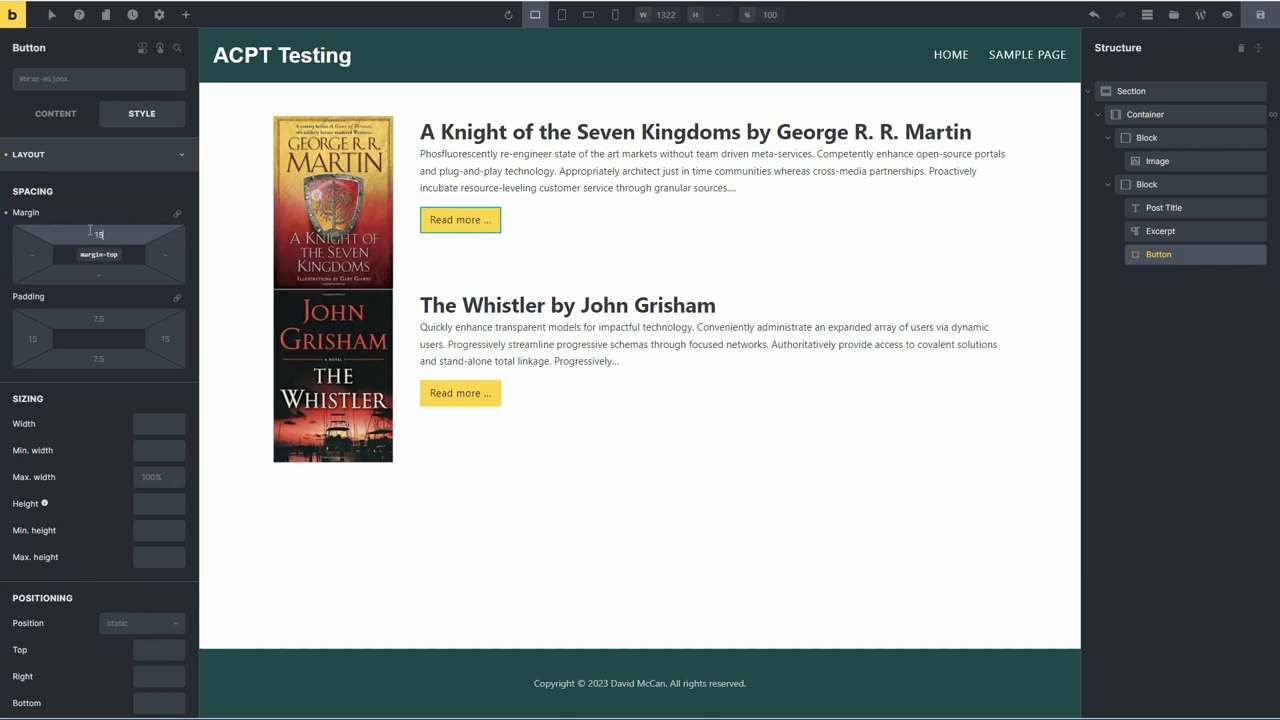
Set the Read more button's link type to Dynamic Data, using the Post link (post_url) tag
click(55, 114)
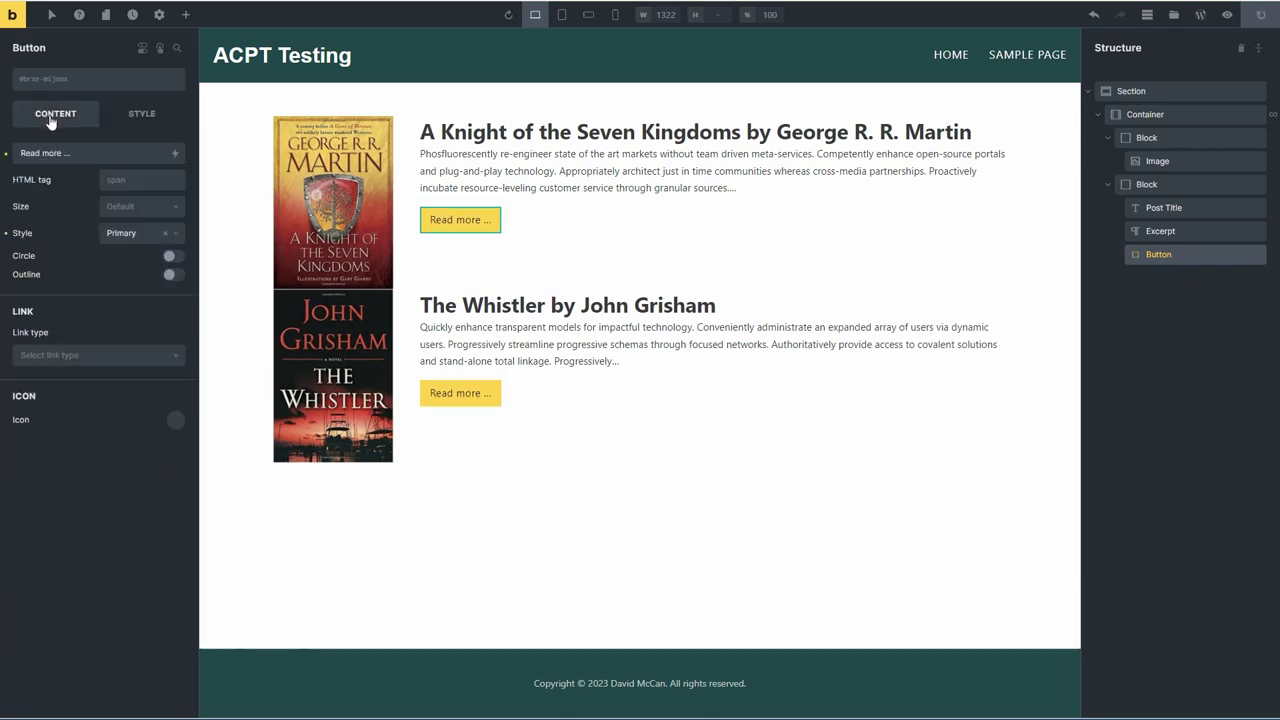
click(162, 360)
click(55, 419)
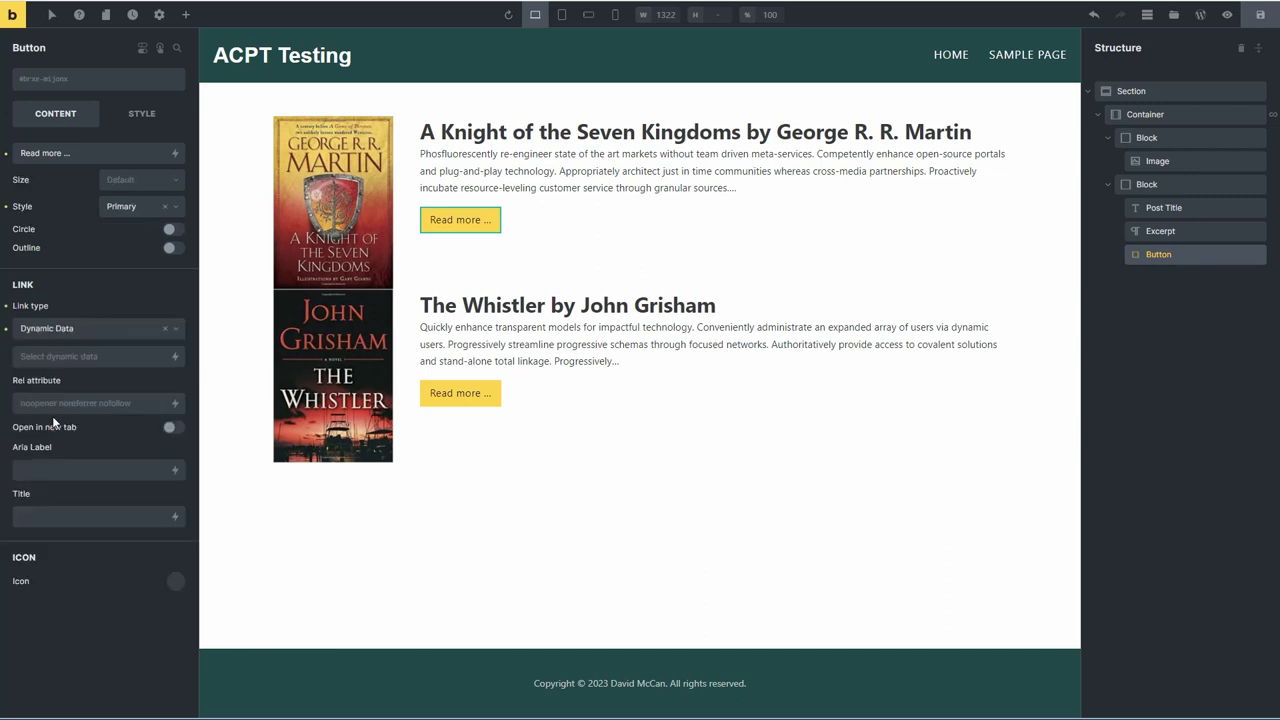
click(175, 356)
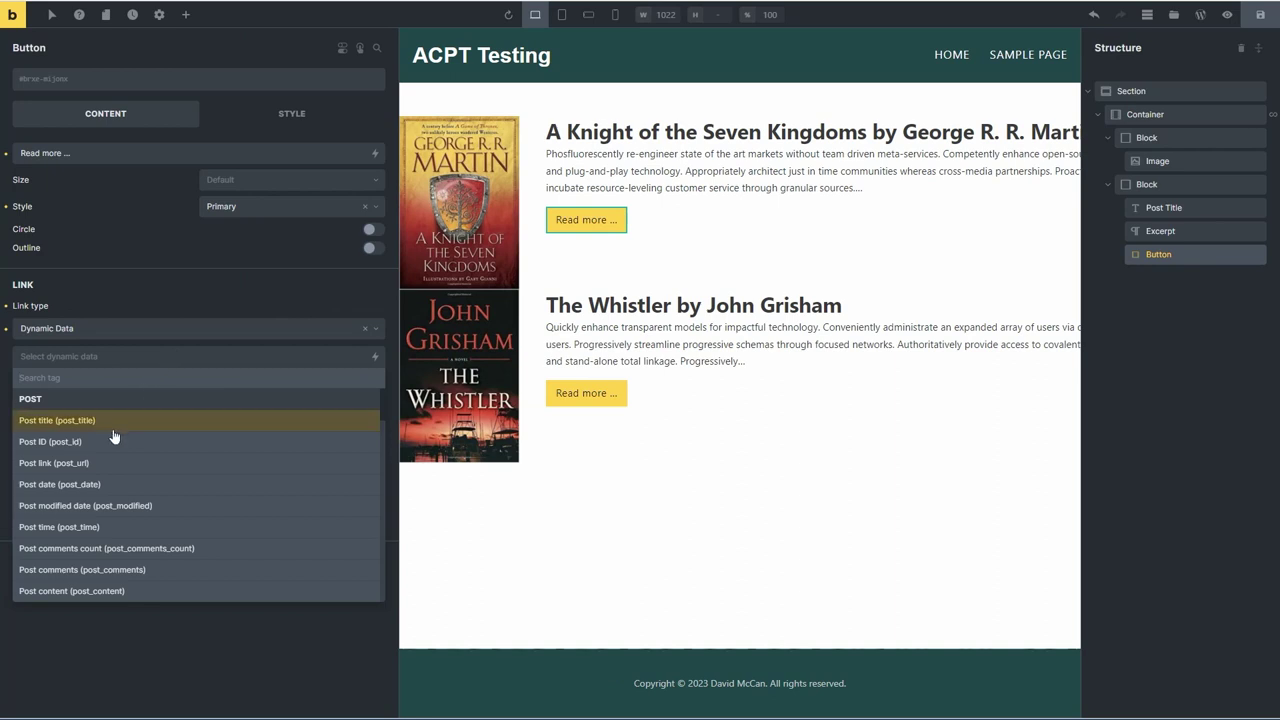
click(44, 463)
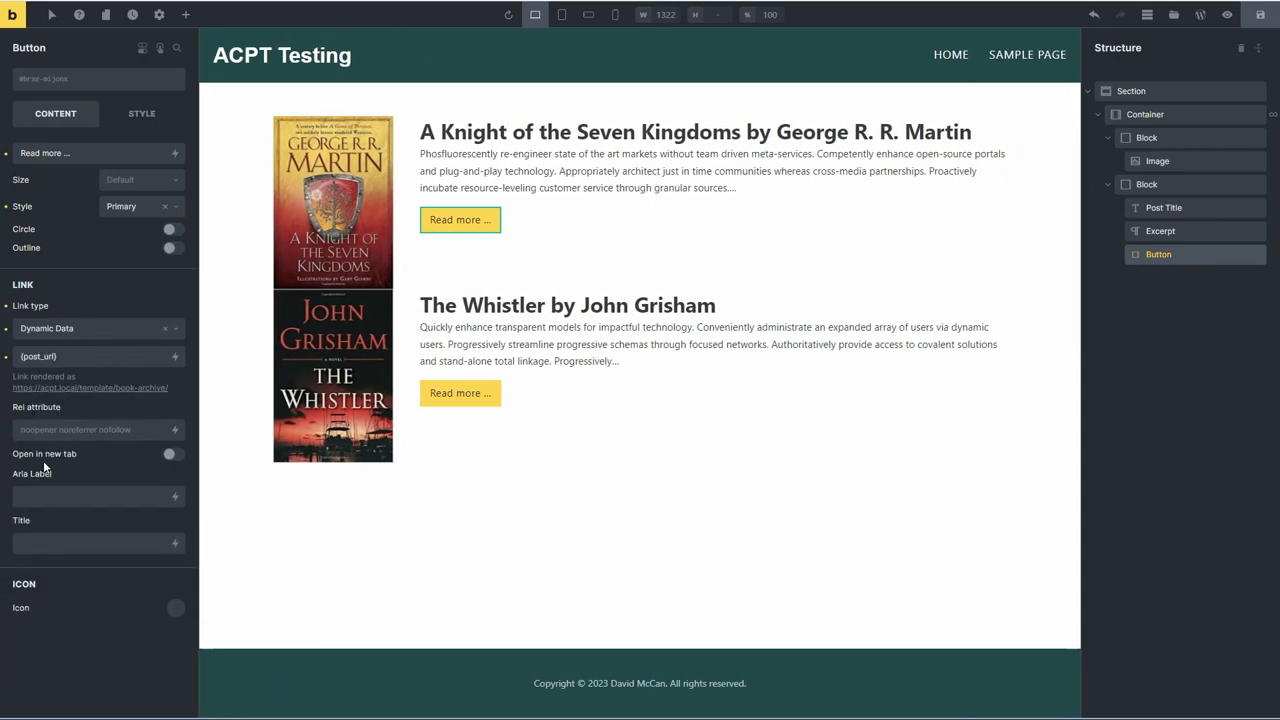
Enable Link to post for the Post Title element
click(456, 130)
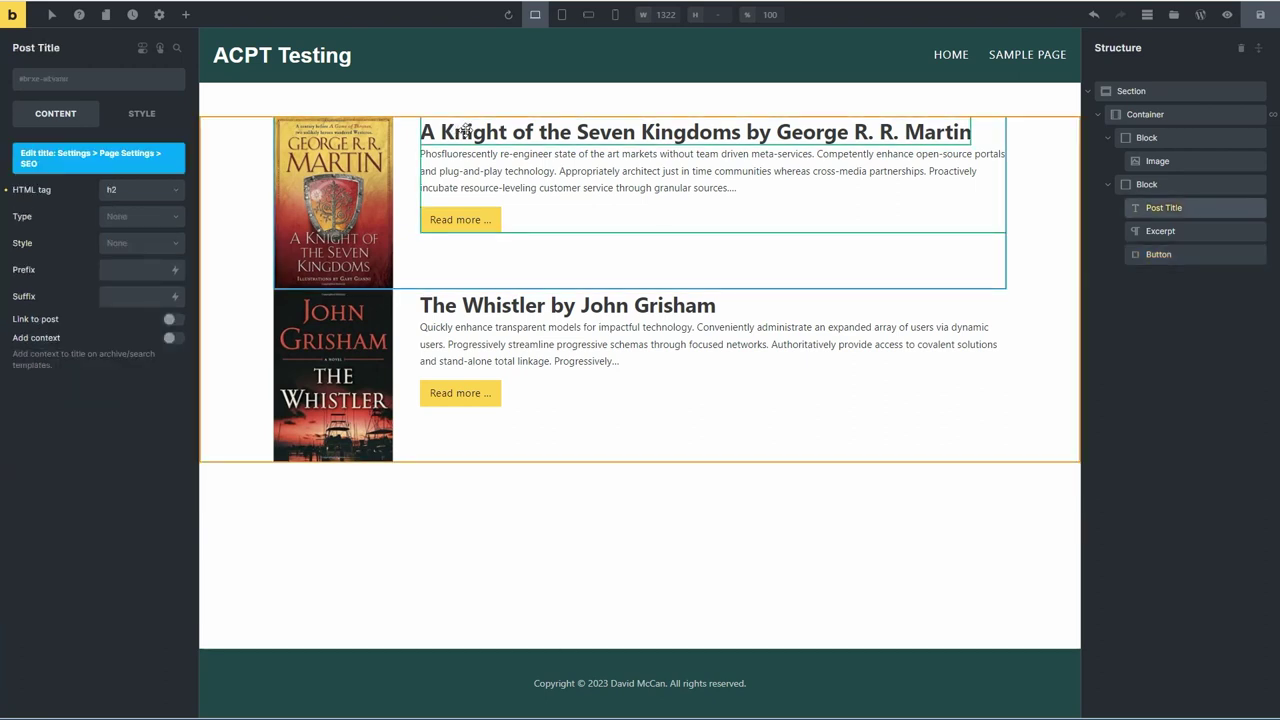
click(179, 322)
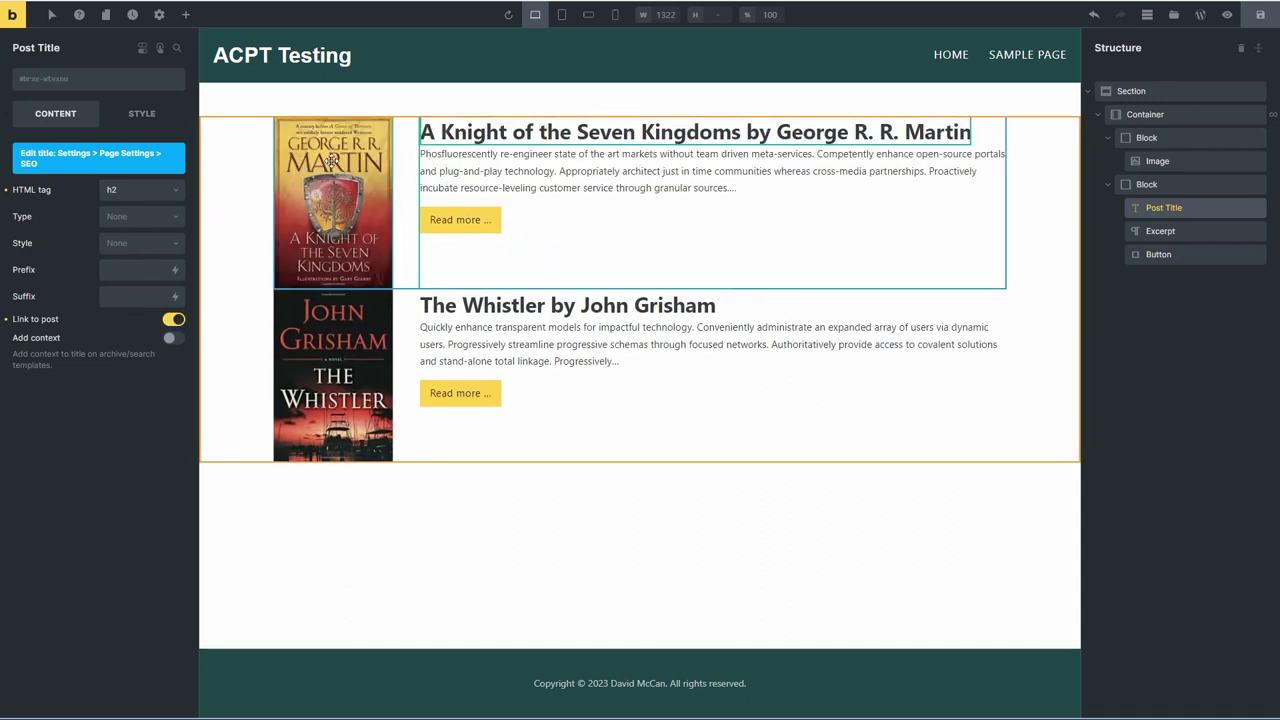
Link the book cover image to Other (URL) with Dynamic Data, using the Post link (post_url) tag
click(333, 160)
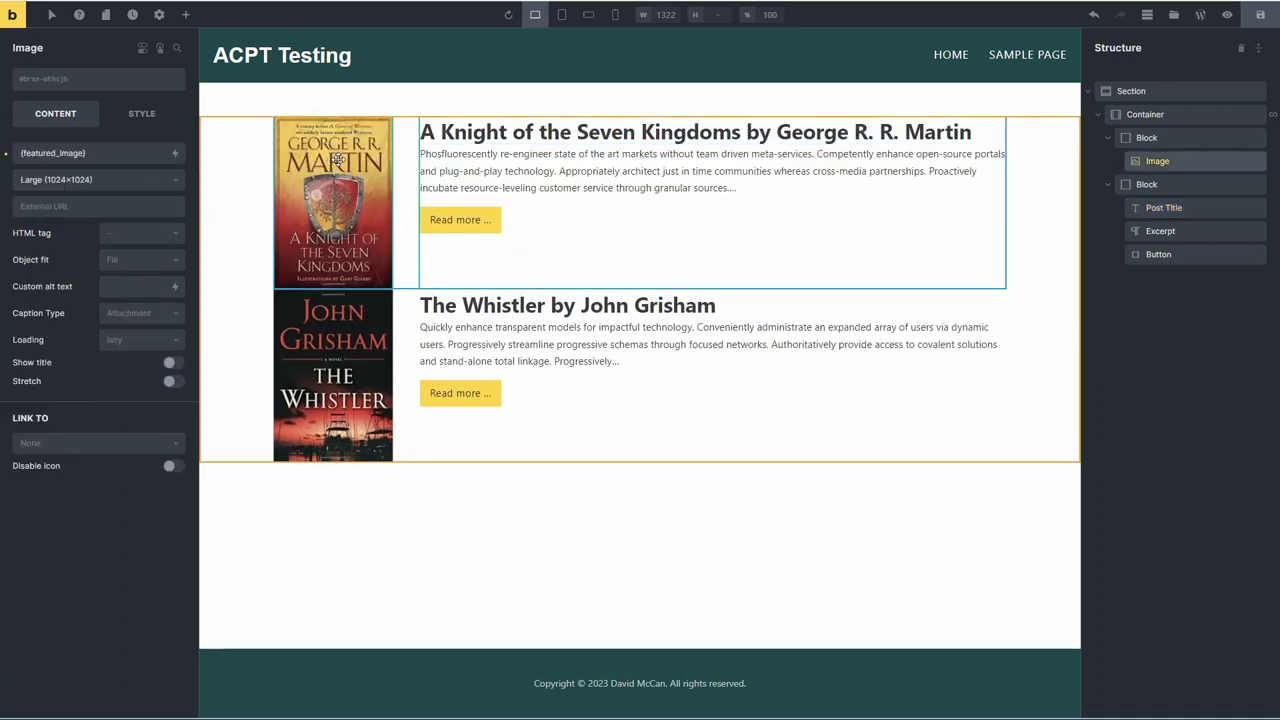
click(175, 443)
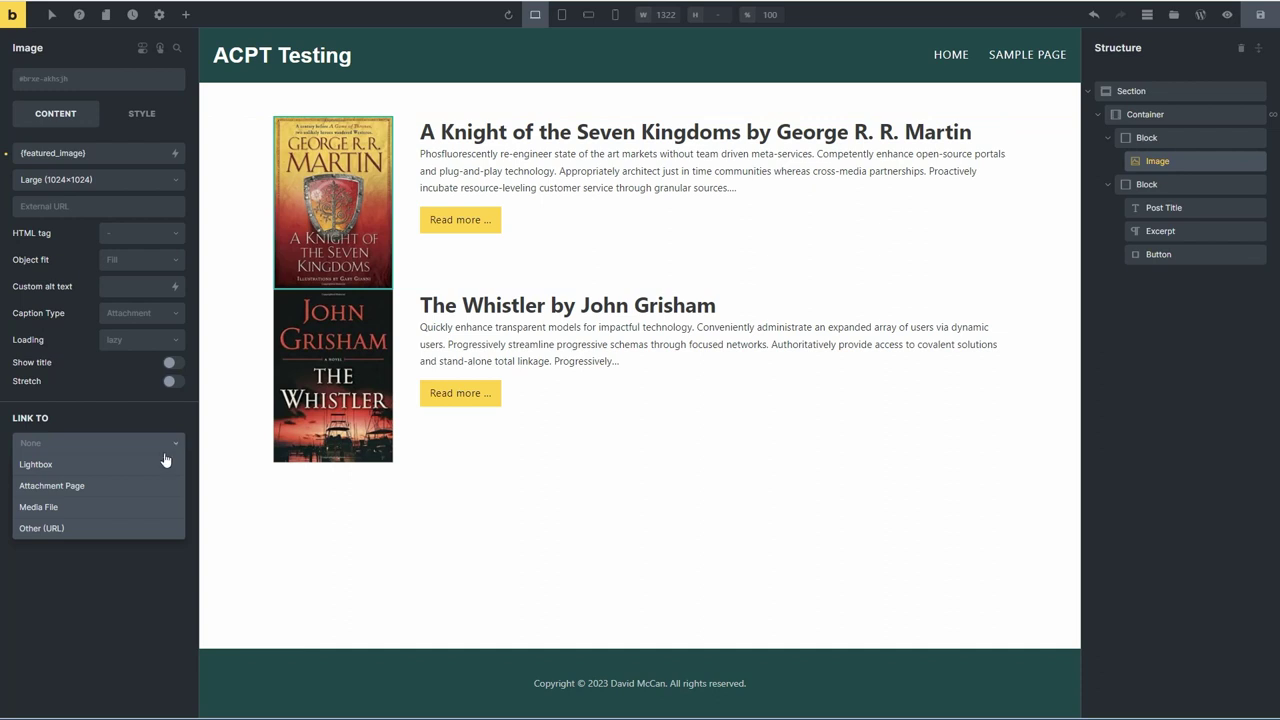
click(52, 527)
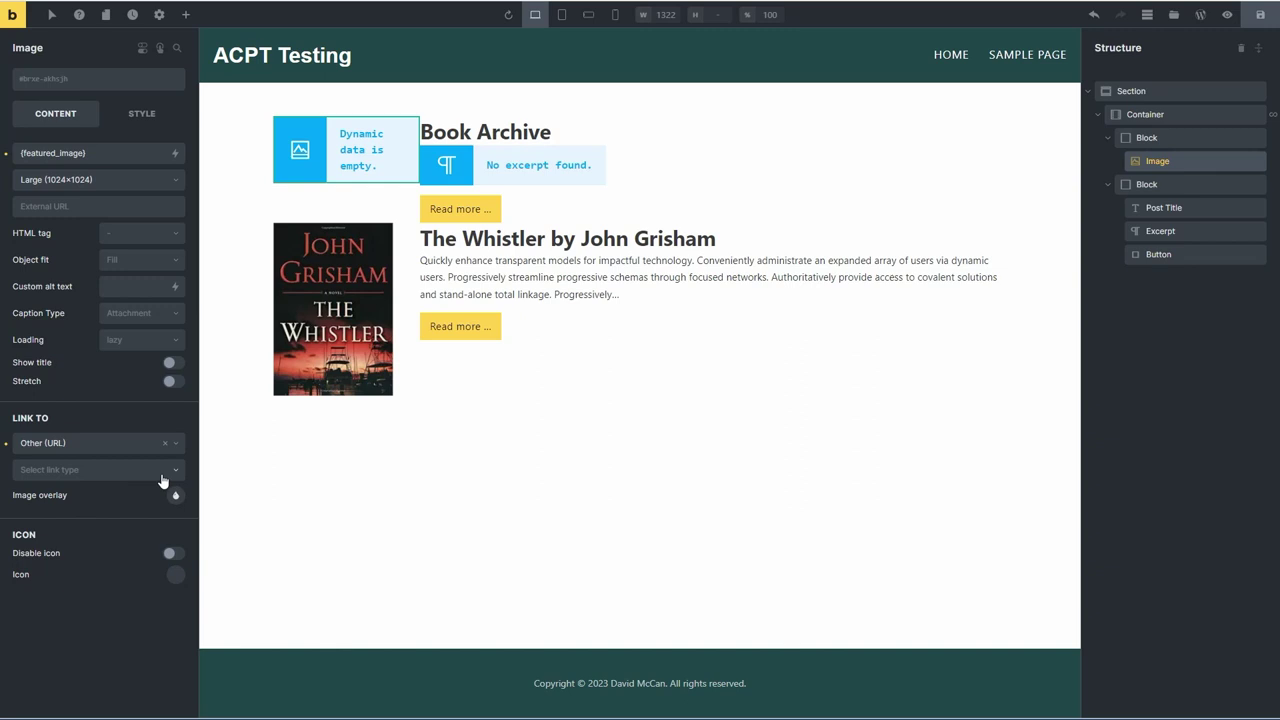
click(172, 470)
click(46, 533)
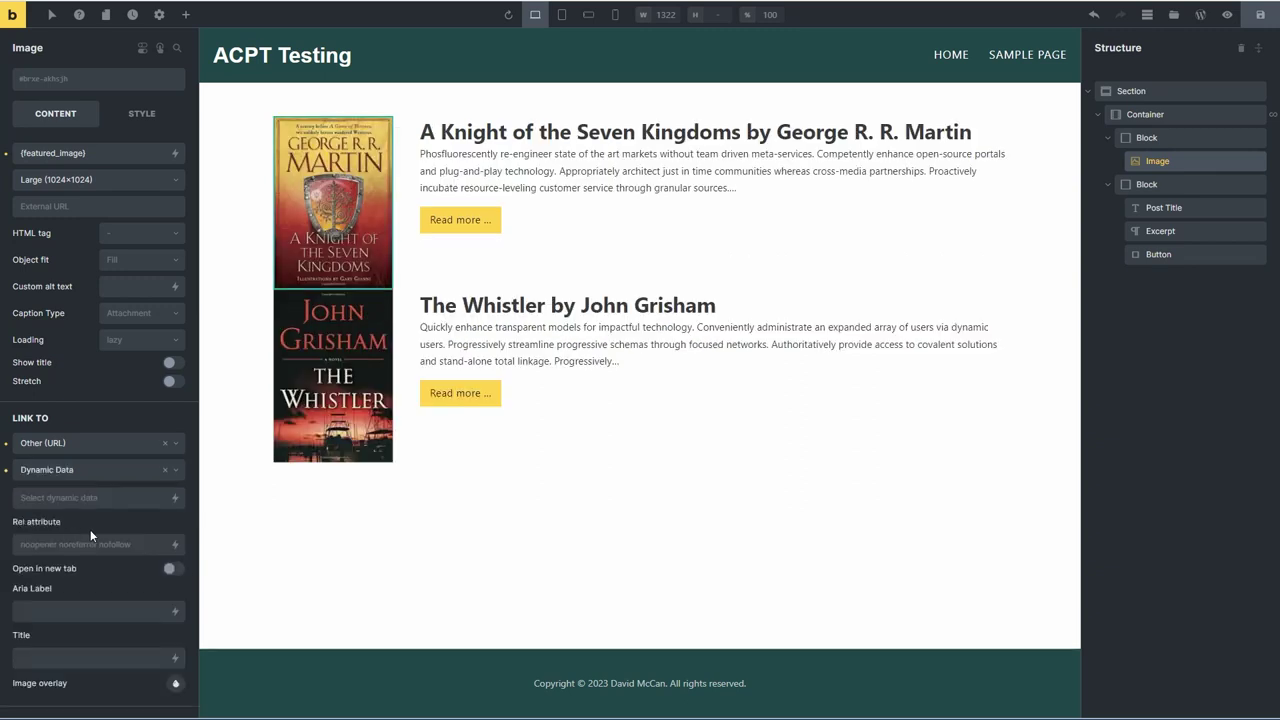
click(177, 505)
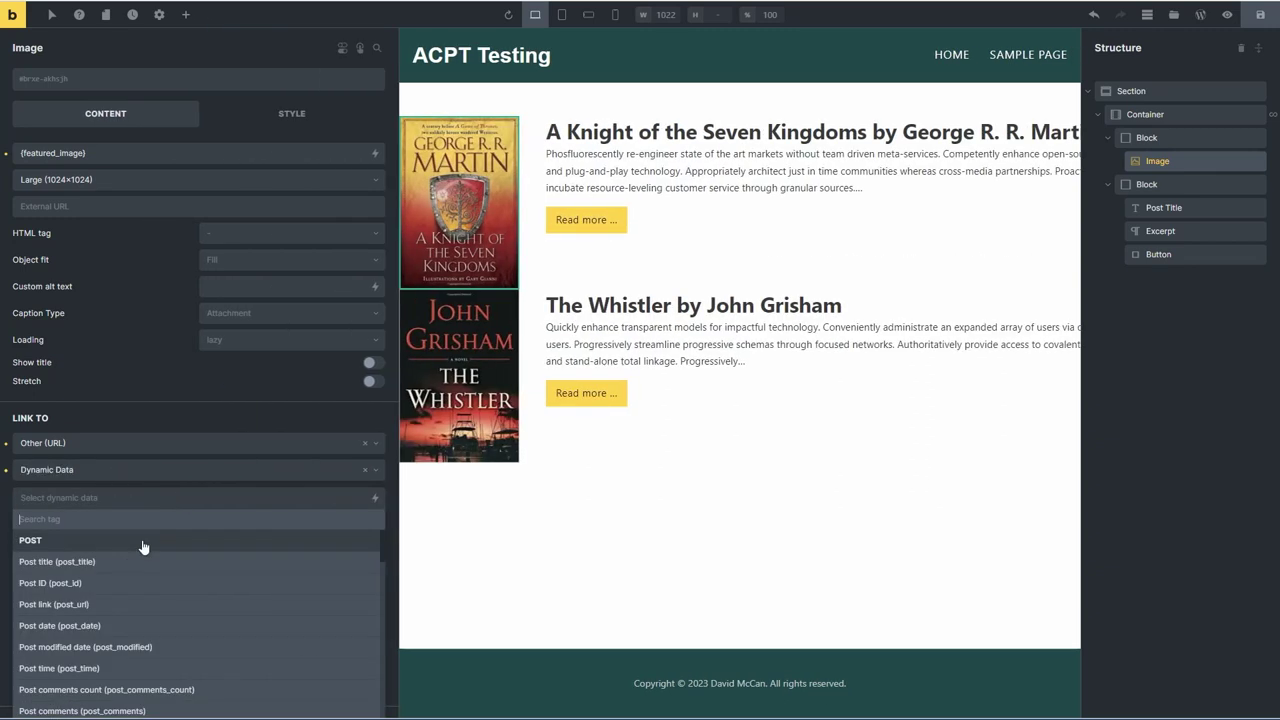
click(70, 604)
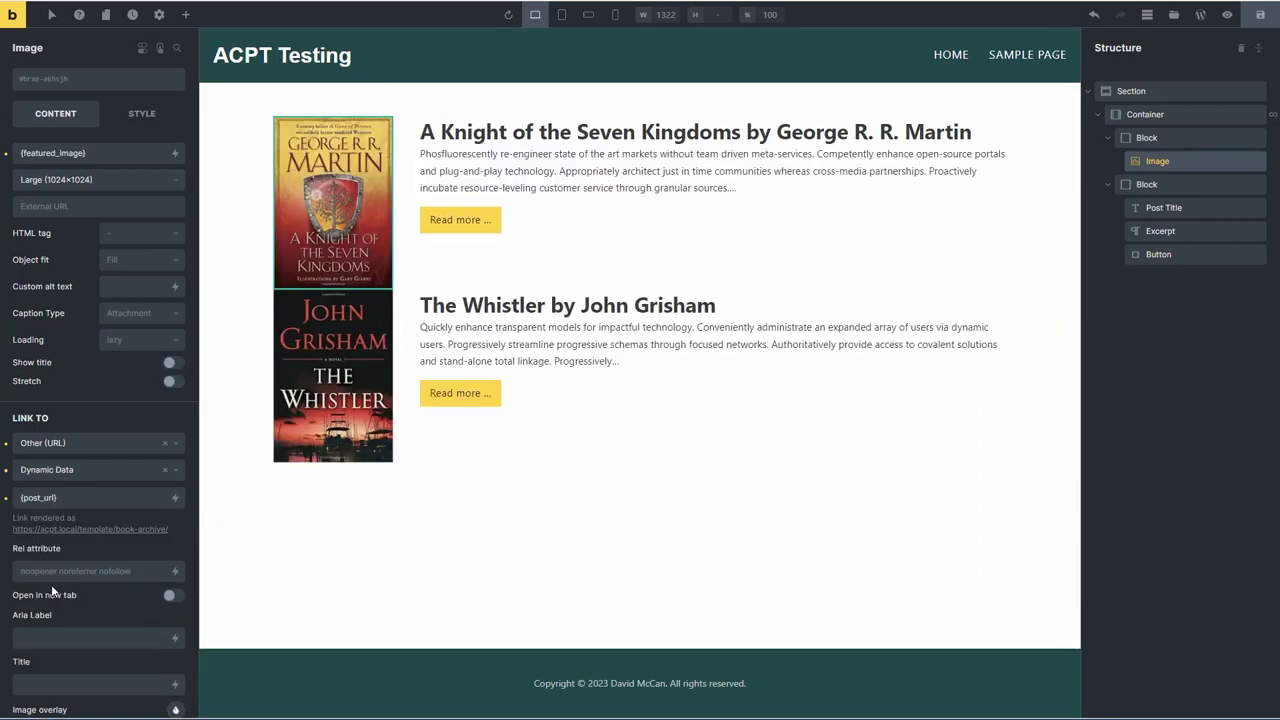
Set both the row gap and the column gap of the query-loop container to 30 px
click(1149, 116)
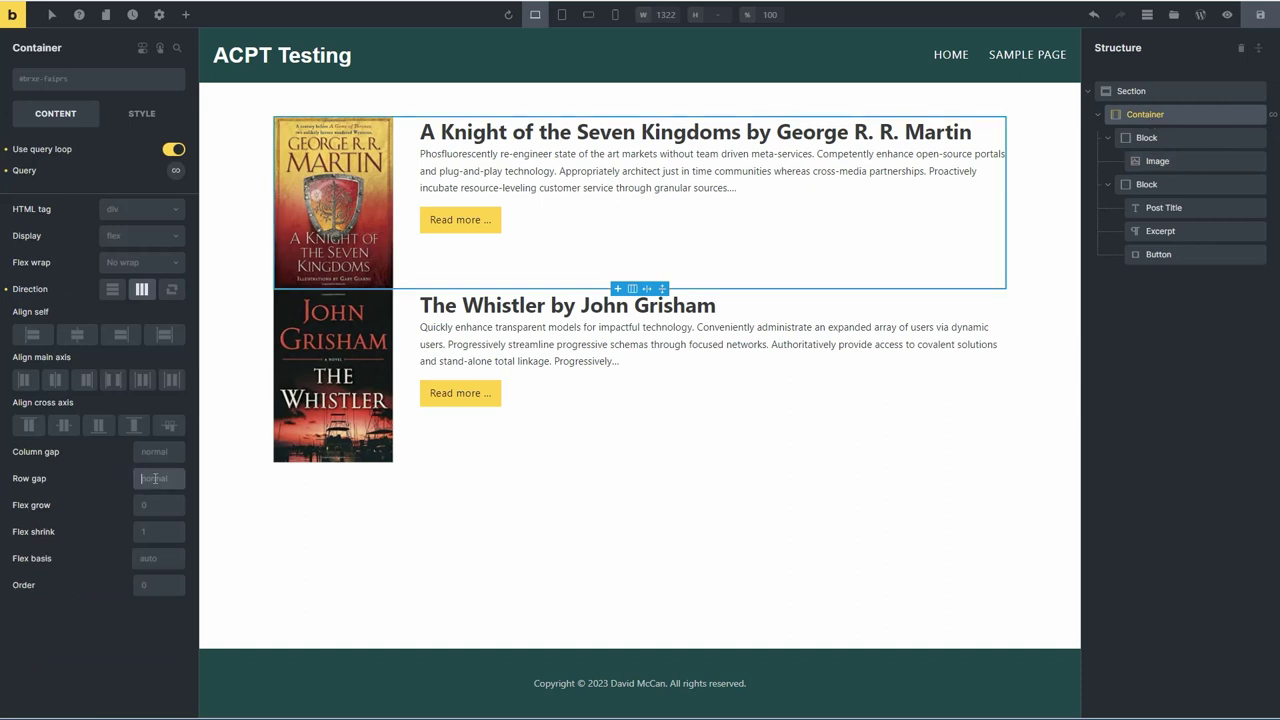
text(30)
click(151, 451)
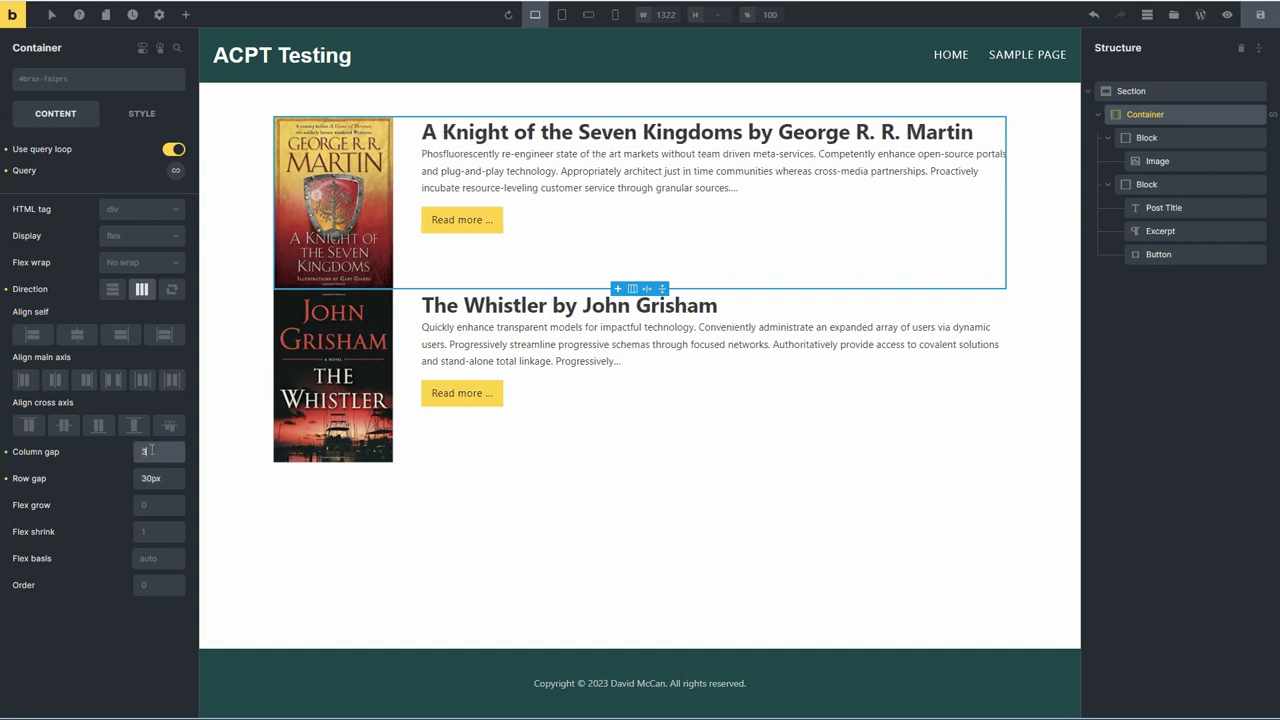
text(30)
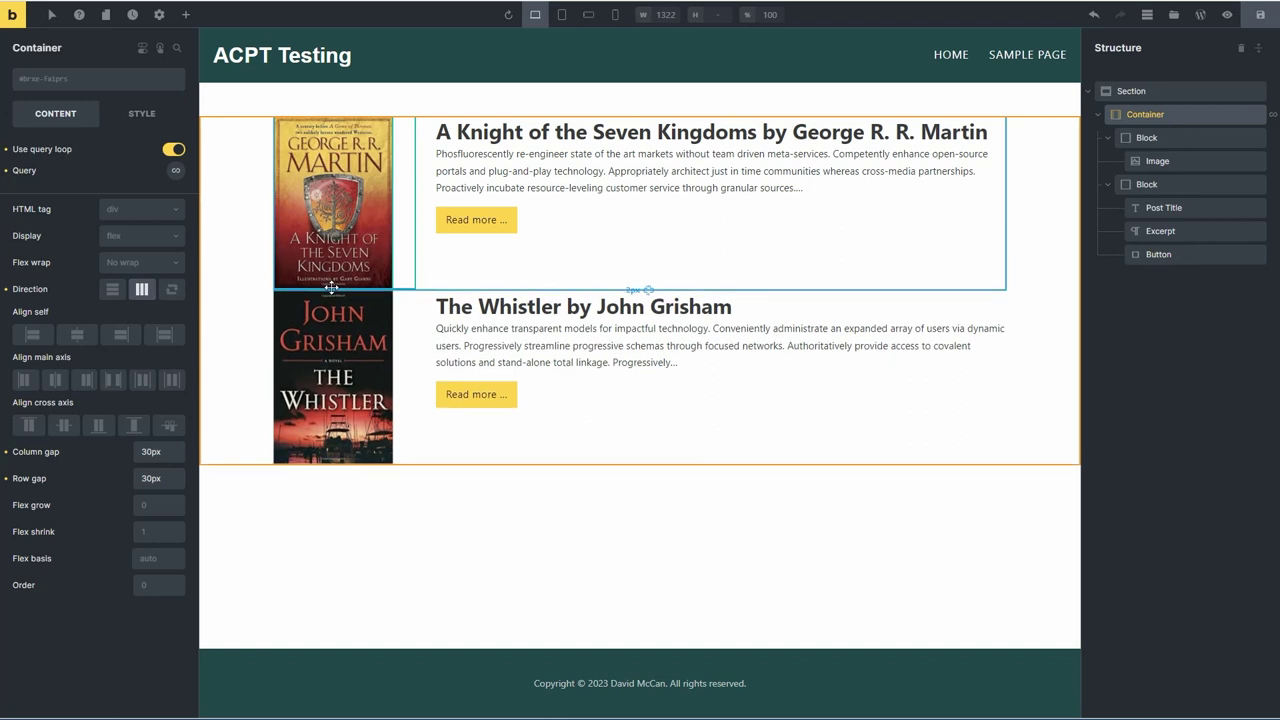
Add about 30 px of bottom padding to the query-loop container on the canvas and save the template
drag(331, 287, 330, 303)
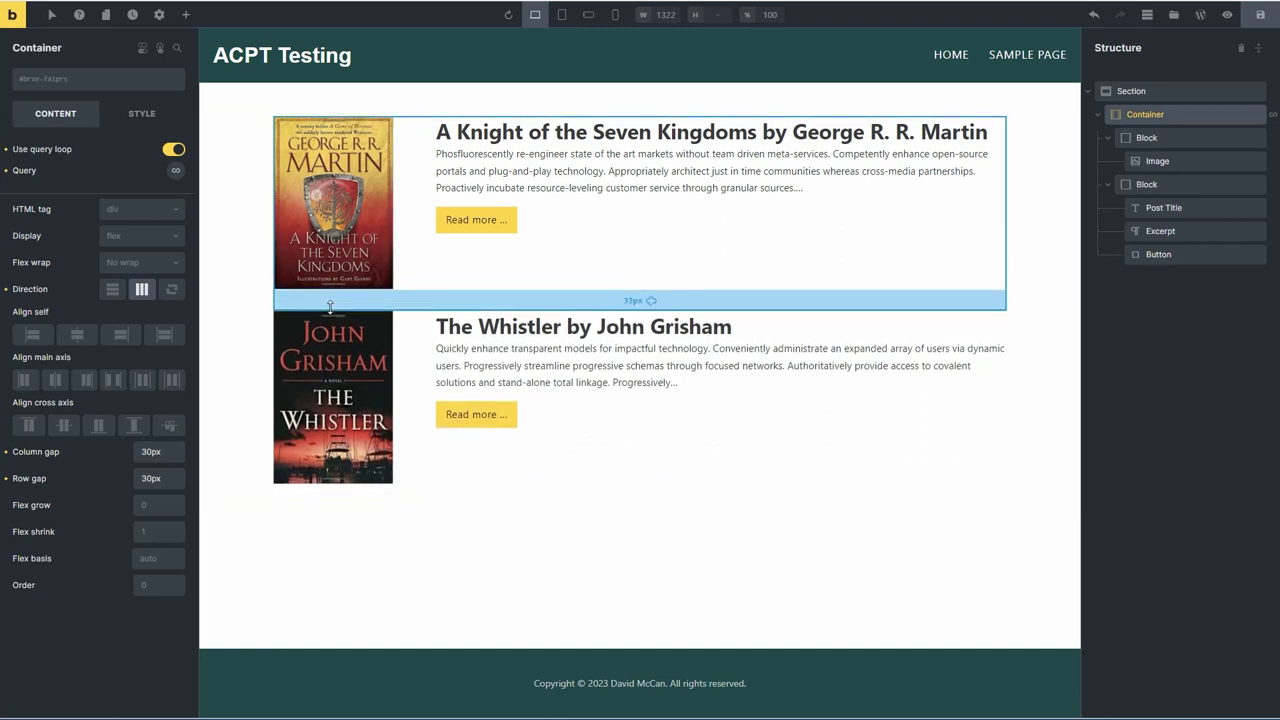
drag(330, 303, 331, 301)
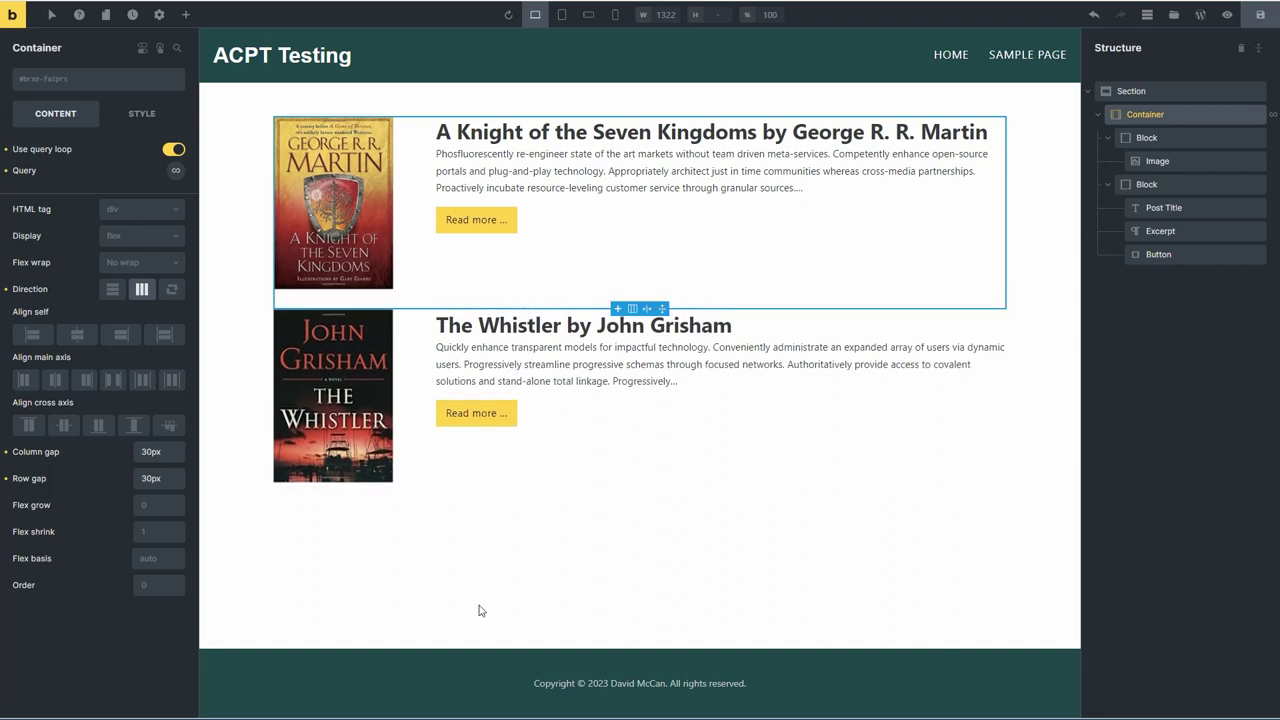
click(1260, 17)
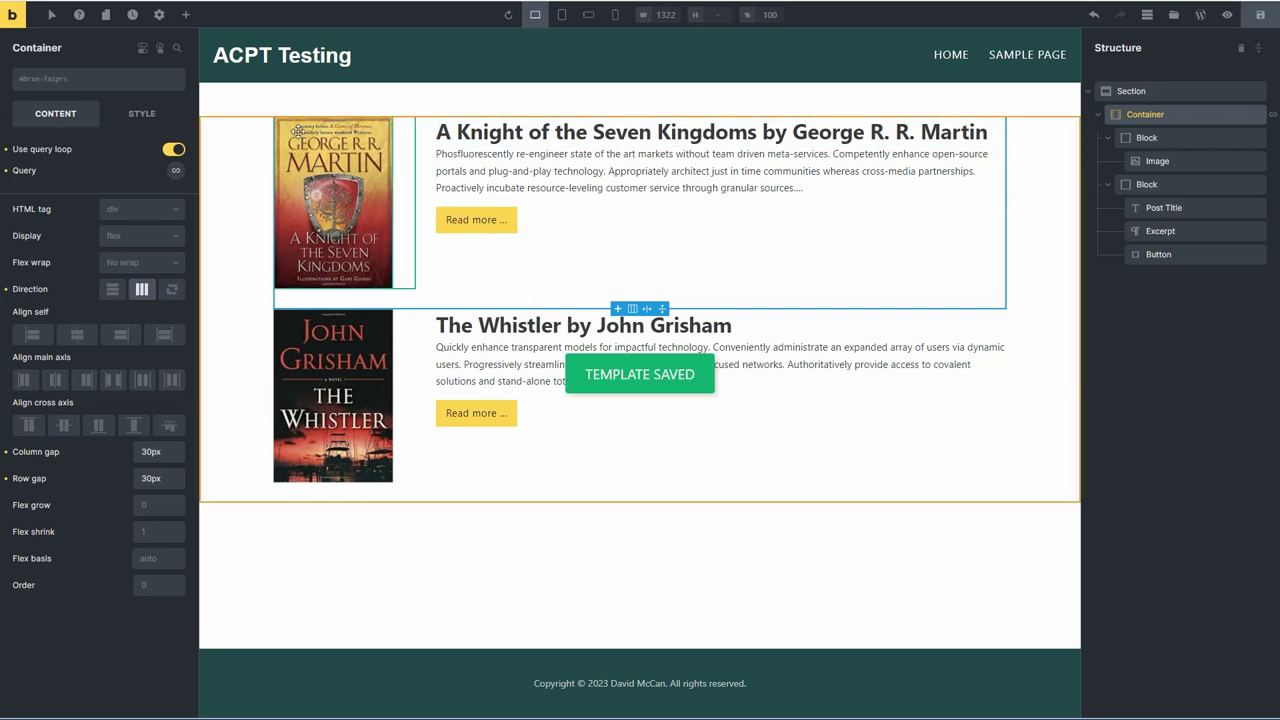
Add a Div to the block holding the title and excerpt, and move the Read more button into it
click(185, 17)
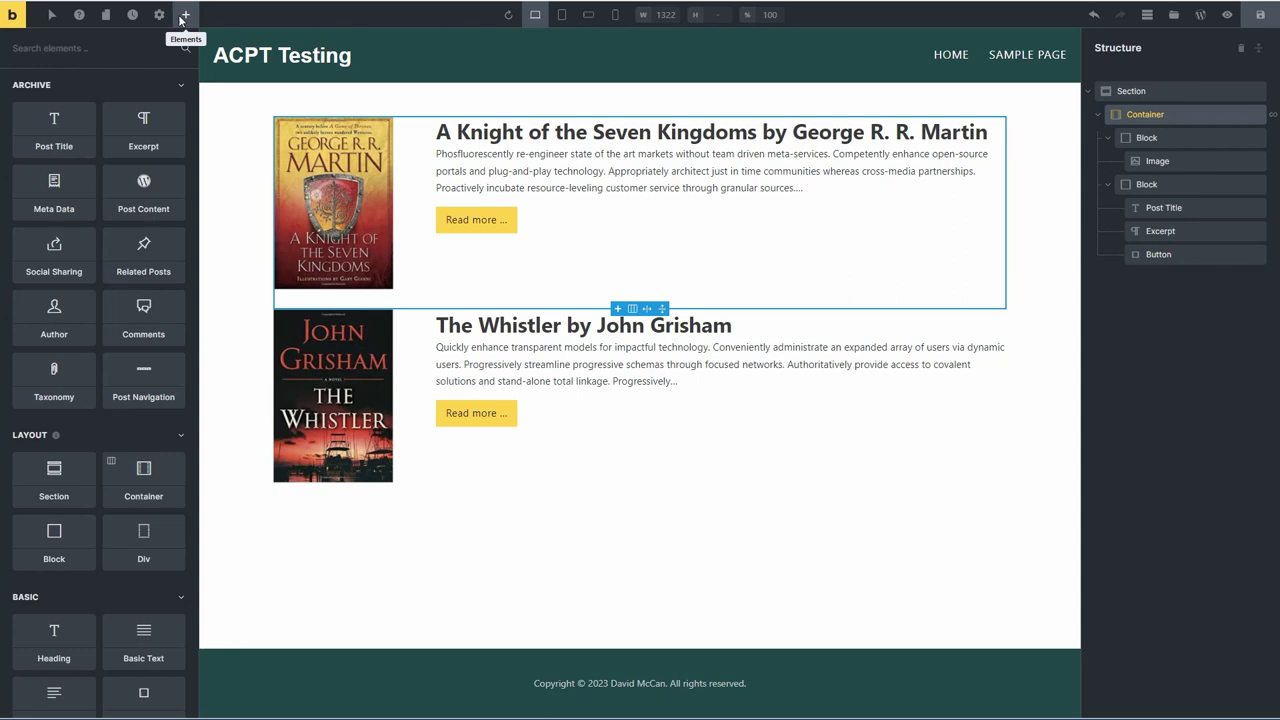
click(1158, 185)
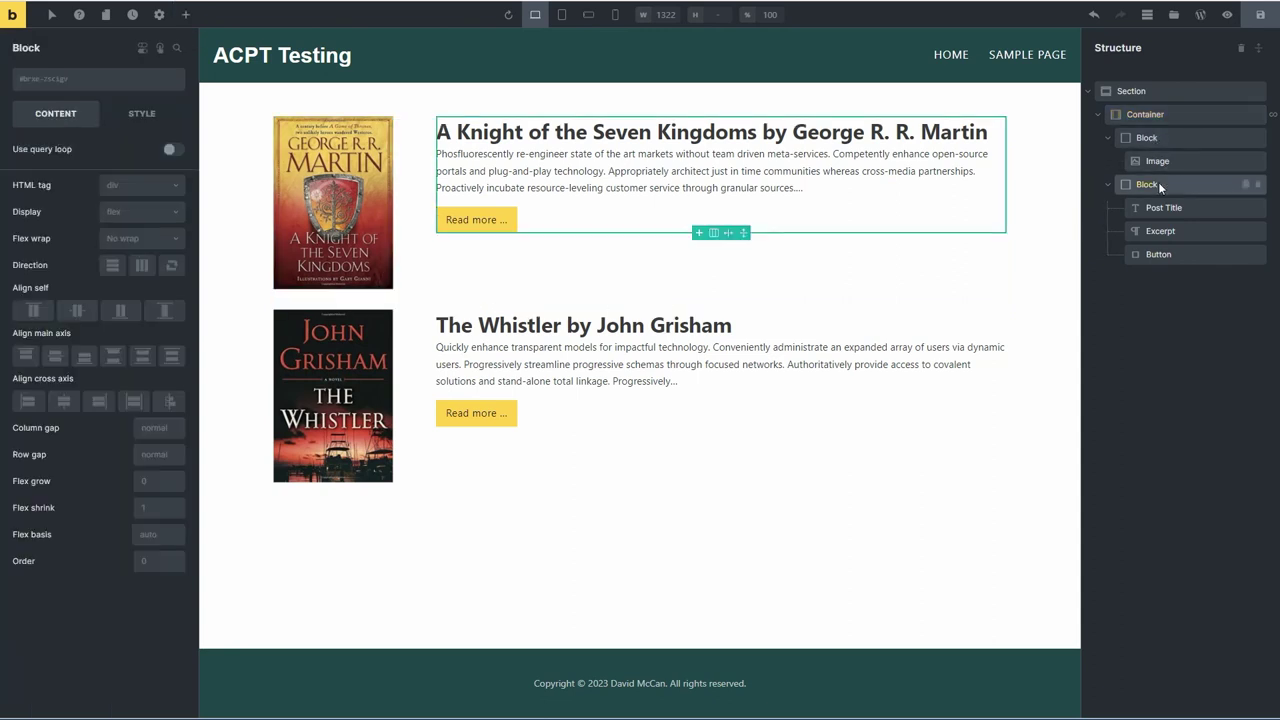
click(185, 15)
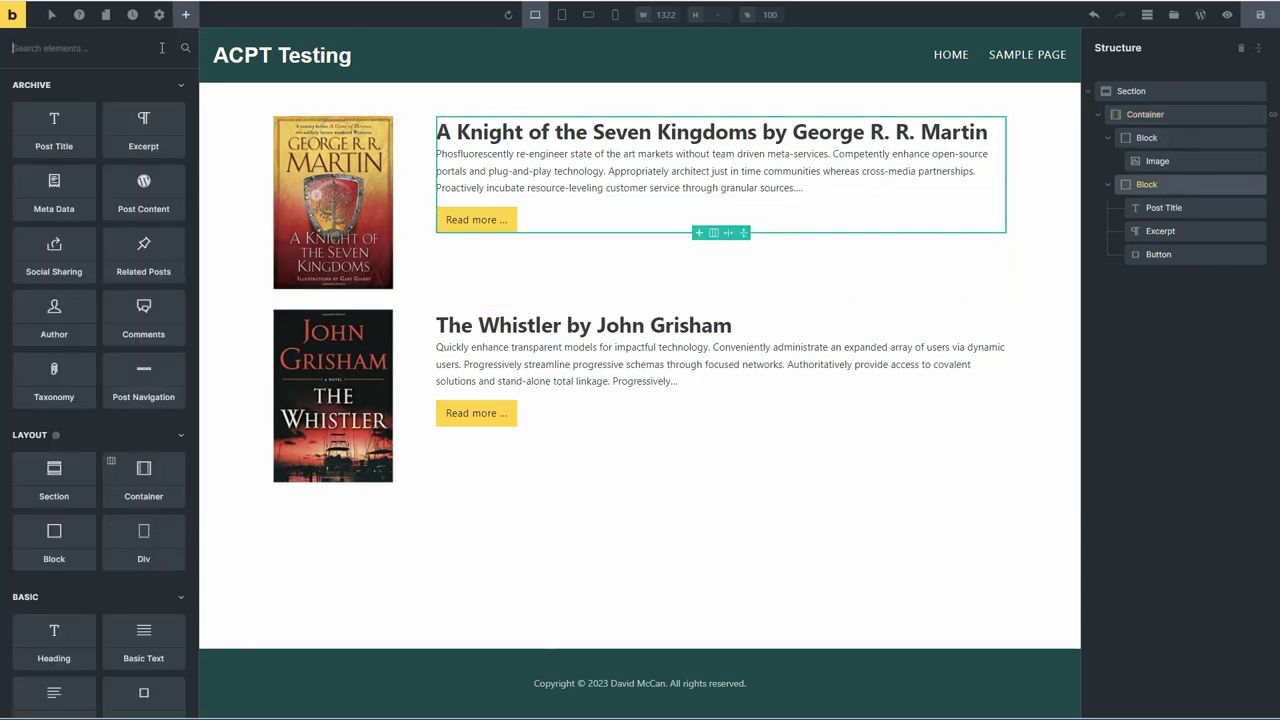
click(149, 540)
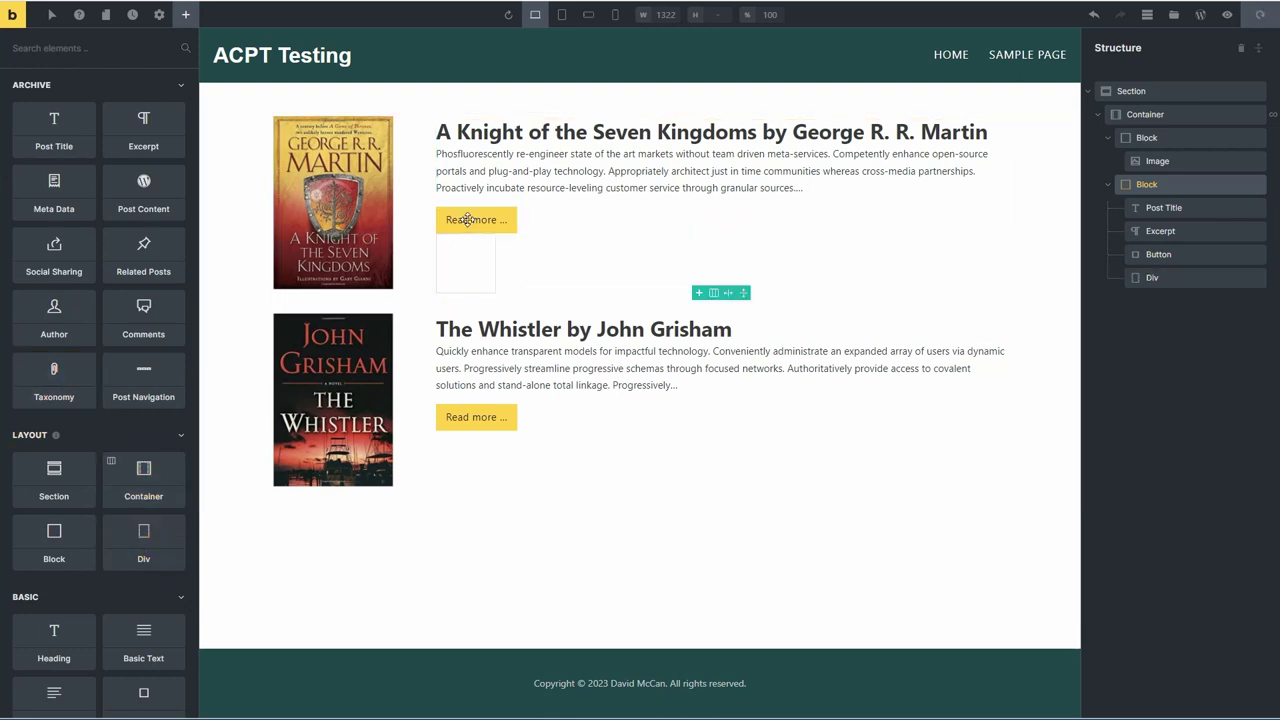
drag(467, 219, 460, 252)
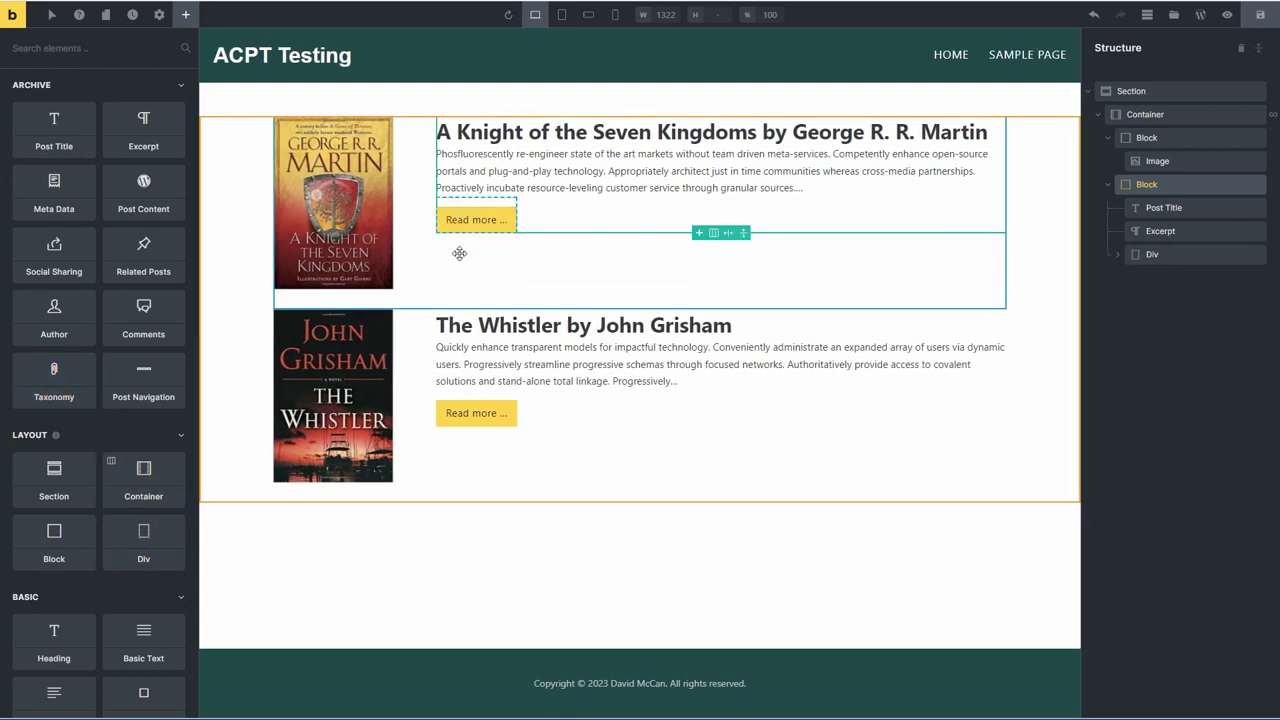
Add a second Button to the text block and move it into the Div below the Read more button
scroll(87, 267, down, 5)
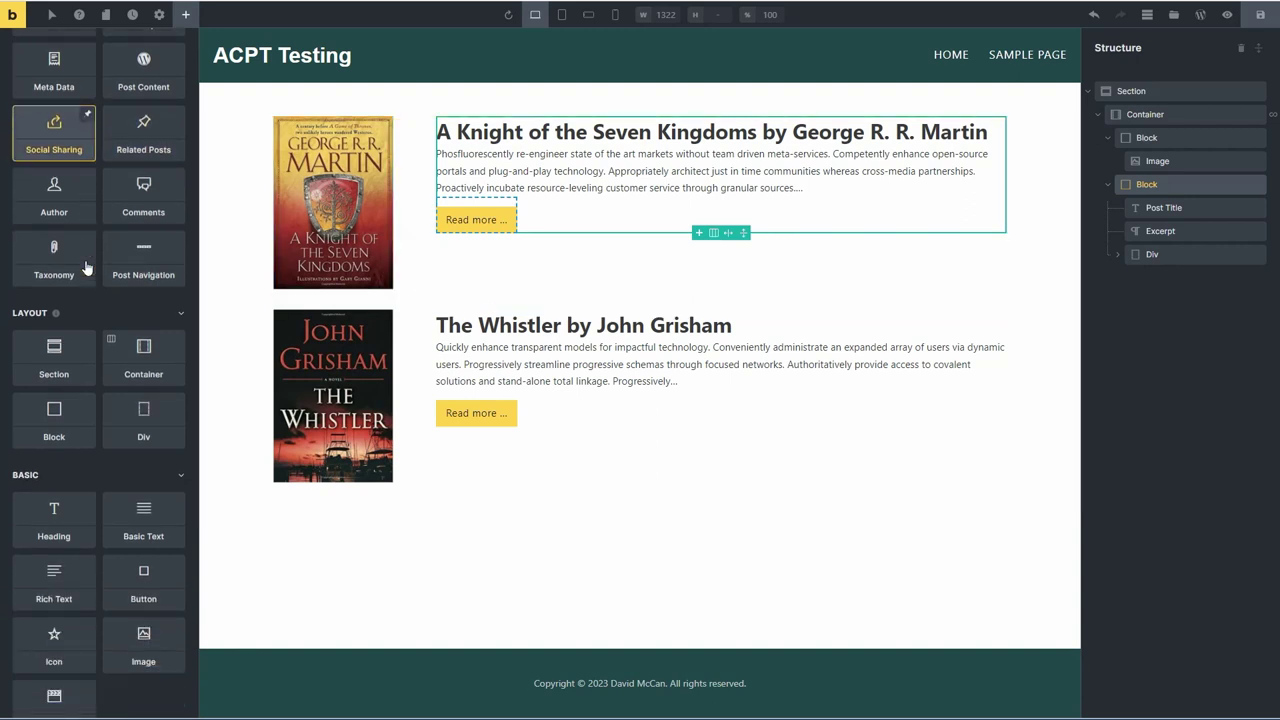
click(142, 362)
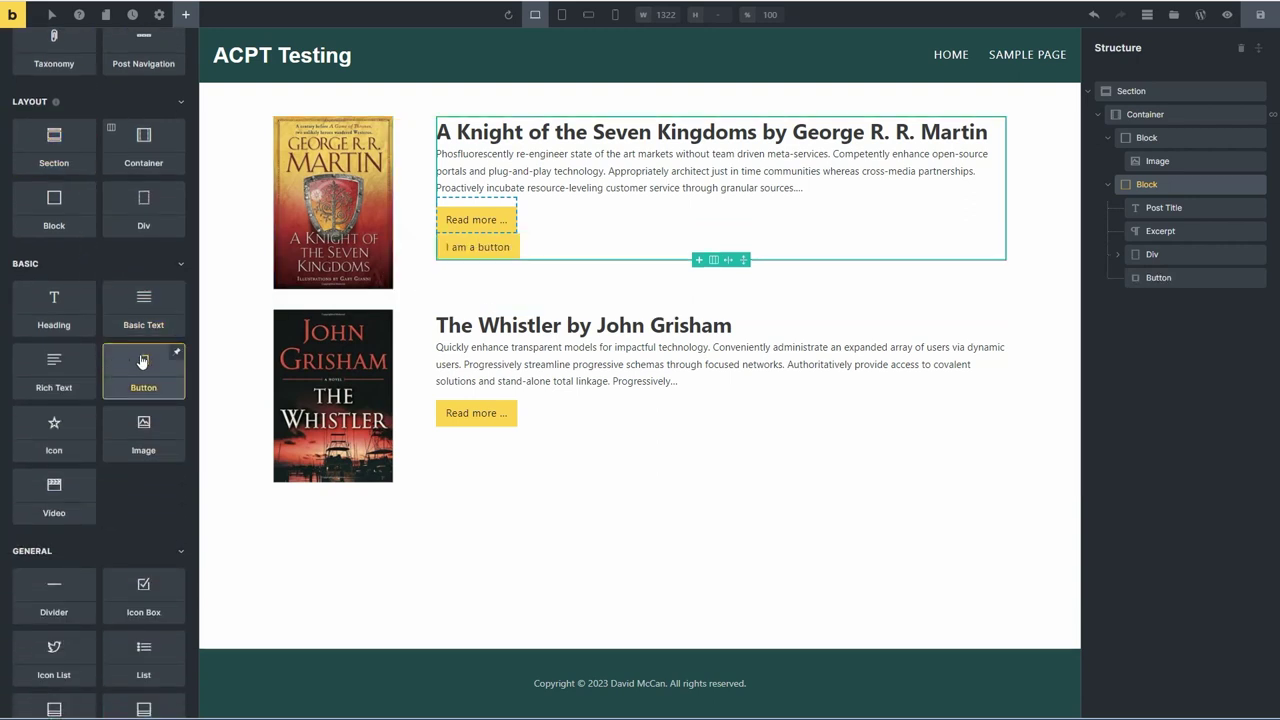
click(1118, 256)
drag(1145, 307, 1170, 288)
Set the second button's text to "Visit Author's Webiste"
click(1166, 301)
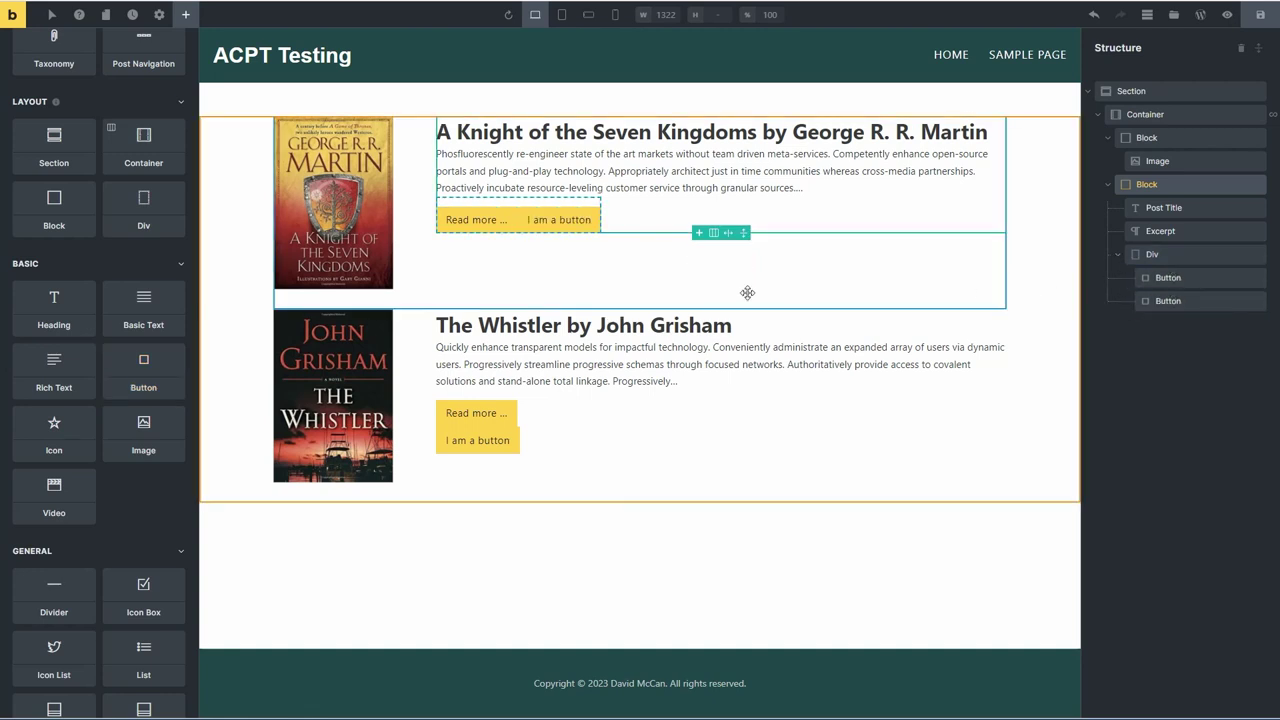
triple_click(70, 155)
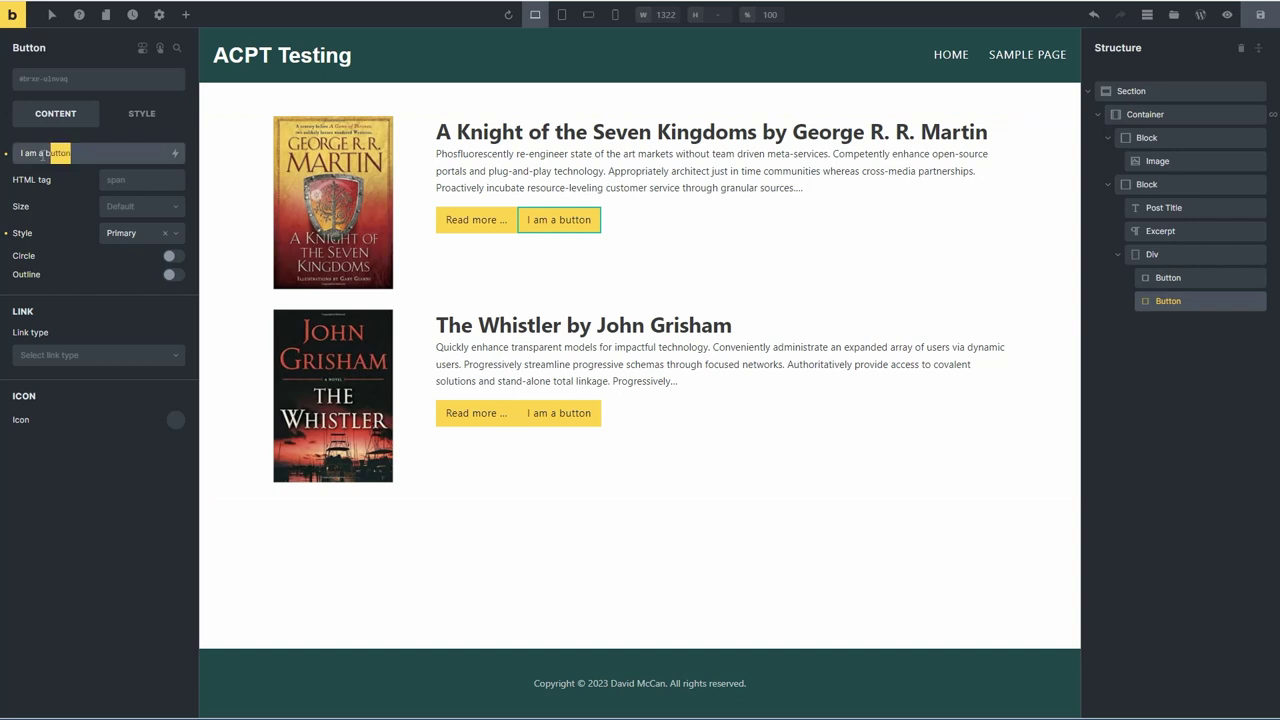
text(Visit Au)
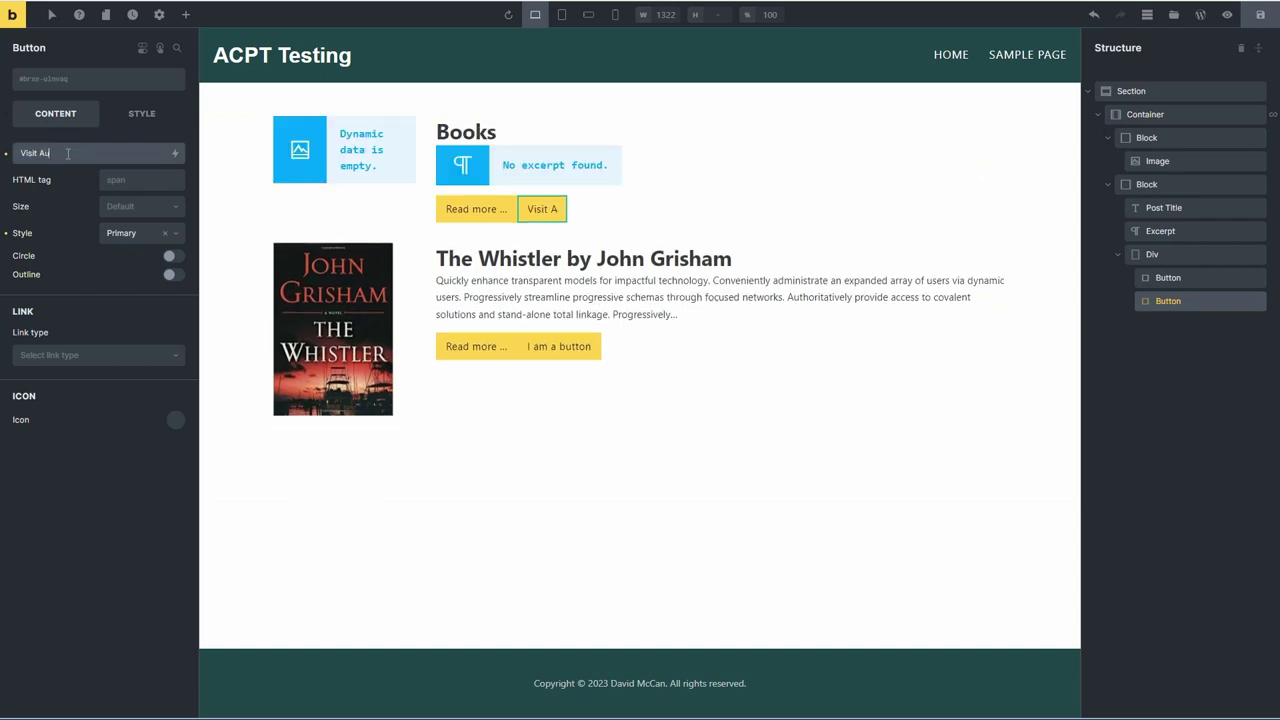
text(thor's Webiste)
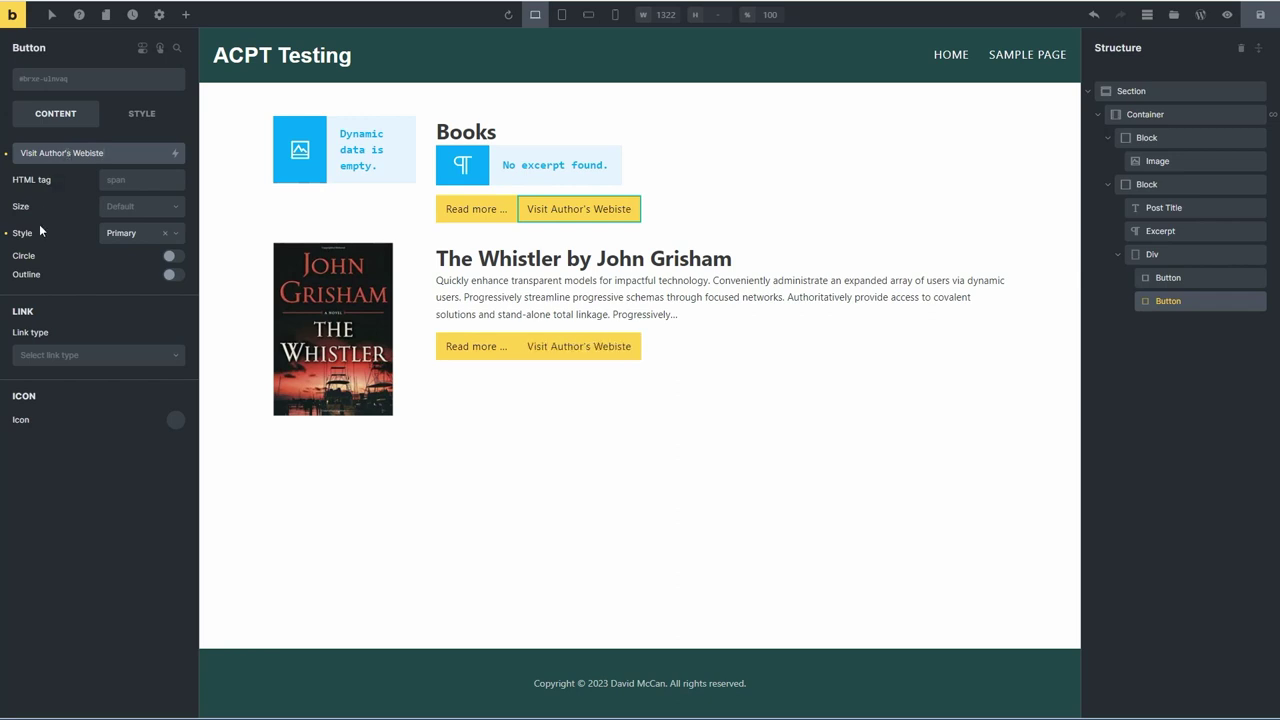
Link the author website button to Dynamic Data, using the ACPT tag [Book] - Book fields author-website (acpt_book_book_fields_author-website)
click(176, 357)
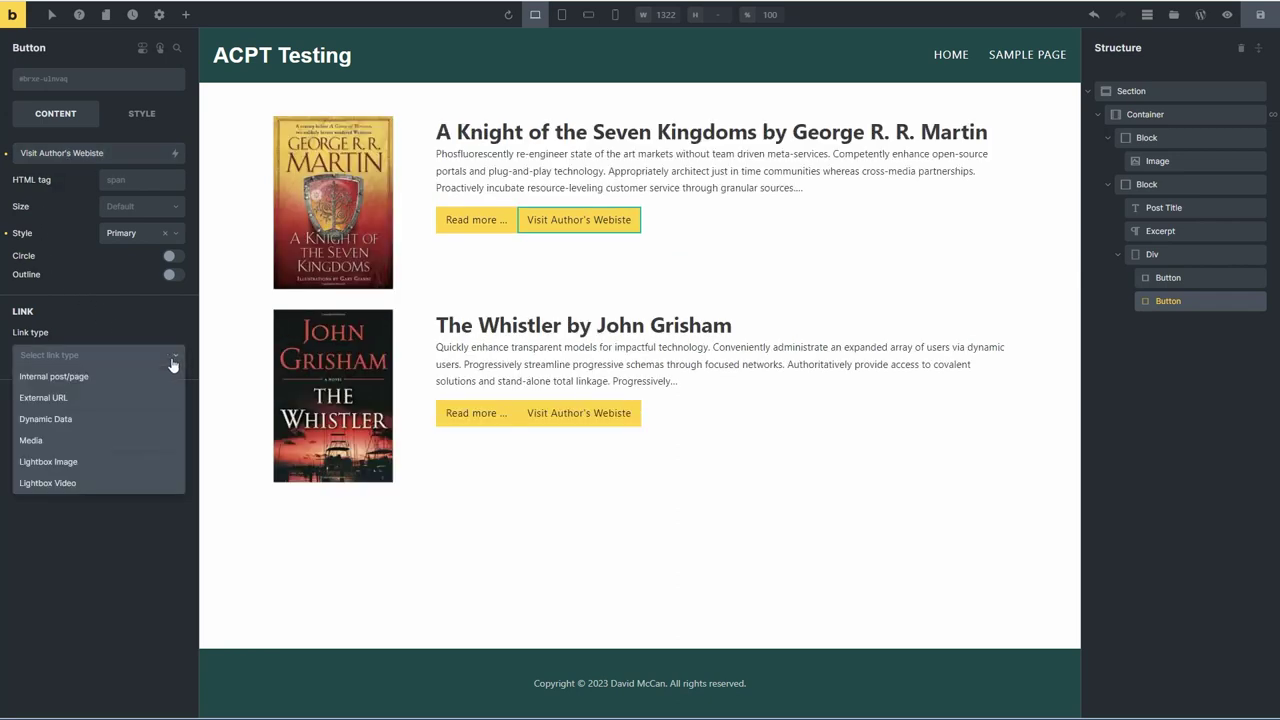
click(55, 419)
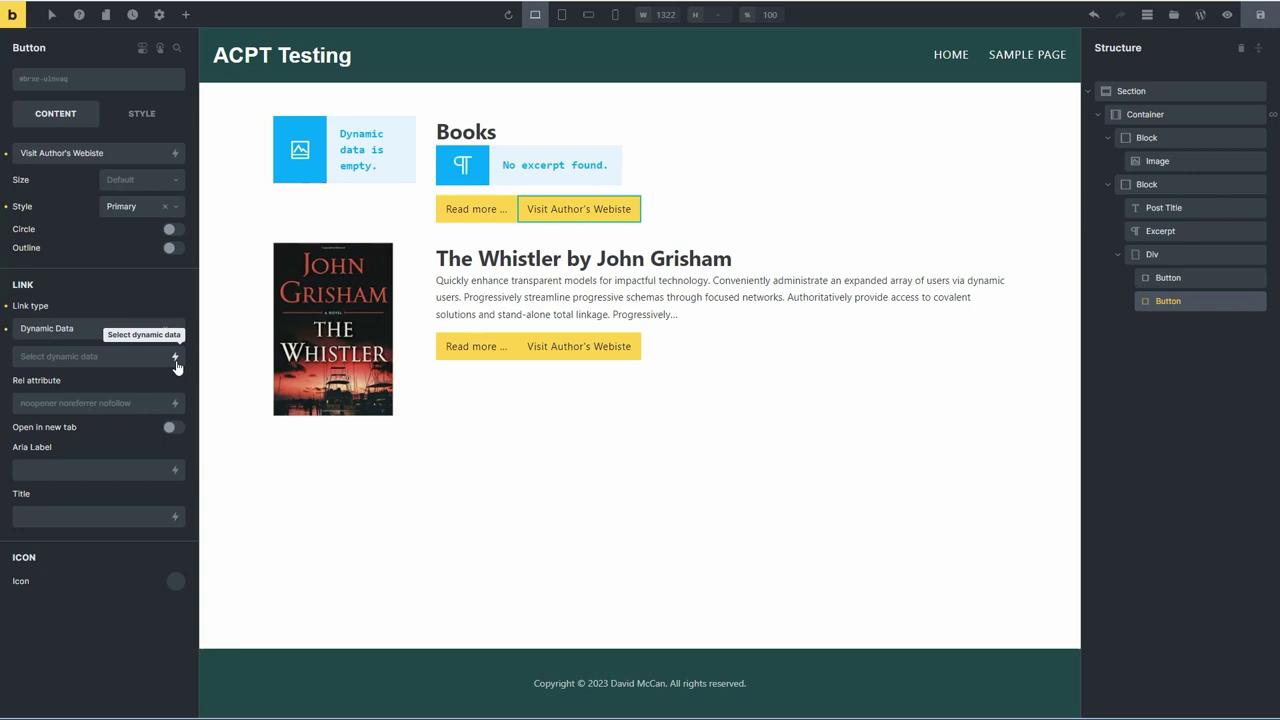
click(175, 358)
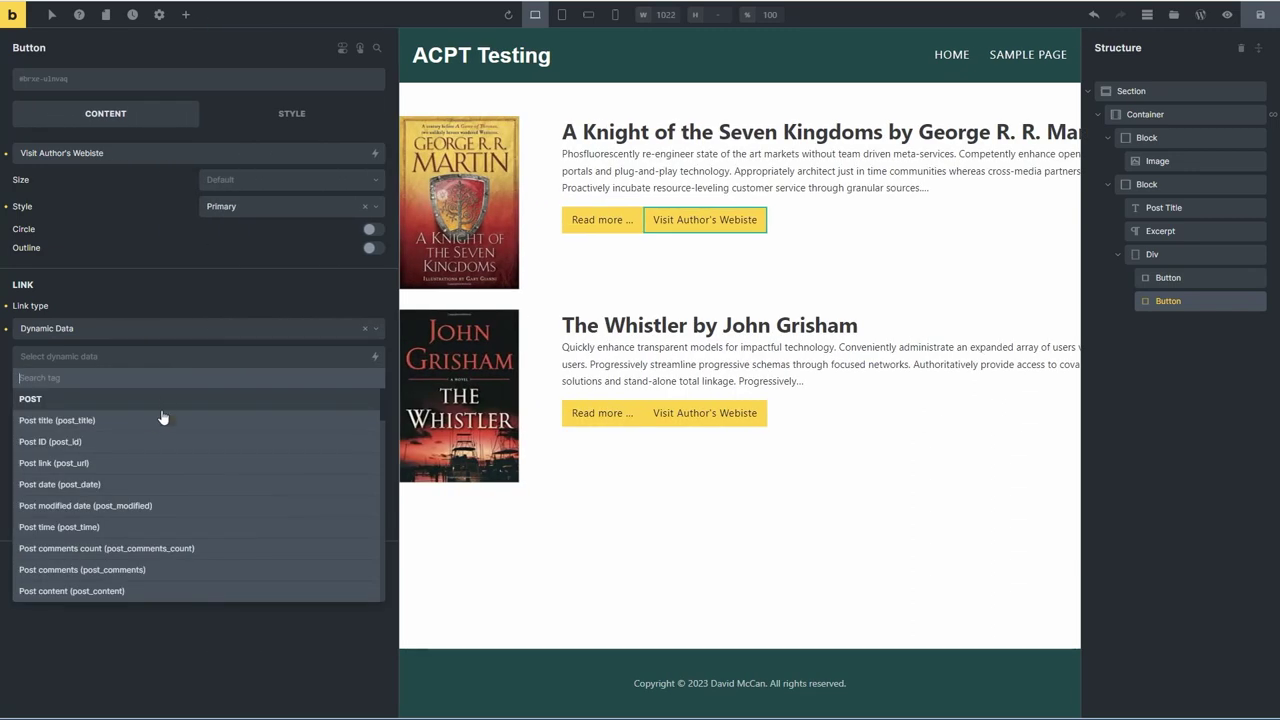
scroll(163, 417, down, 5)
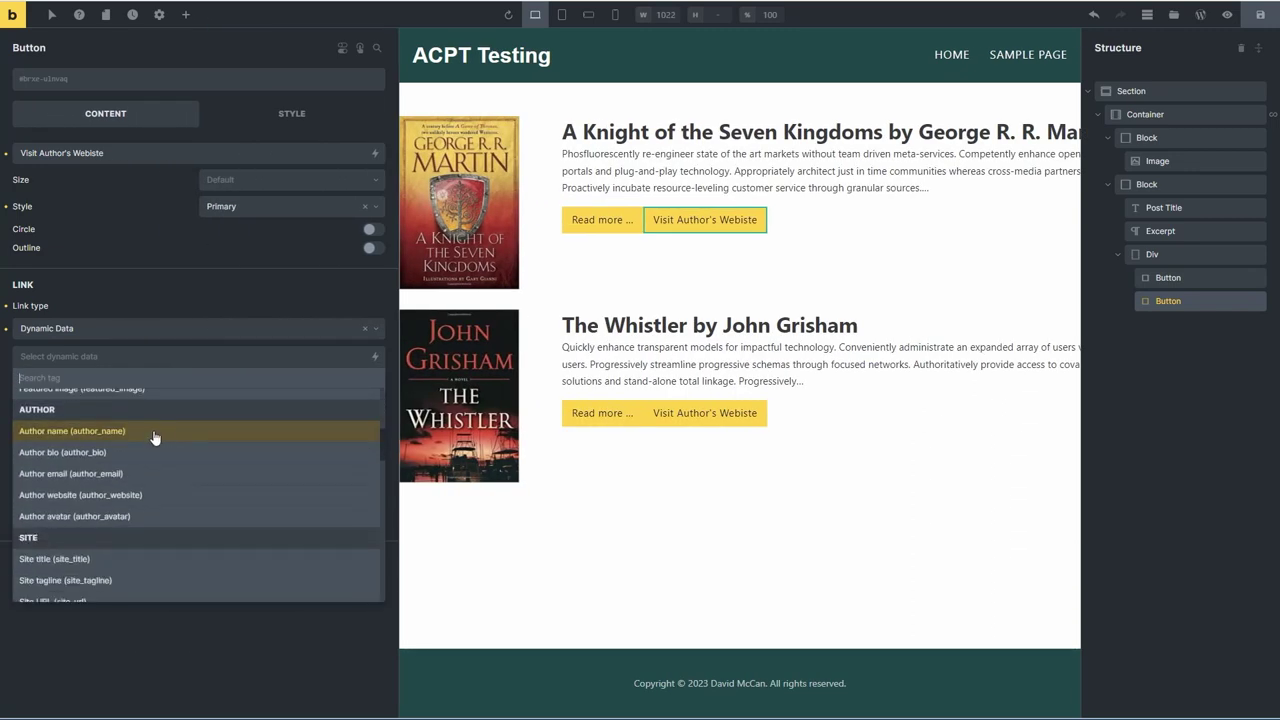
scroll(155, 437, down, 4)
scroll(155, 440, down, 4)
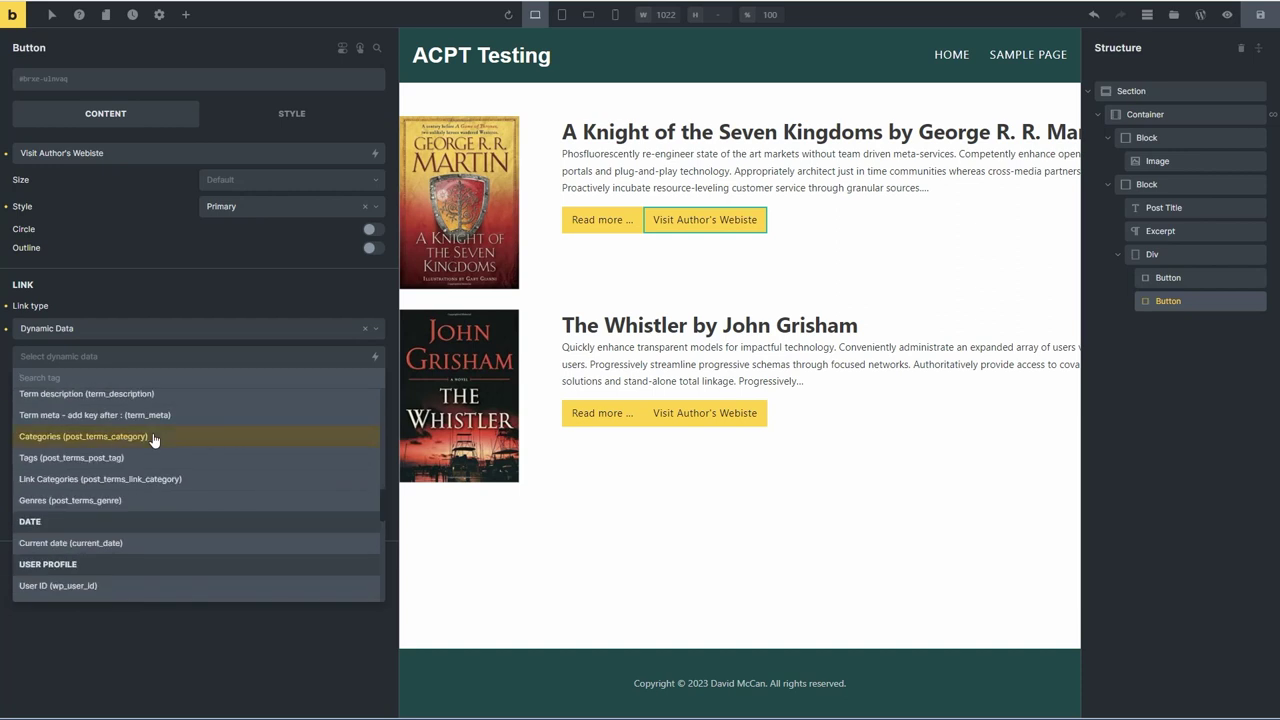
scroll(155, 440, down, 3)
scroll(154, 441, down, 4)
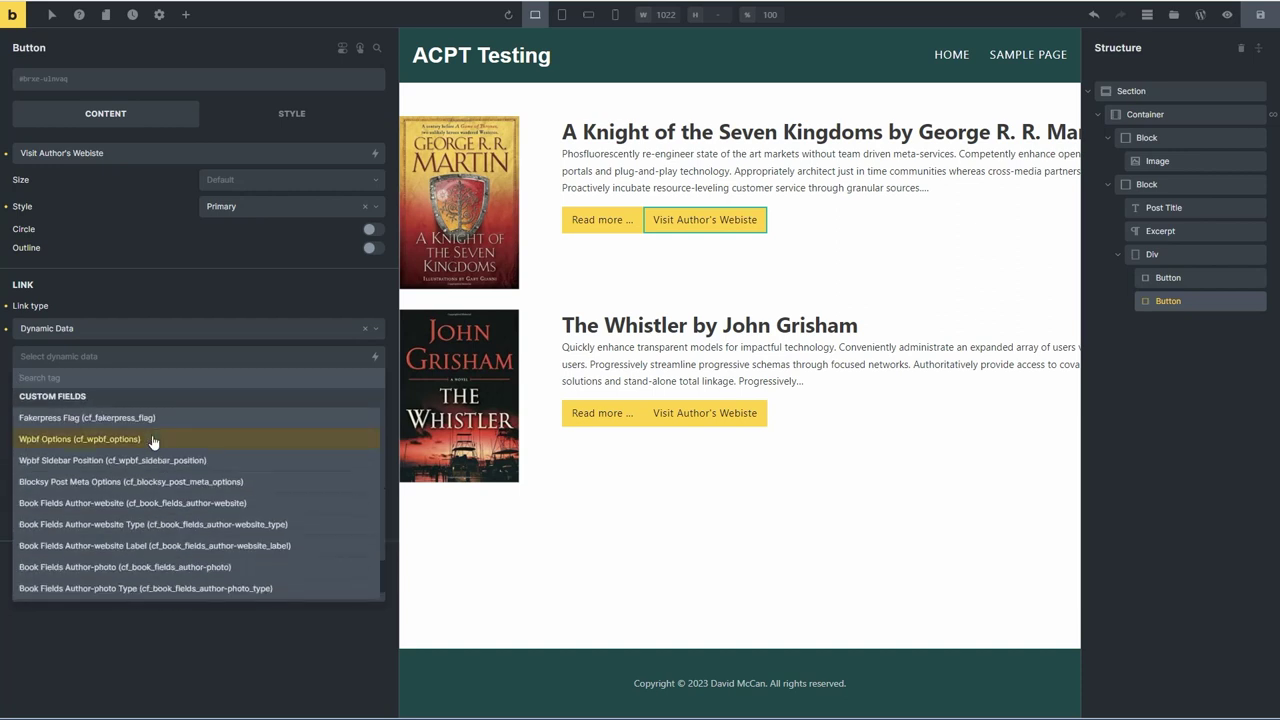
scroll(153, 441, down, 2)
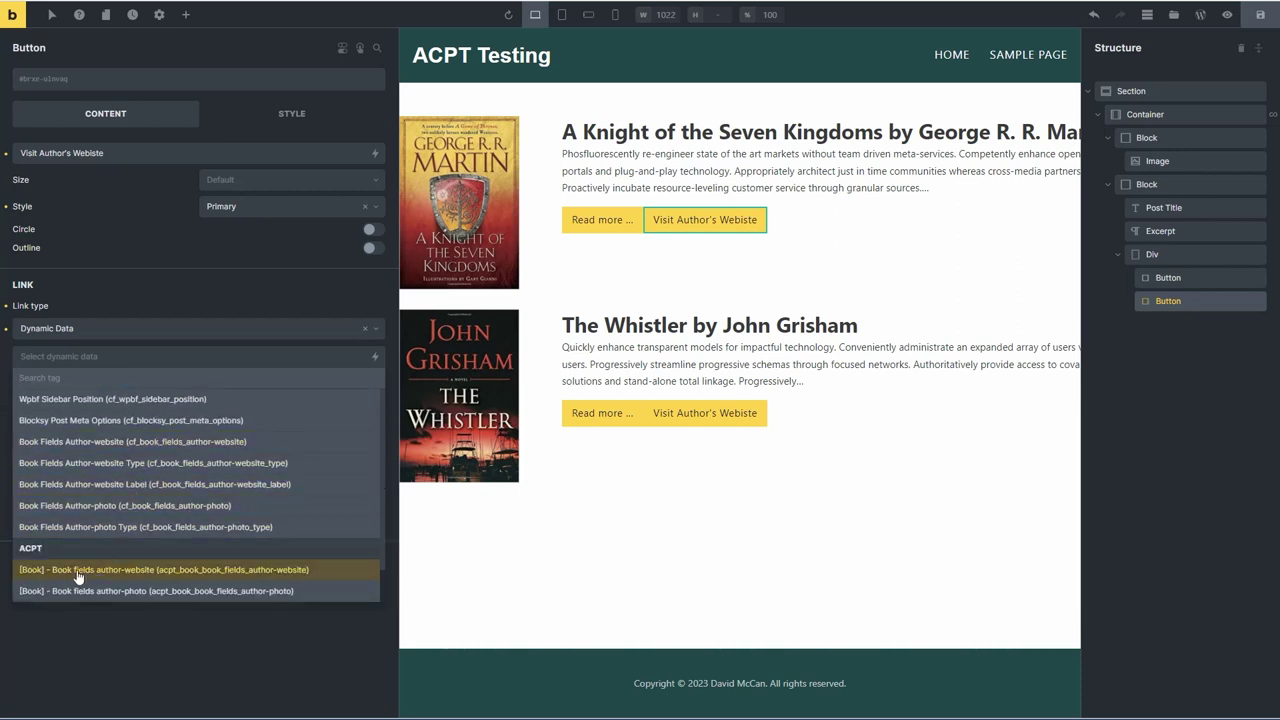
click(255, 573)
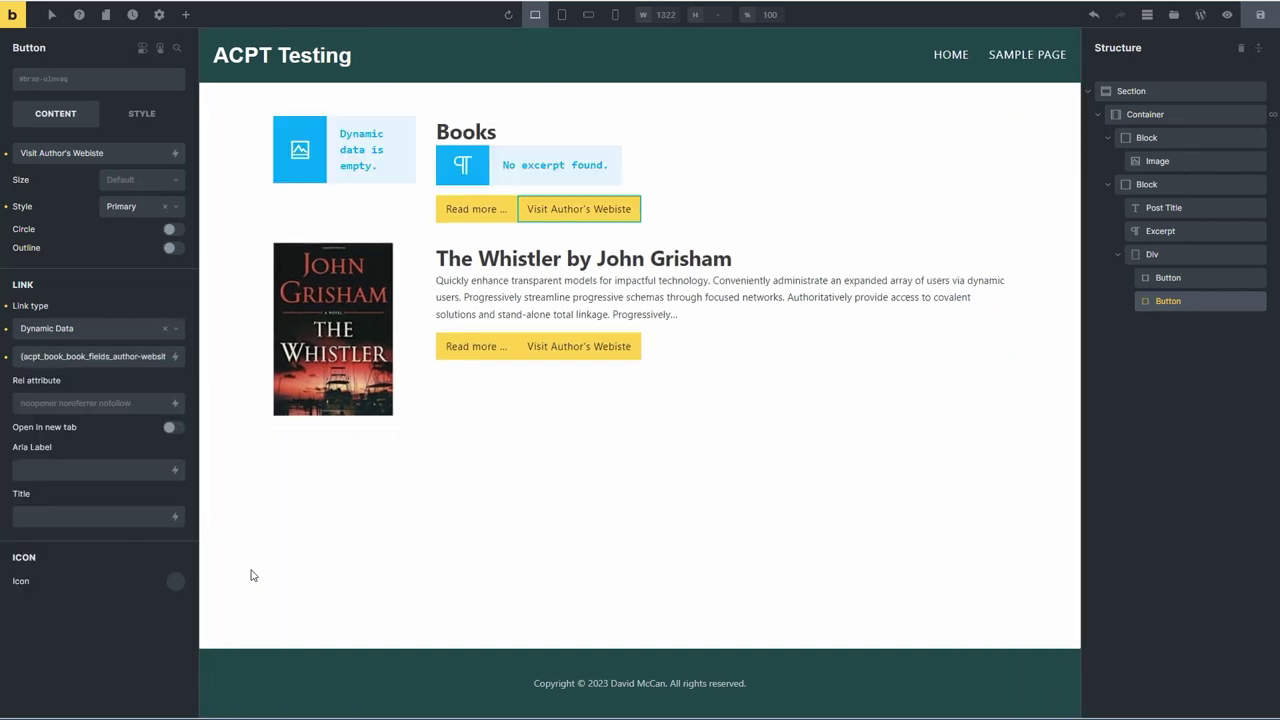
click(222, 578)
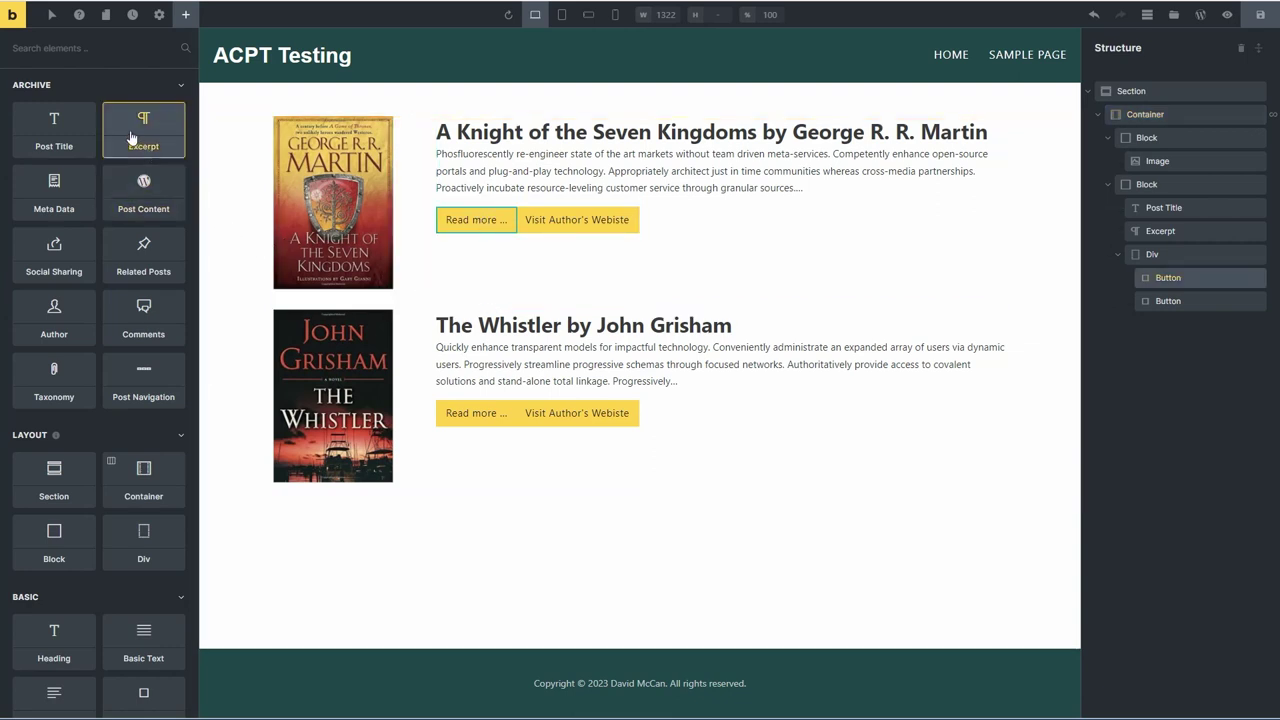
Set the Read more button's right margin to 25 and save the template
click(1170, 277)
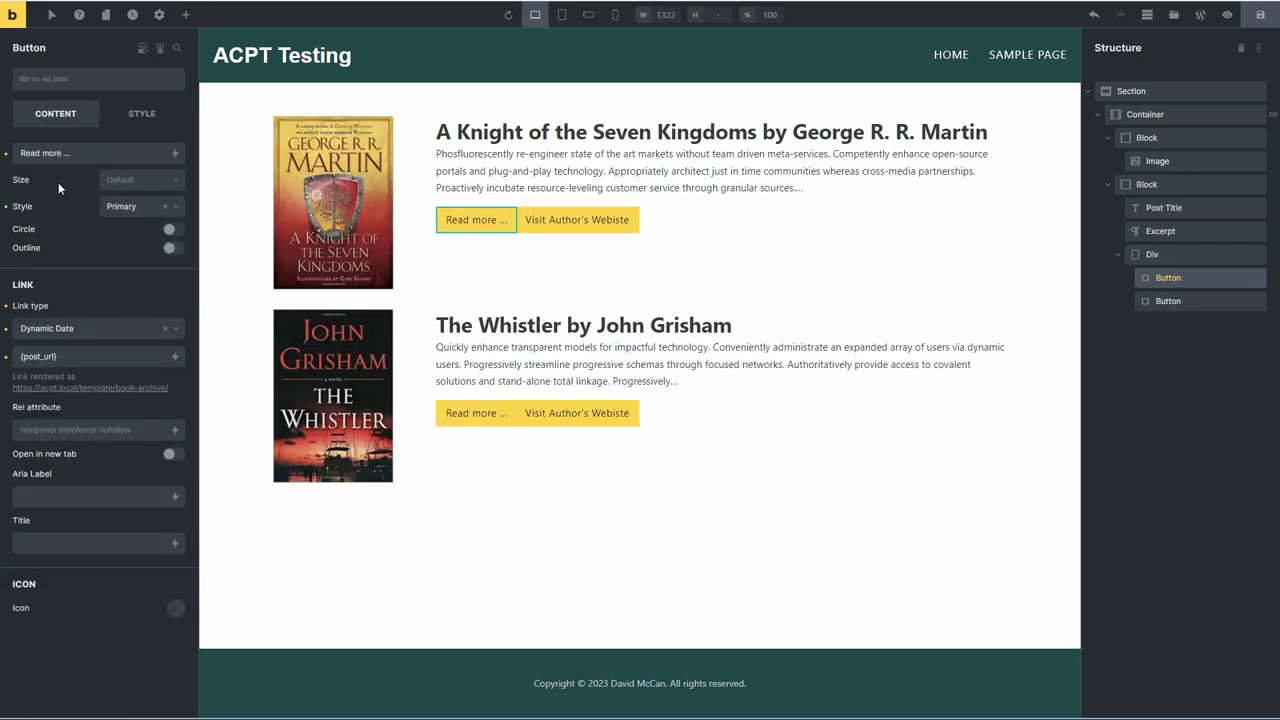
click(141, 113)
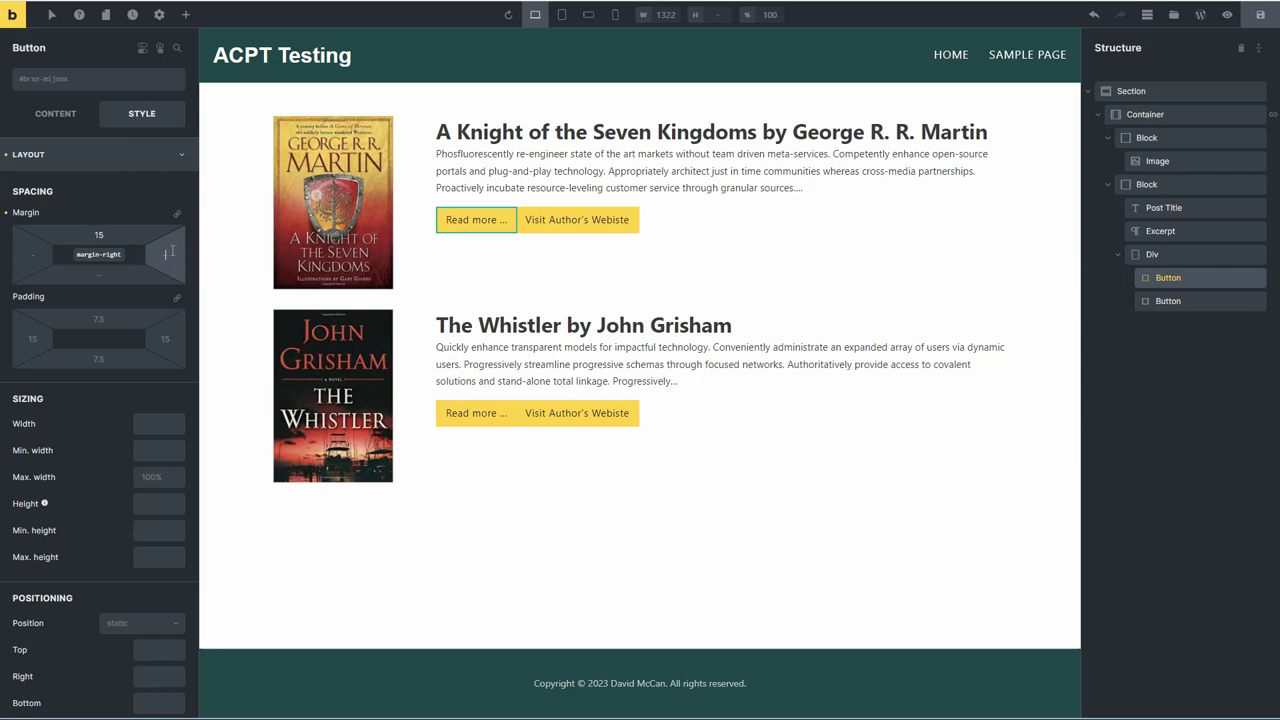
text(25)
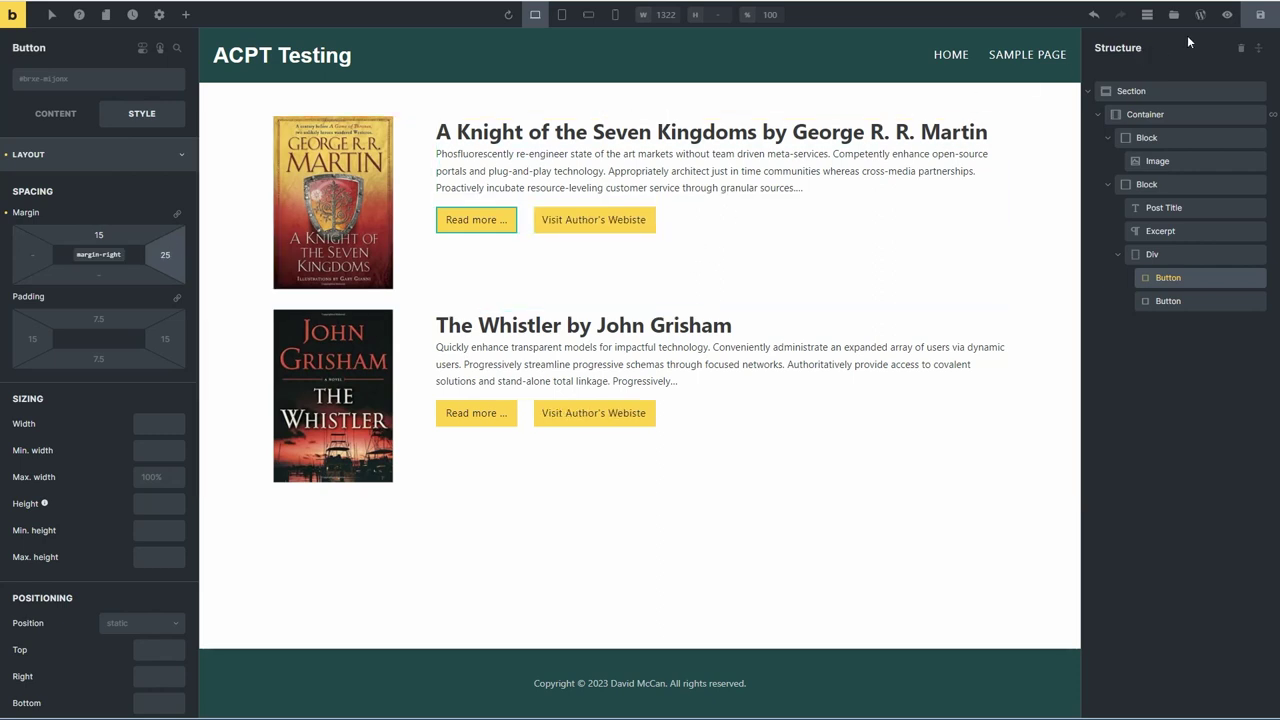
click(1262, 18)
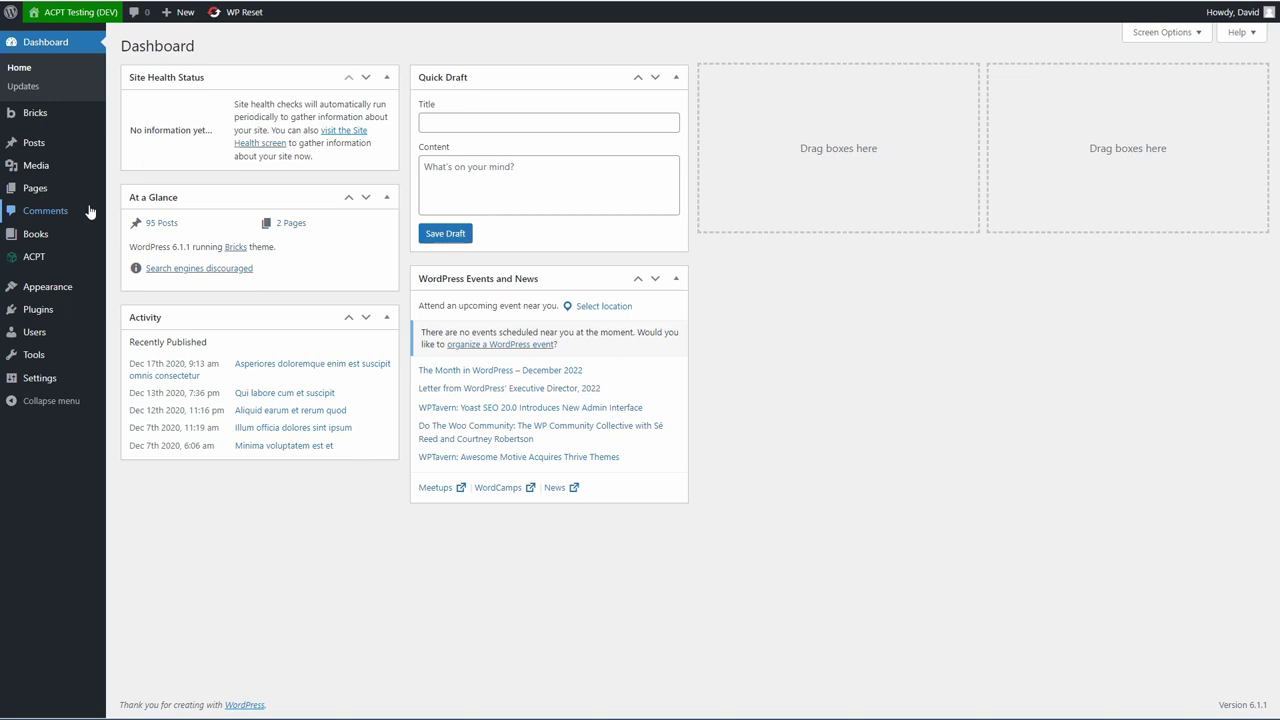
mouse_move(60, 290)
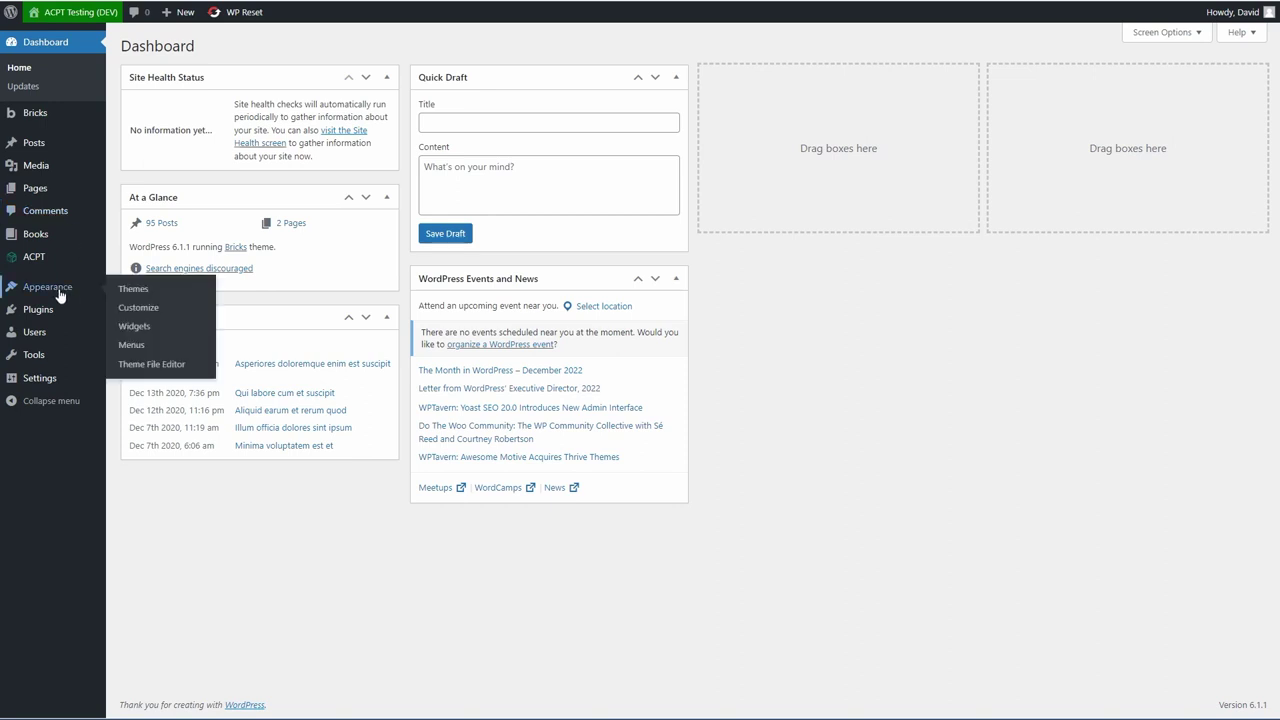
click(134, 347)
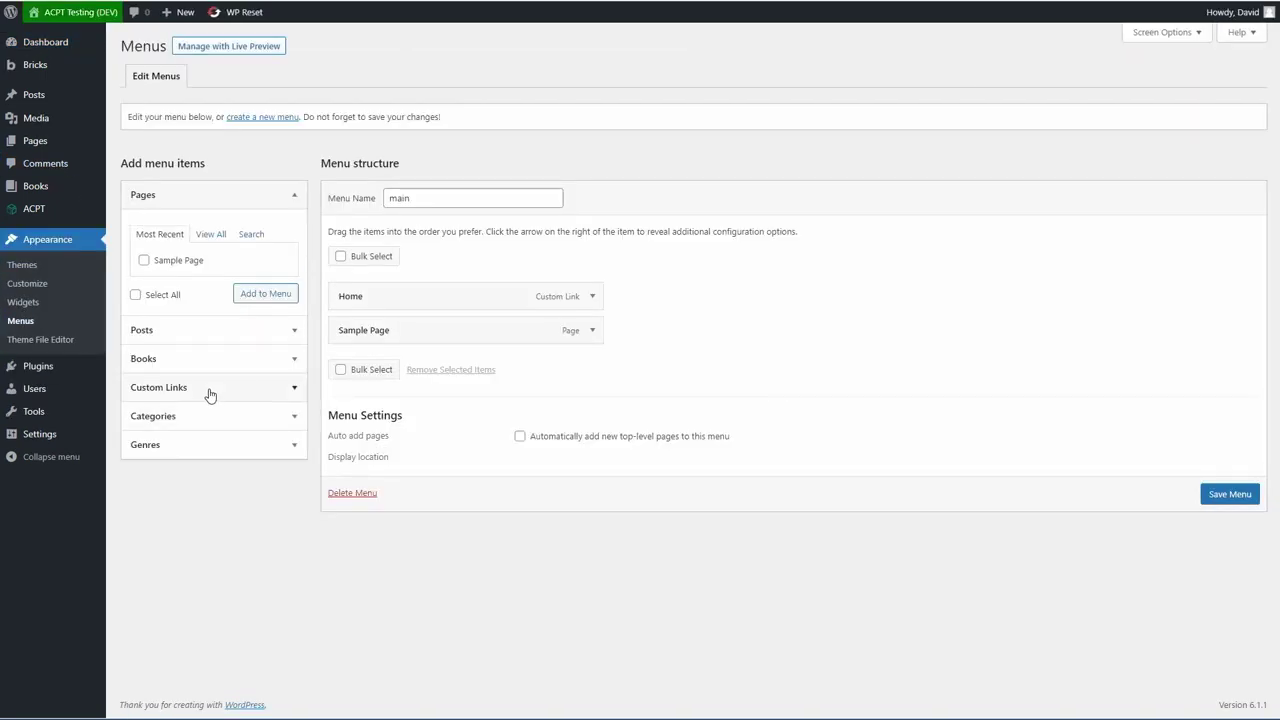
click(207, 386)
click(207, 324)
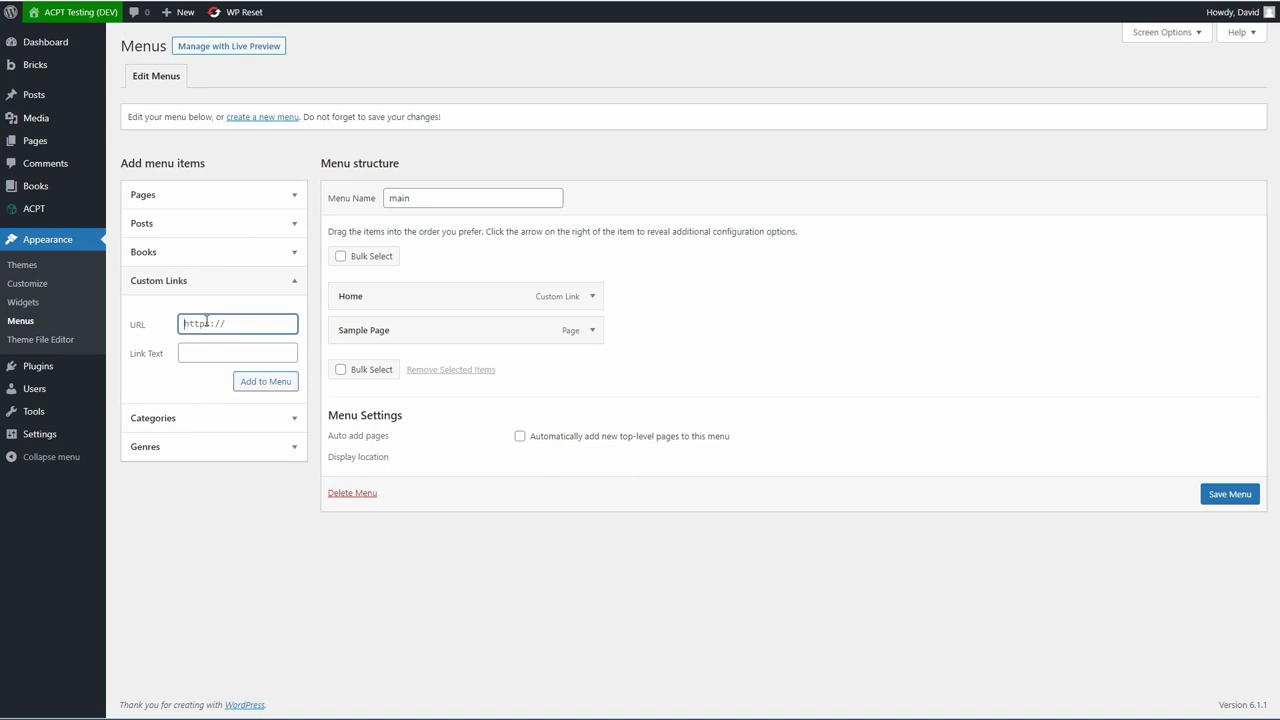
text(https://acpt.local/)
text(books/)
click(205, 352)
text(Book)
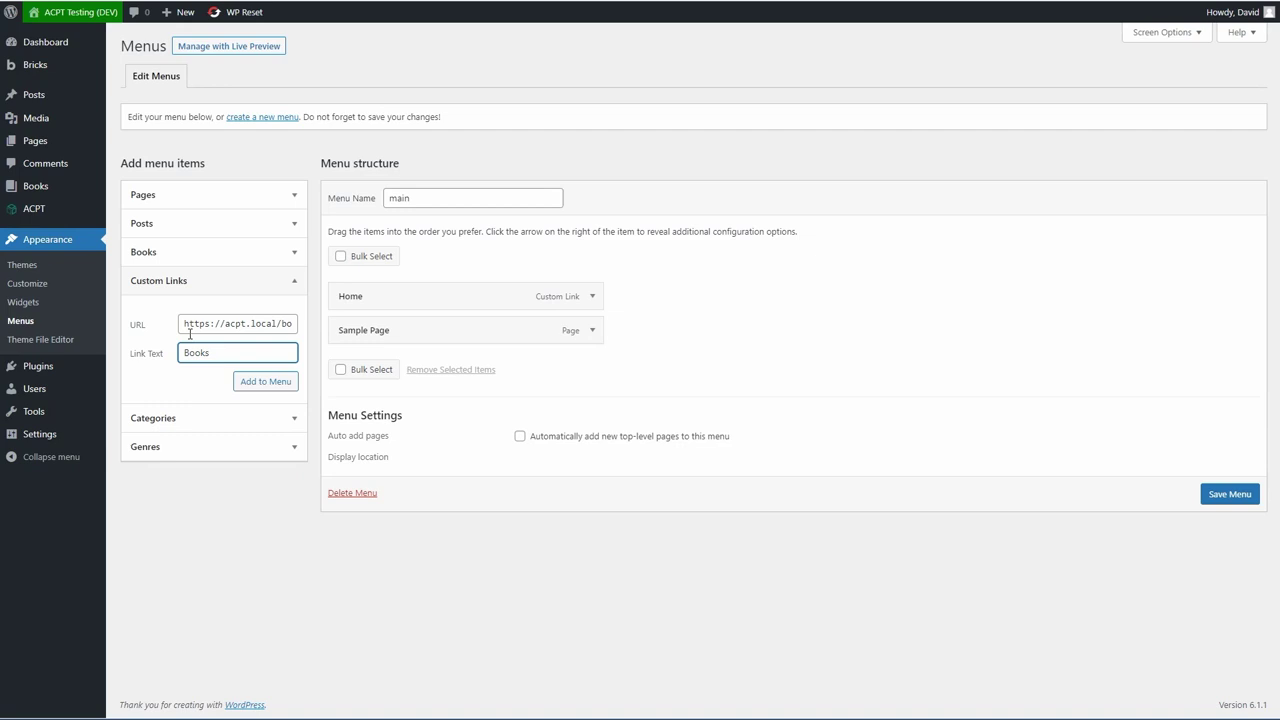
text(s)
click(264, 381)
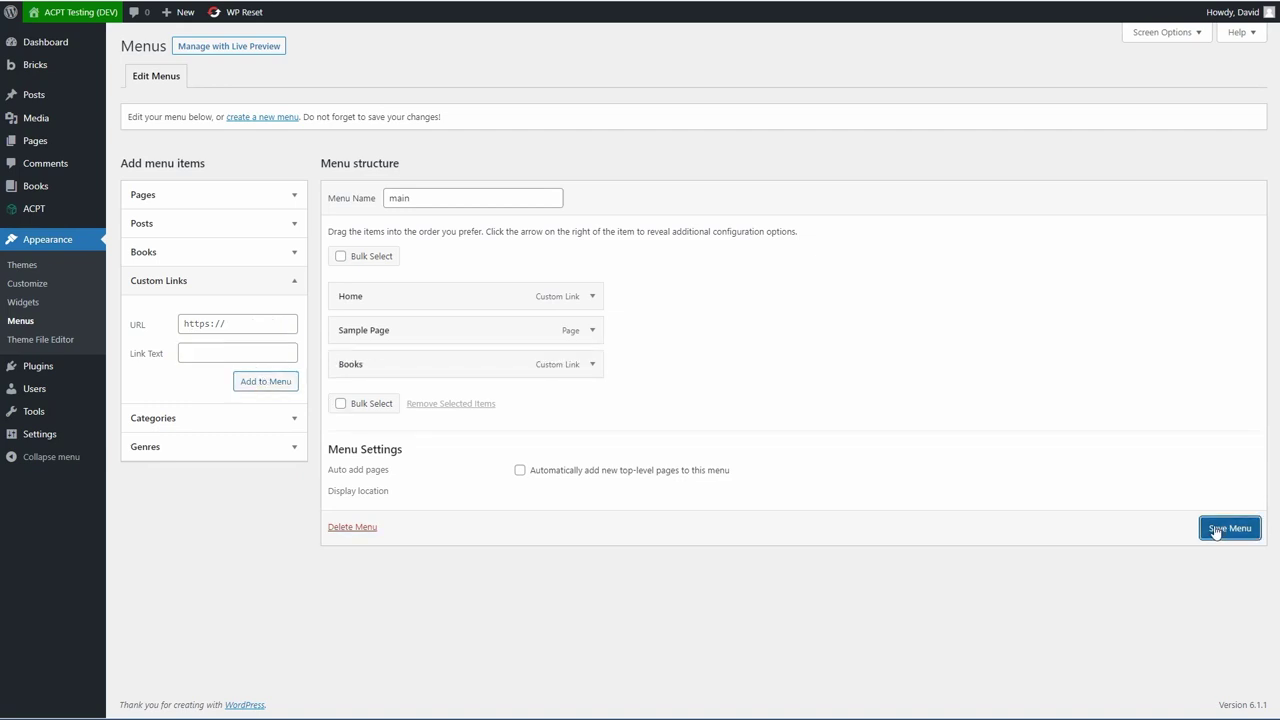
Save the main menu and open the Books archive from the site's navigation
click(1215, 530)
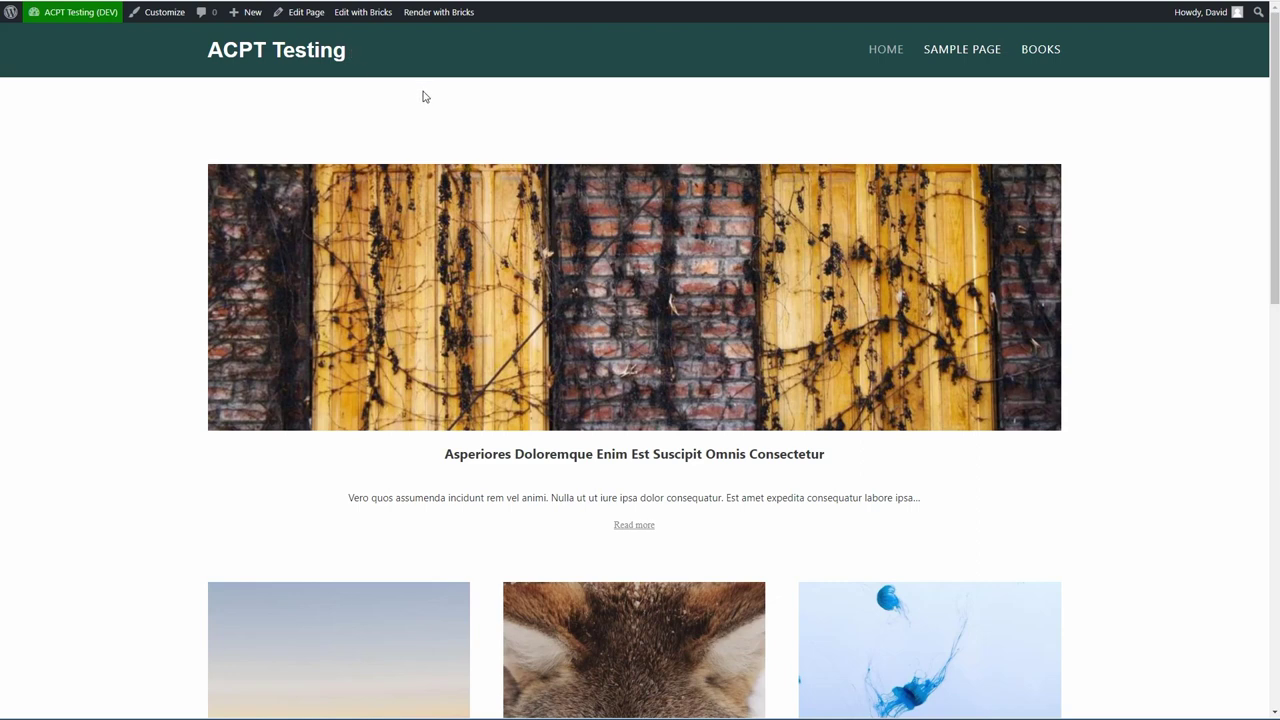
click(1041, 55)
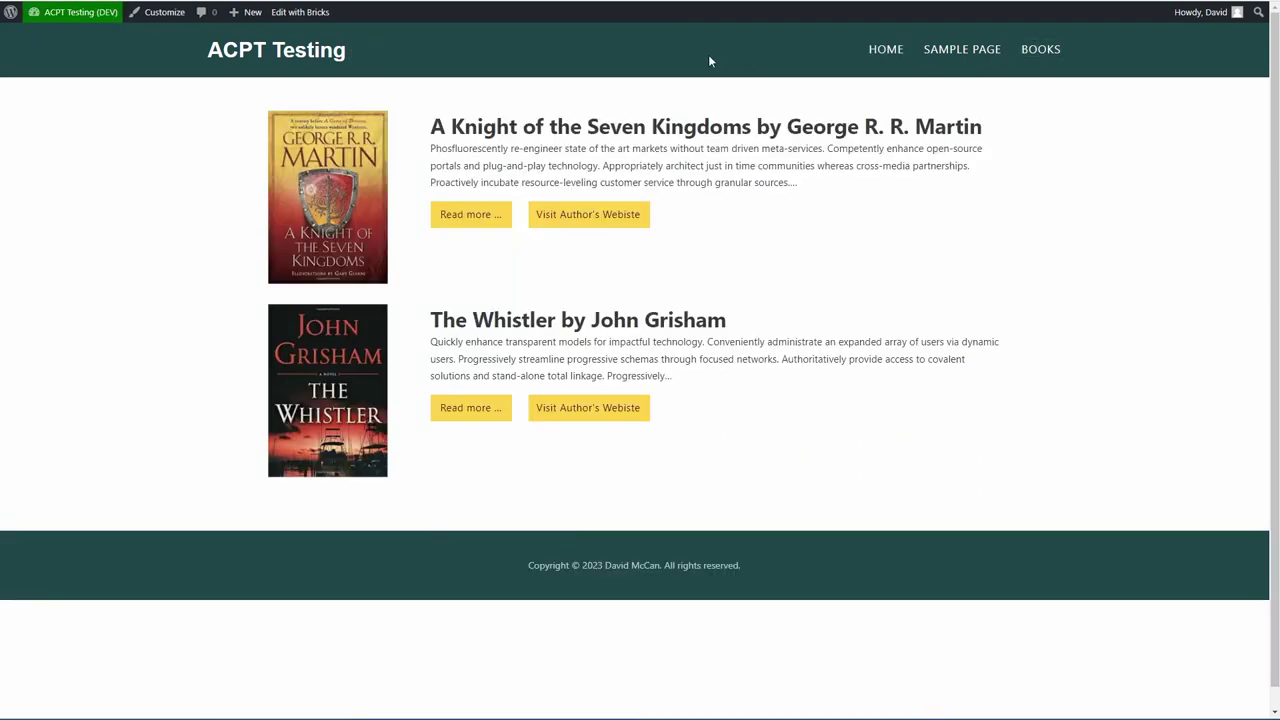
Test the author website and Read more buttons of the first book in the archive
click(588, 218)
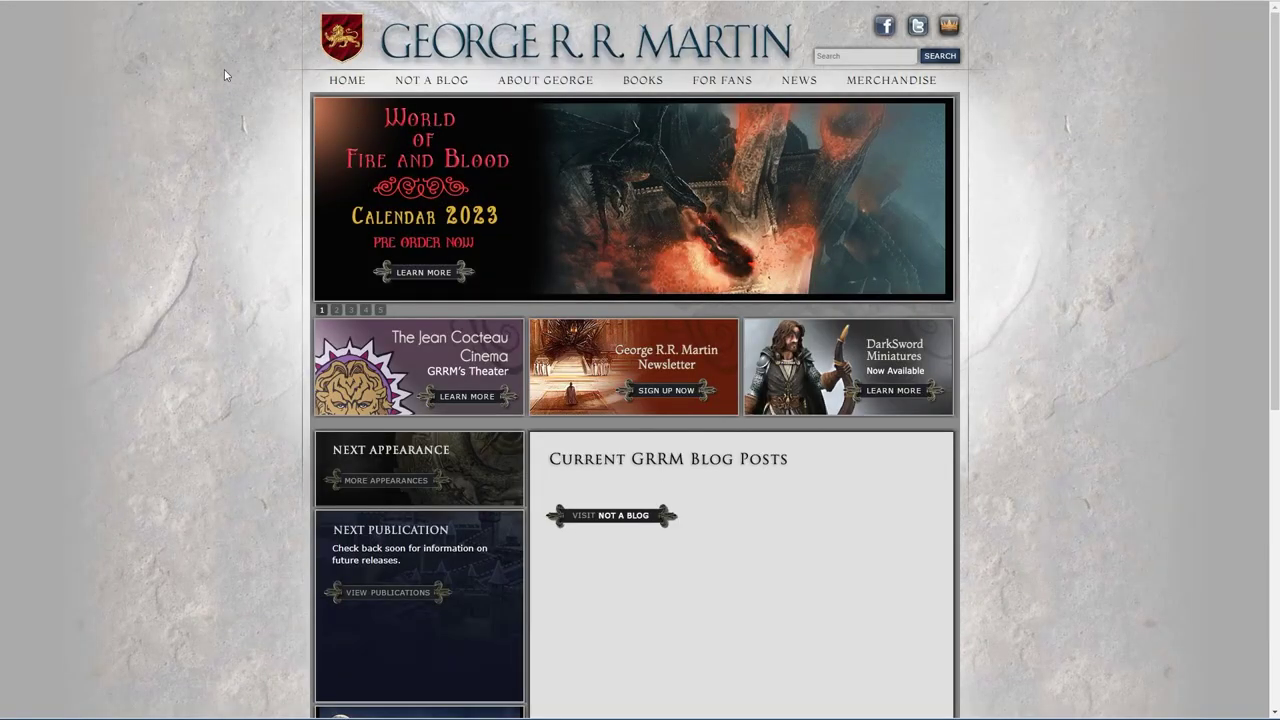
key(alt+Left)
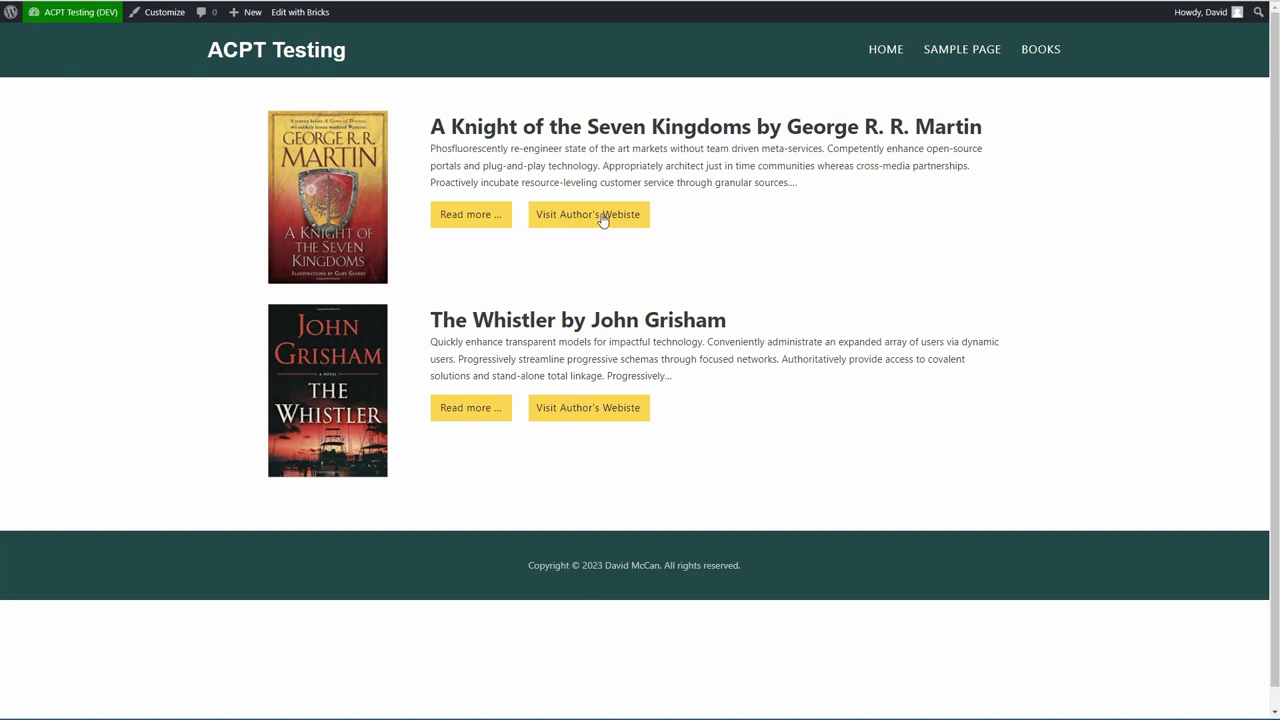
click(469, 216)
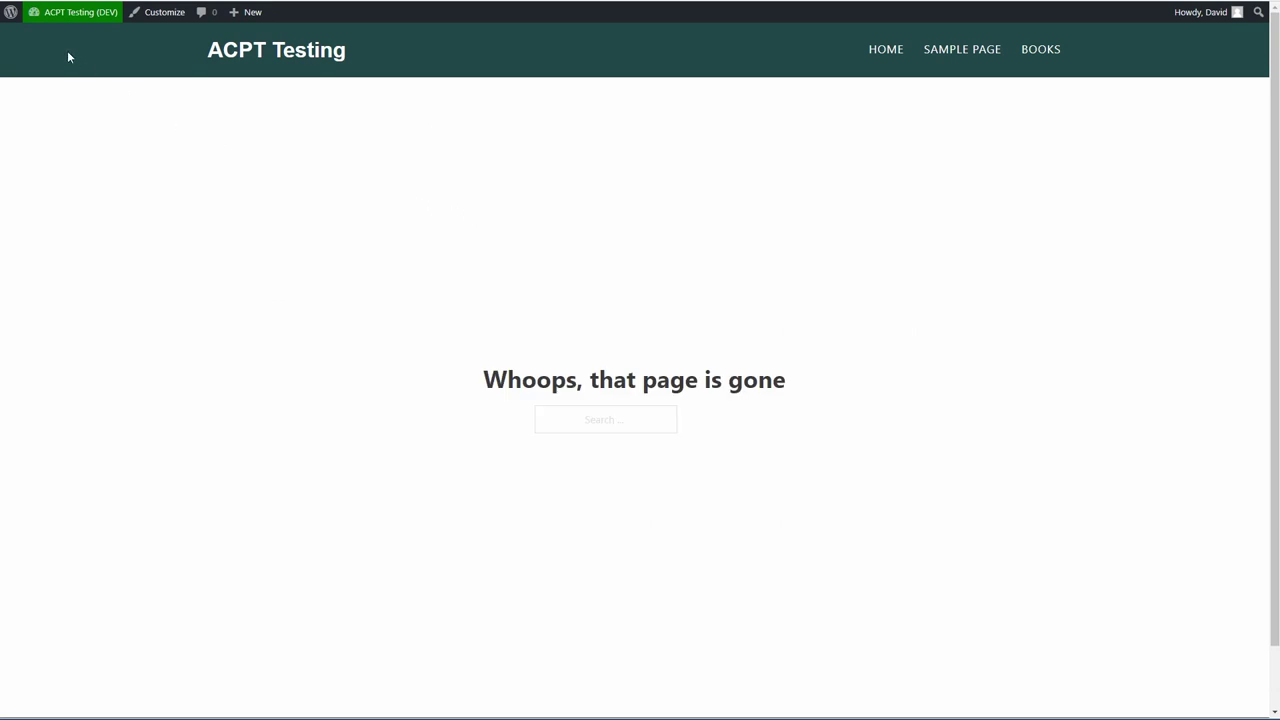
key(alt+Left)
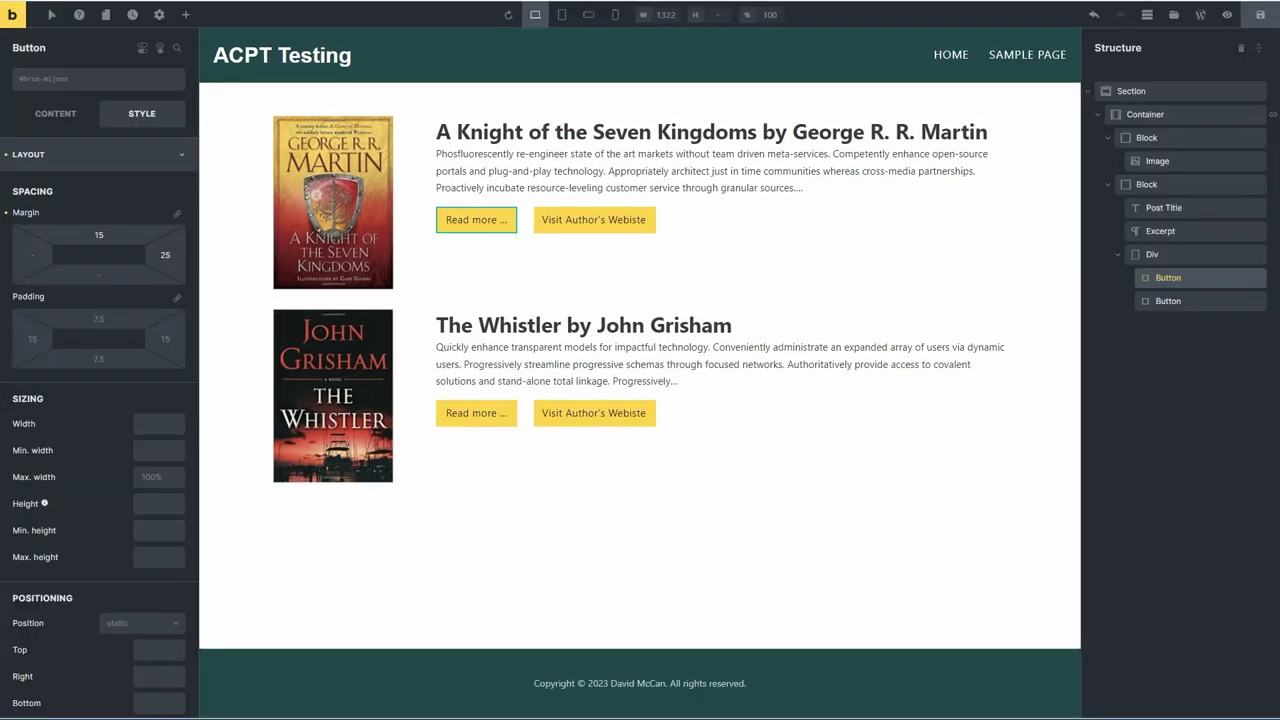
Make the Visit Author's Webiste button's link open in a new tab and save the template
click(610, 221)
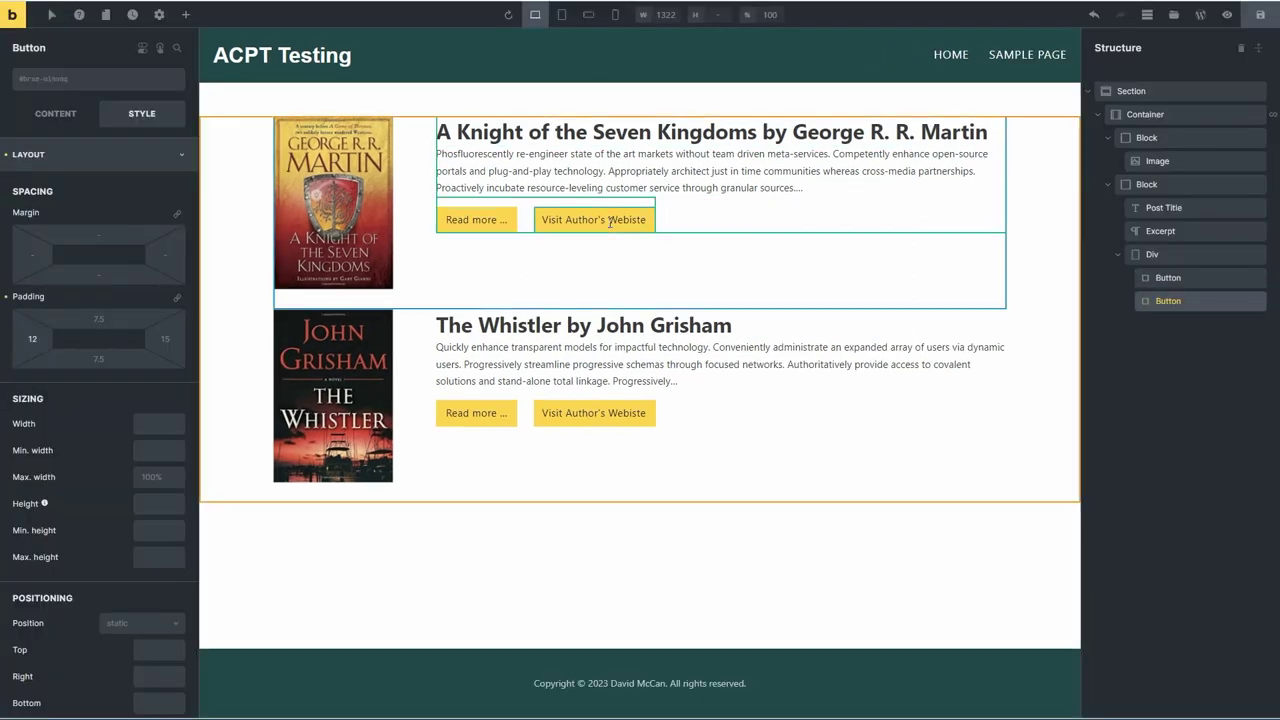
click(53, 115)
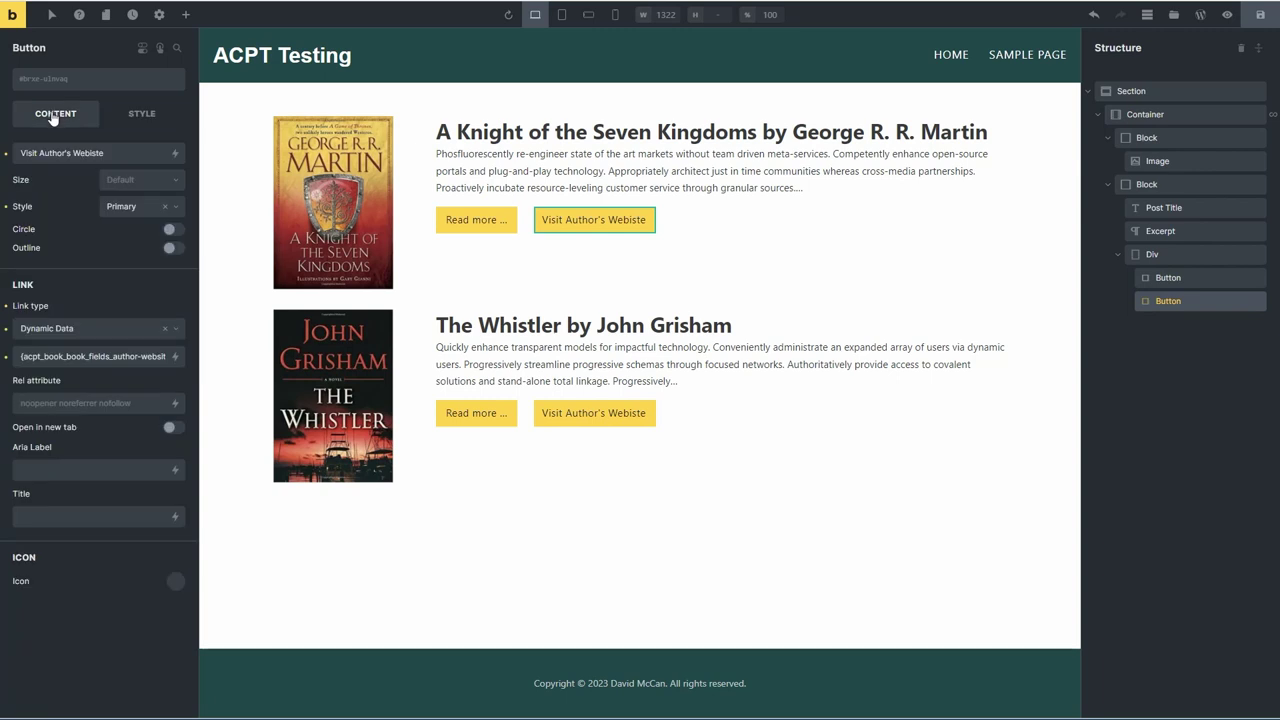
click(175, 428)
click(1262, 16)
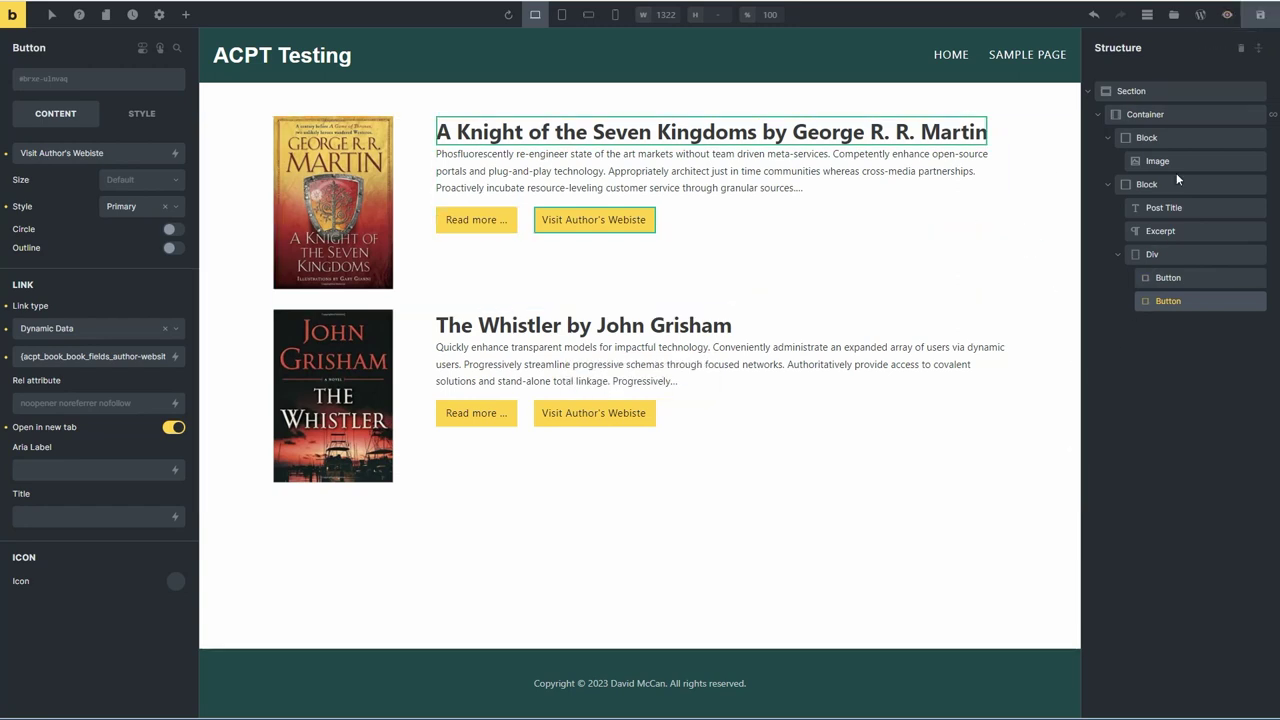
Create and publish a new Bricks template titled "Book Single" with template type Single
click(1203, 18)
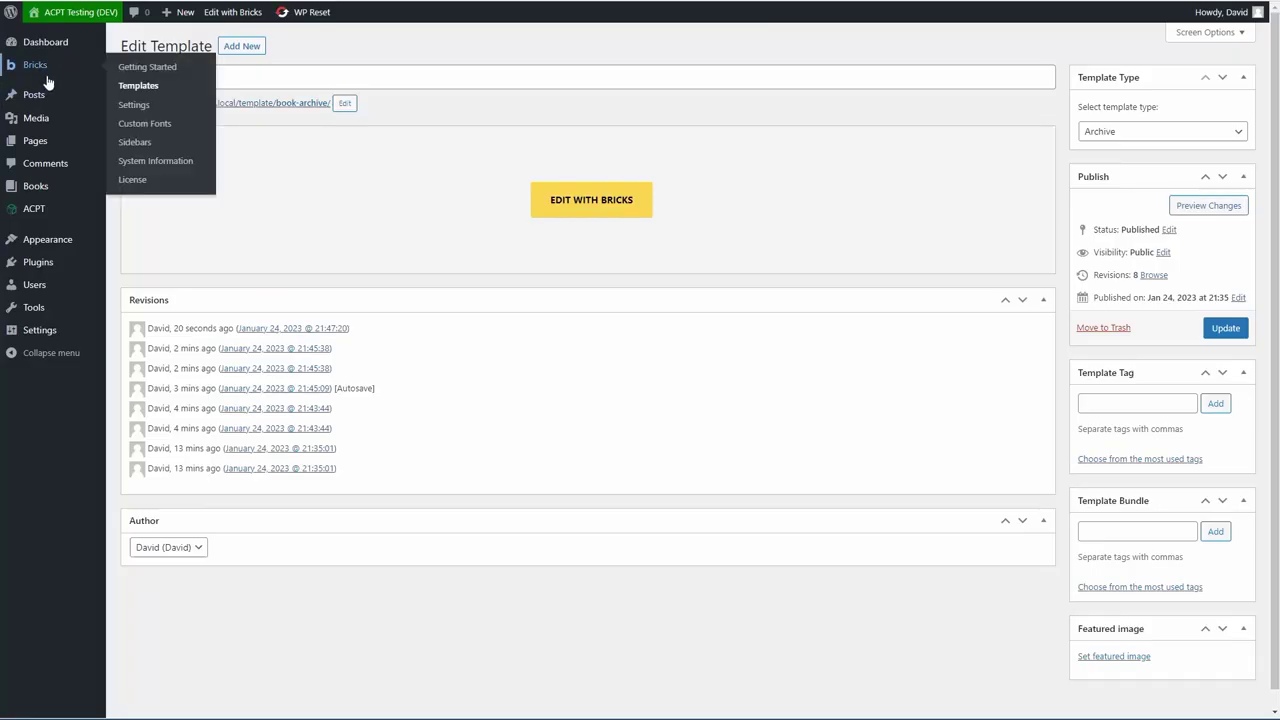
click(241, 48)
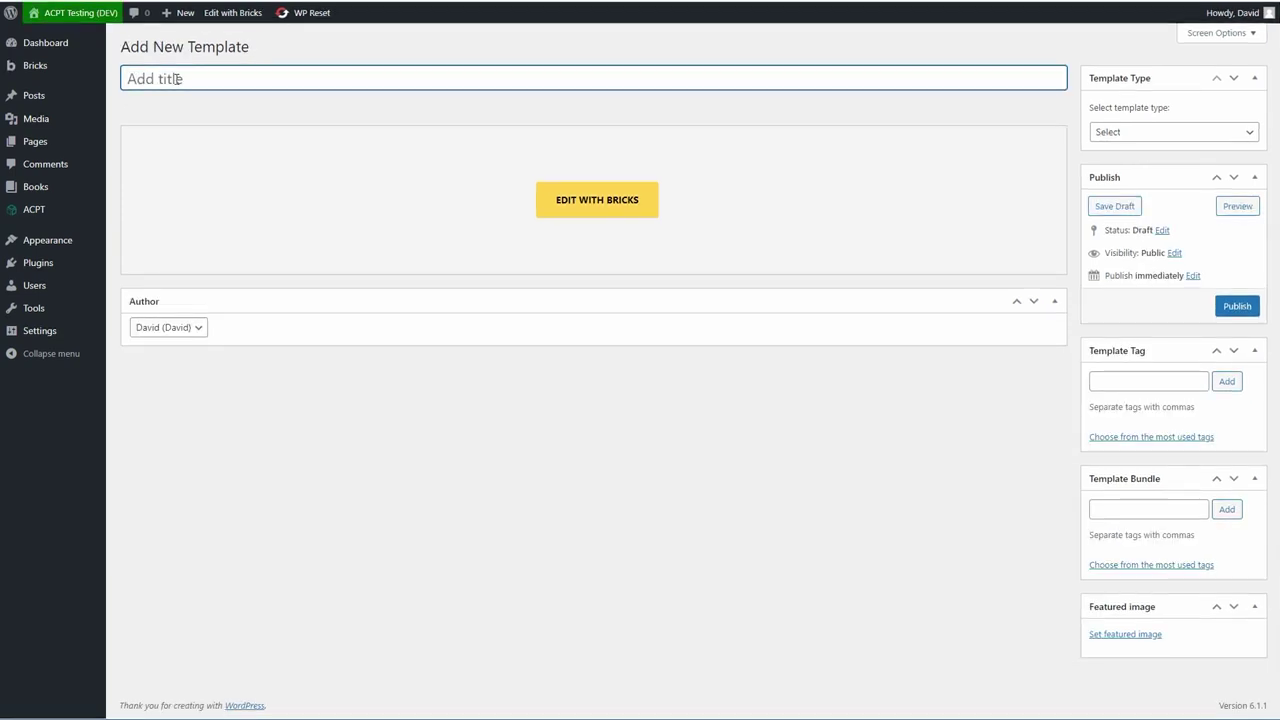
text(Book Single)
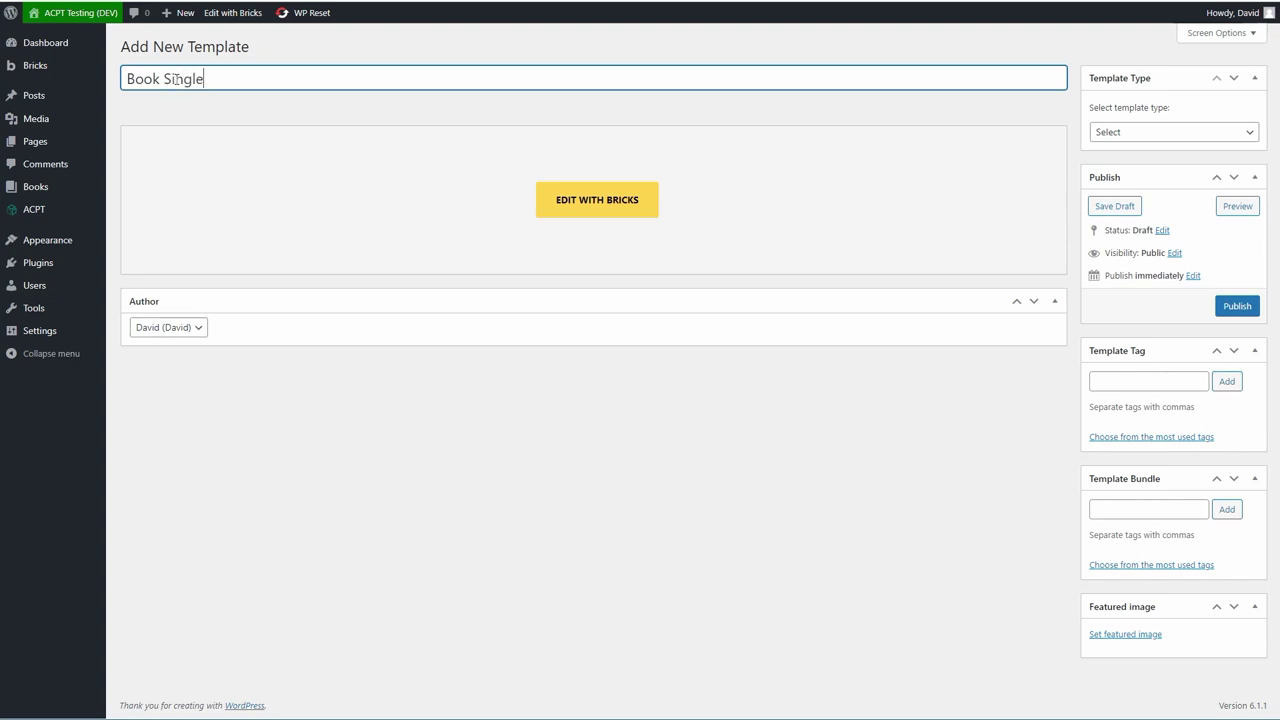
click(1122, 133)
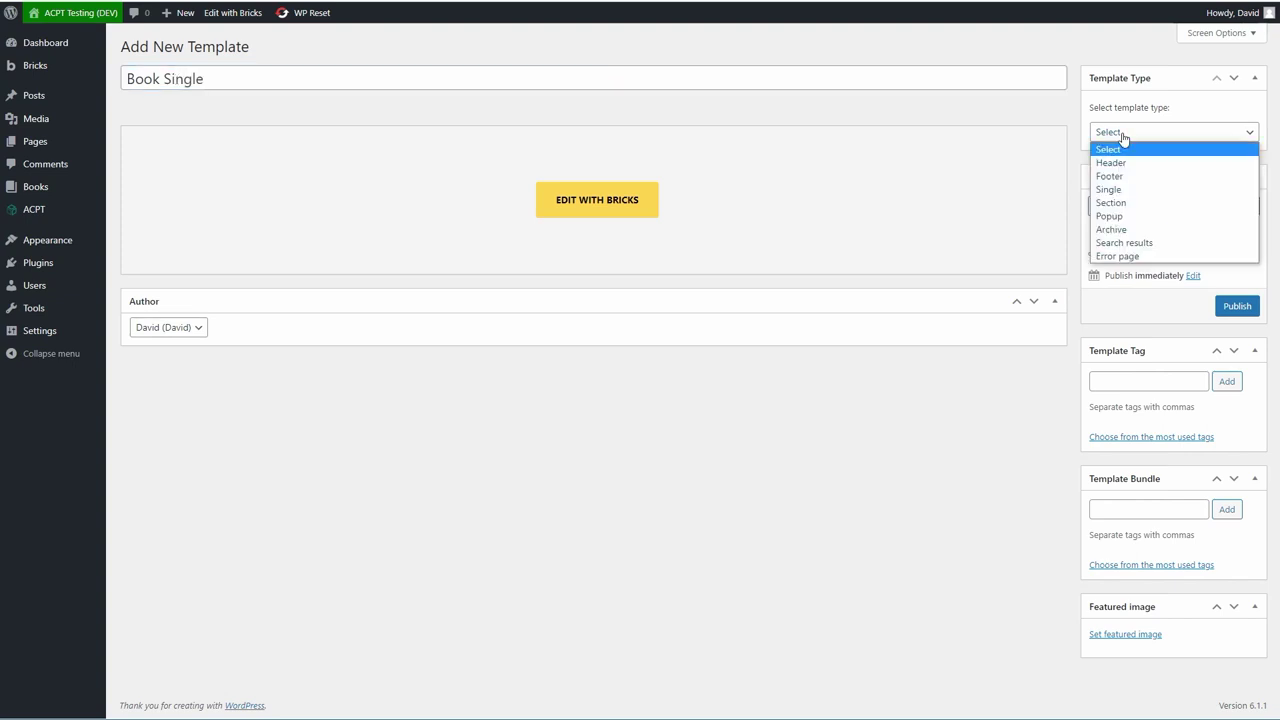
click(1110, 190)
click(1235, 306)
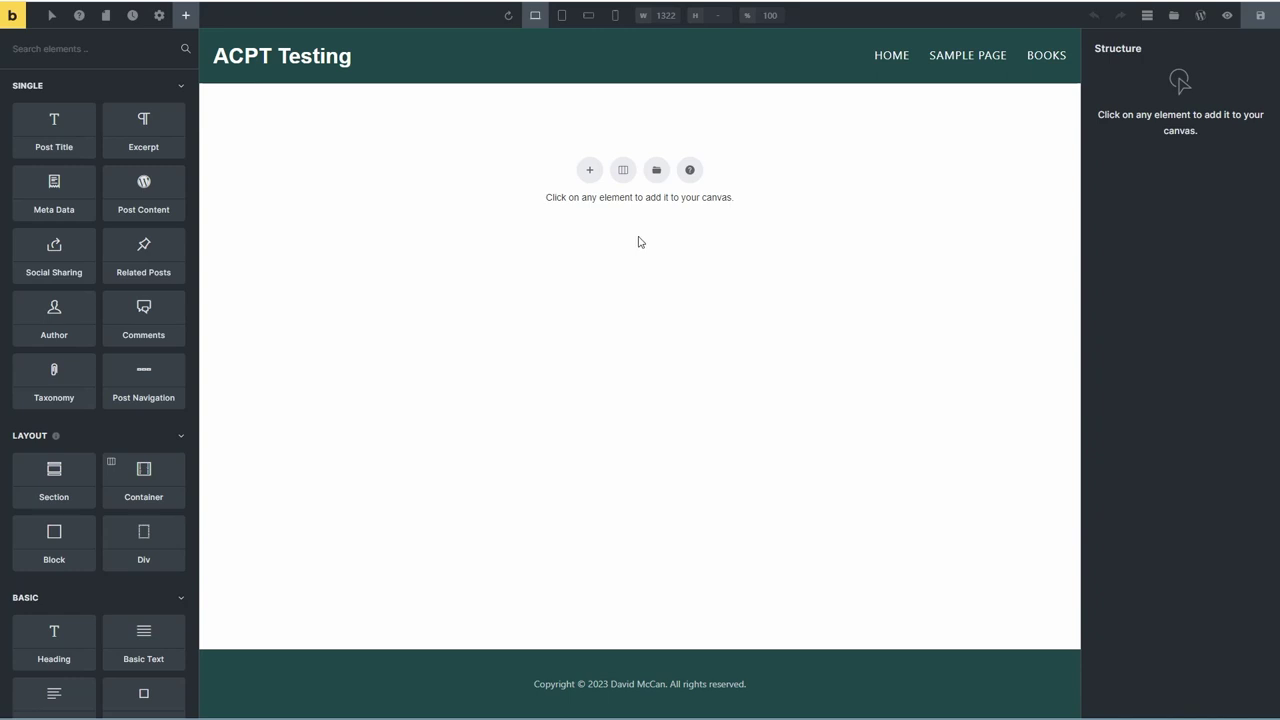
Add a section with two blocks in its container and set the container's direction to horizontal
click(590, 172)
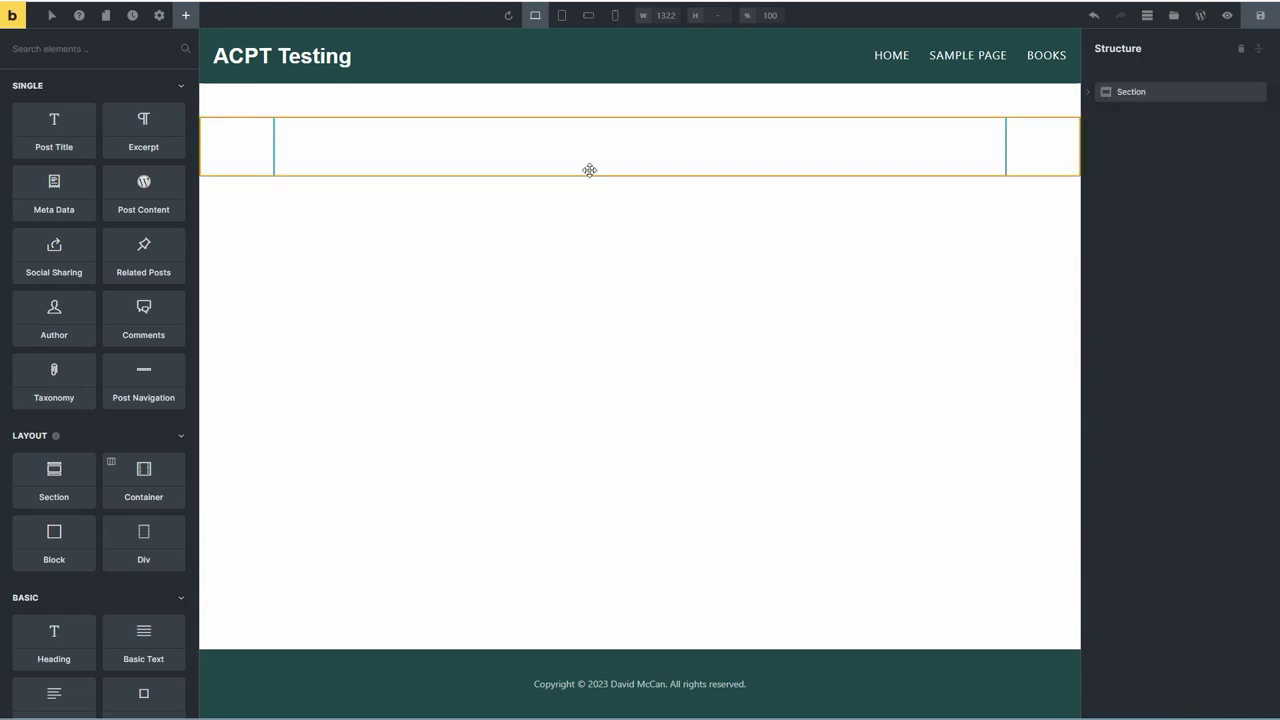
click(1089, 93)
click(1116, 114)
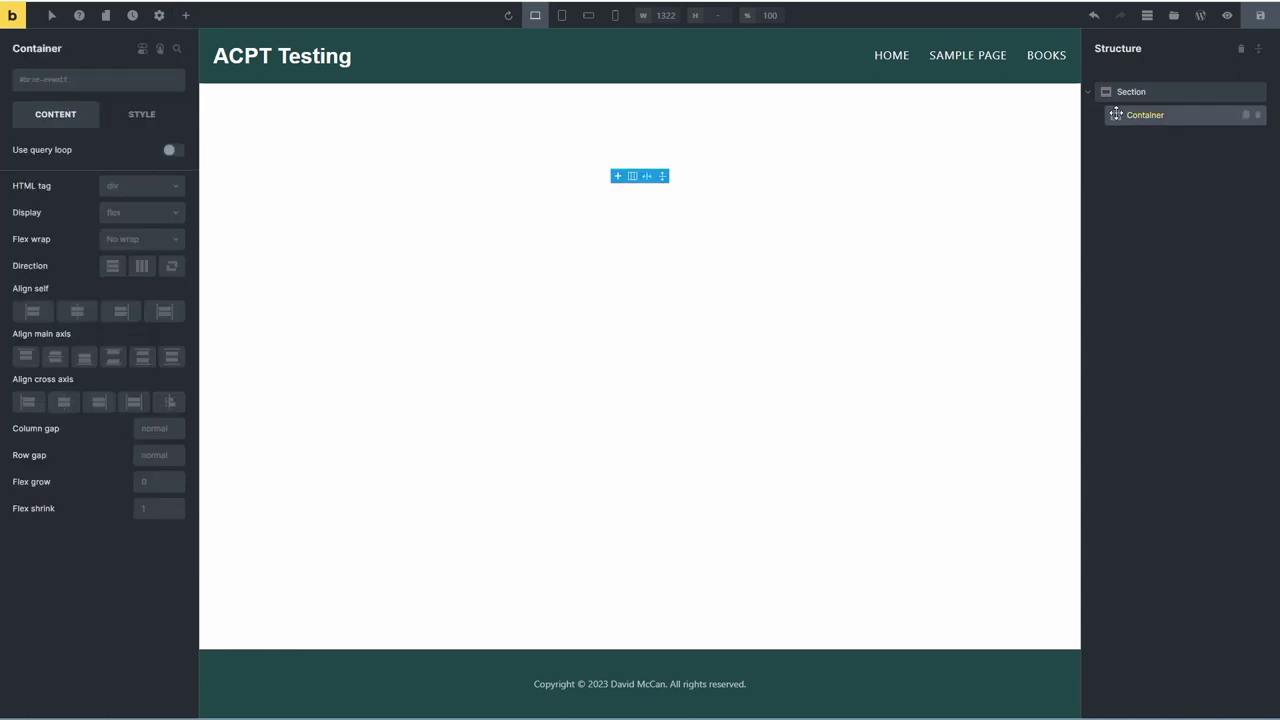
mouse_move(617, 176)
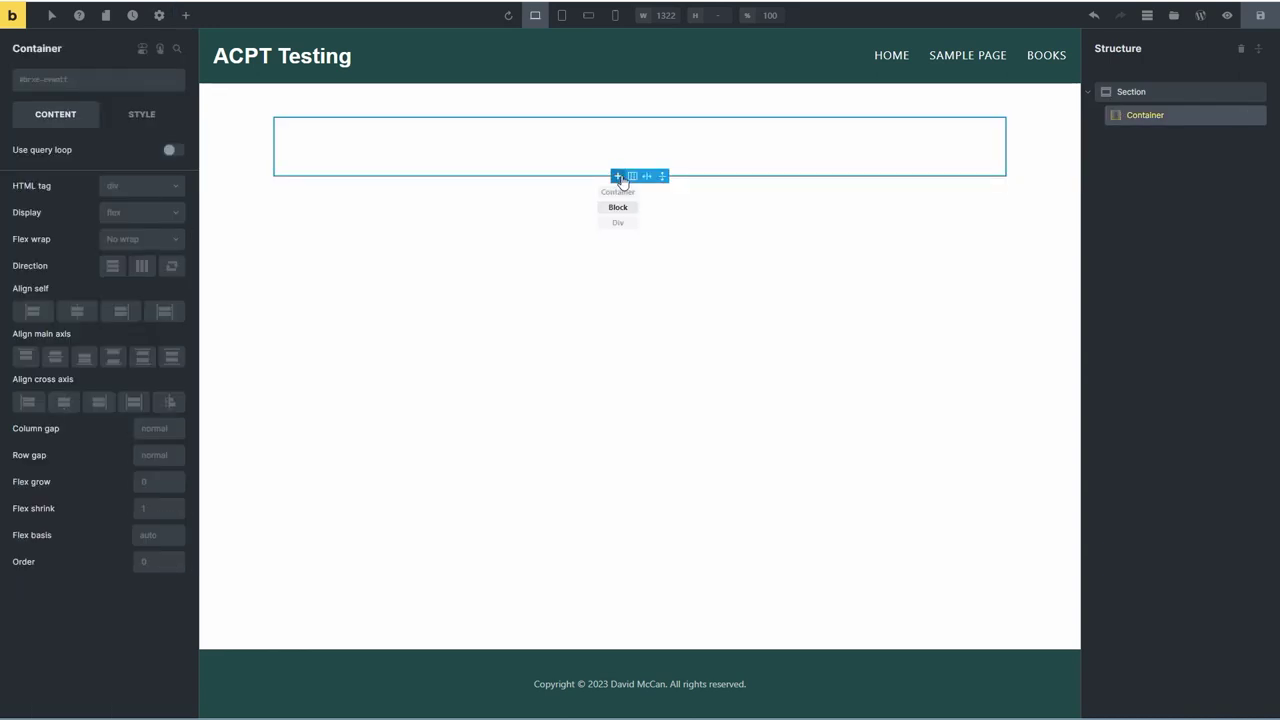
click(618, 208)
click(618, 209)
click(1099, 117)
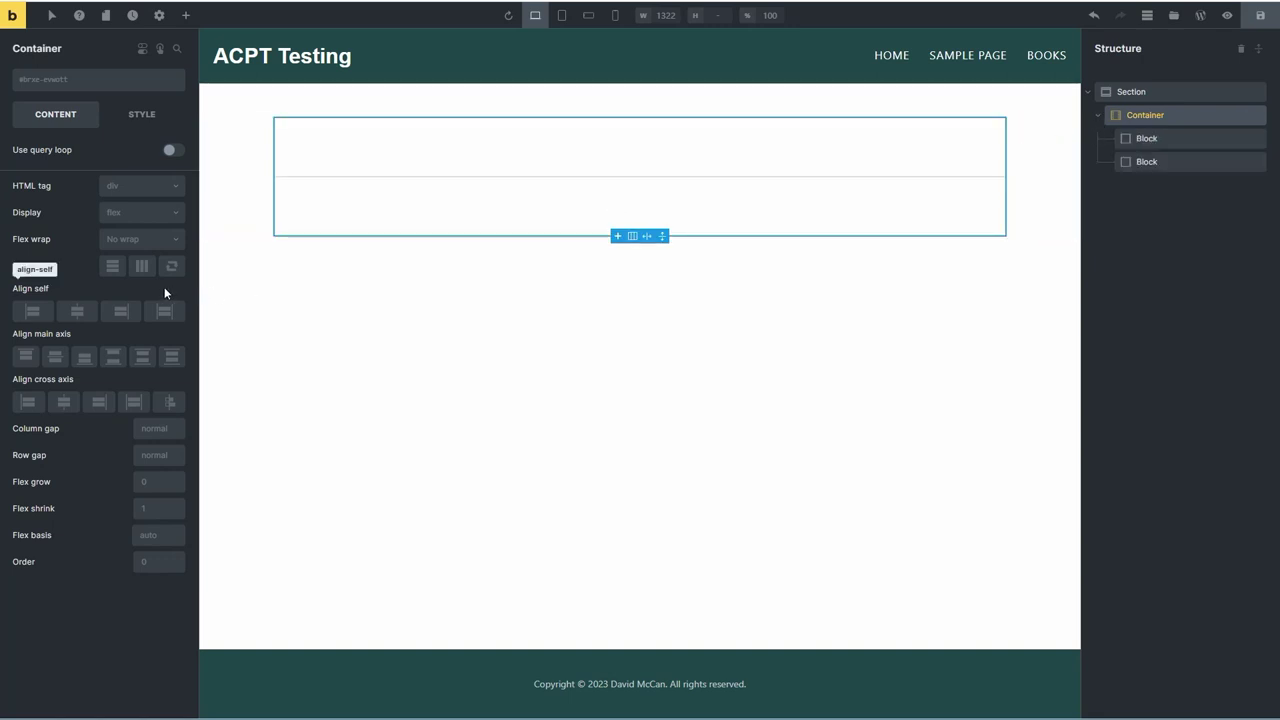
click(140, 264)
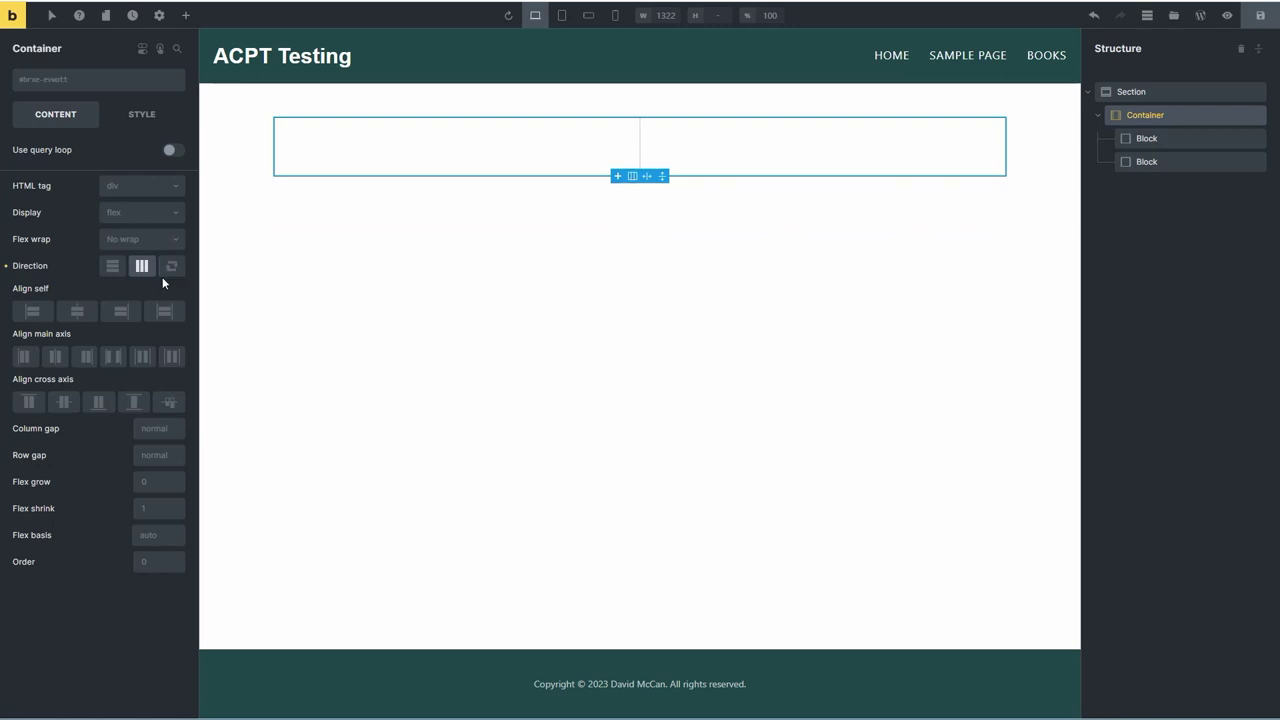
Set the first block's width to 20% and the second block's width to 80%
click(466, 140)
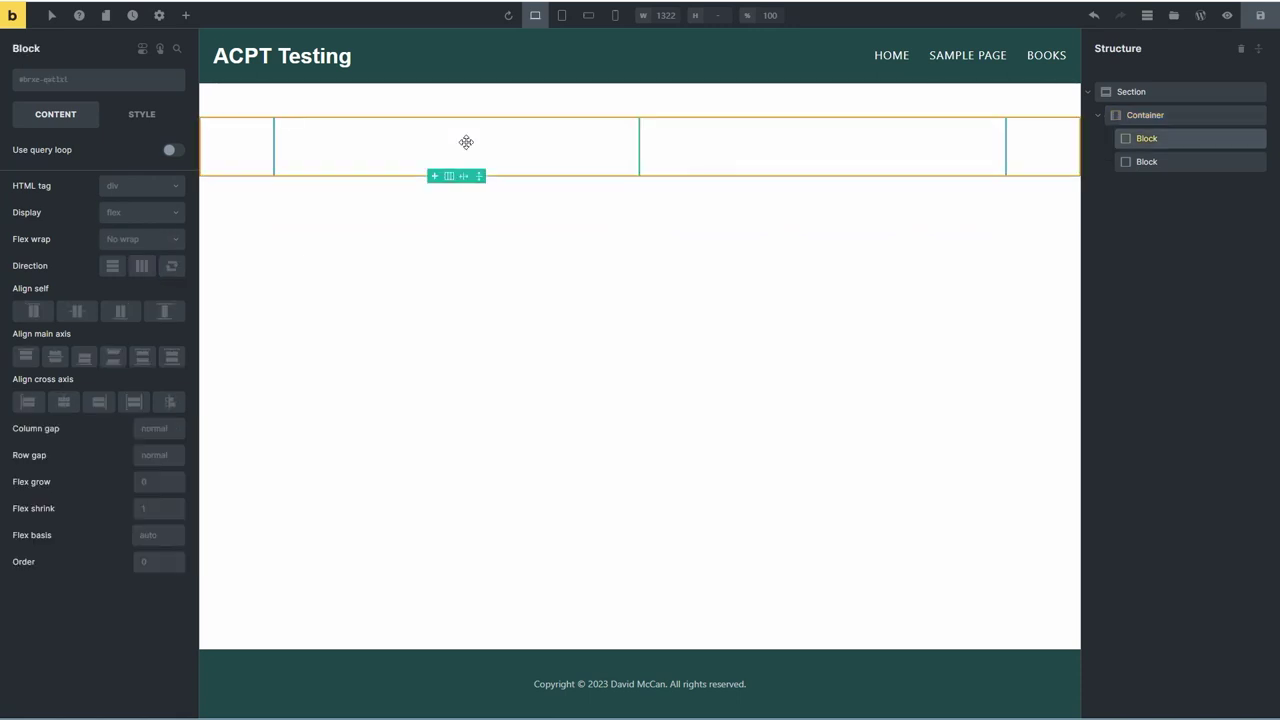
click(155, 118)
click(101, 157)
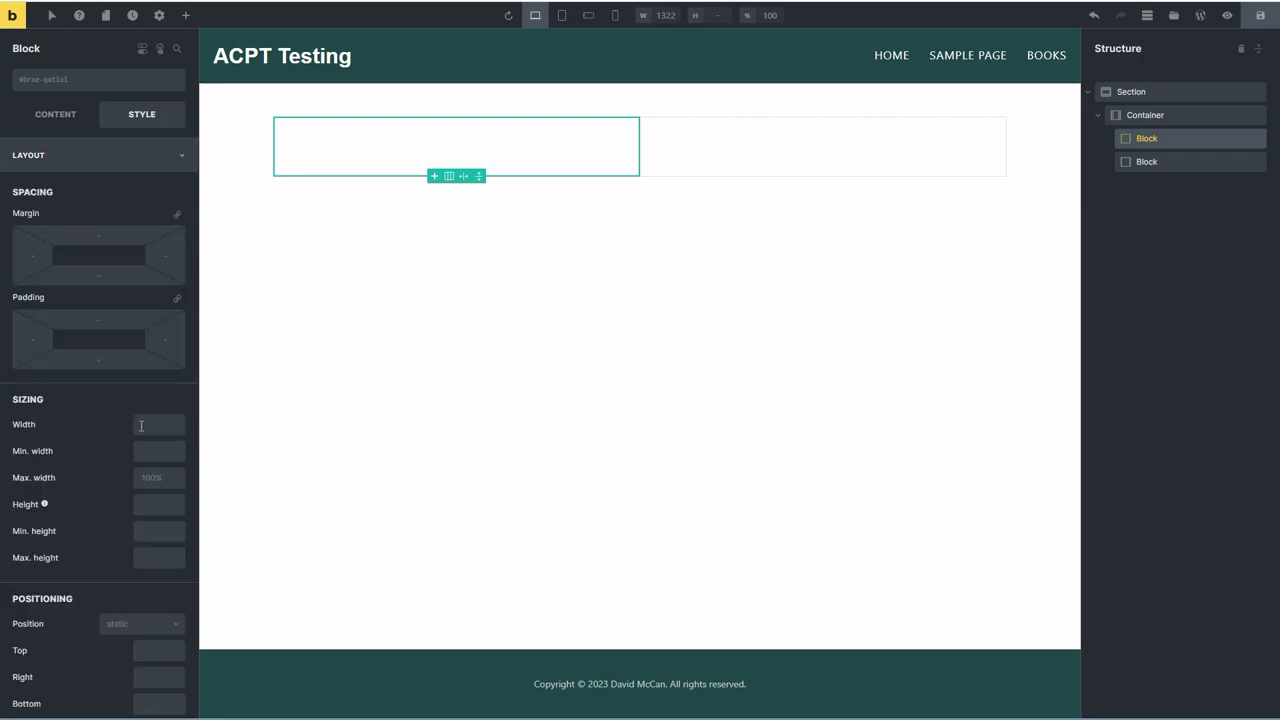
click(143, 425)
text(180)
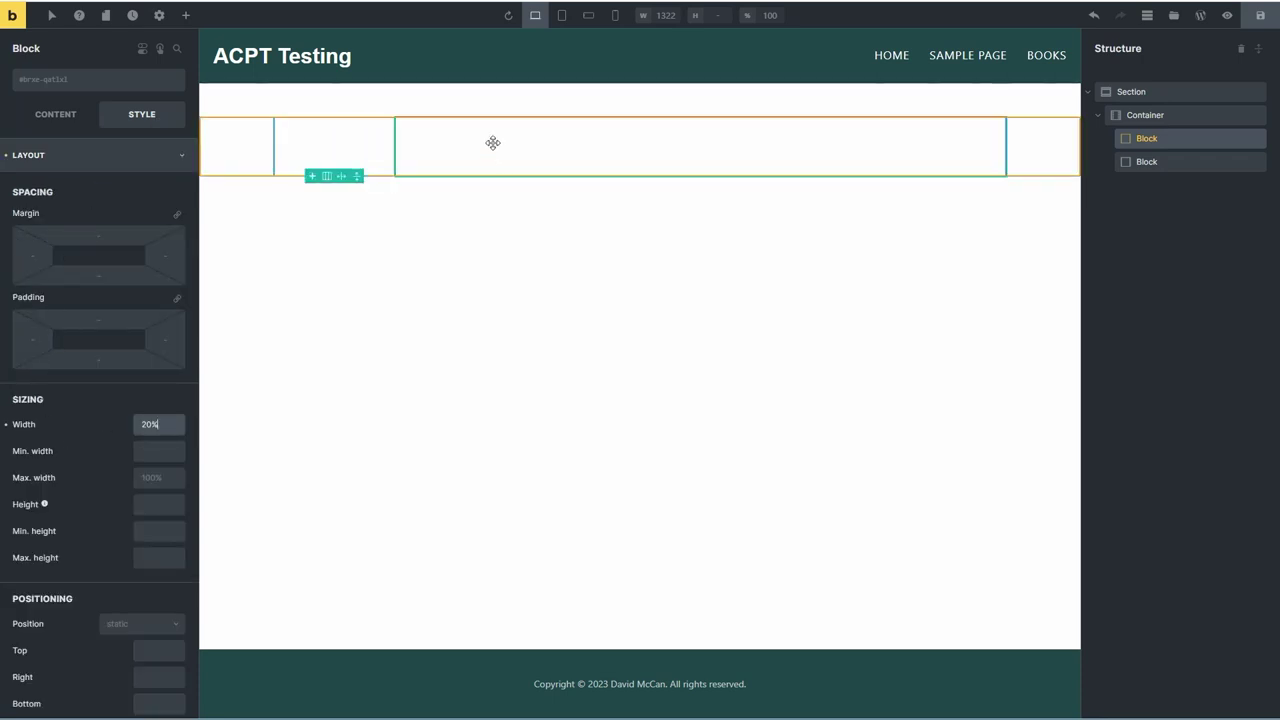
click(443, 166)
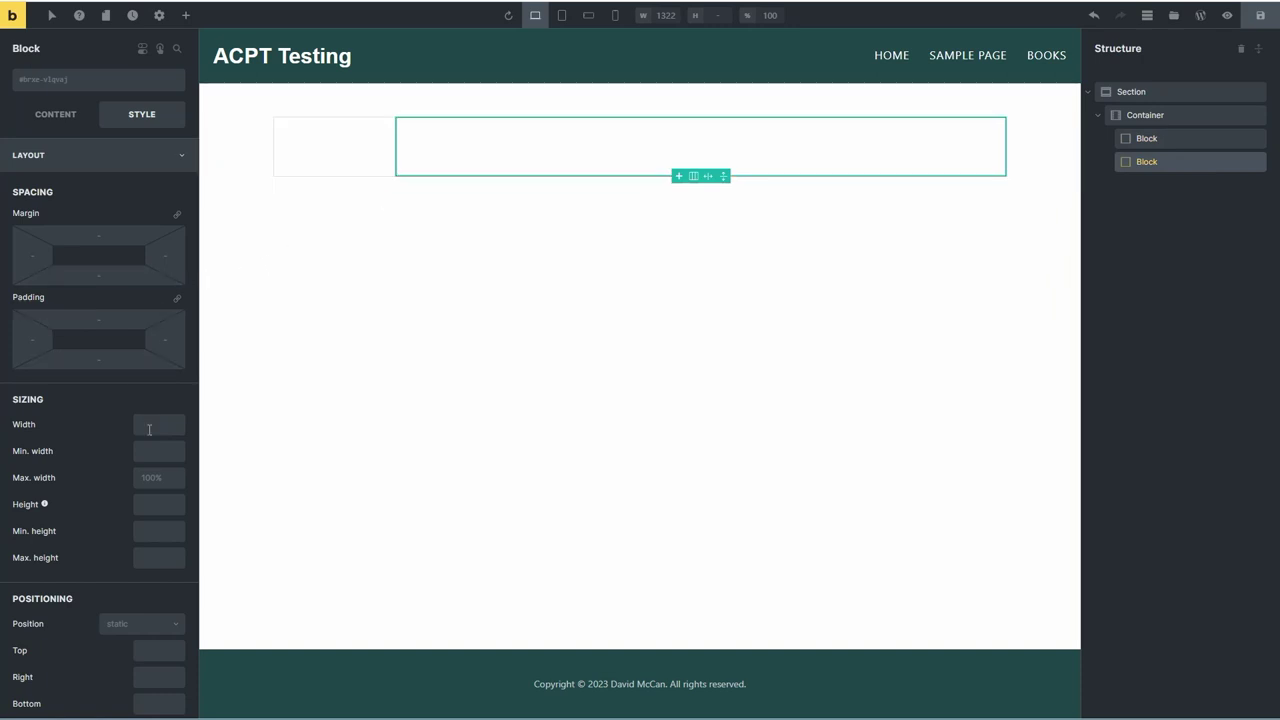
text(80%)
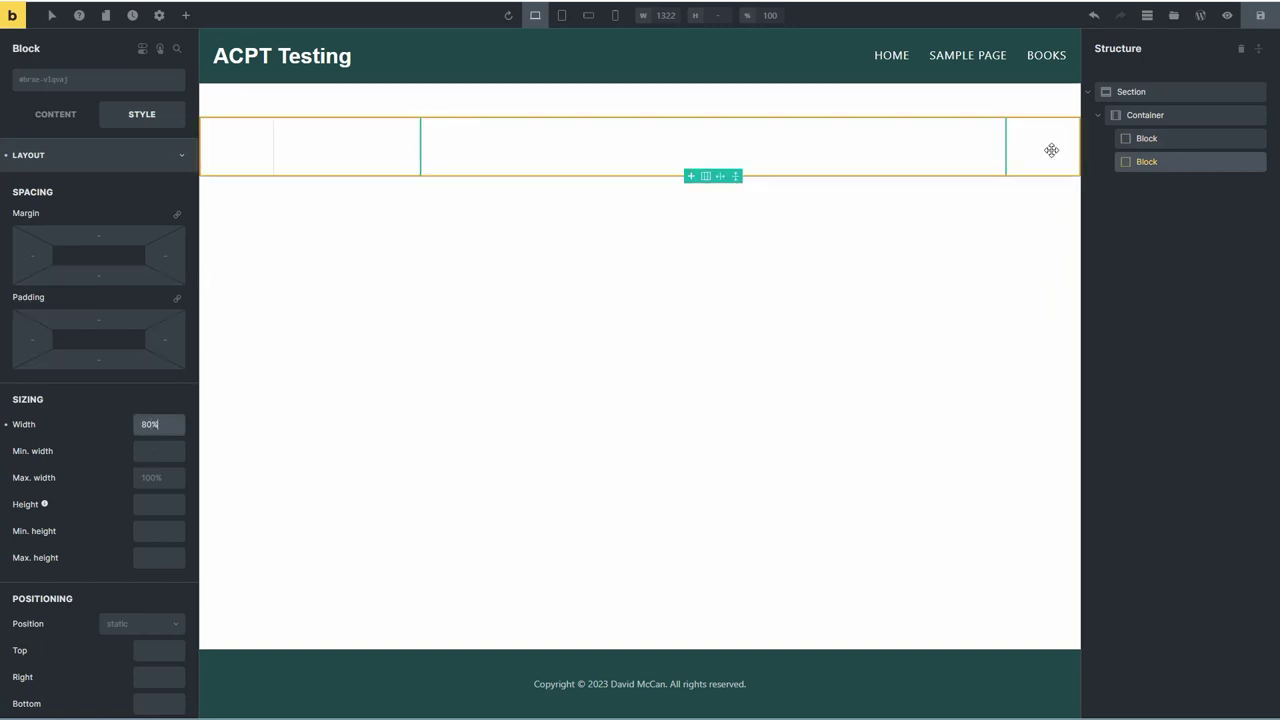
Set the container's minimum width to 1280px
click(1158, 123)
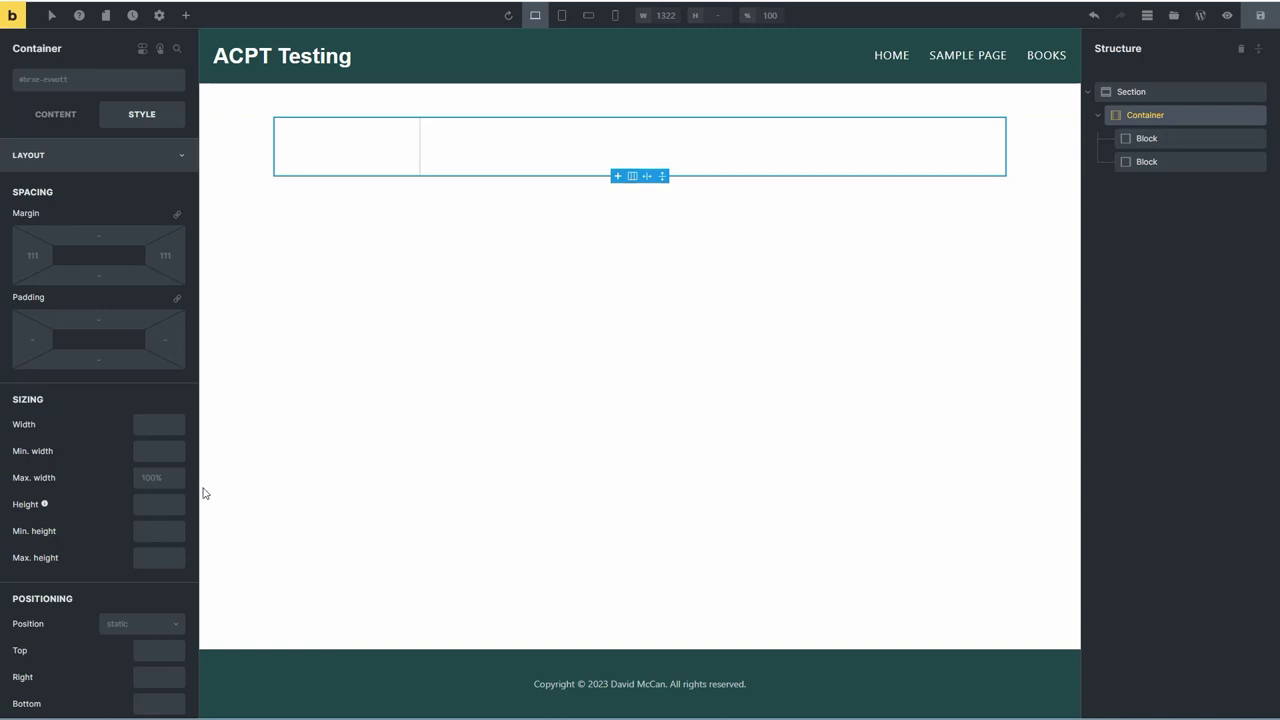
click(152, 452)
text(1230)
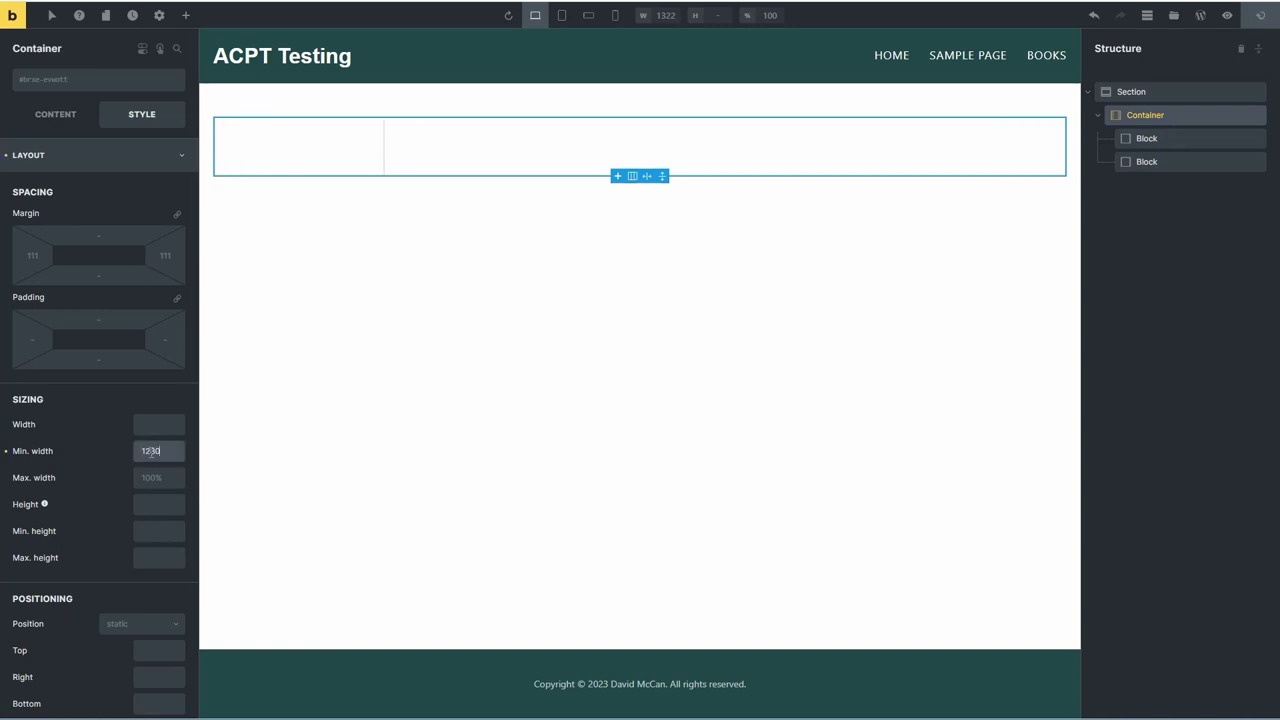
key(Return)
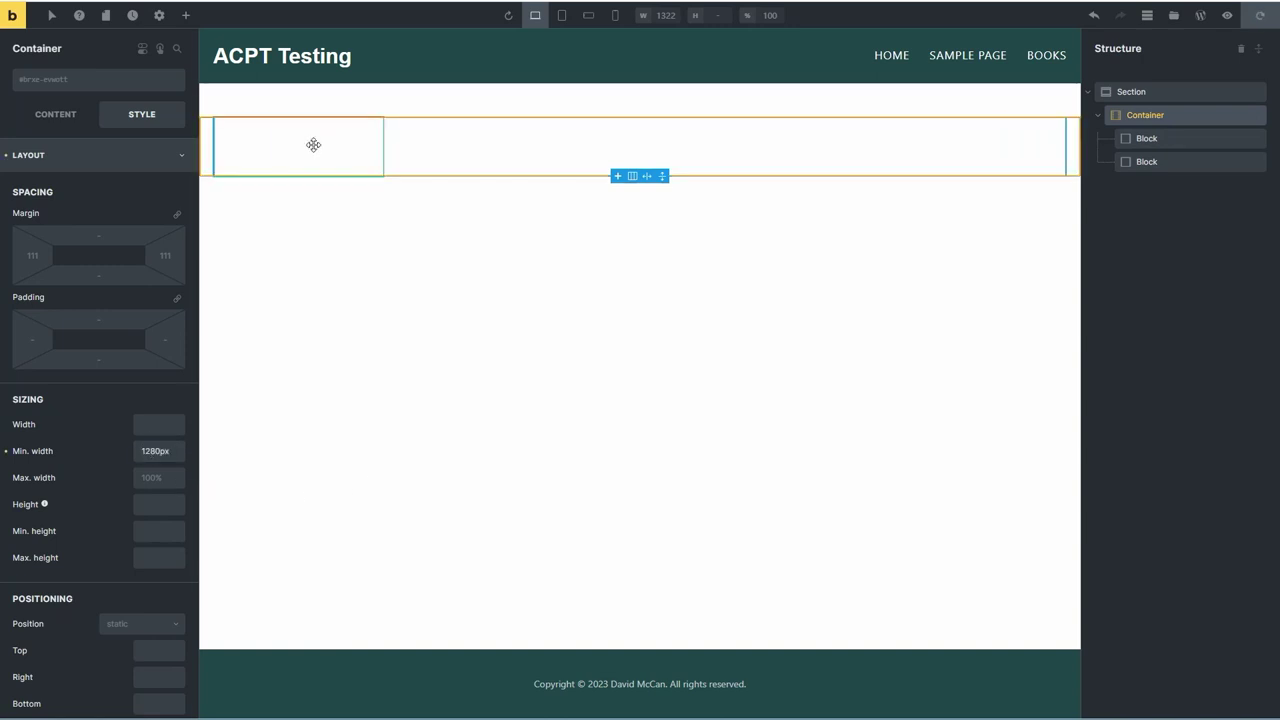
Add an Image element to the 20% block and a Post Title element to the 80% block
click(291, 144)
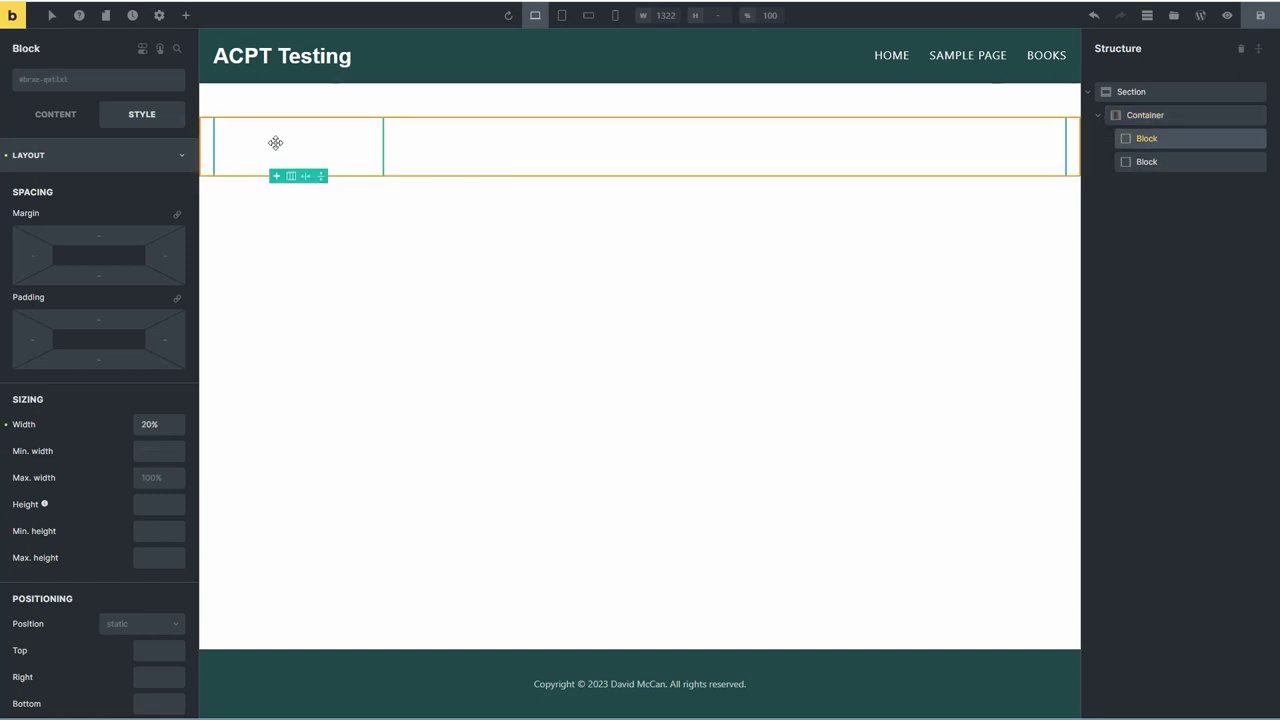
click(186, 16)
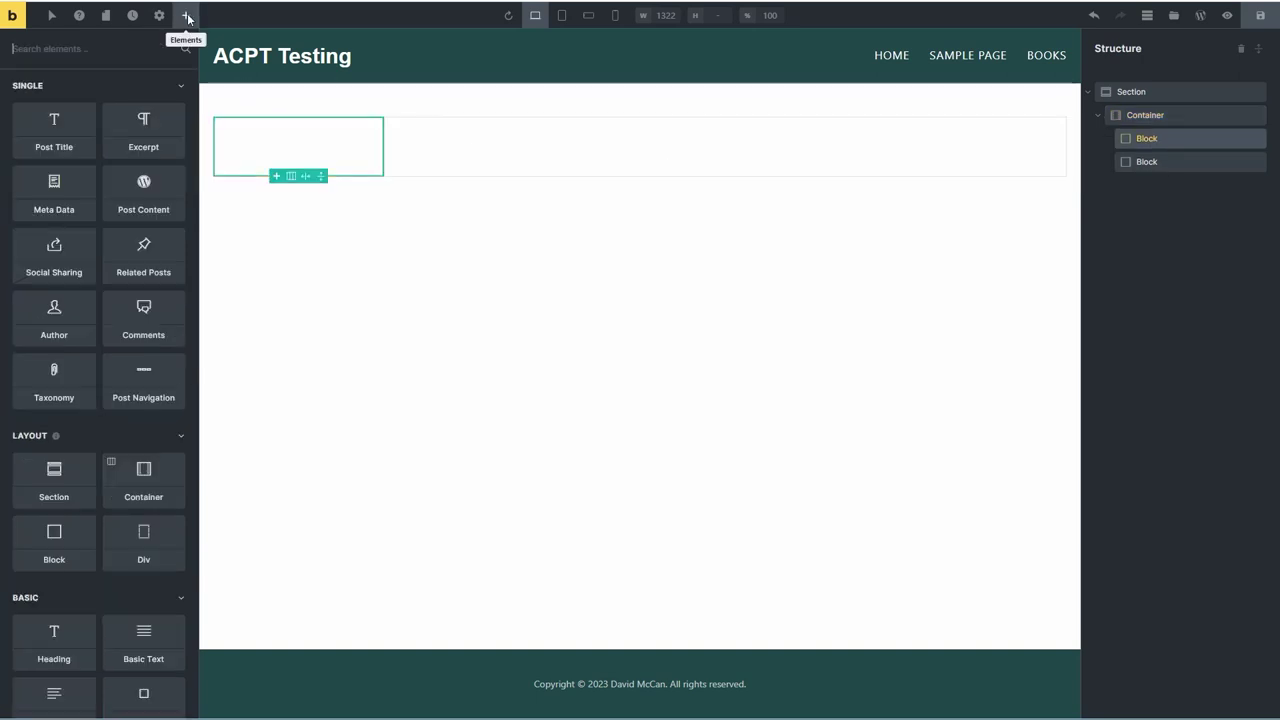
scroll(96, 185, down, 2)
scroll(96, 195, down, 5)
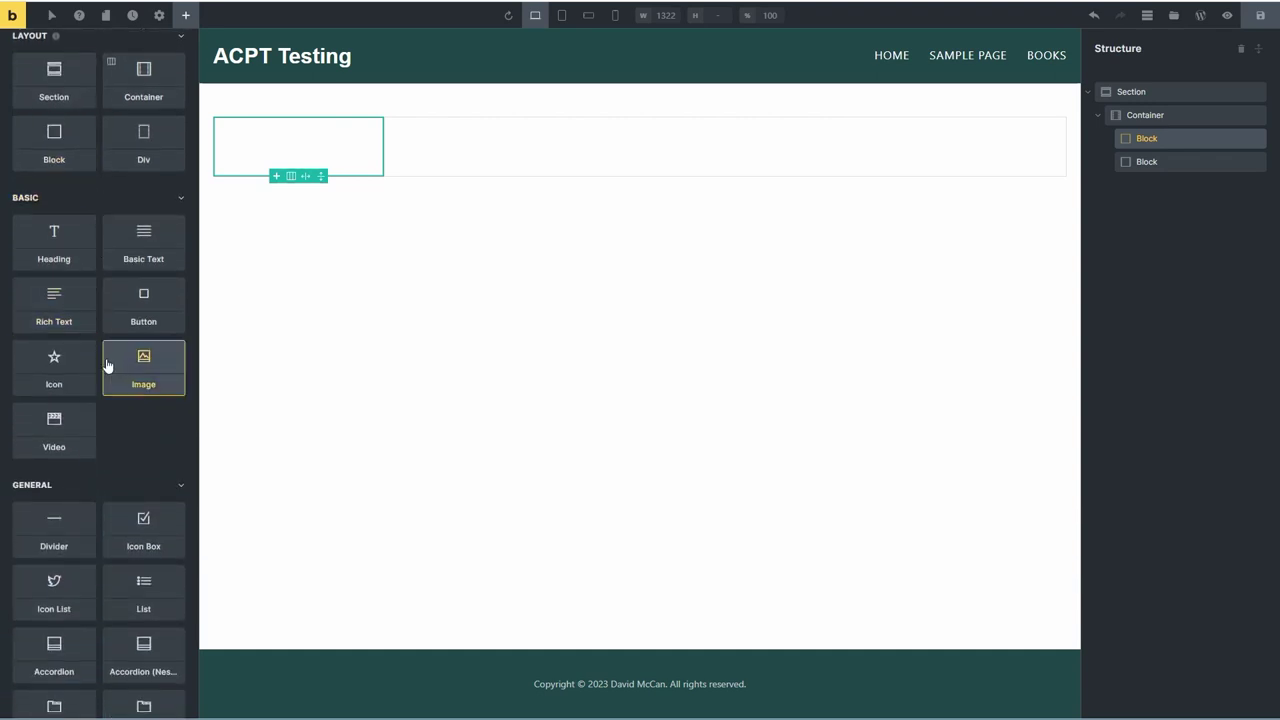
click(140, 366)
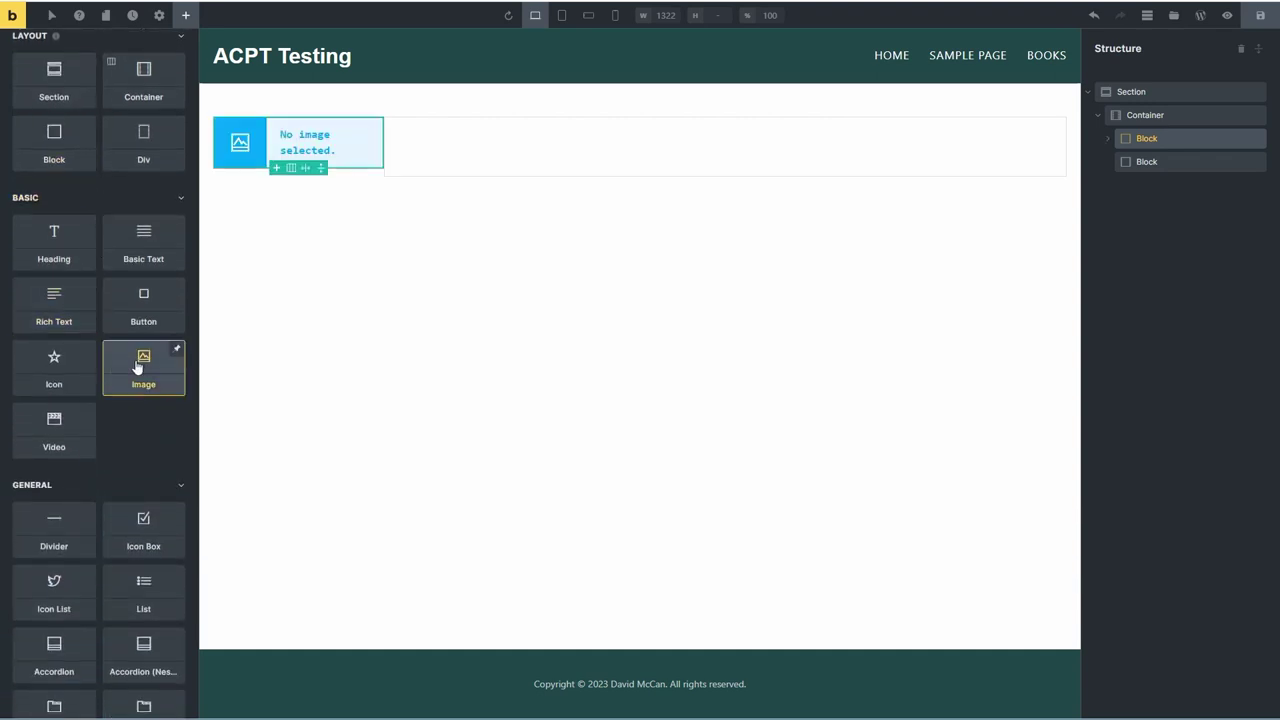
click(491, 140)
click(188, 16)
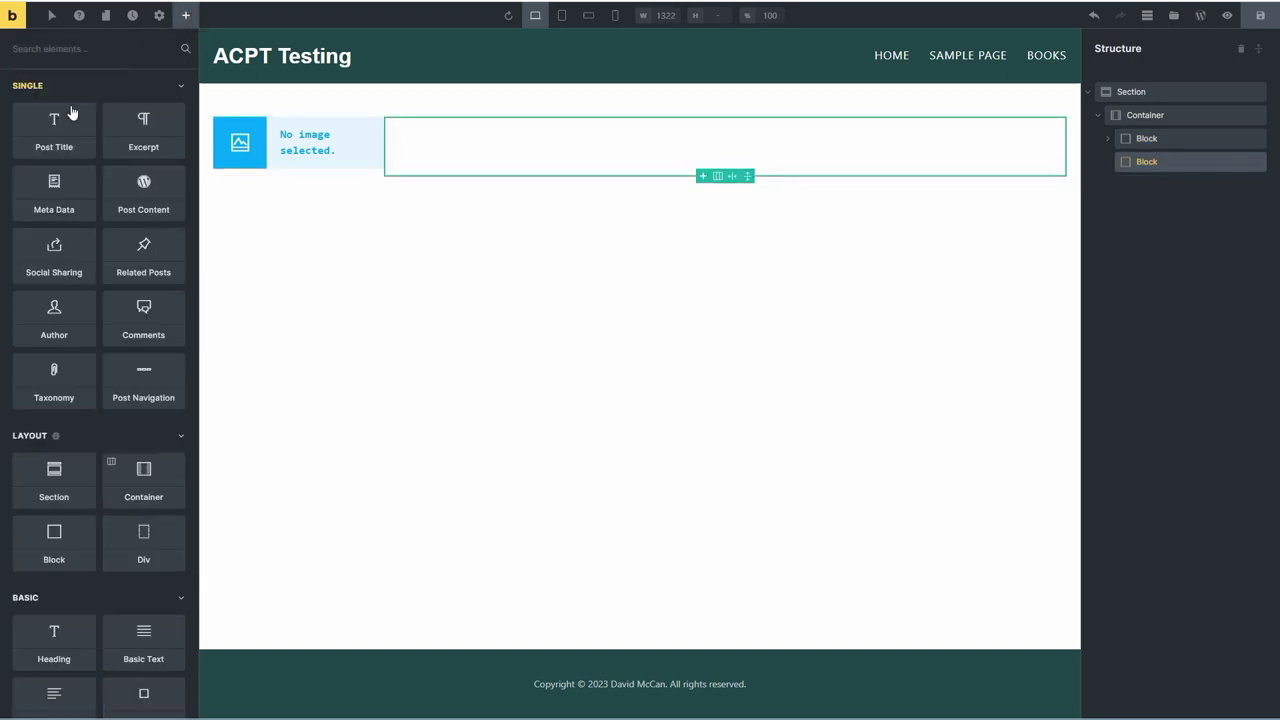
click(56, 131)
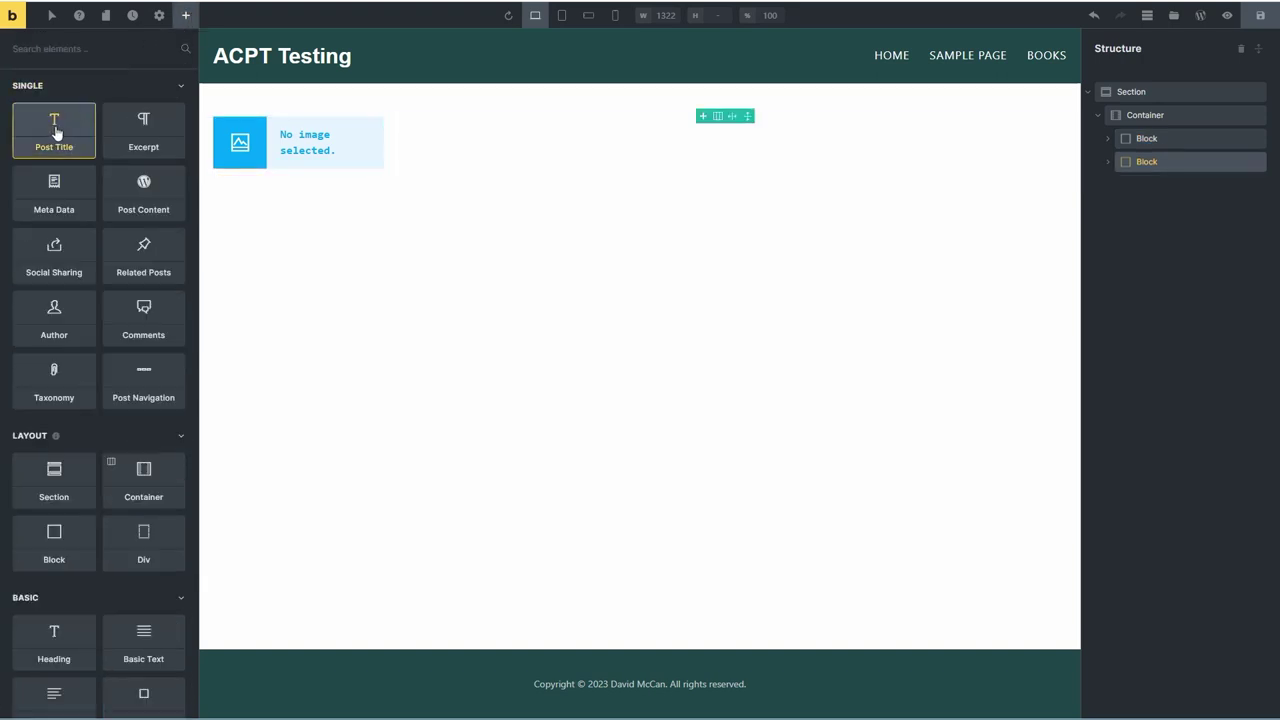
Add a template condition that applies the Book Single template to the Books post type
click(159, 16)
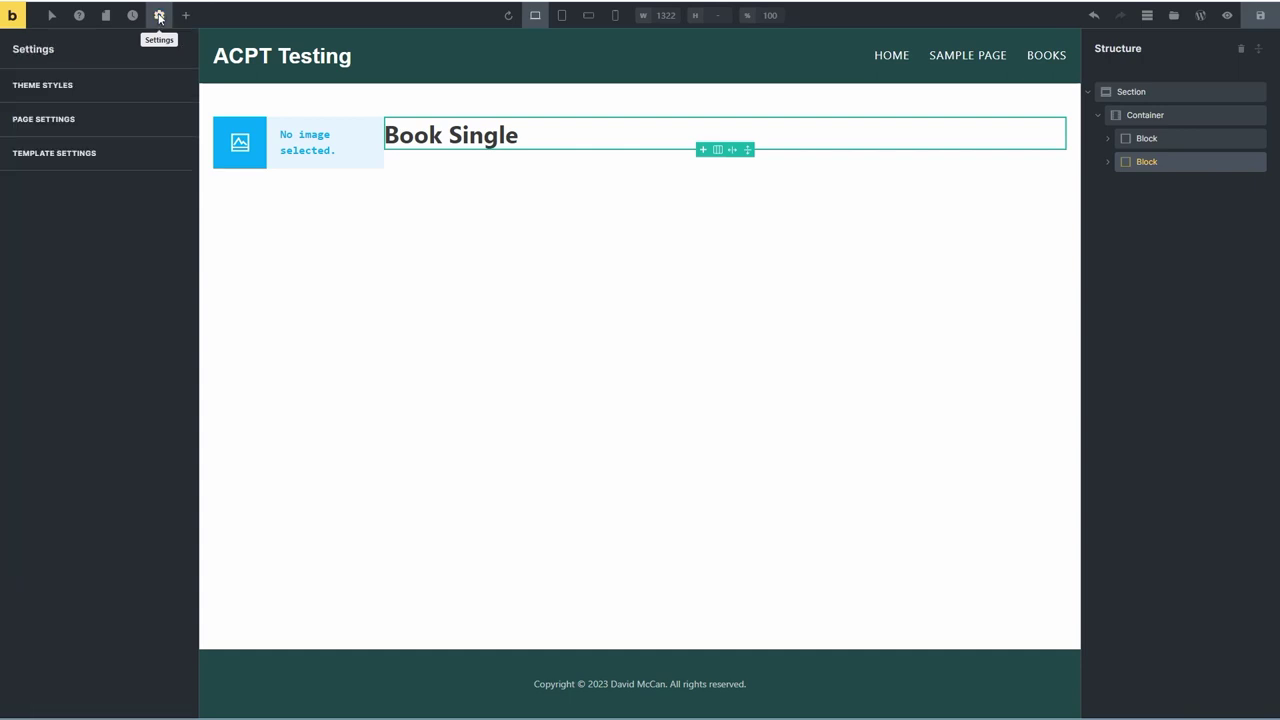
click(66, 155)
click(48, 90)
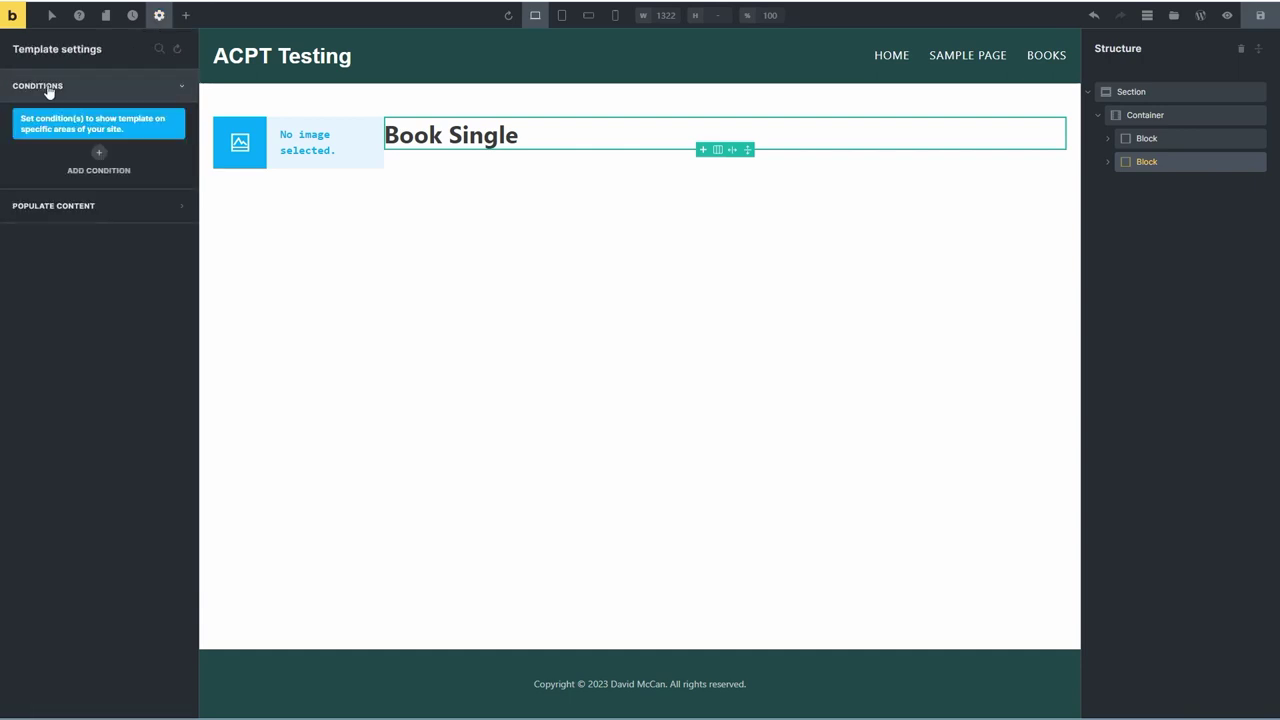
click(99, 152)
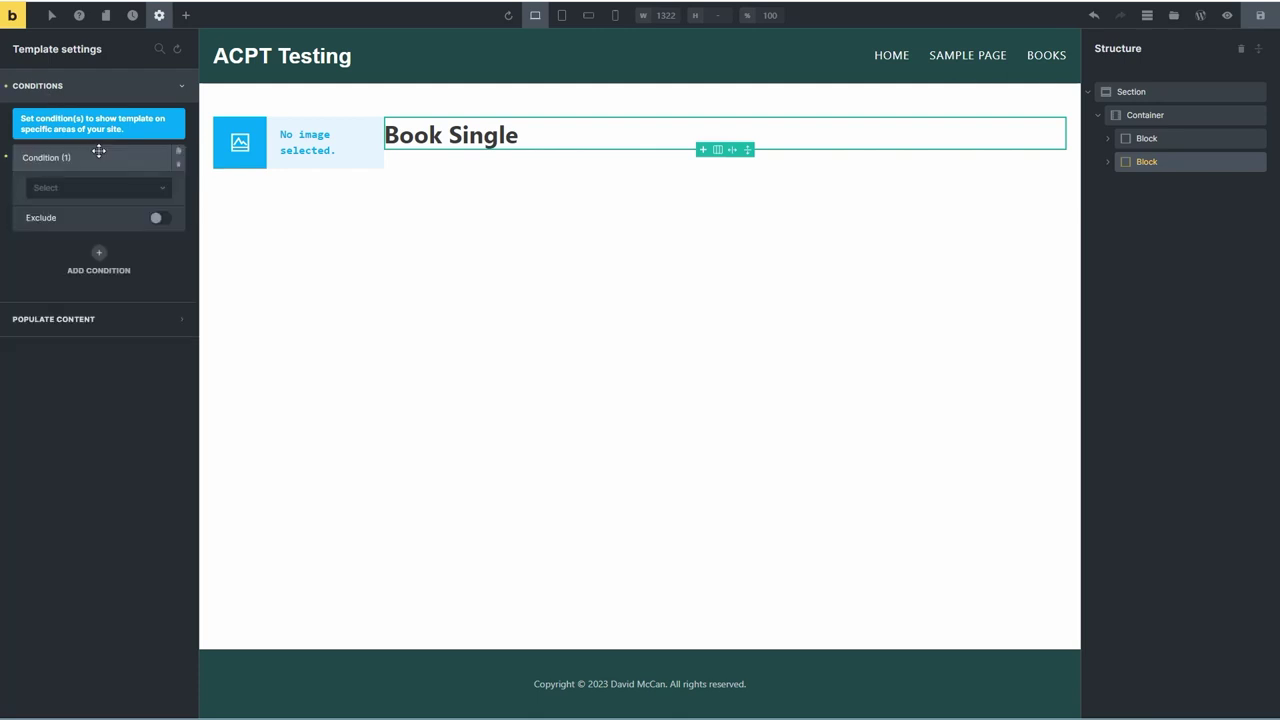
click(97, 188)
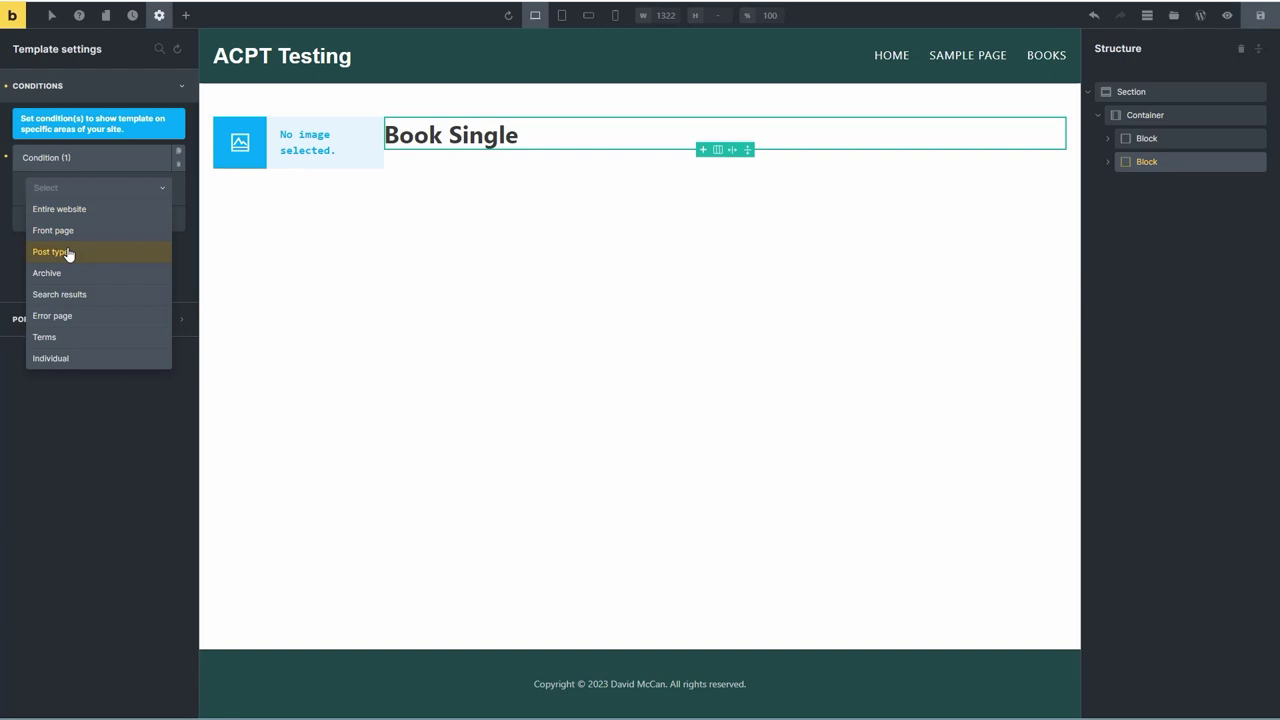
click(68, 254)
click(86, 241)
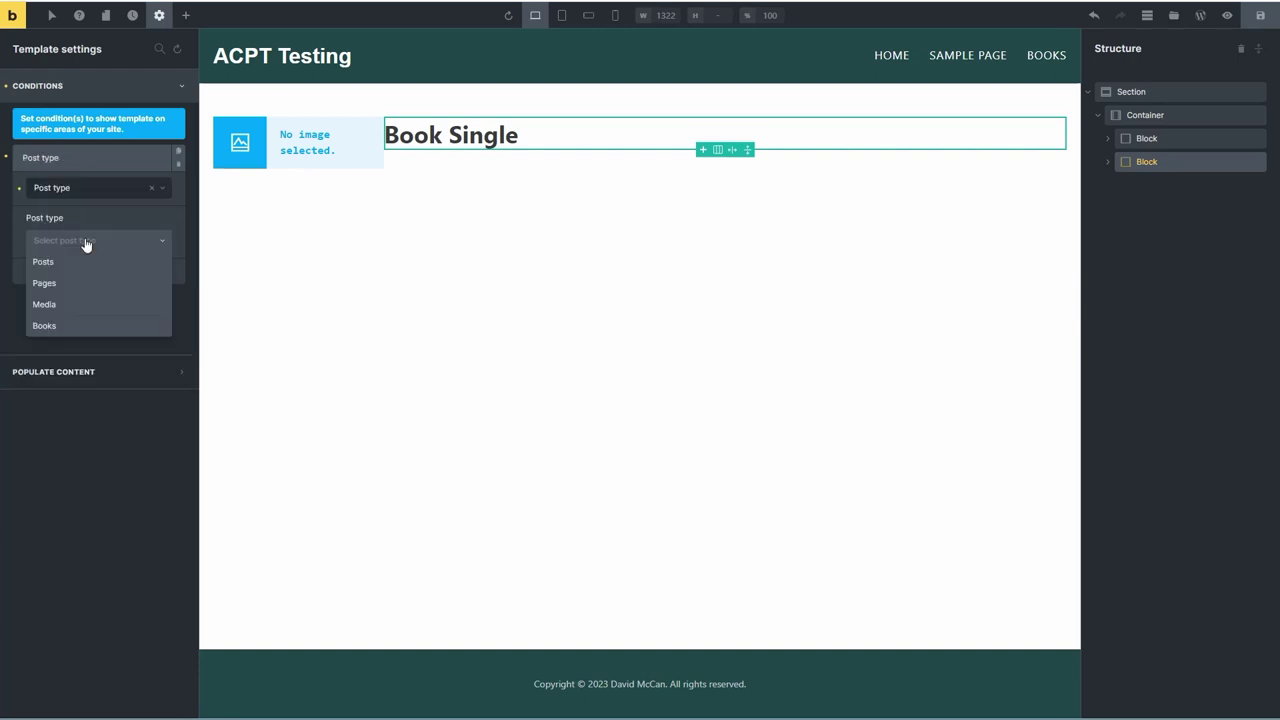
click(52, 326)
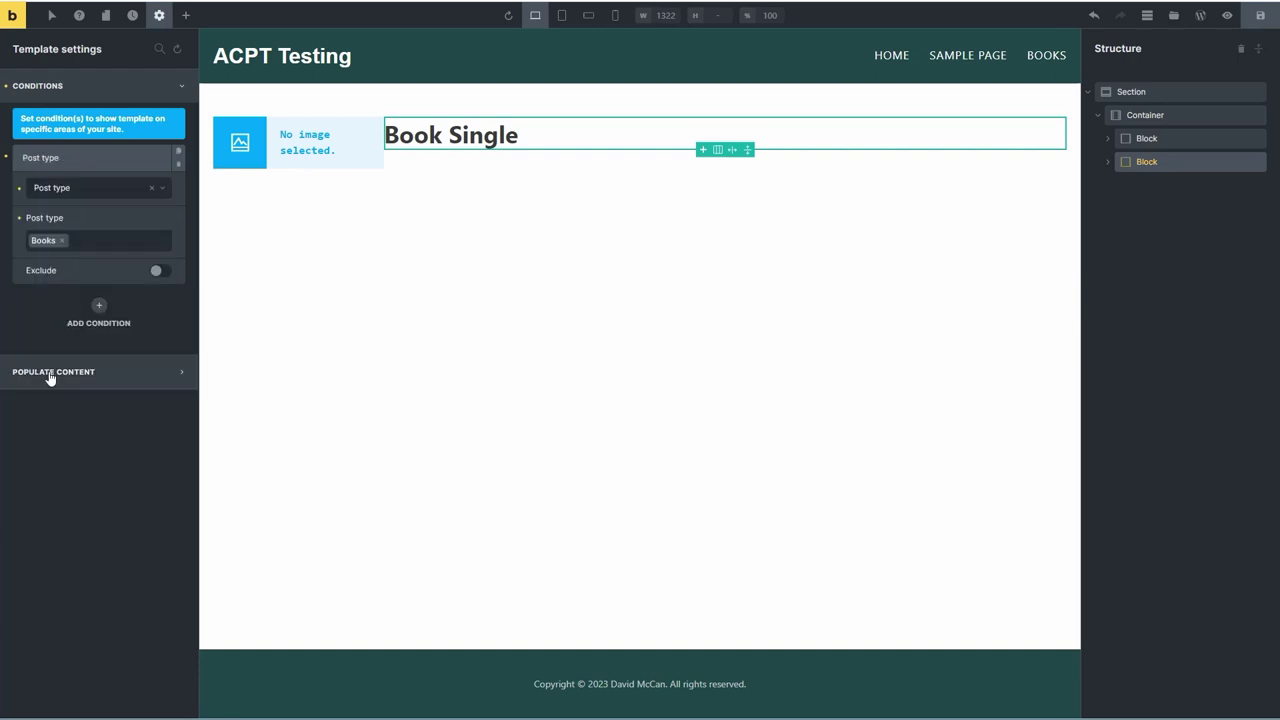
Populate the template preview with the single post "The Whistler by John Grisham (Books)" and apply the preview
click(49, 374)
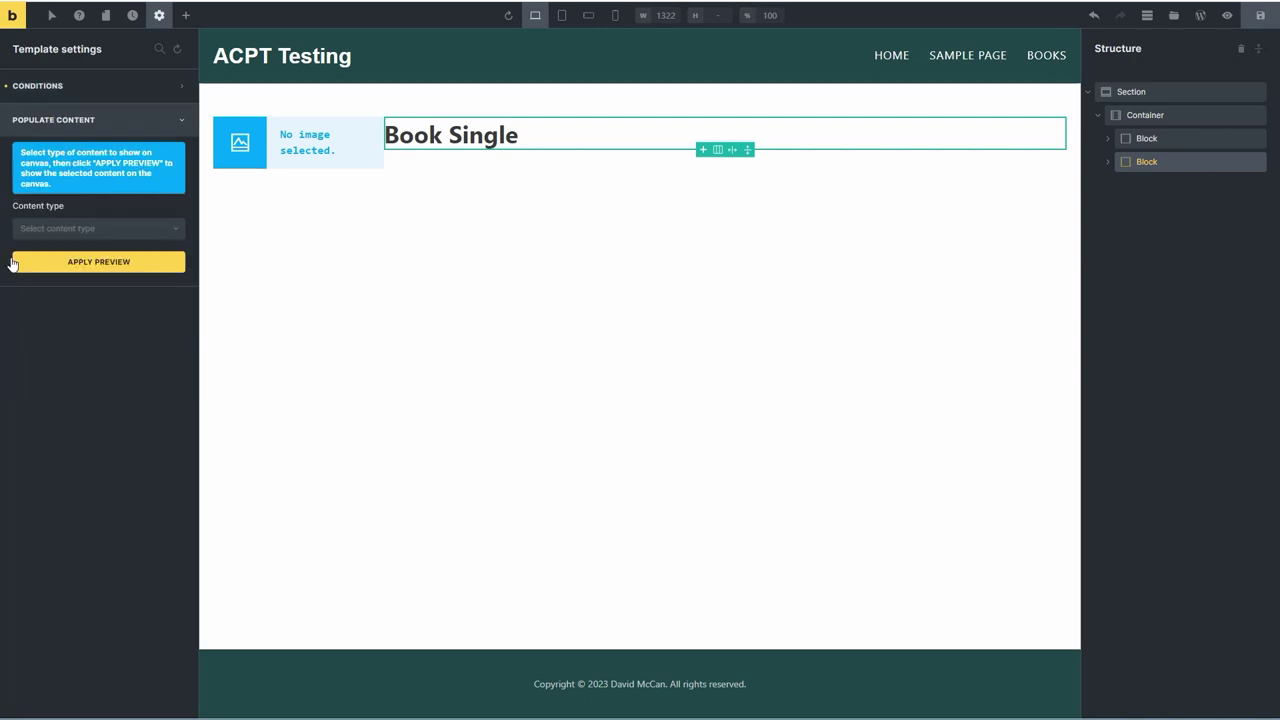
click(86, 232)
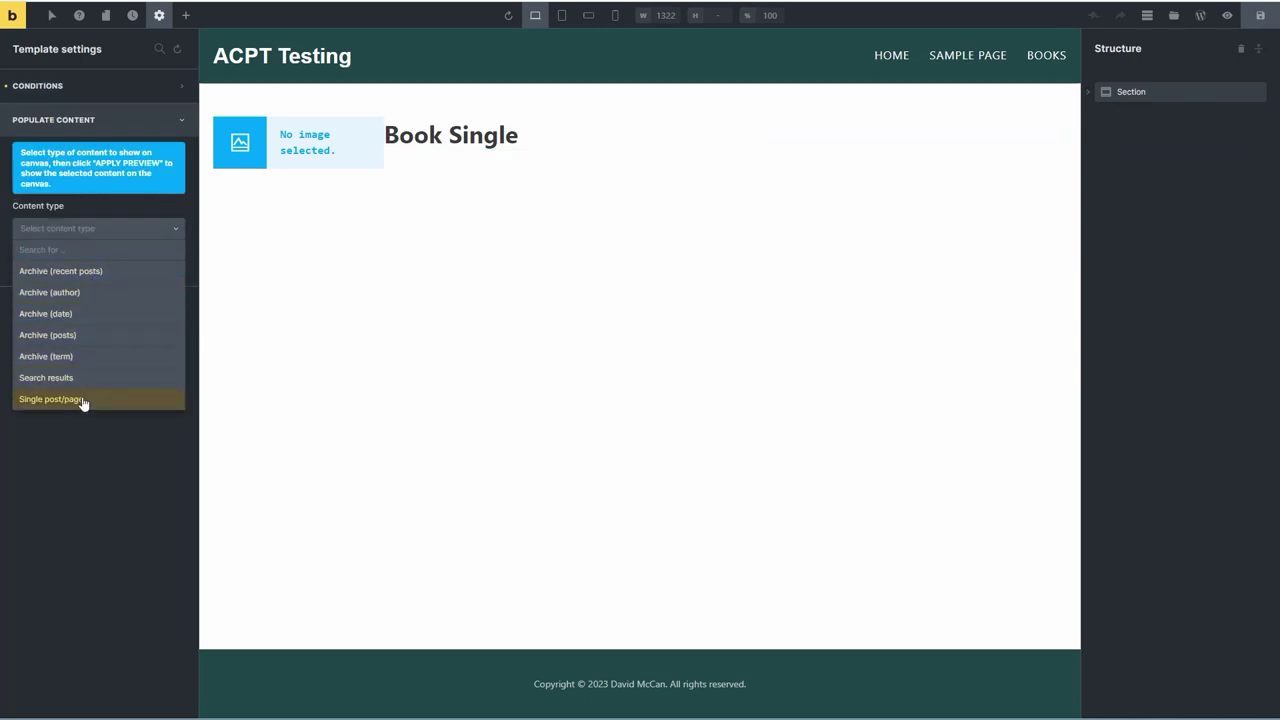
click(84, 400)
click(110, 282)
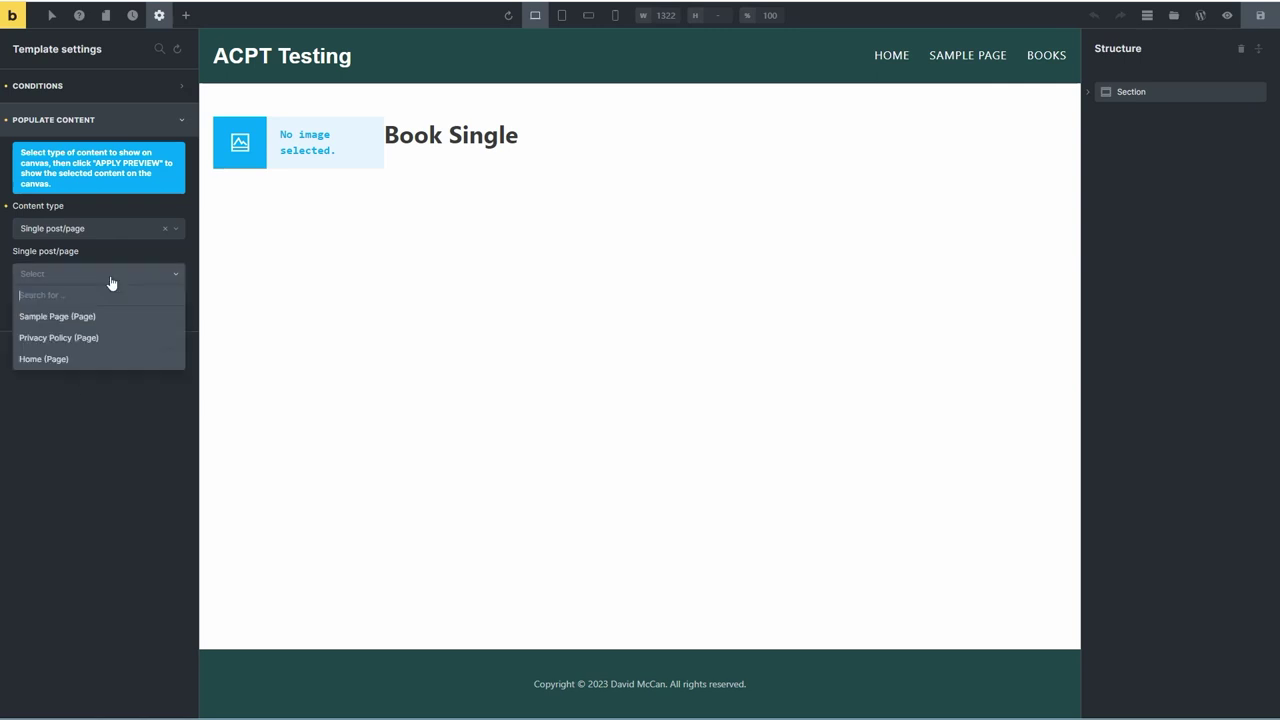
text(The)
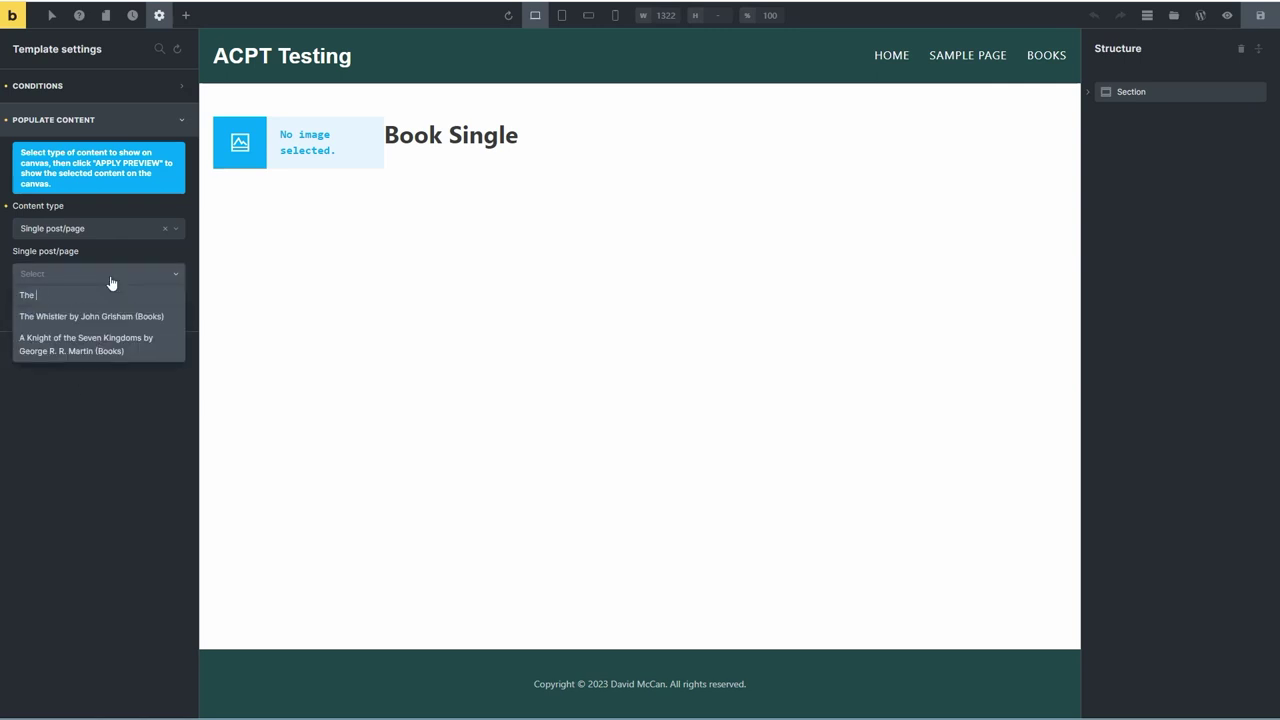
click(100, 316)
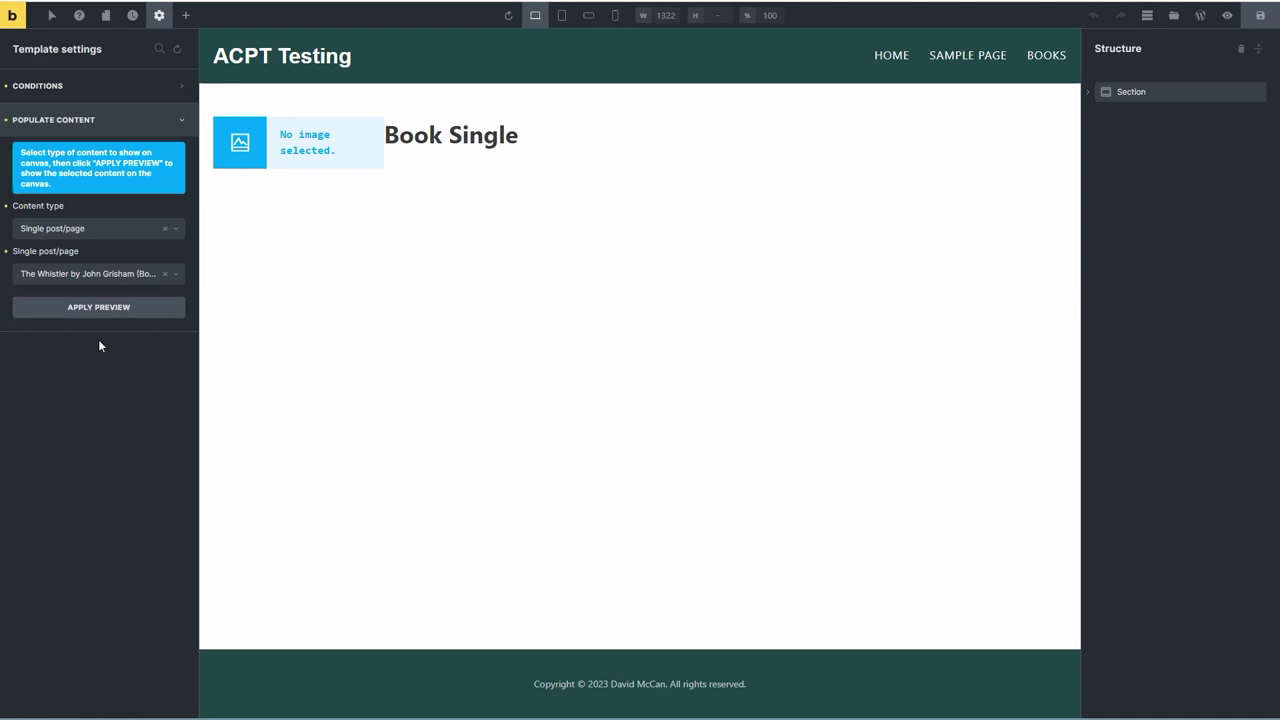
click(97, 312)
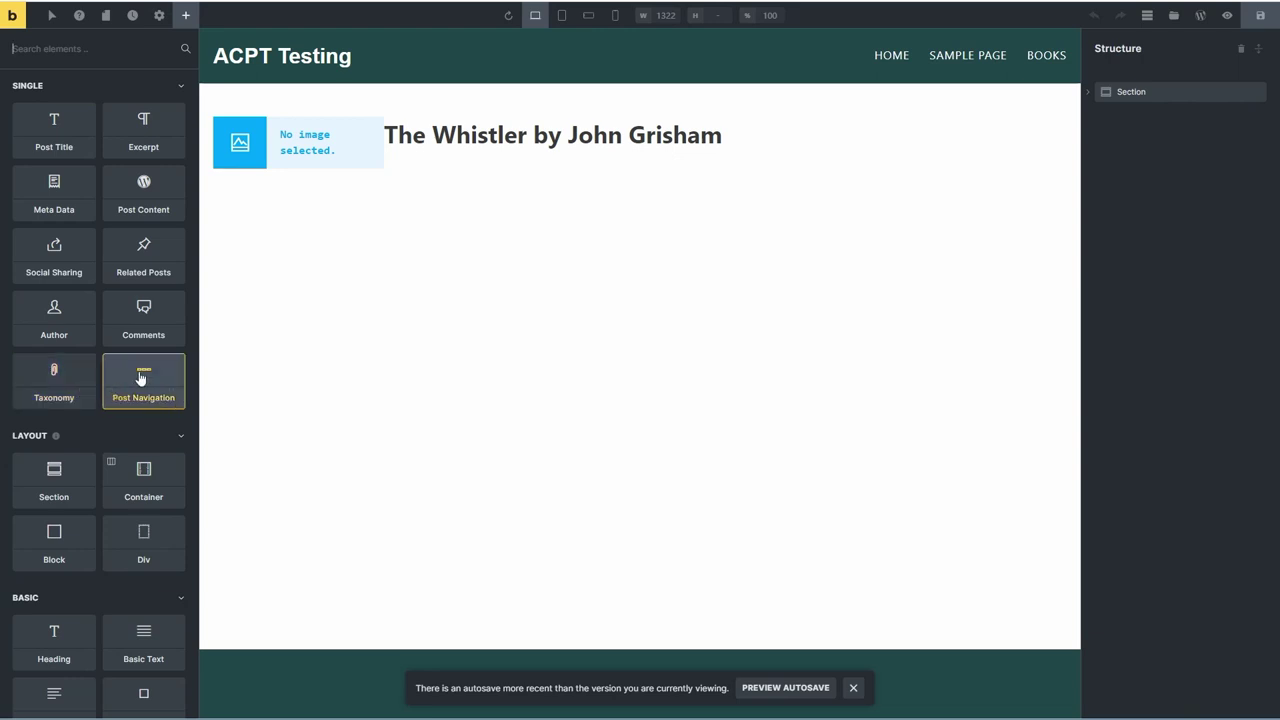
Set the Image element's source to the featured image dynamic data tag
click(284, 141)
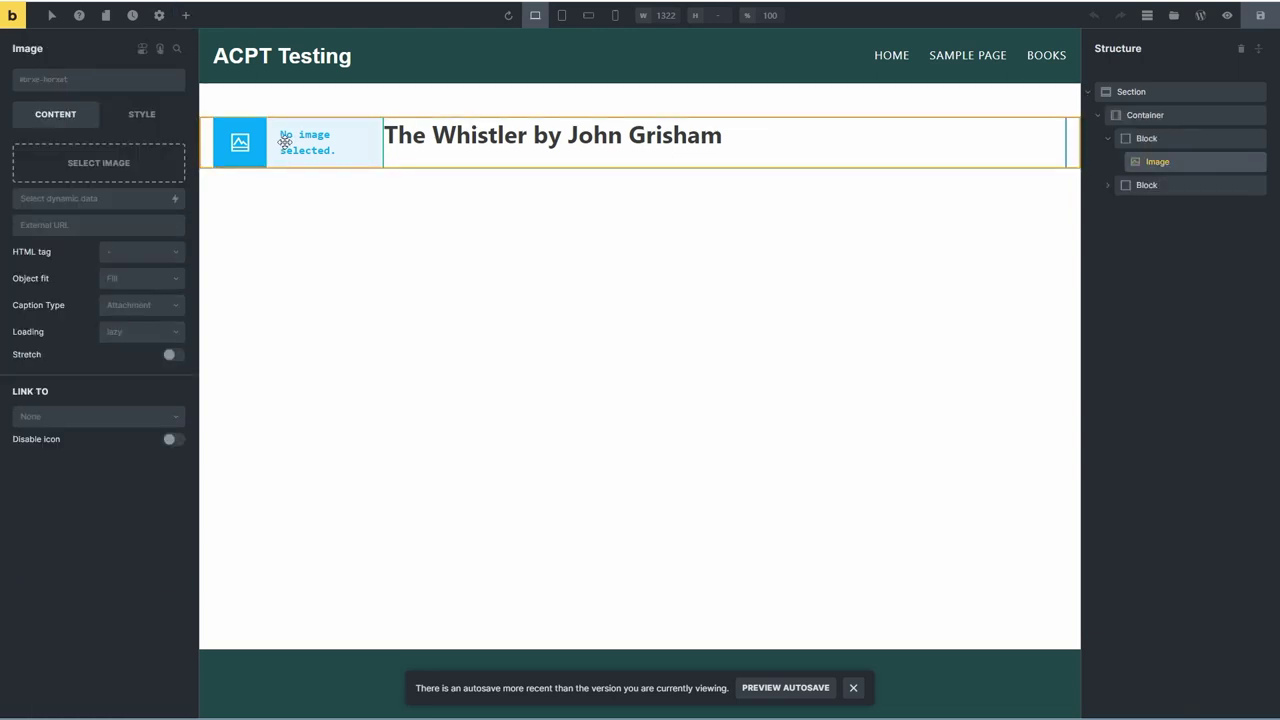
click(175, 198)
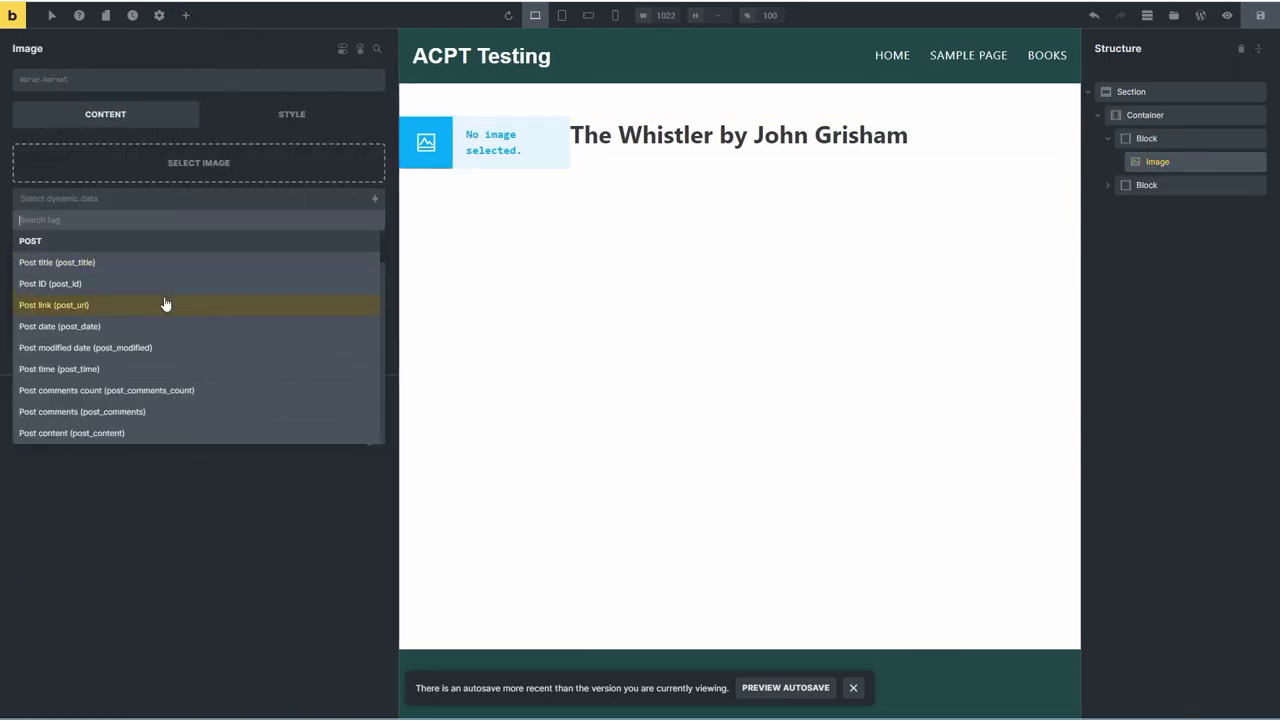
scroll(166, 303, down, 2)
click(129, 366)
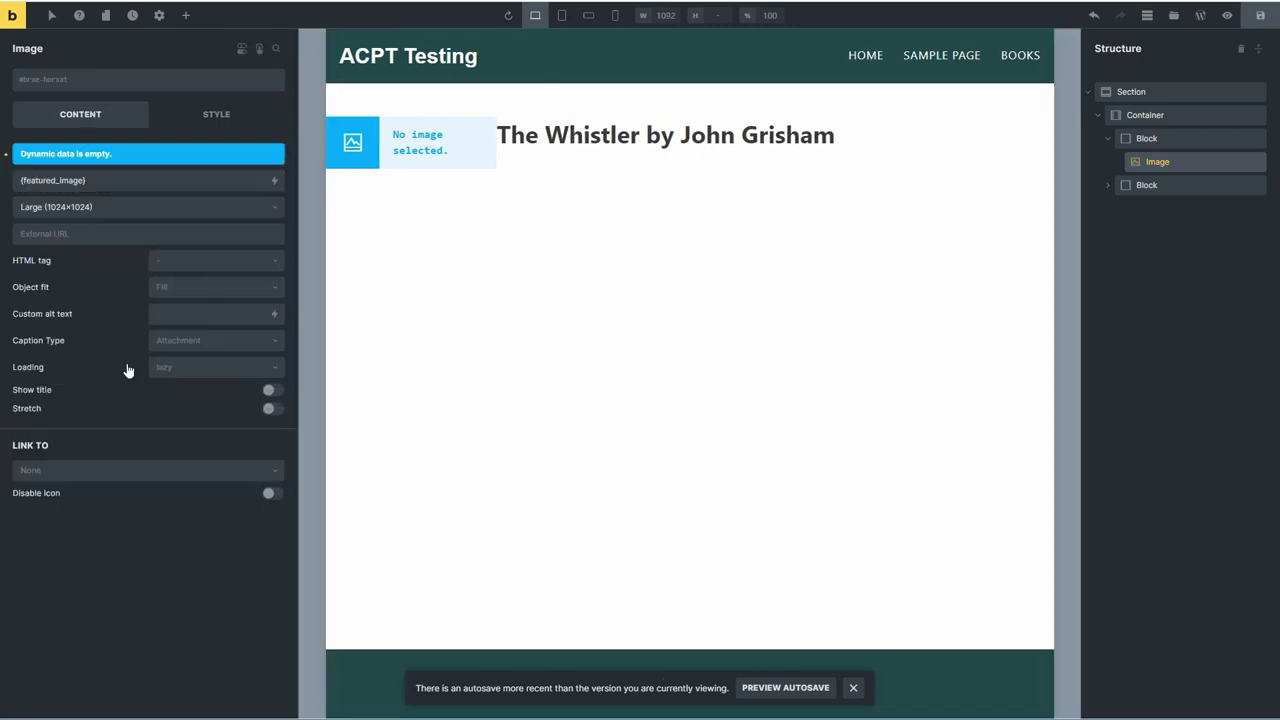
Set the book cover image's width to 180 and its height to 260
click(142, 116)
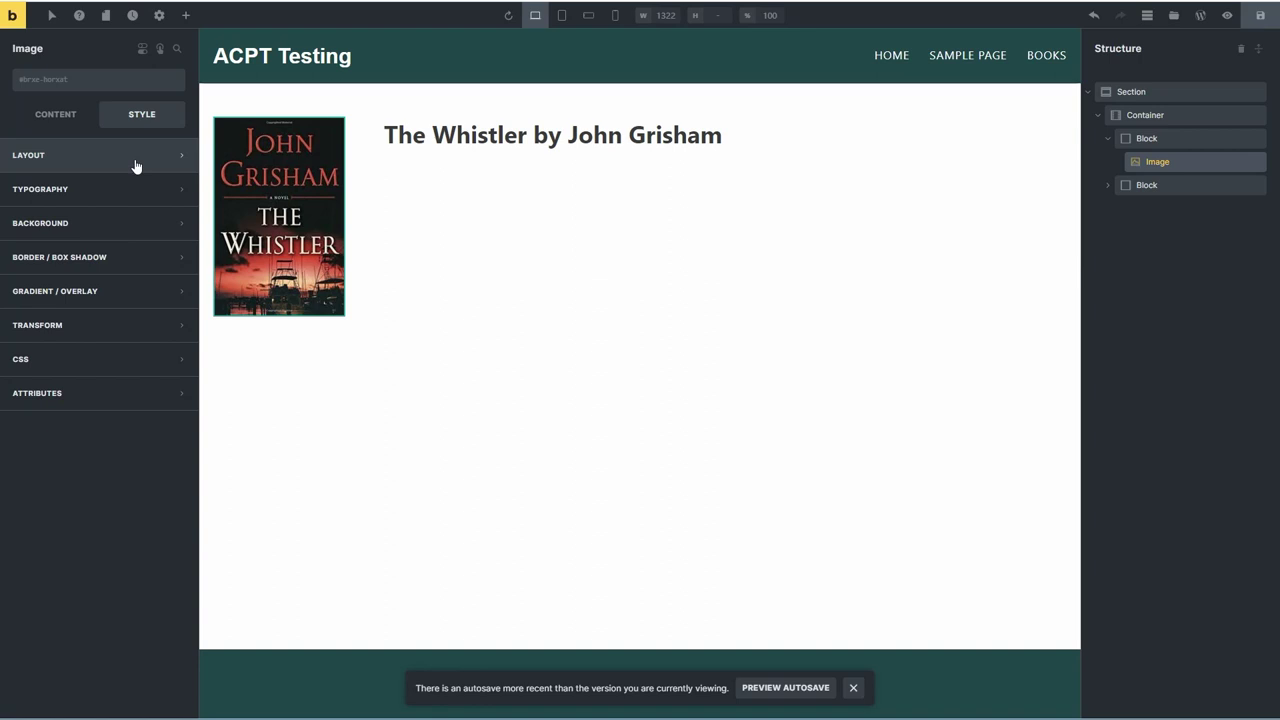
click(136, 163)
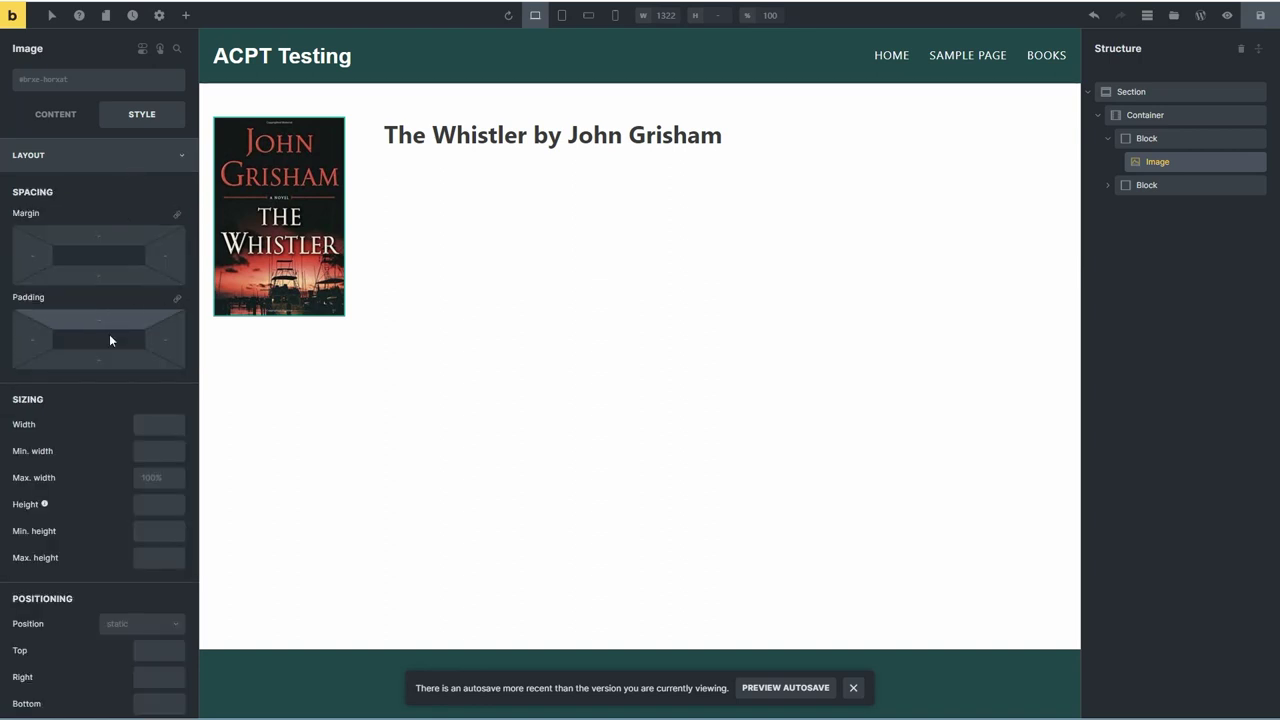
click(144, 423)
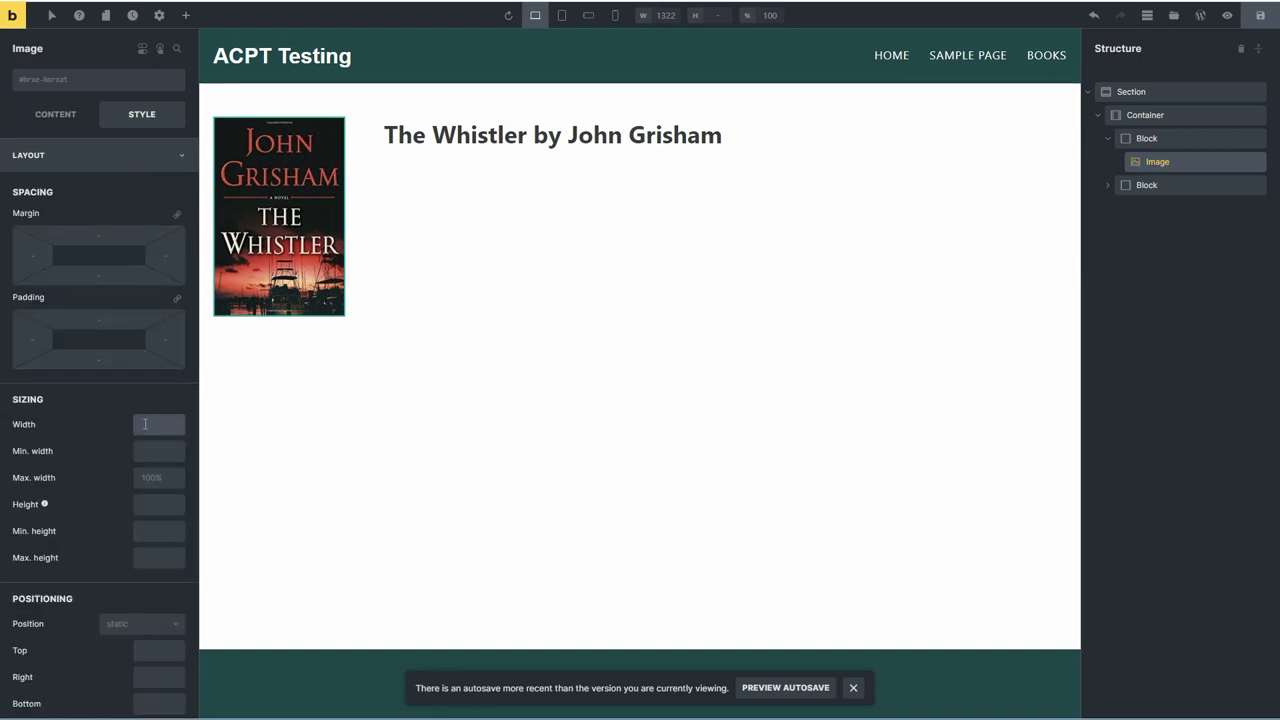
text(180)
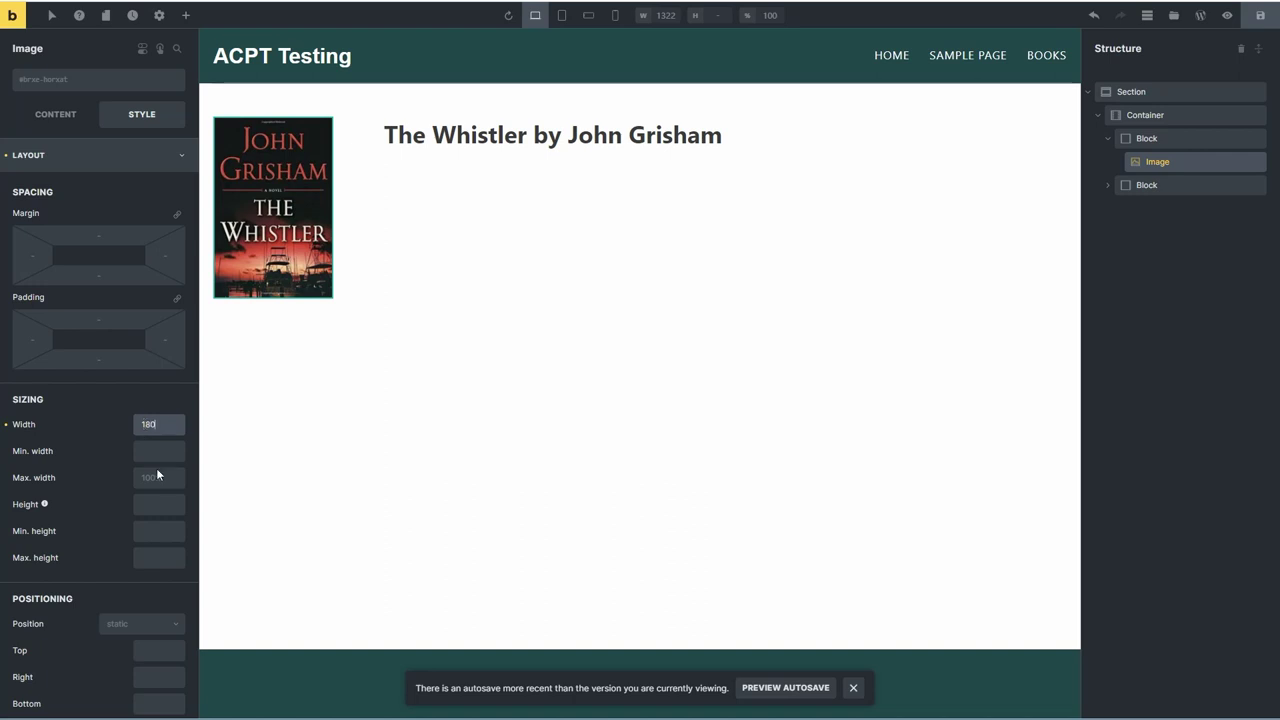
click(150, 504)
text(260)
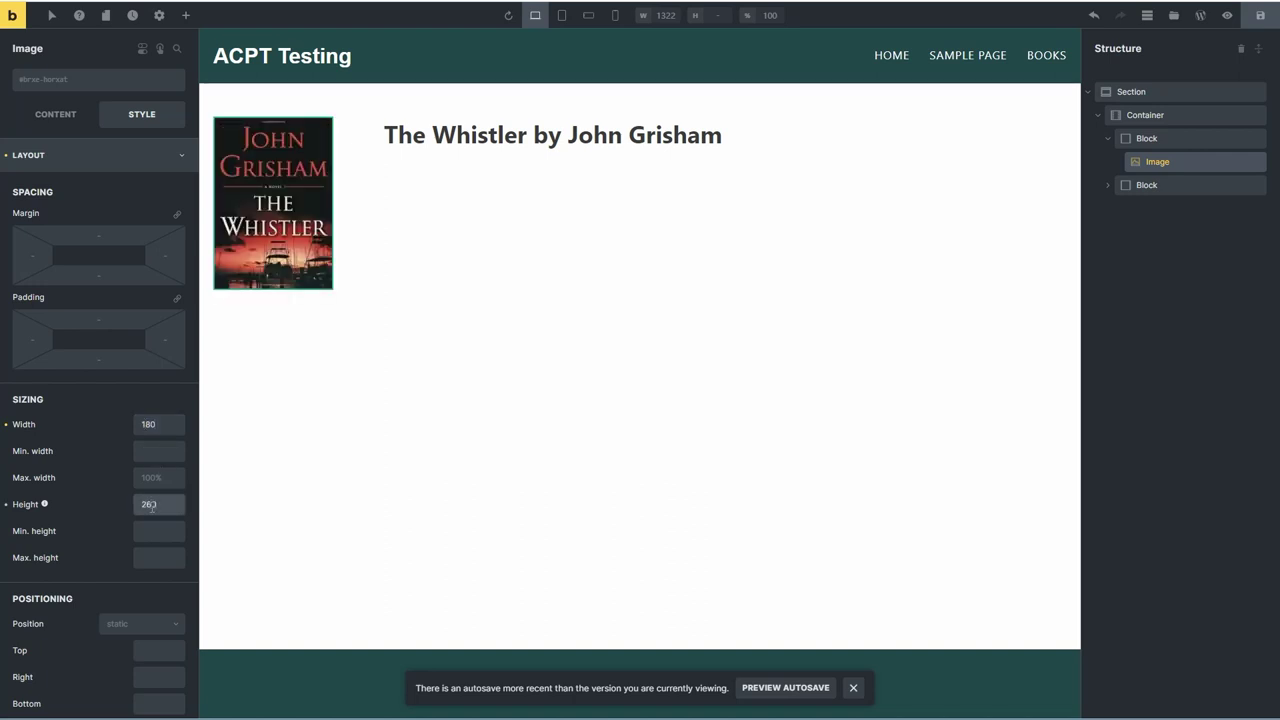
Add a Div below the Post Title in the 80% block
click(556, 163)
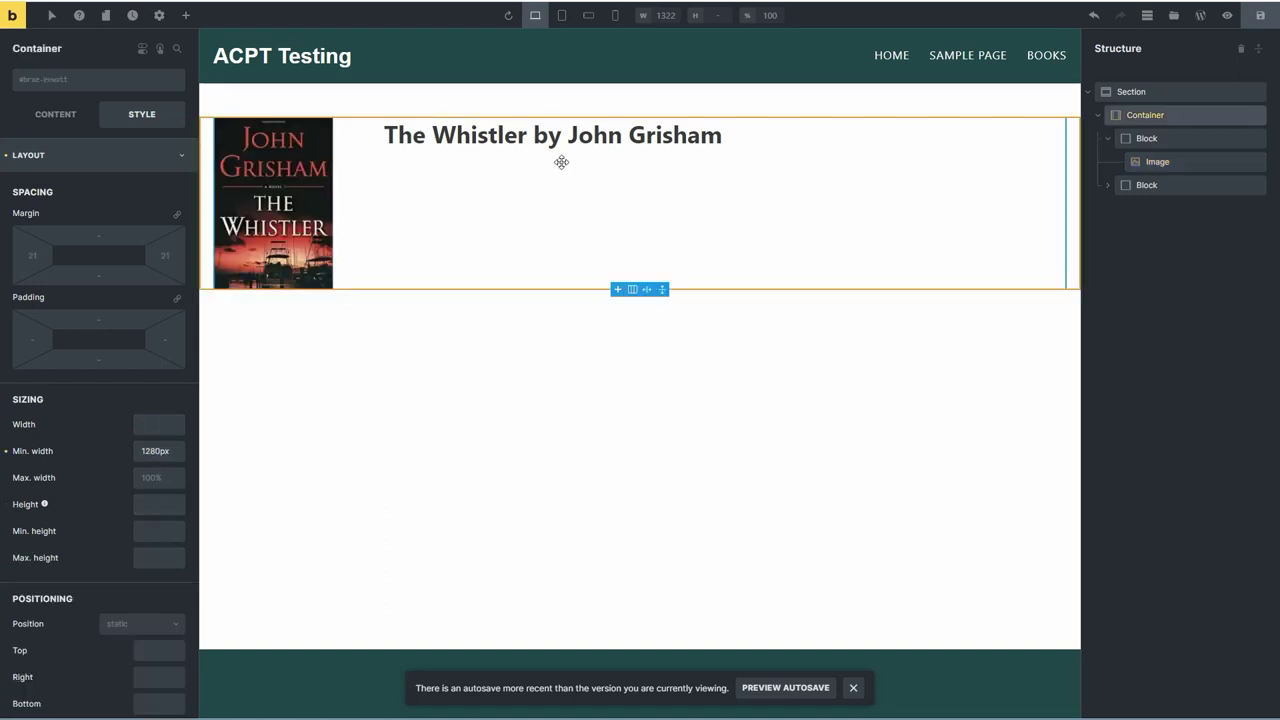
click(1155, 184)
click(1108, 186)
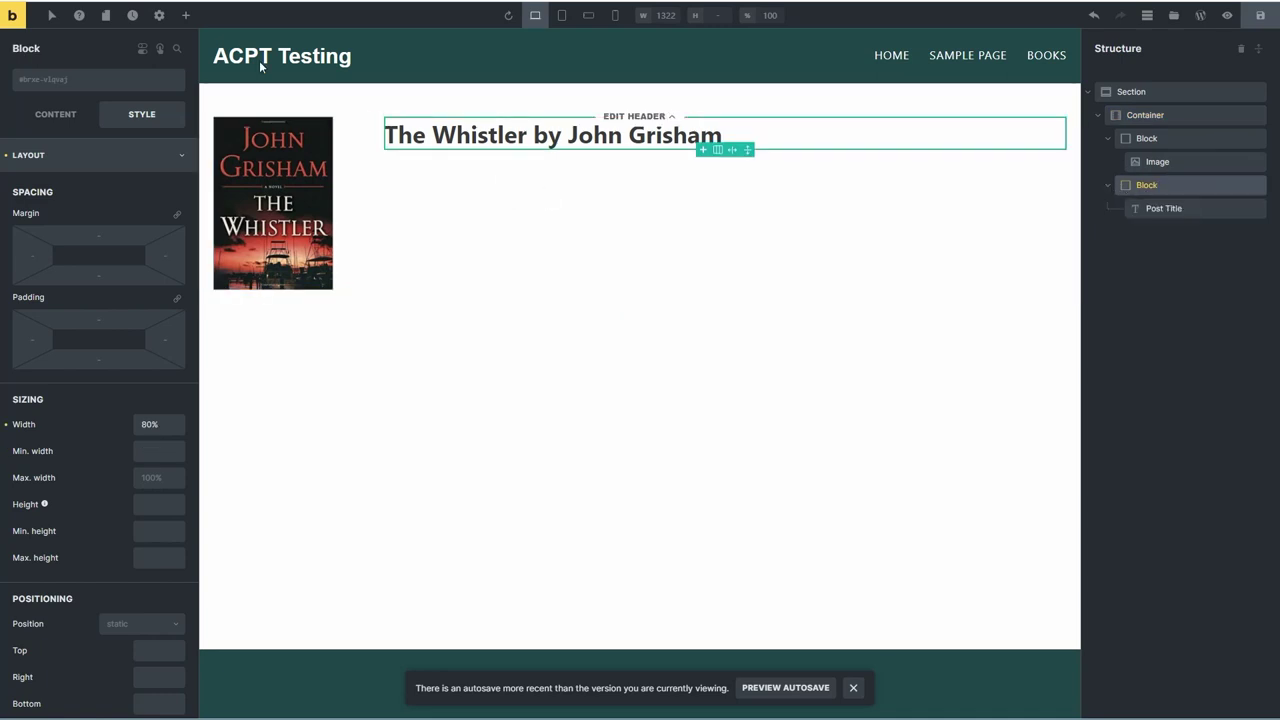
click(185, 18)
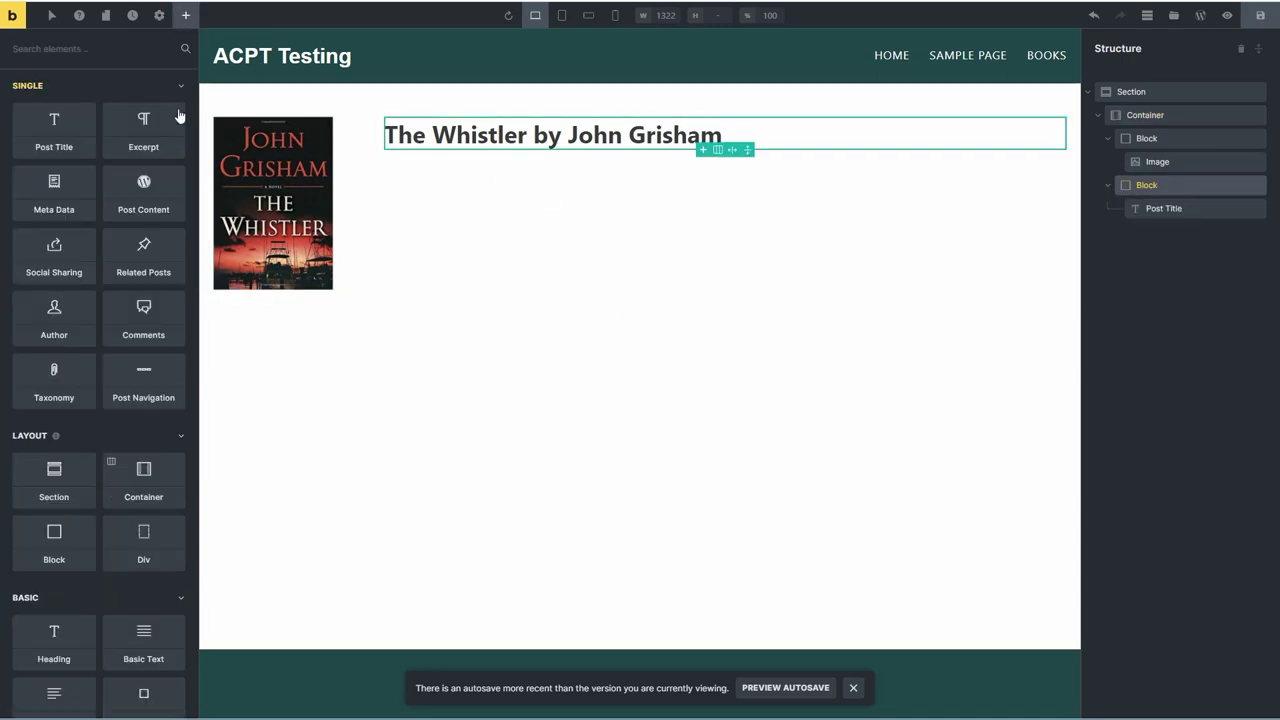
click(143, 540)
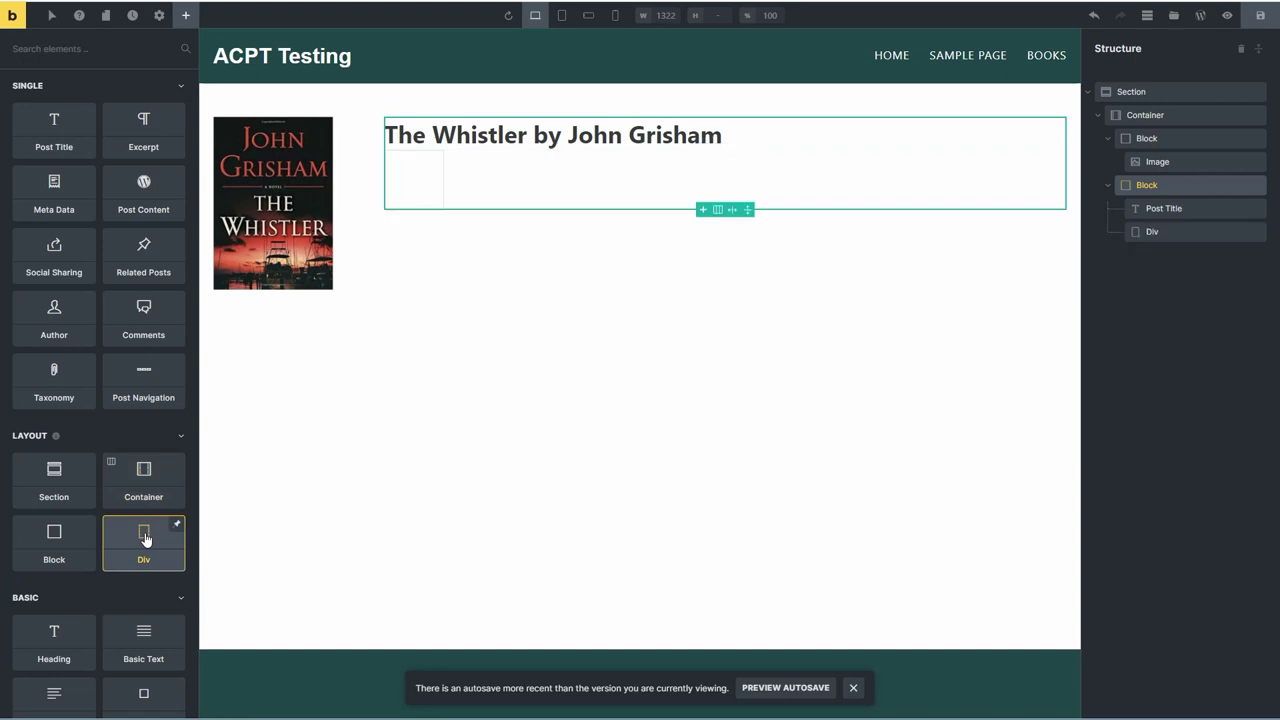
Add a Basic Text element inside the Div below the post title
click(411, 181)
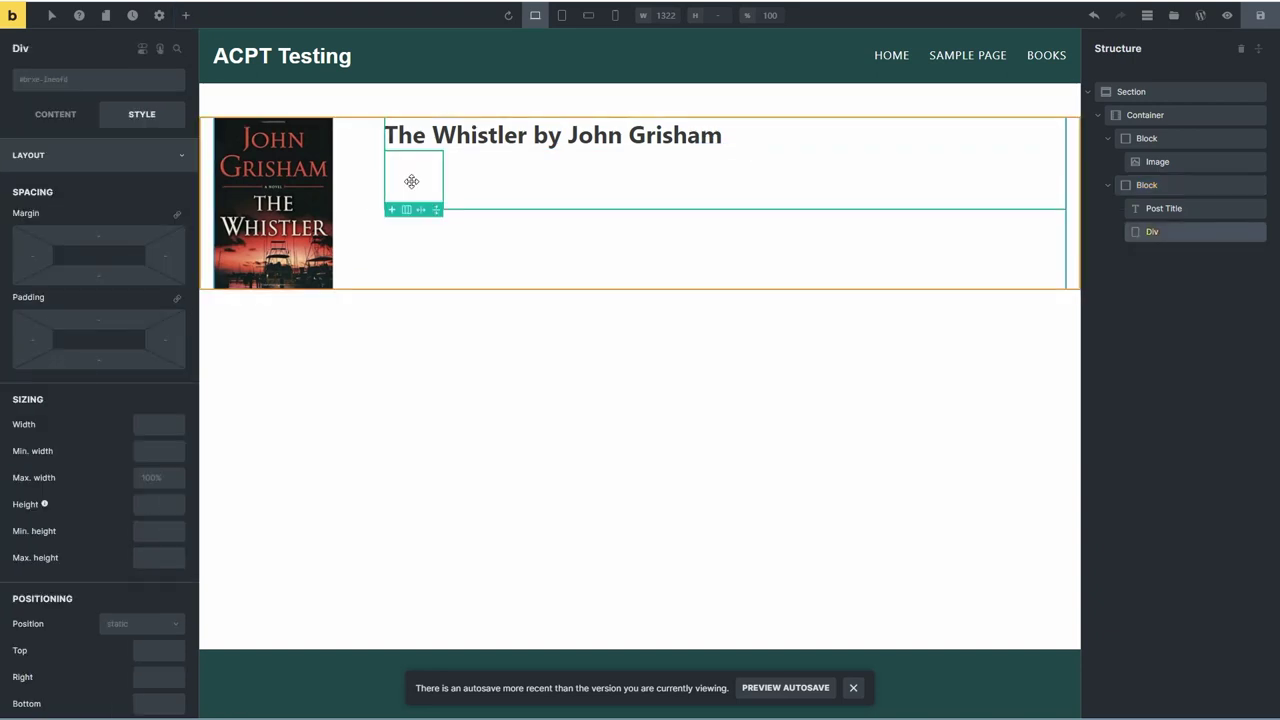
click(185, 15)
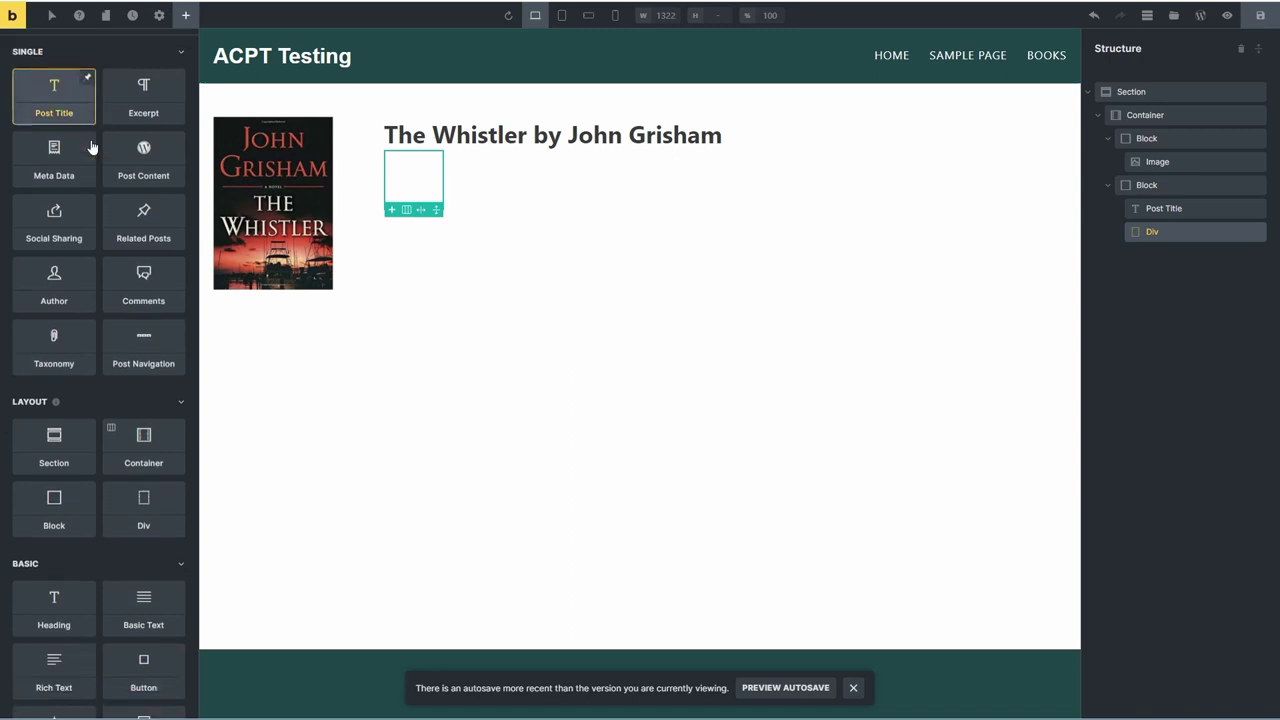
scroll(91, 145, down, 2)
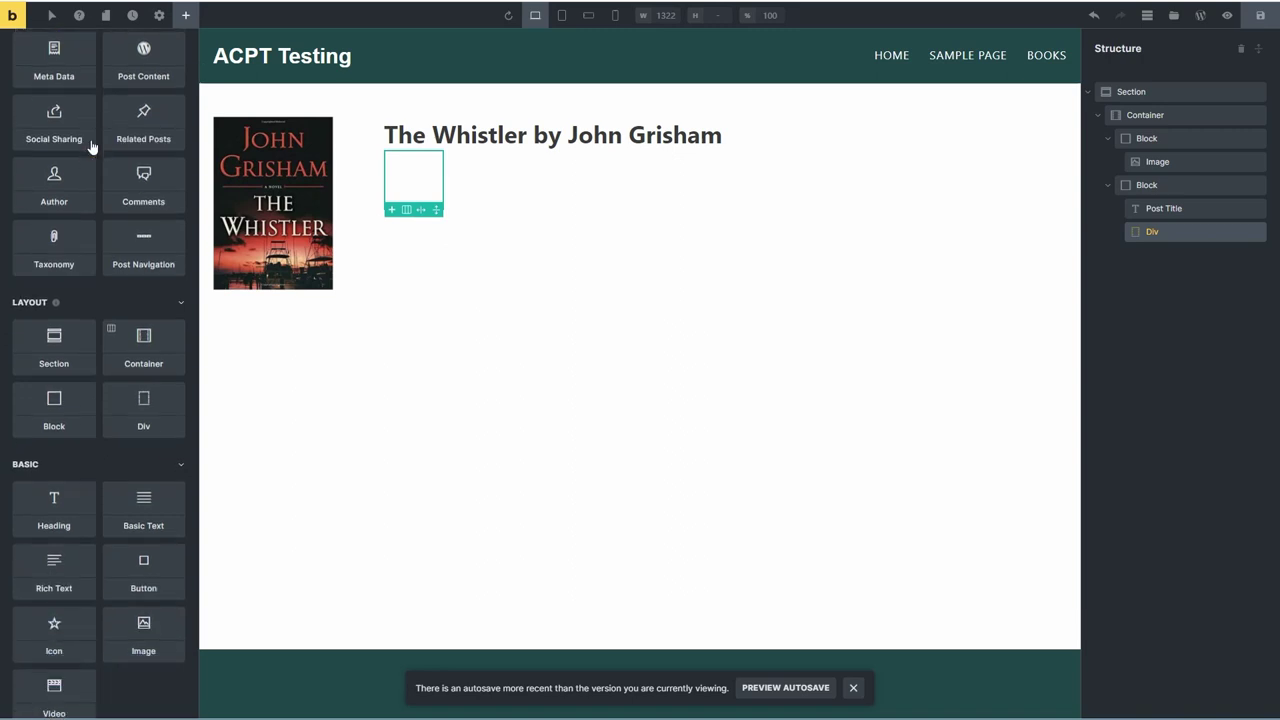
click(141, 515)
Replace the Basic Text placeholder with "Published on" followed by the {post_date} dynamic data tag
click(477, 157)
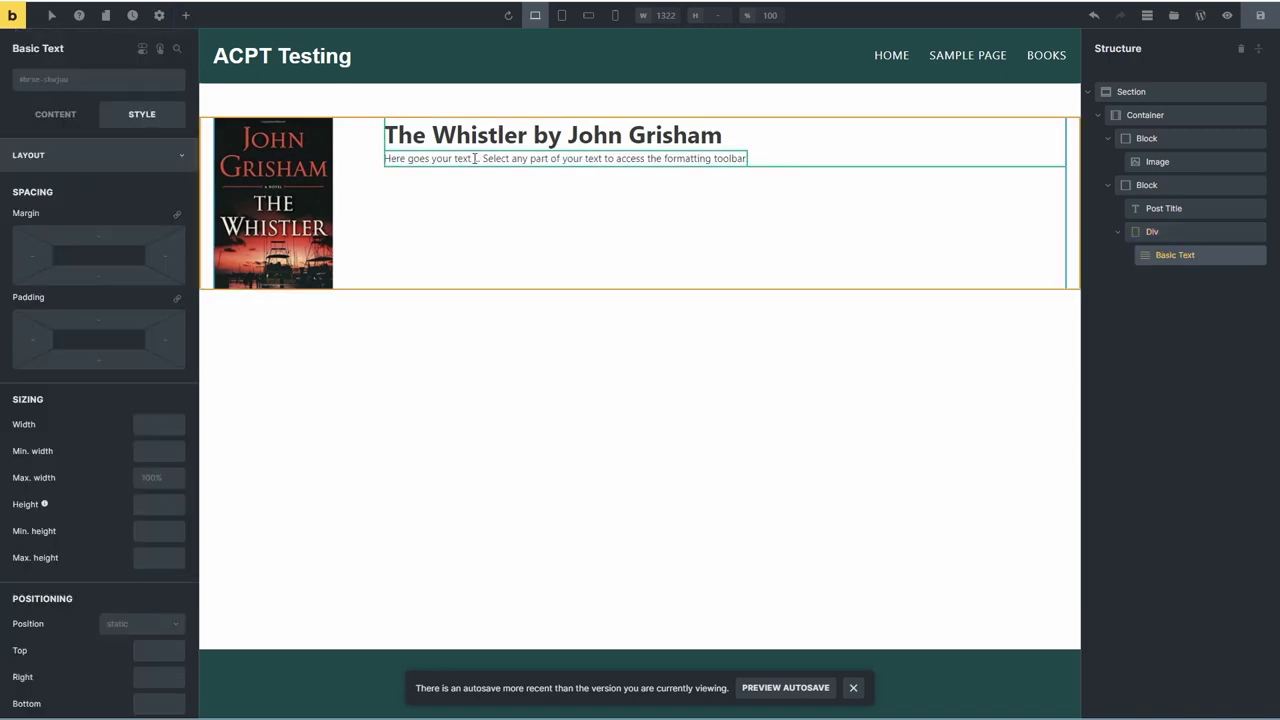
click(60, 117)
triple_click(111, 198)
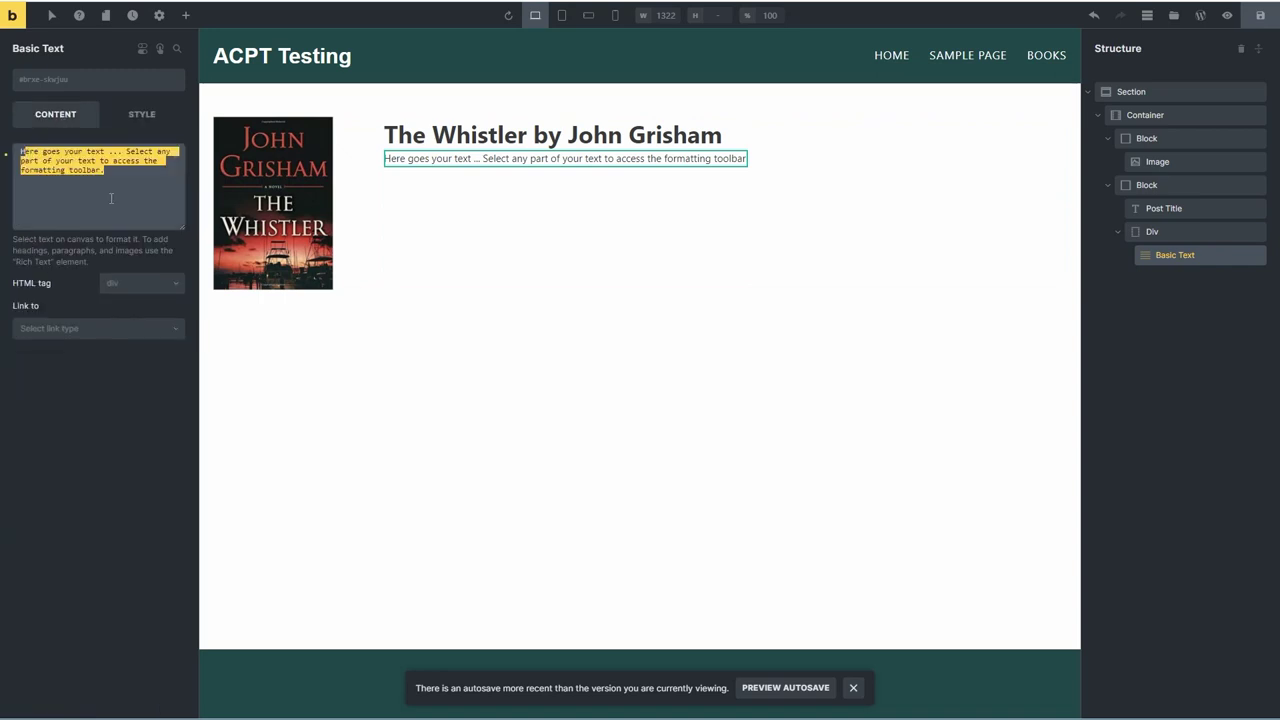
key(BackSpace)
text(Publish)
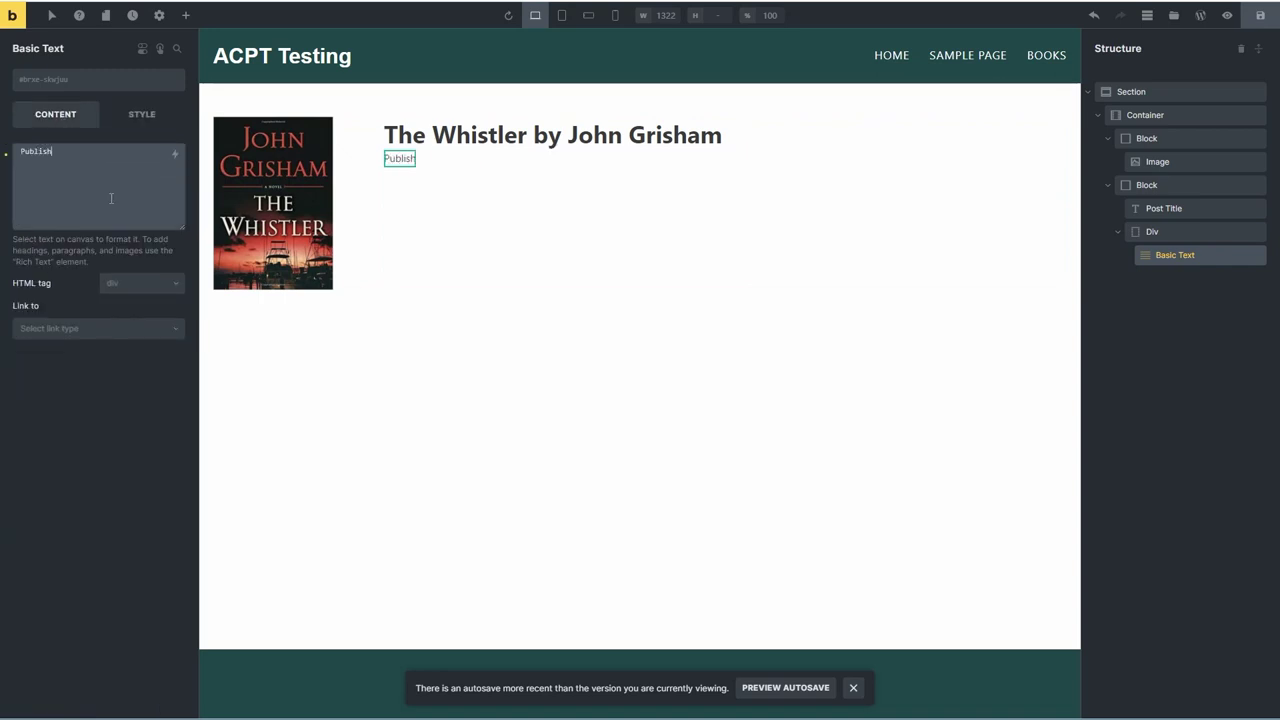
text(ed on)
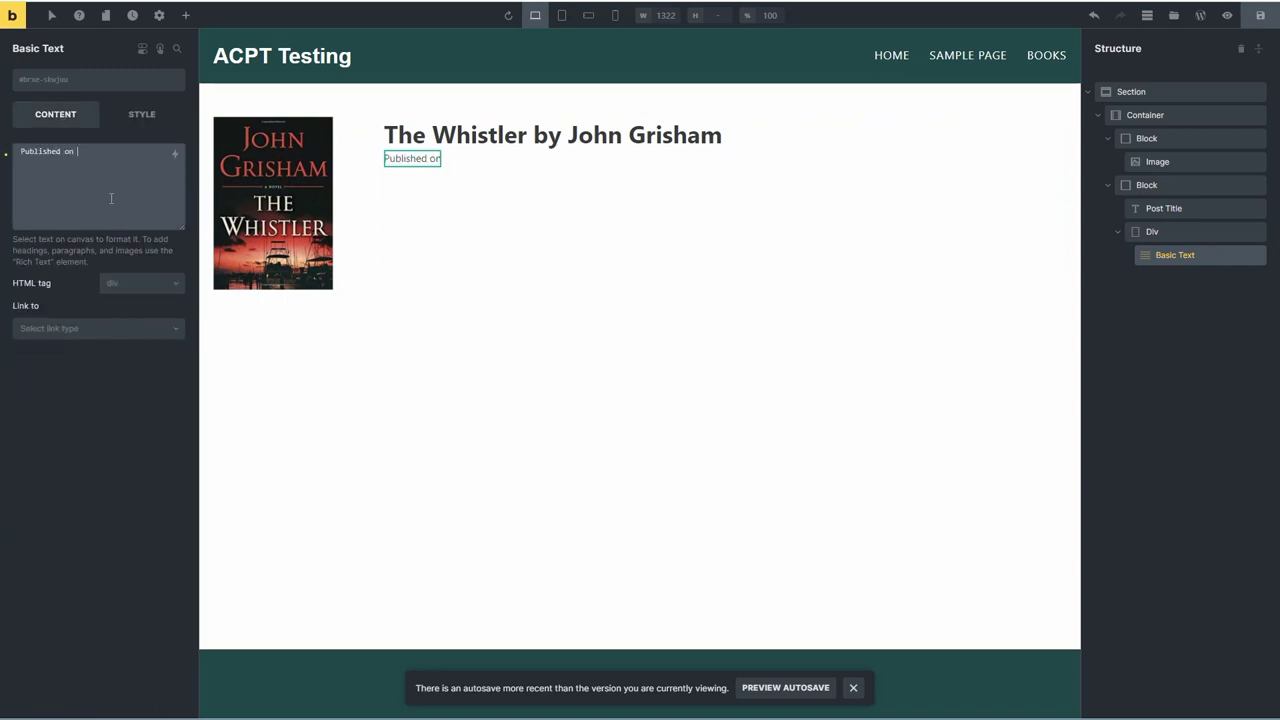
click(175, 154)
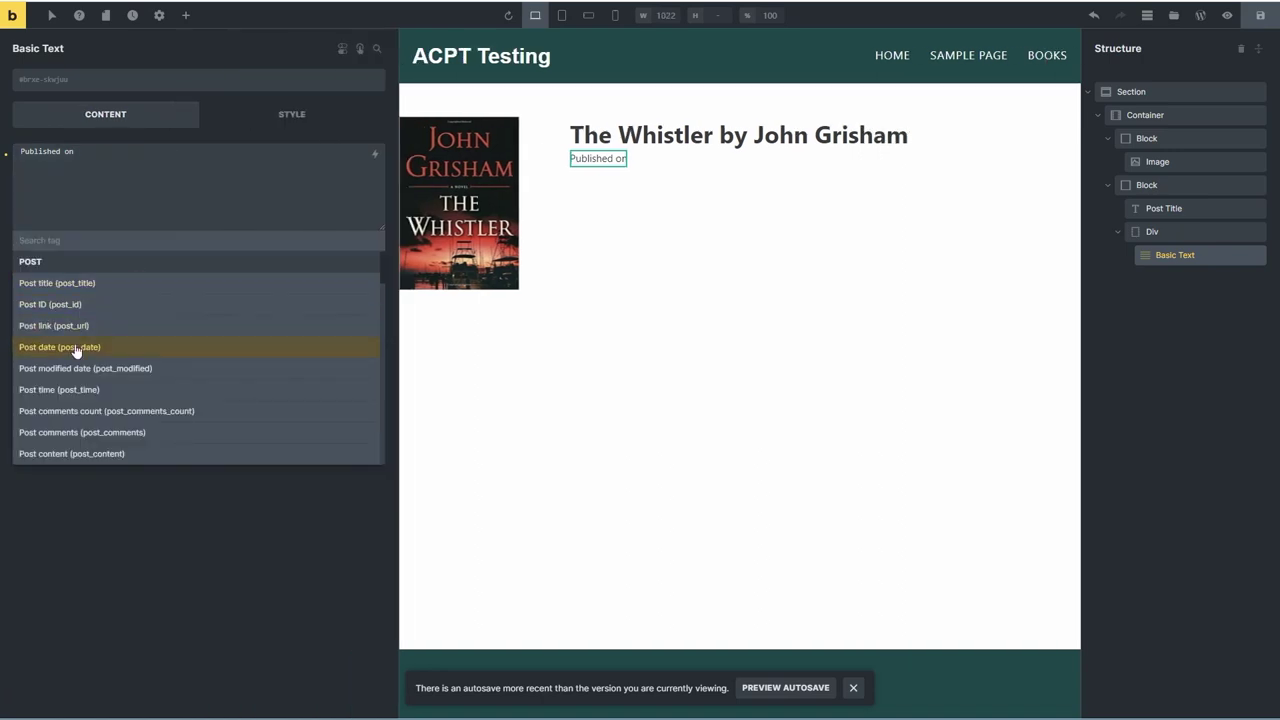
click(73, 346)
Append "| By" and the {author_name} dynamic data tag after the post date in the Basic Text
click(152, 151)
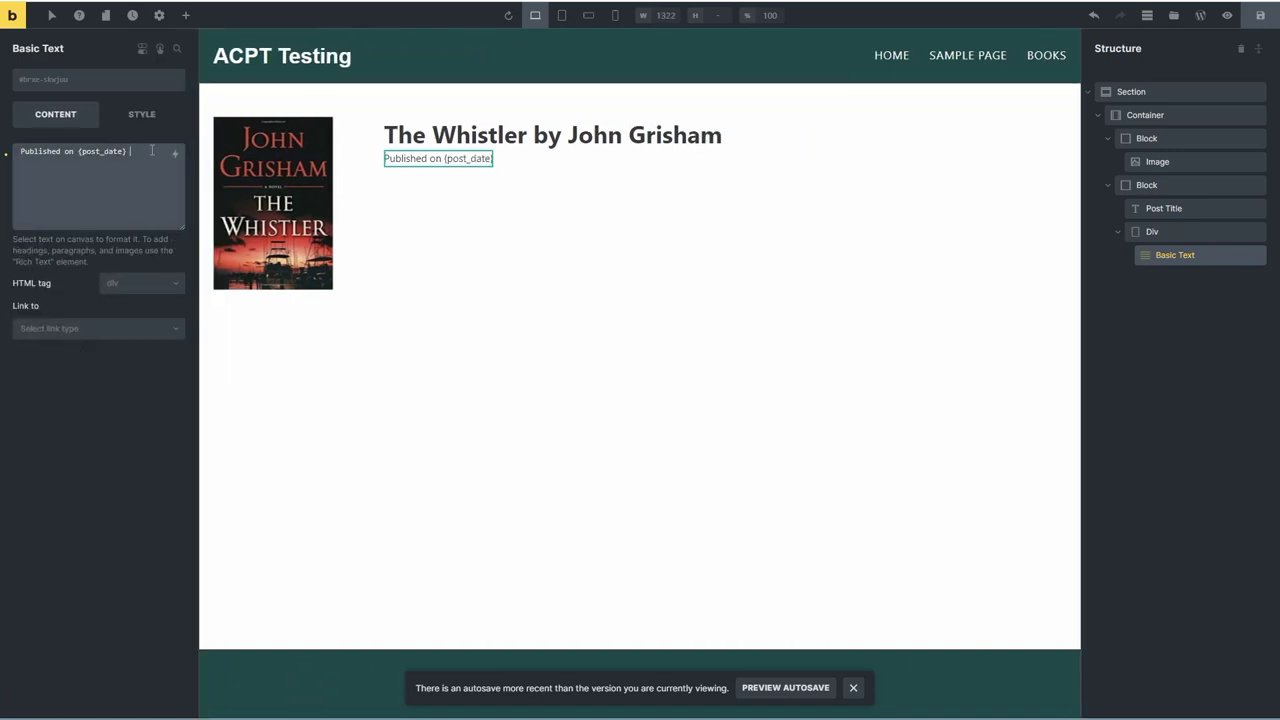
text(|)
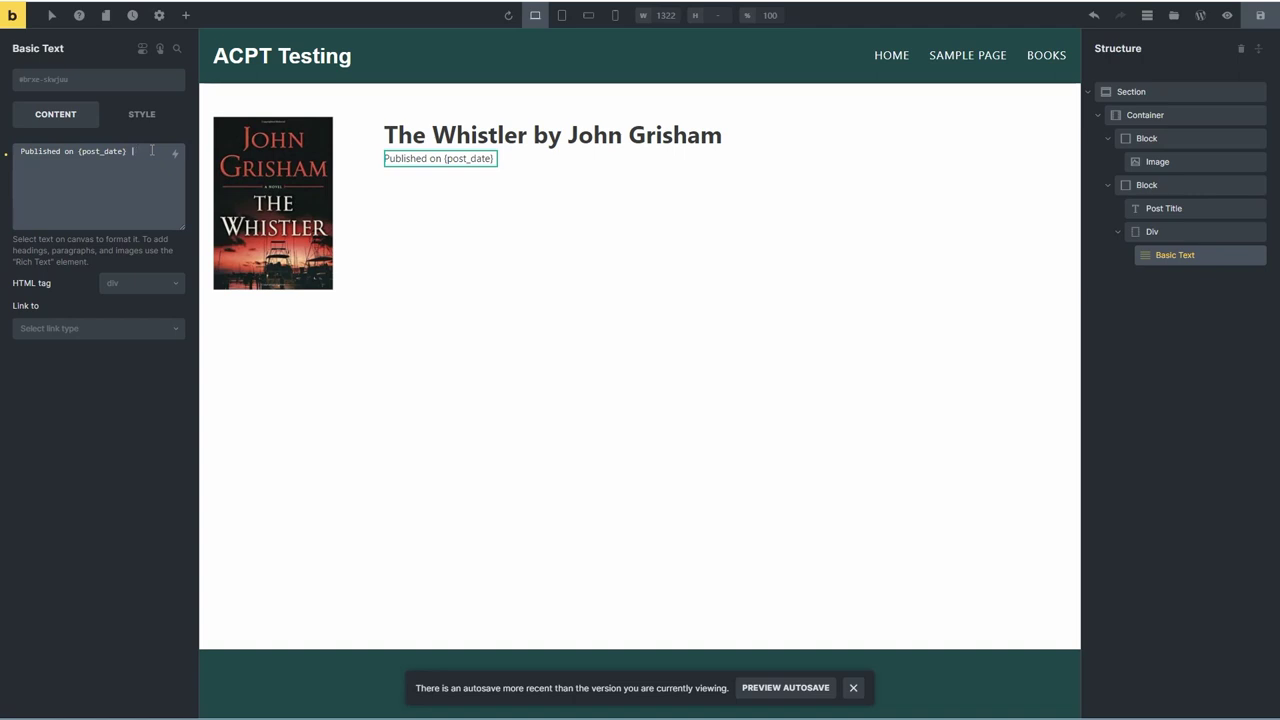
text( By)
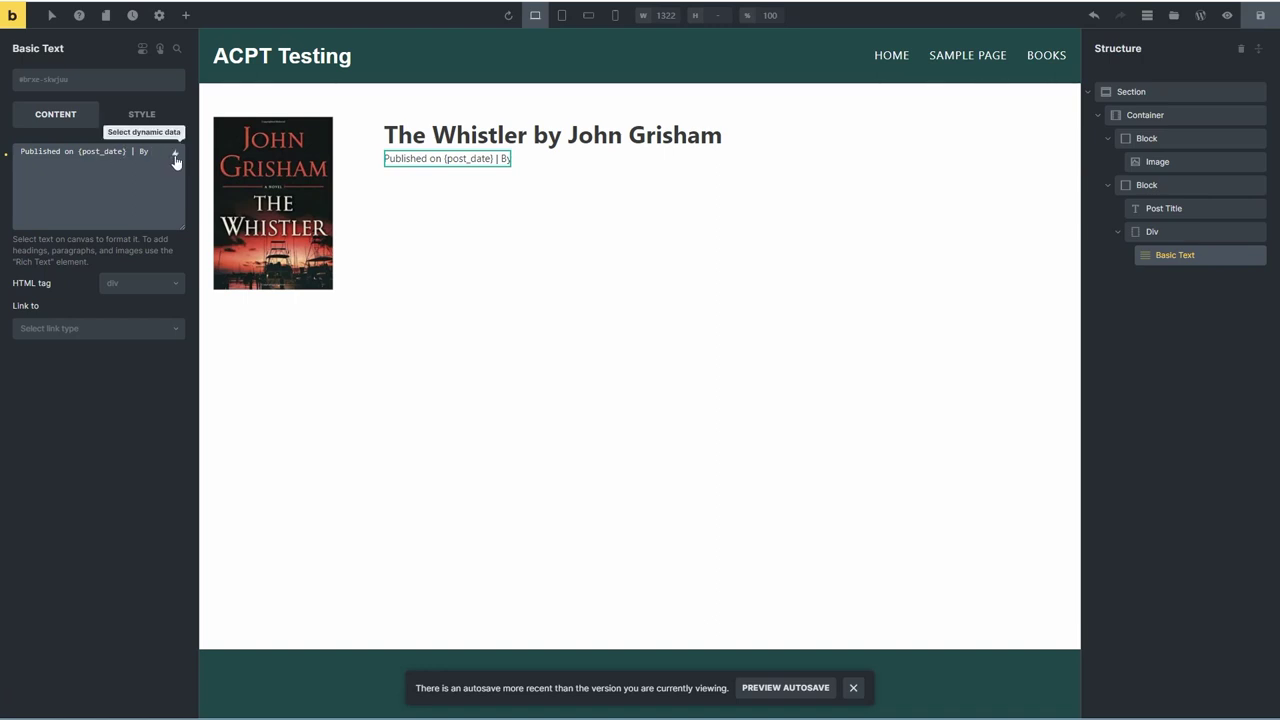
click(175, 153)
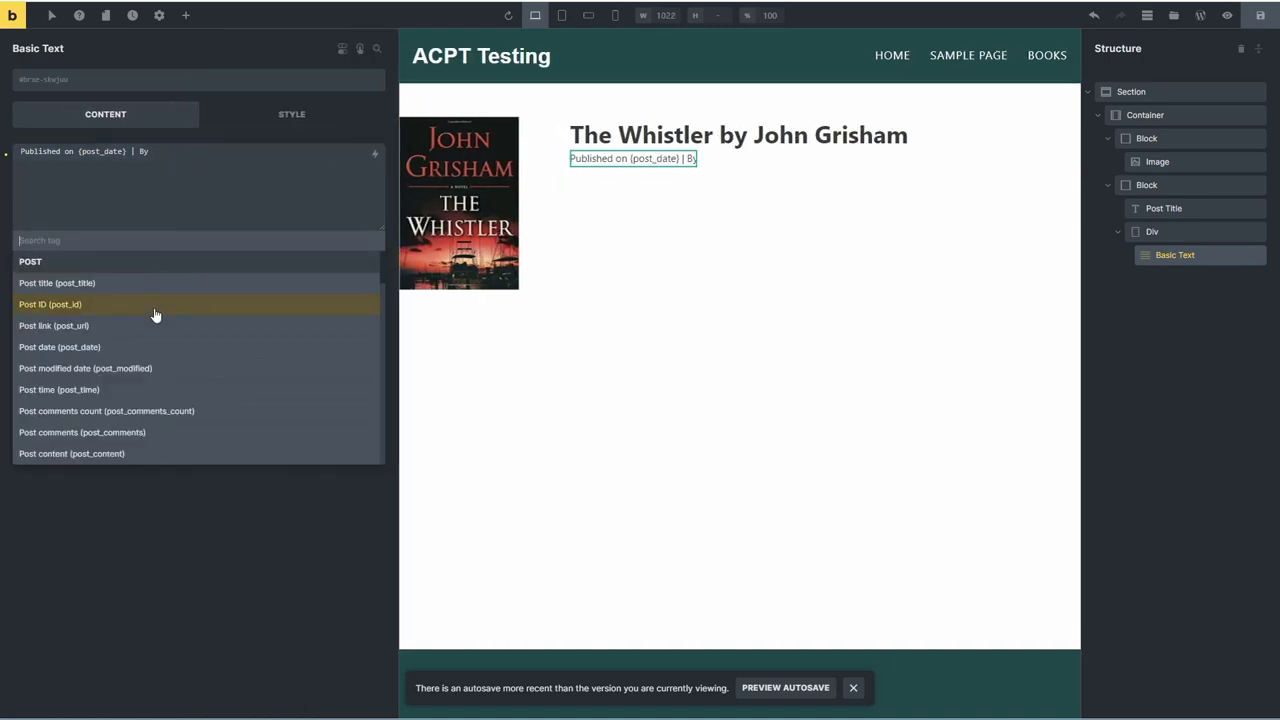
scroll(155, 315, down, 1)
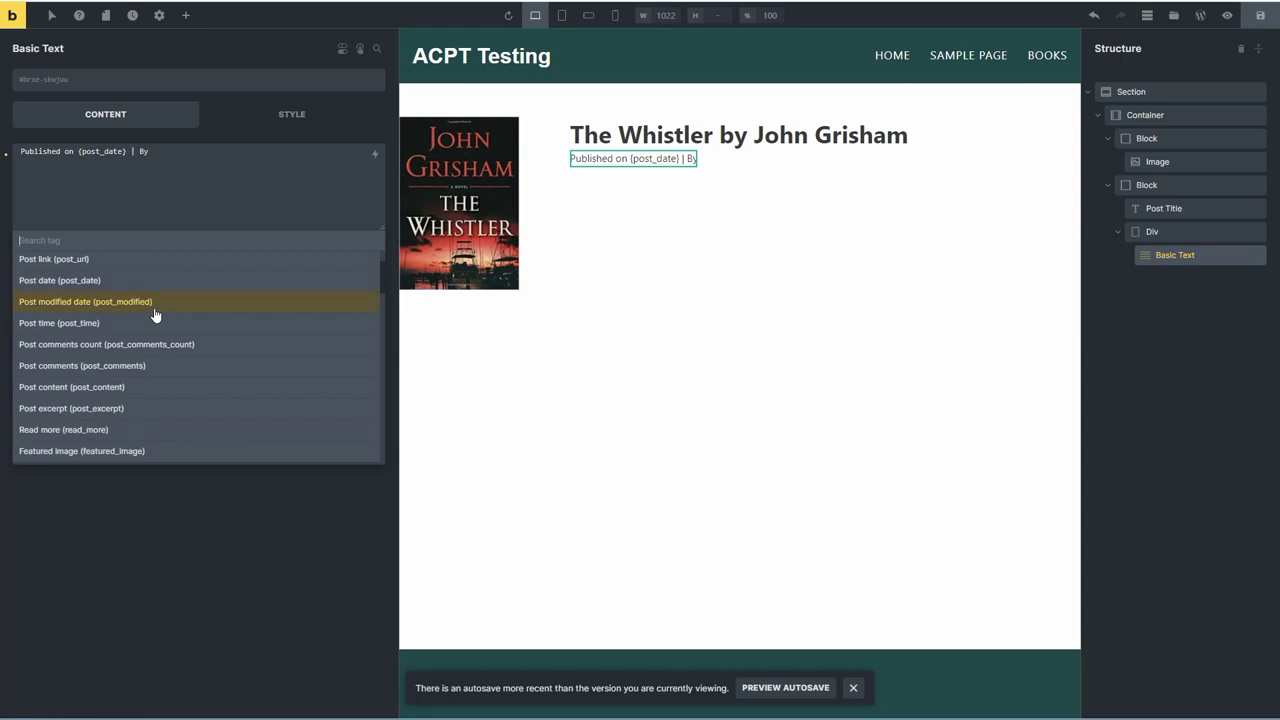
scroll(155, 315, down, 1)
scroll(155, 316, down, 2)
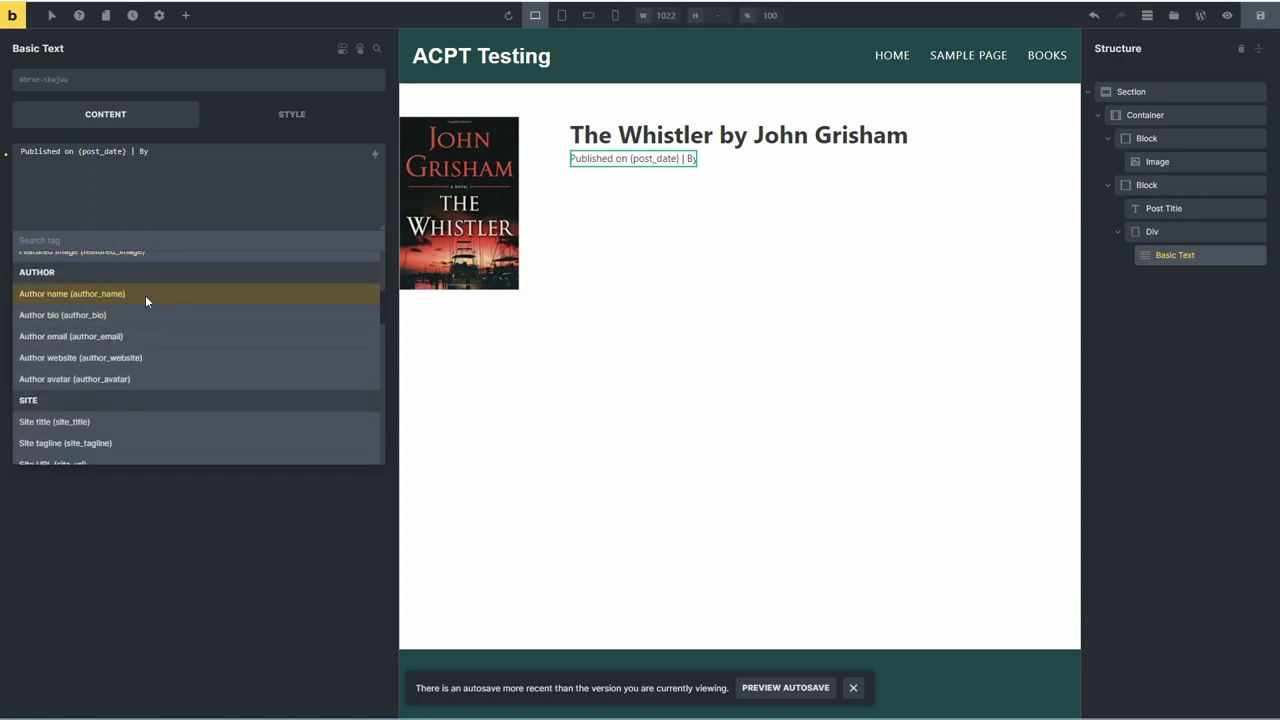
click(146, 297)
Append another "|" separator and the Genres {post_terms_genre} dynamic data tag after the author name
click(91, 166)
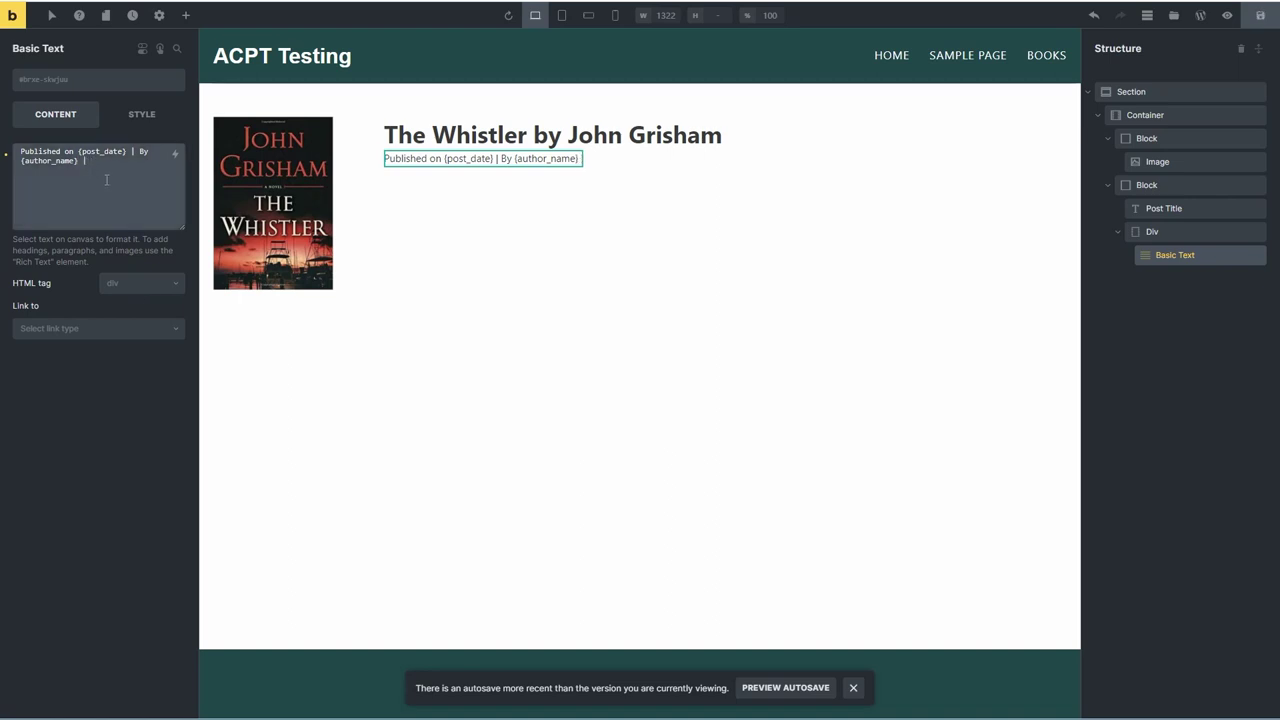
click(175, 154)
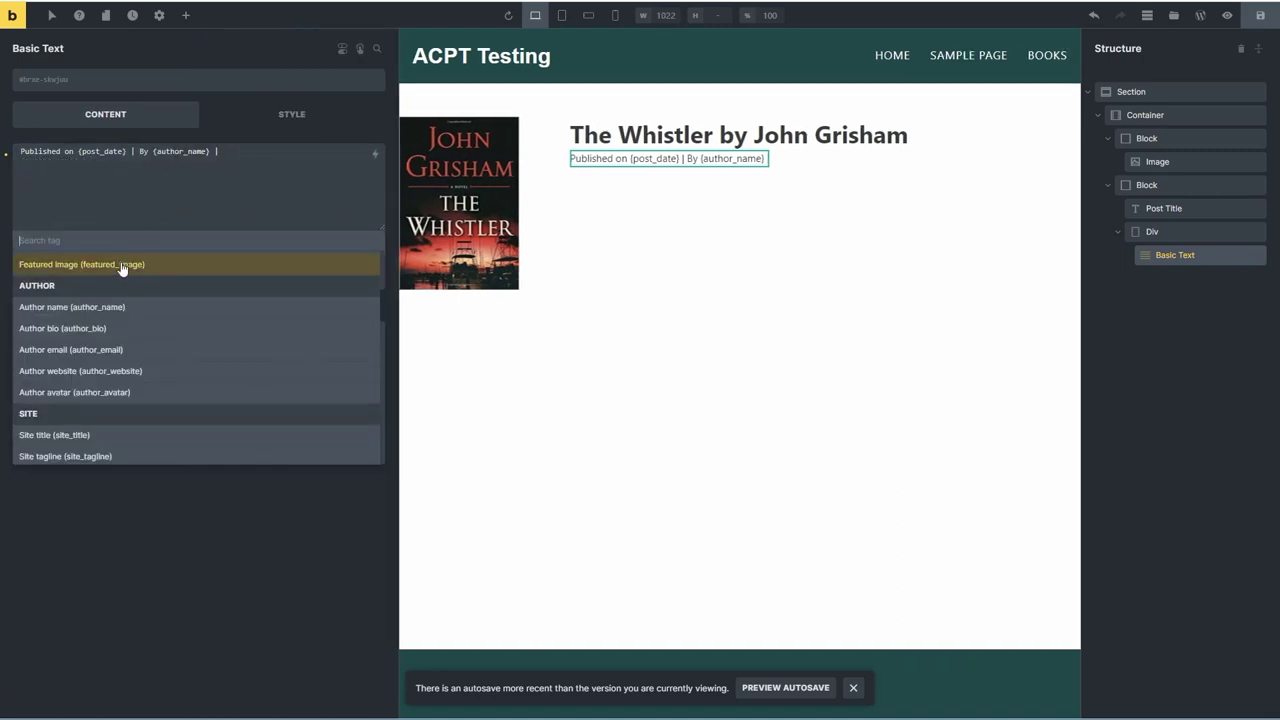
scroll(137, 302, down, 3)
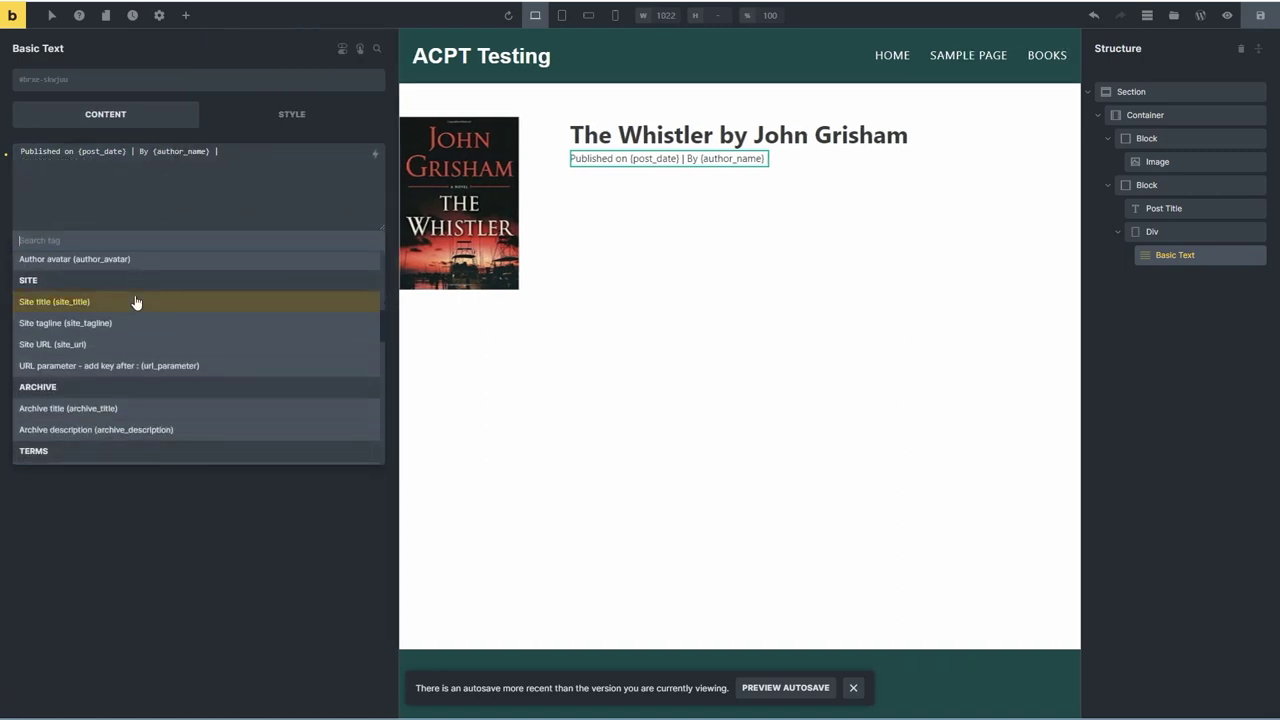
scroll(137, 302, down, 1)
scroll(137, 302, down, 2)
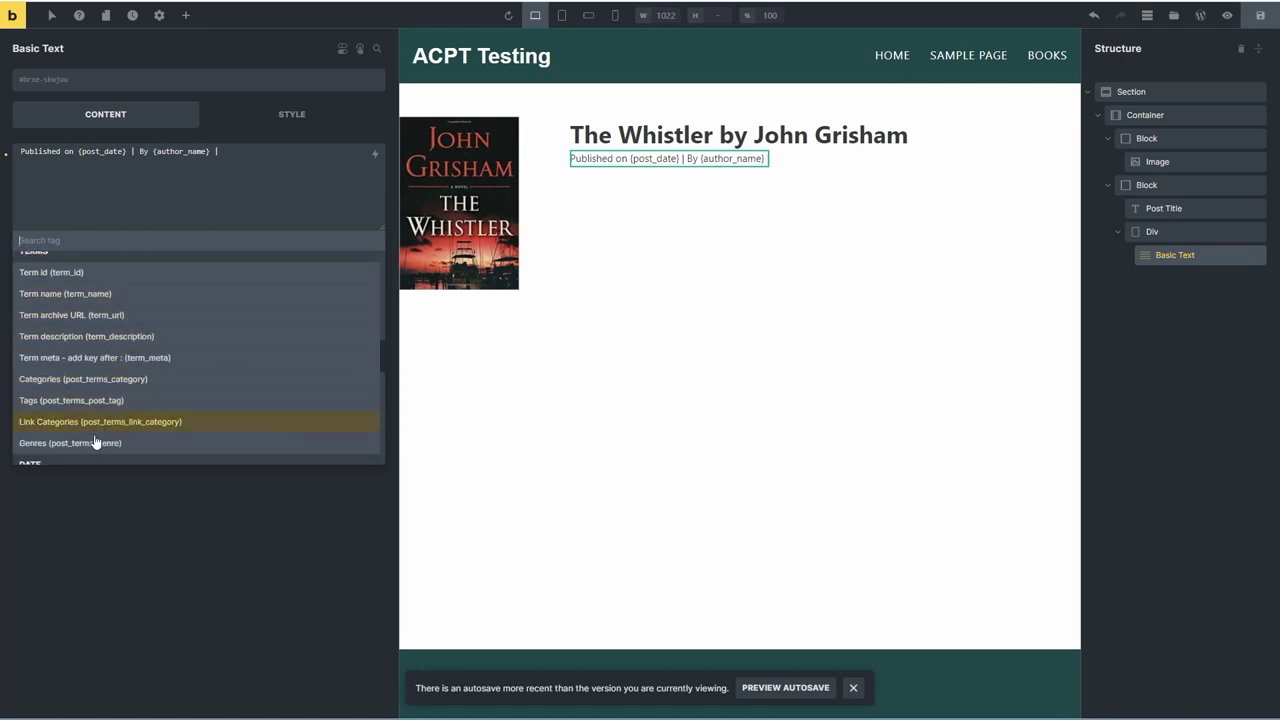
click(92, 443)
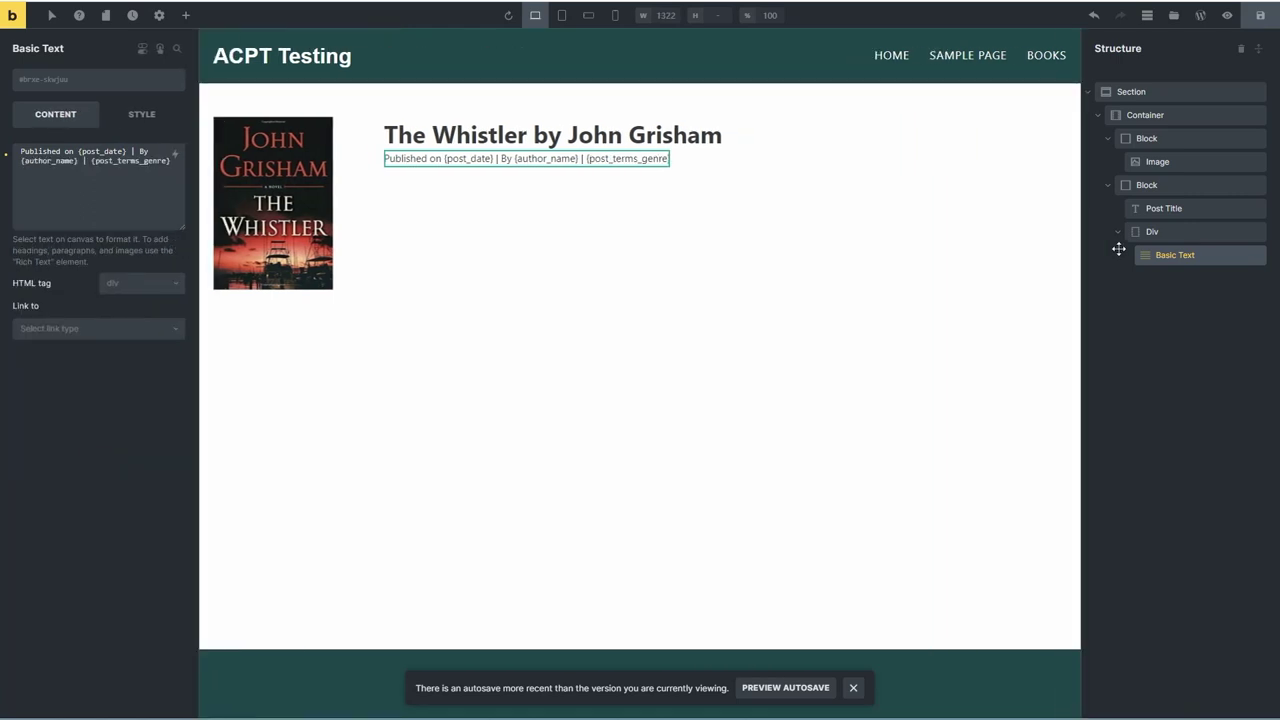
Add a Post Content element at the end of the block holding the Post Title and set its top margin to 20
click(1159, 186)
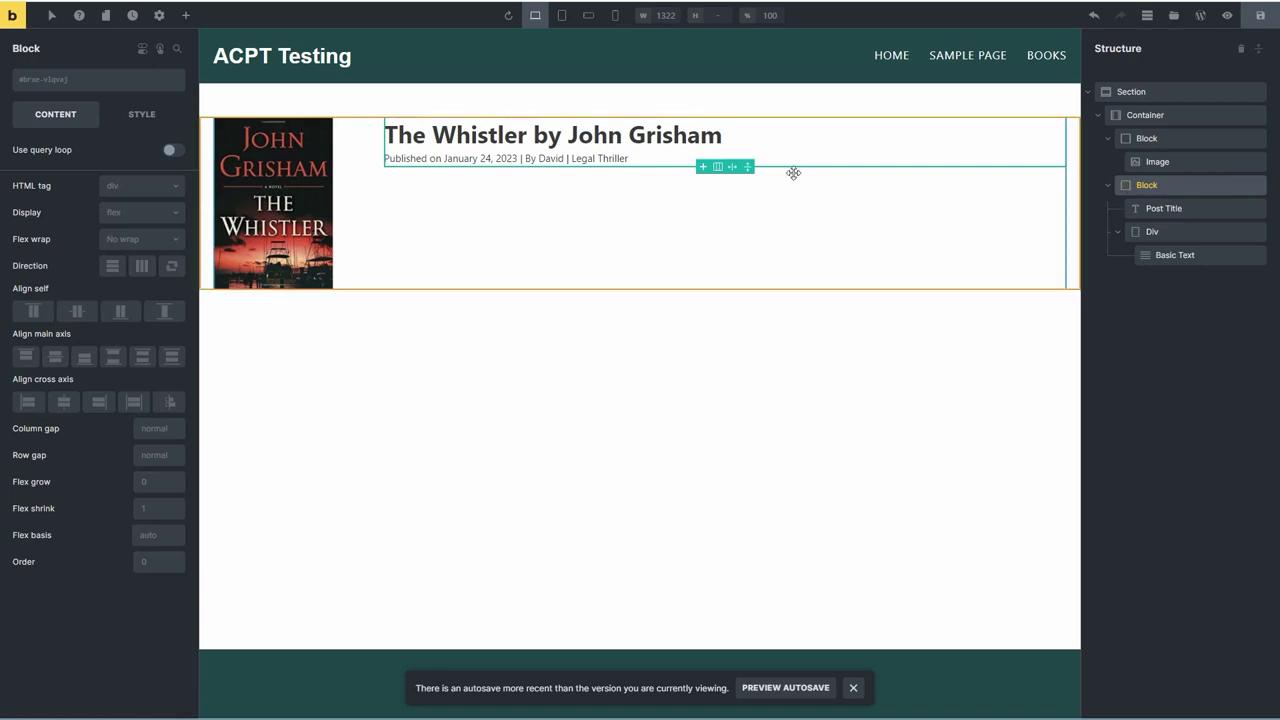
click(184, 15)
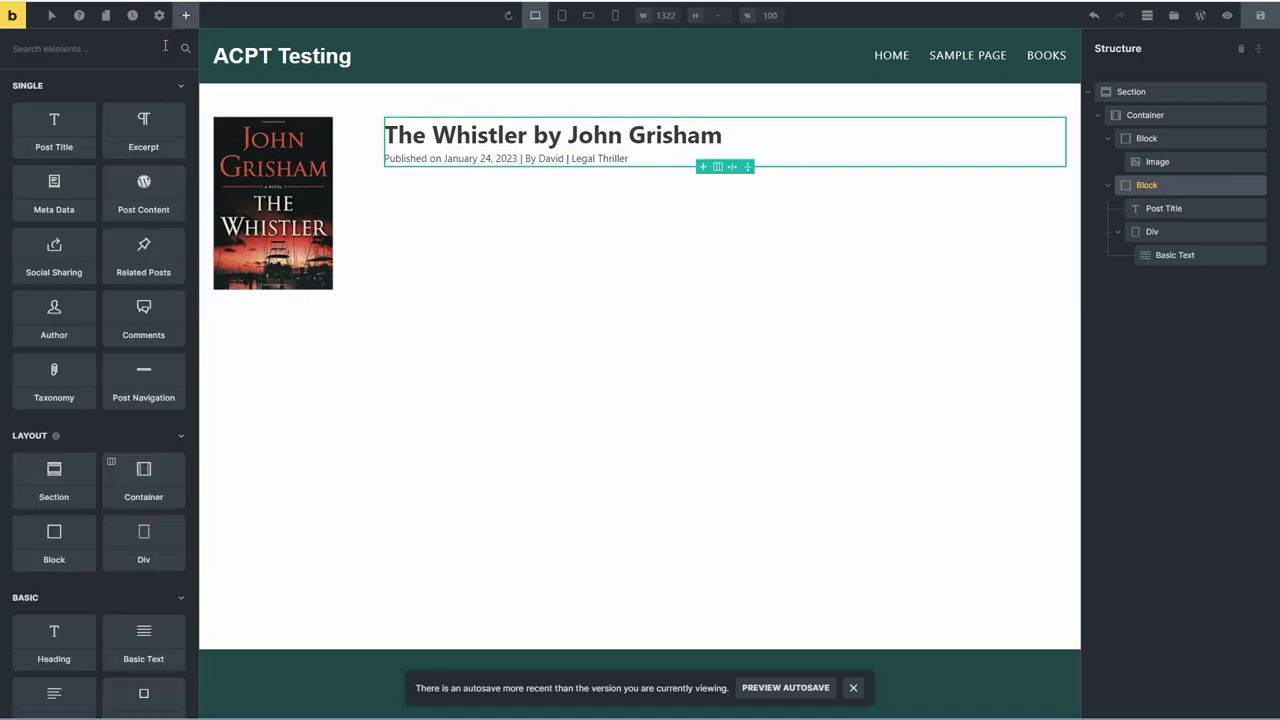
click(143, 183)
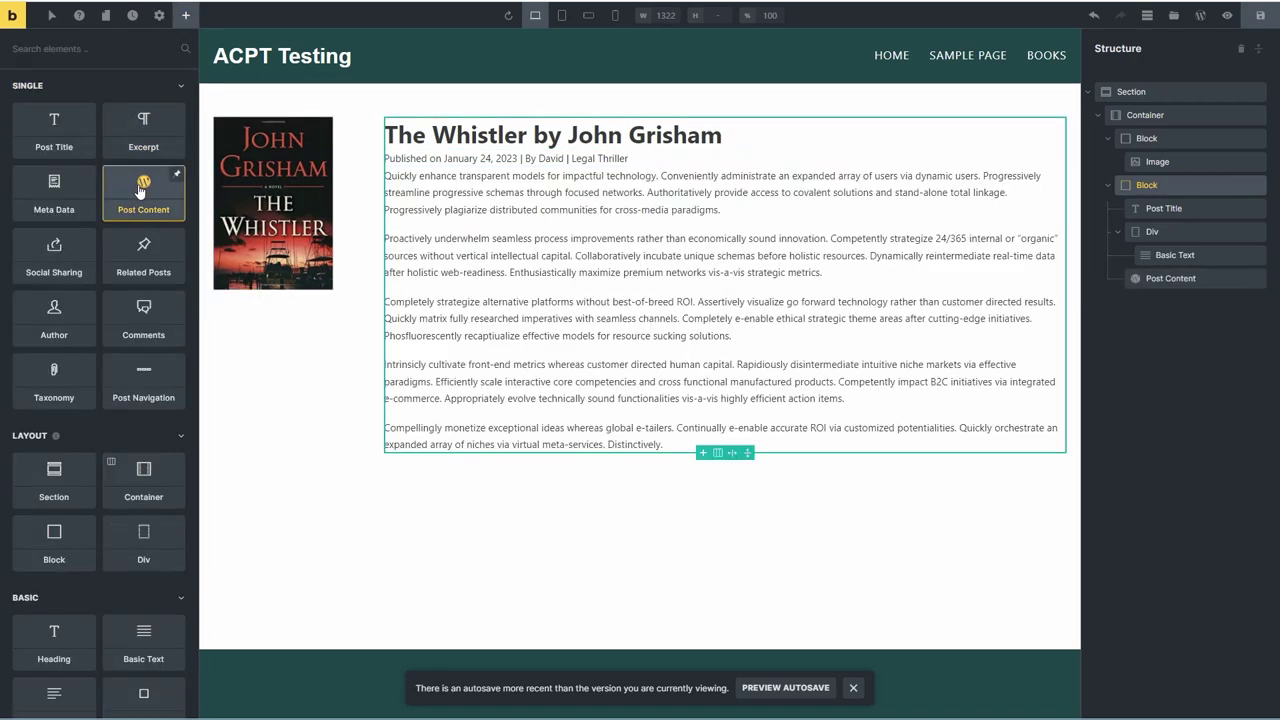
click(1164, 280)
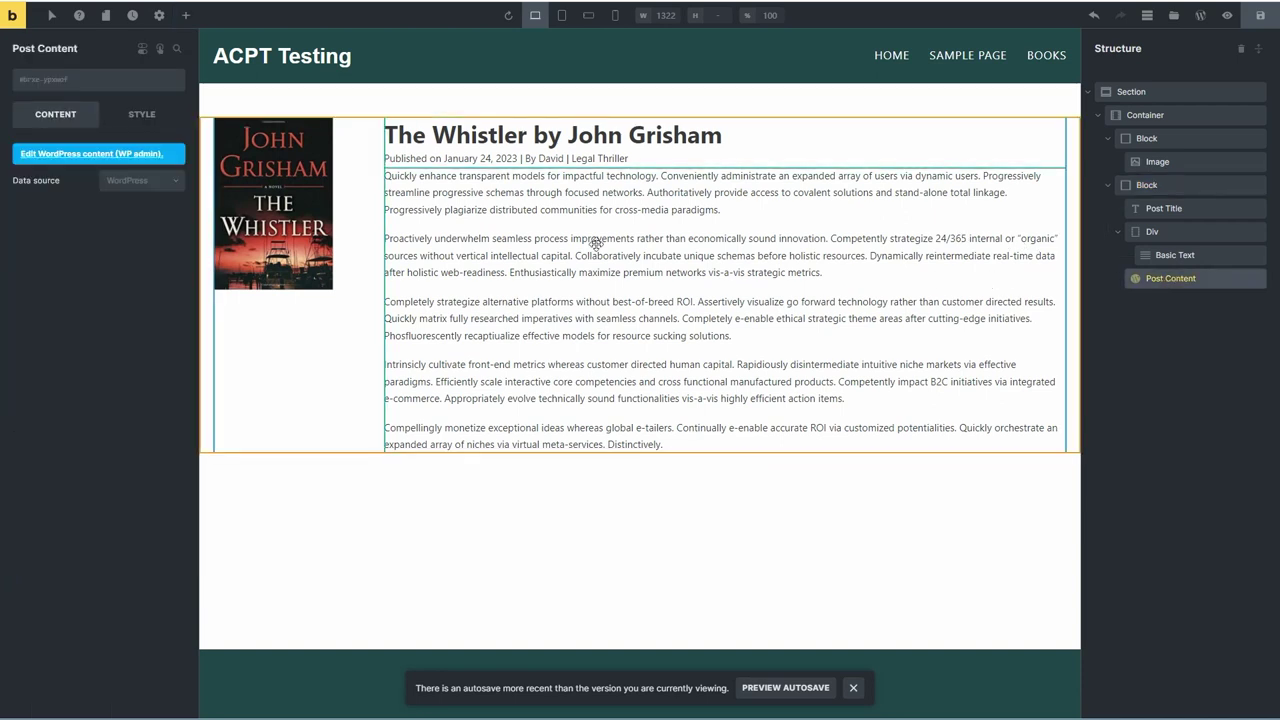
click(136, 116)
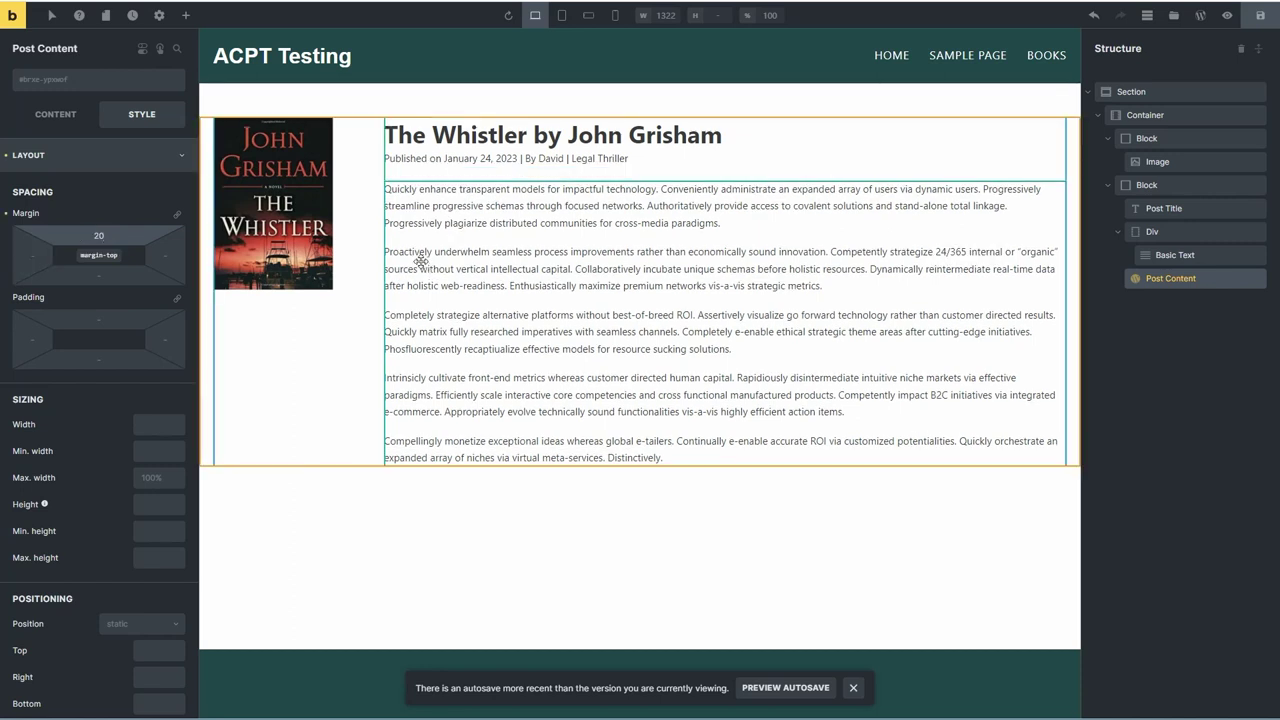
Set the book cover image's self-alignment to Center
click(271, 216)
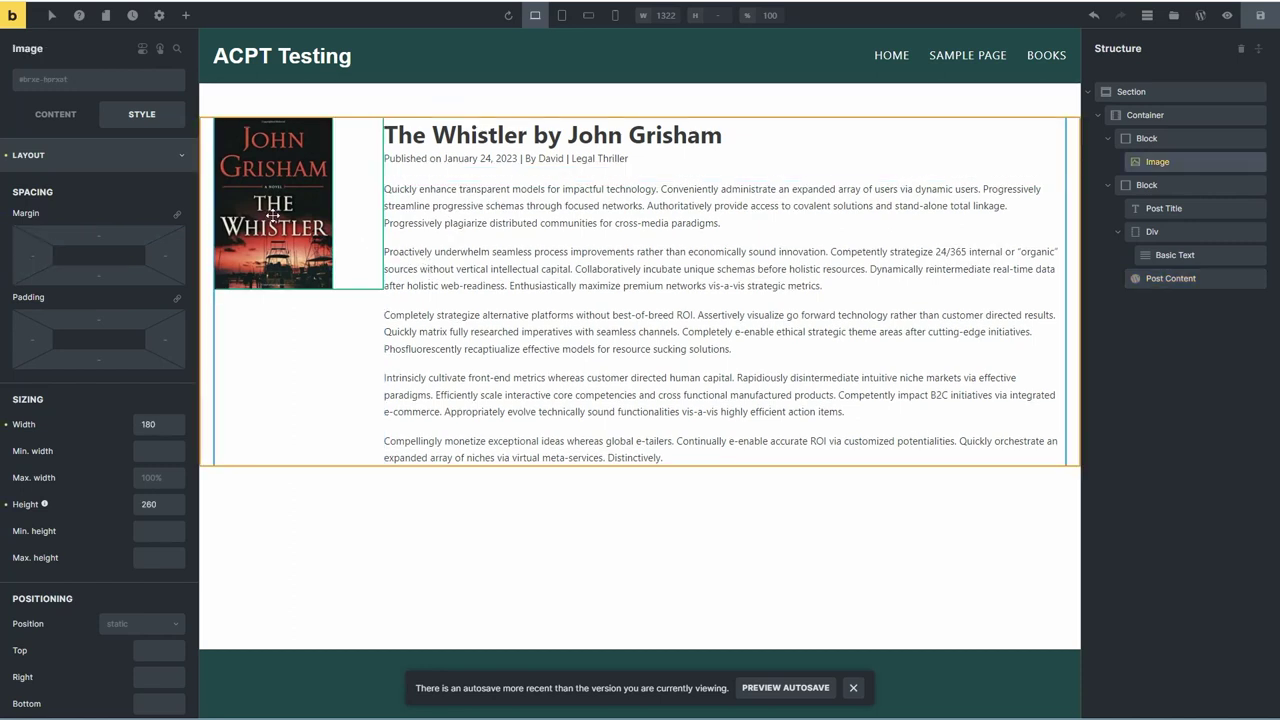
scroll(116, 189, down, 3)
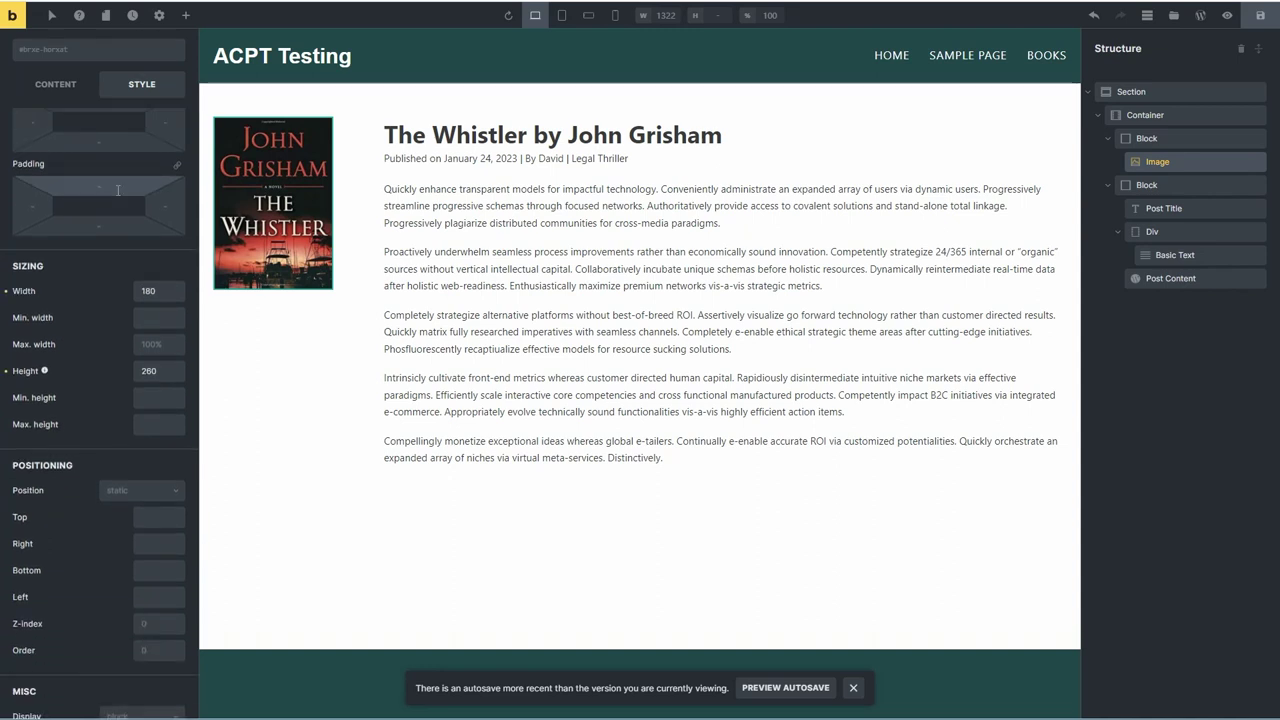
scroll(114, 456, down, 2)
scroll(114, 456, down, 2)
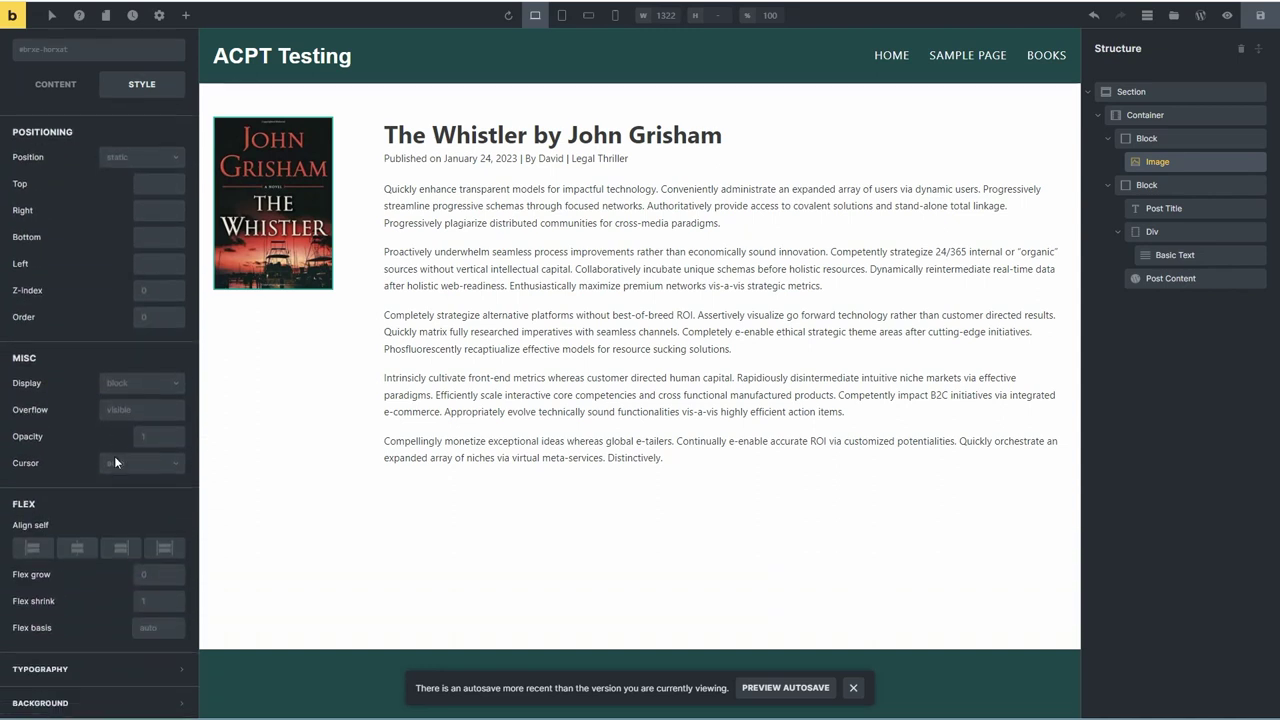
click(75, 548)
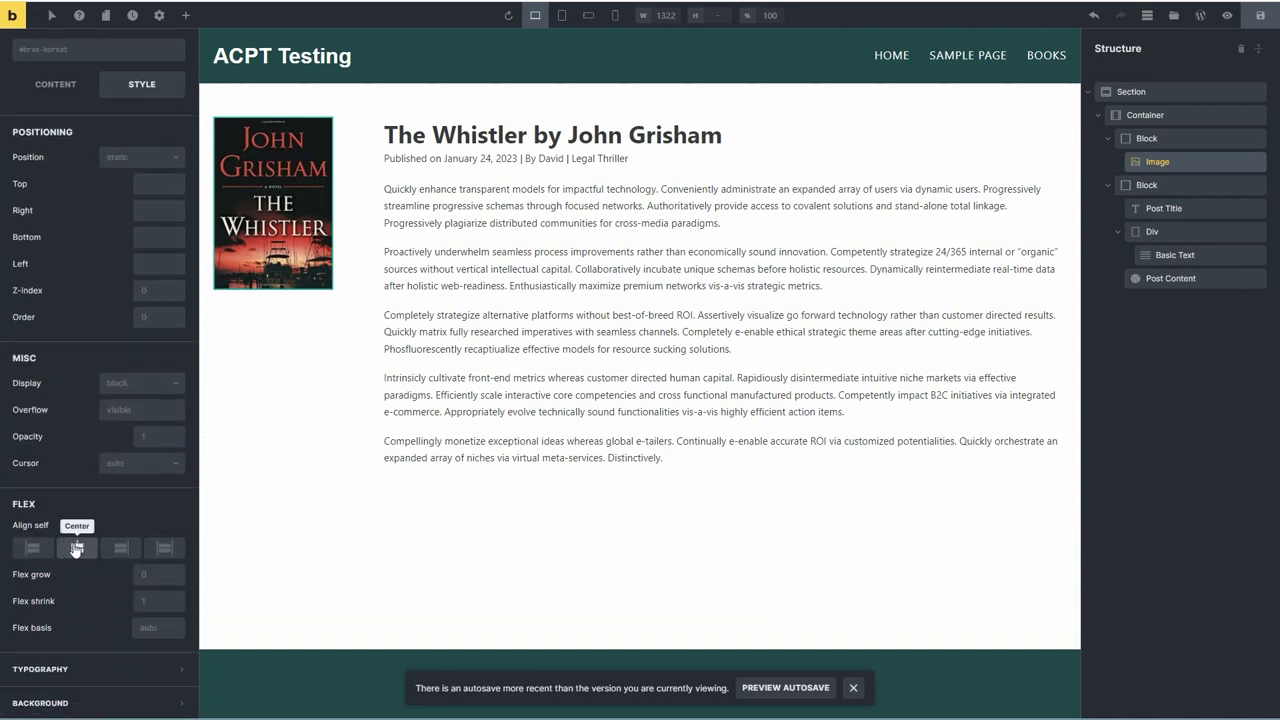
click(75, 548)
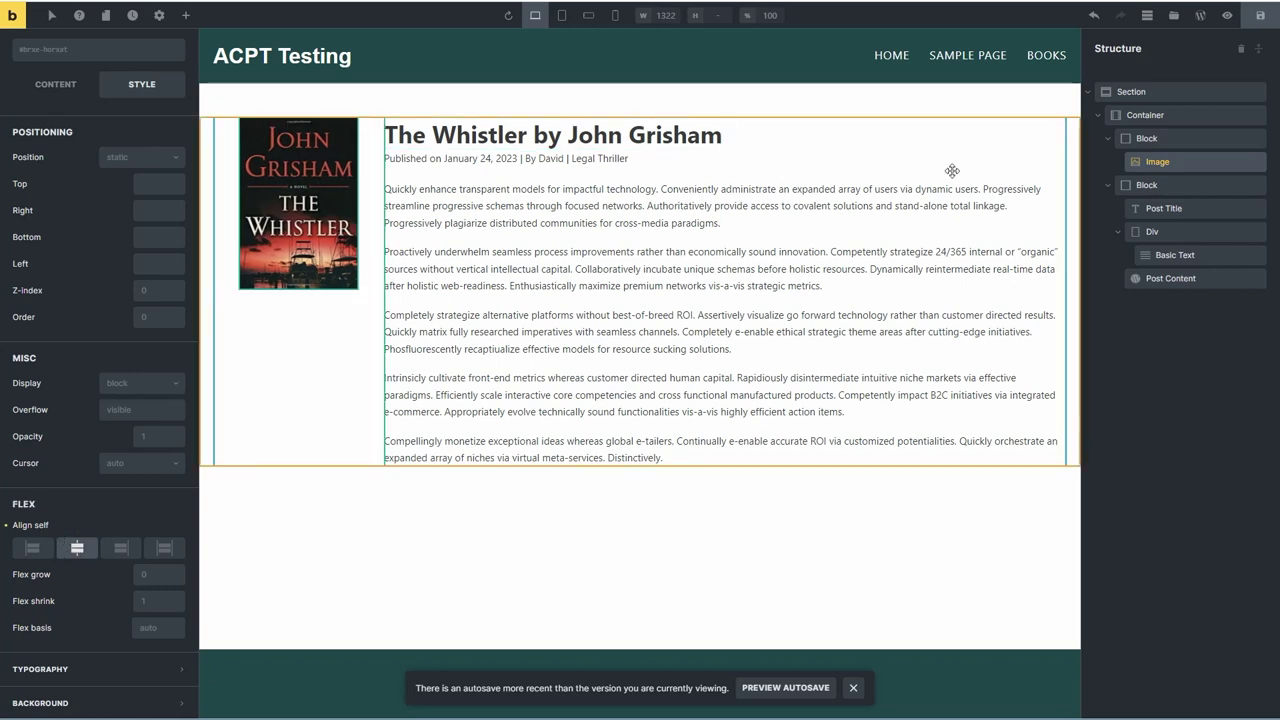
Add a second Image element below the book cover in the 20% block
click(1170, 138)
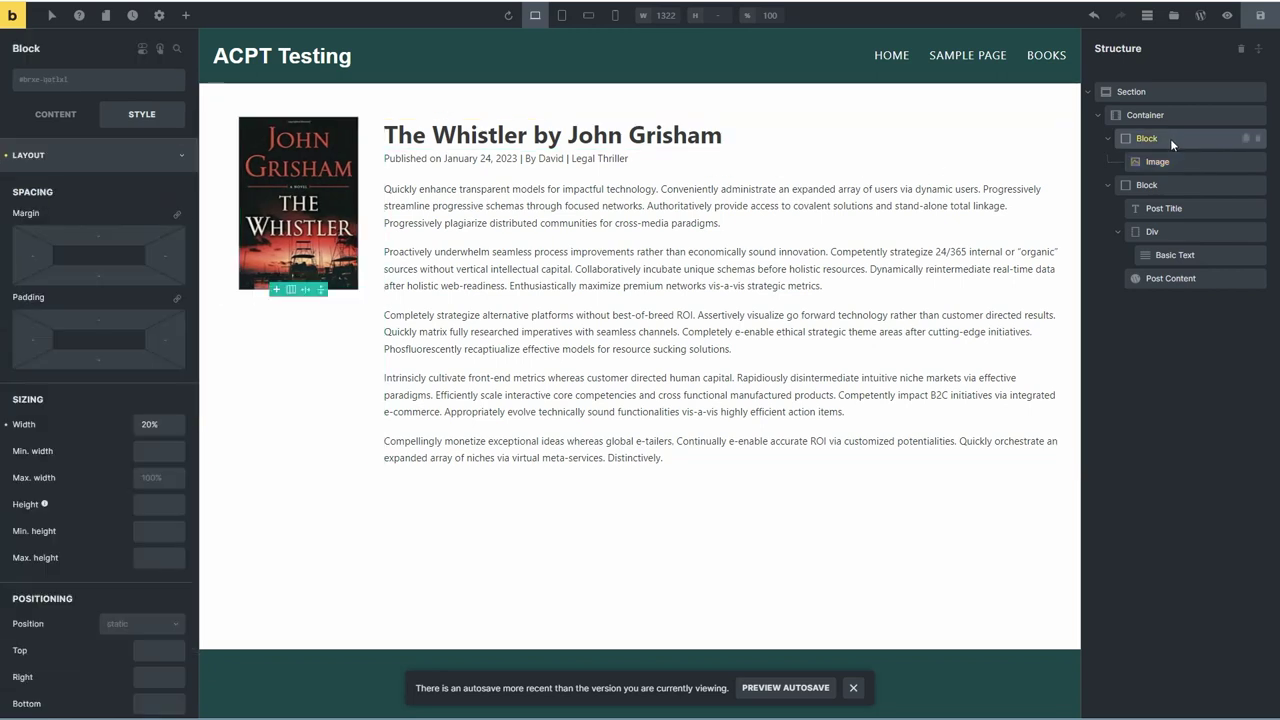
click(186, 16)
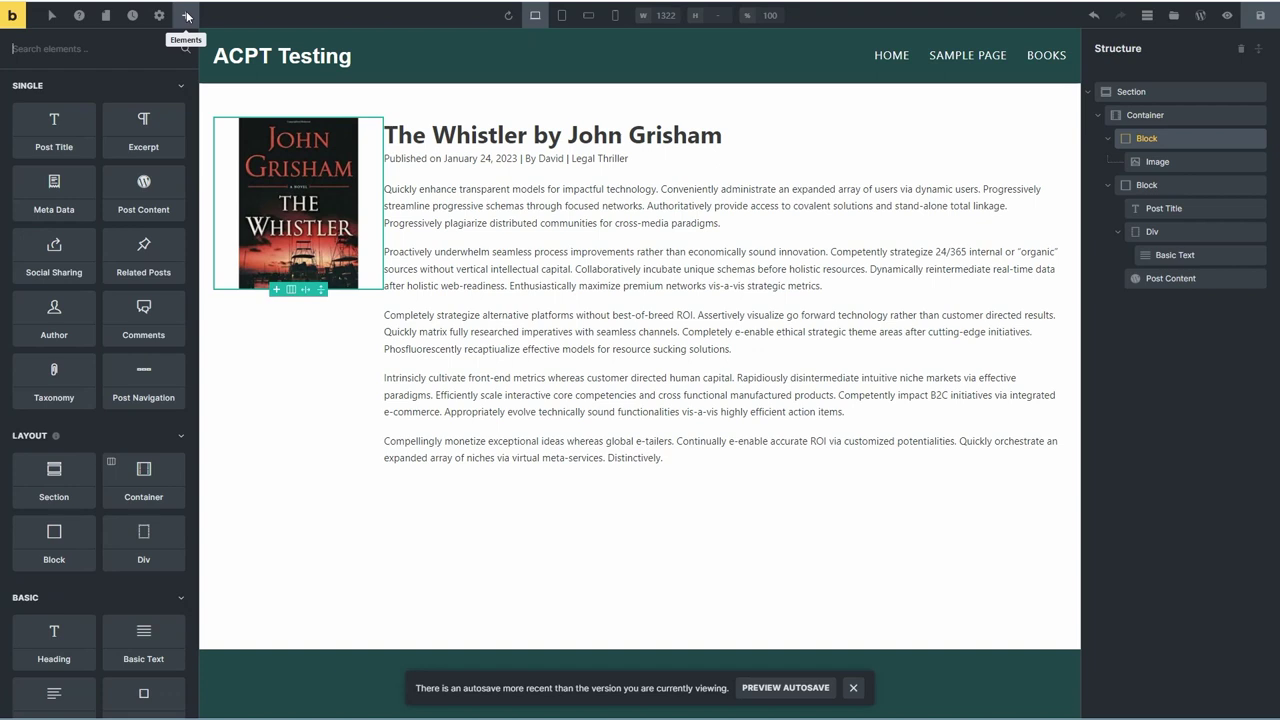
scroll(45, 262, down, 3)
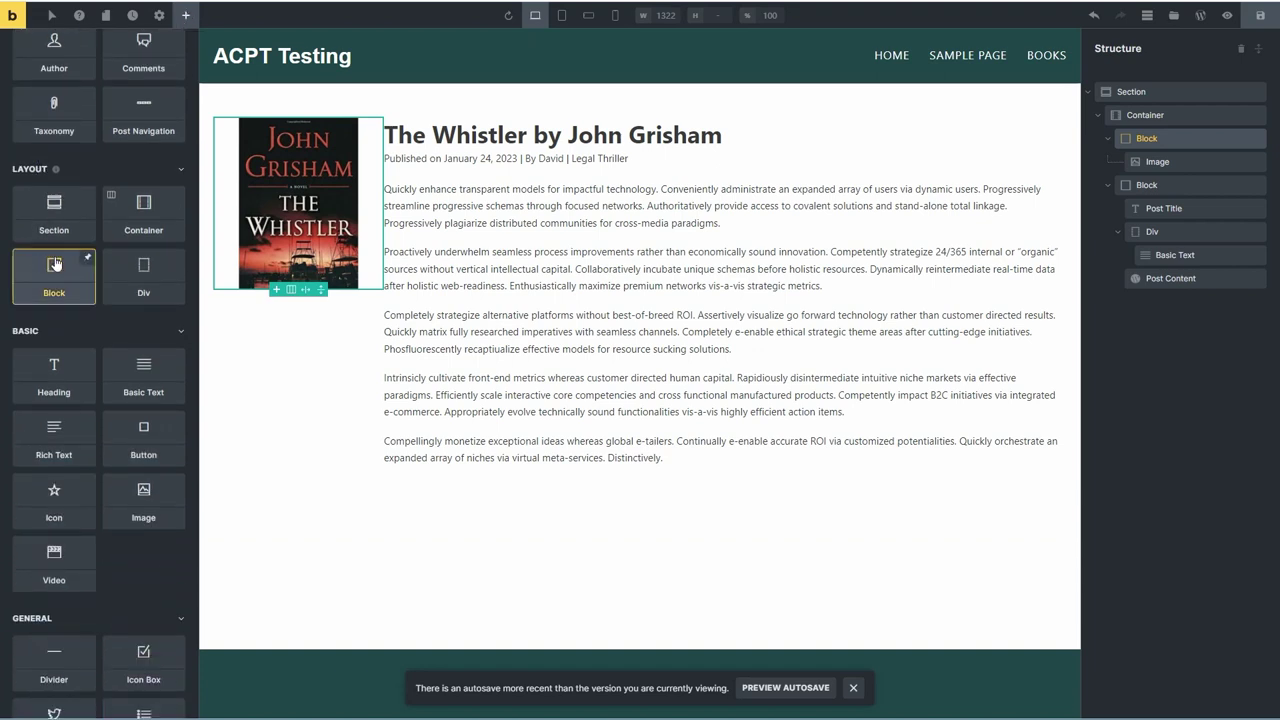
click(145, 496)
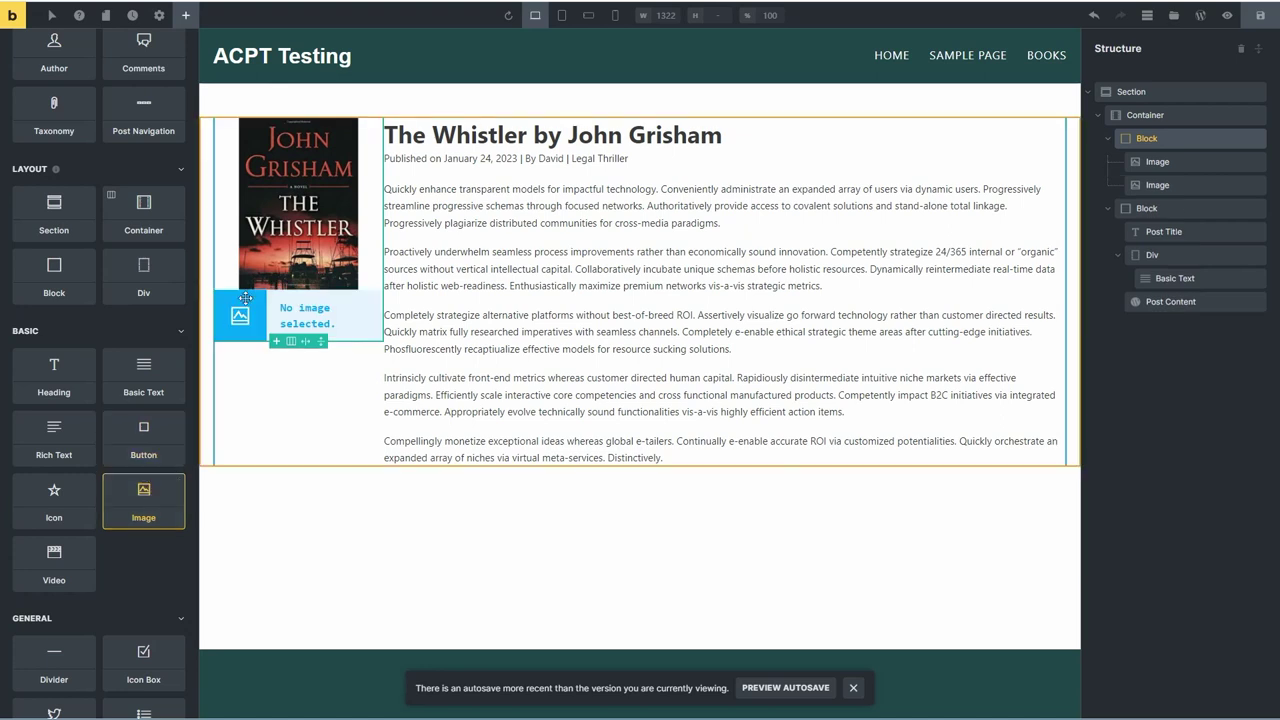
Set the new image's source to the ACPT Book fields author-photo dynamic data (acpt_book_book_fields_author-photo)
click(250, 305)
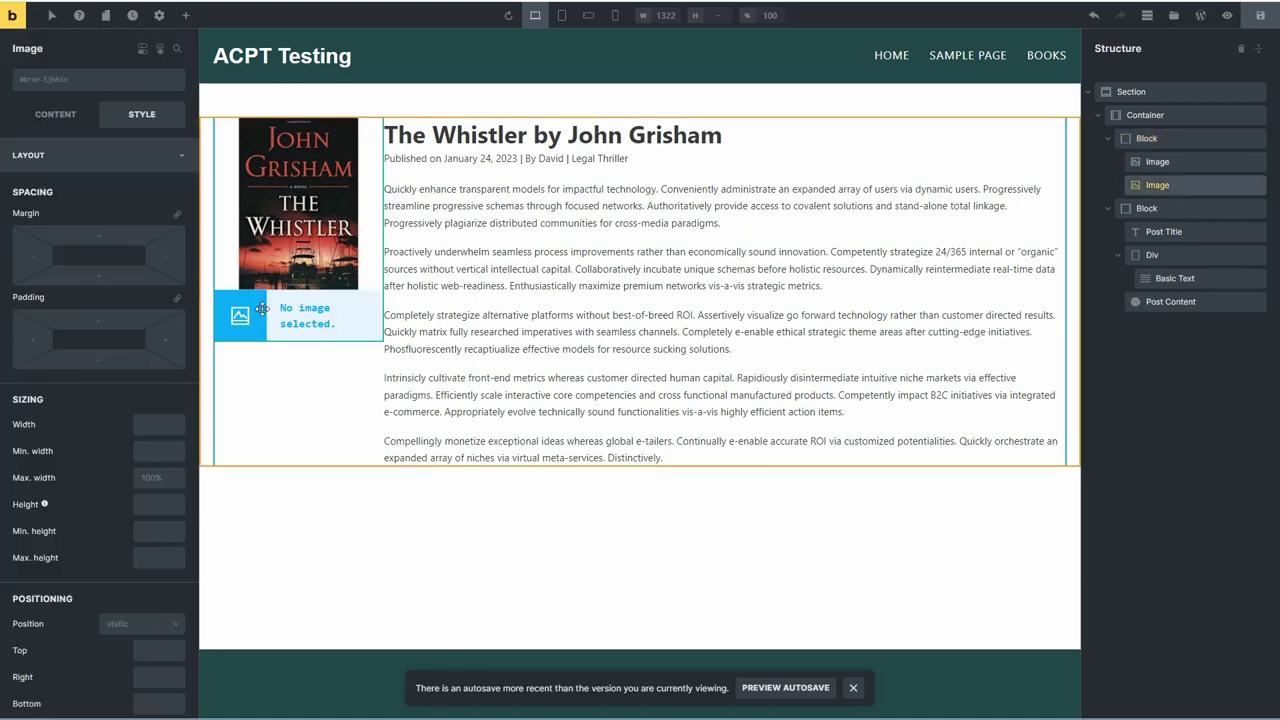
click(56, 116)
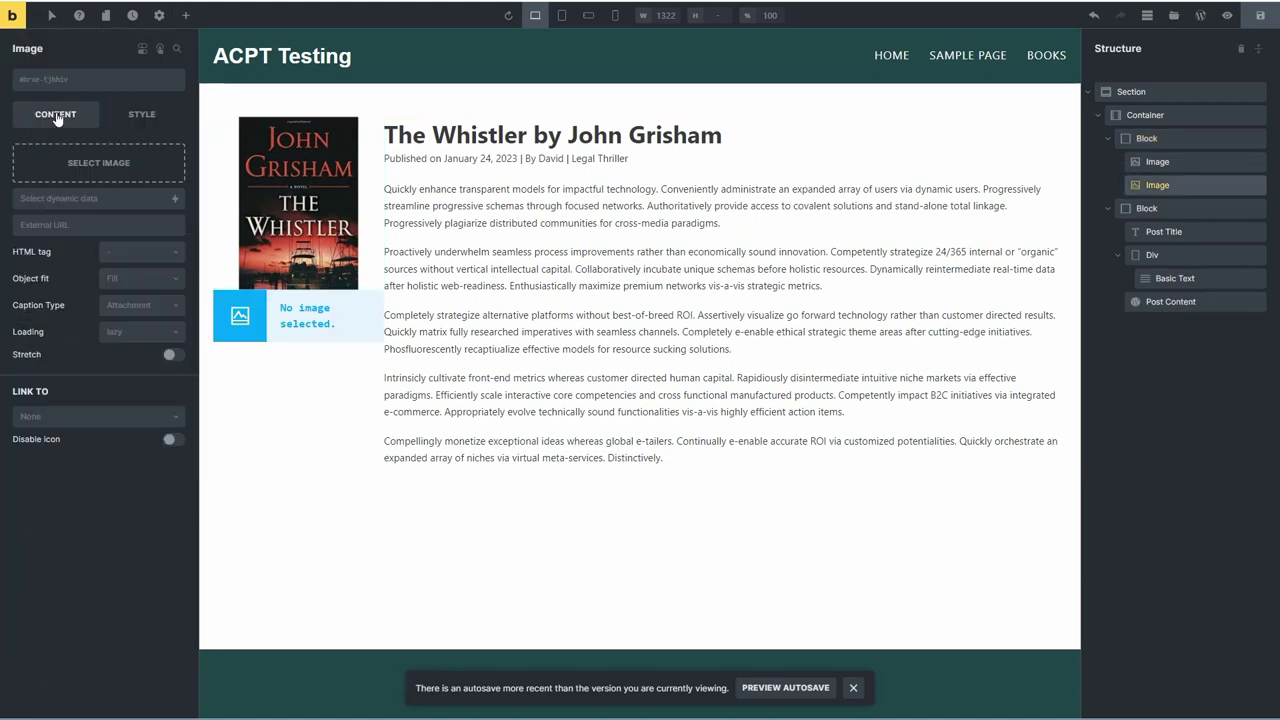
click(175, 202)
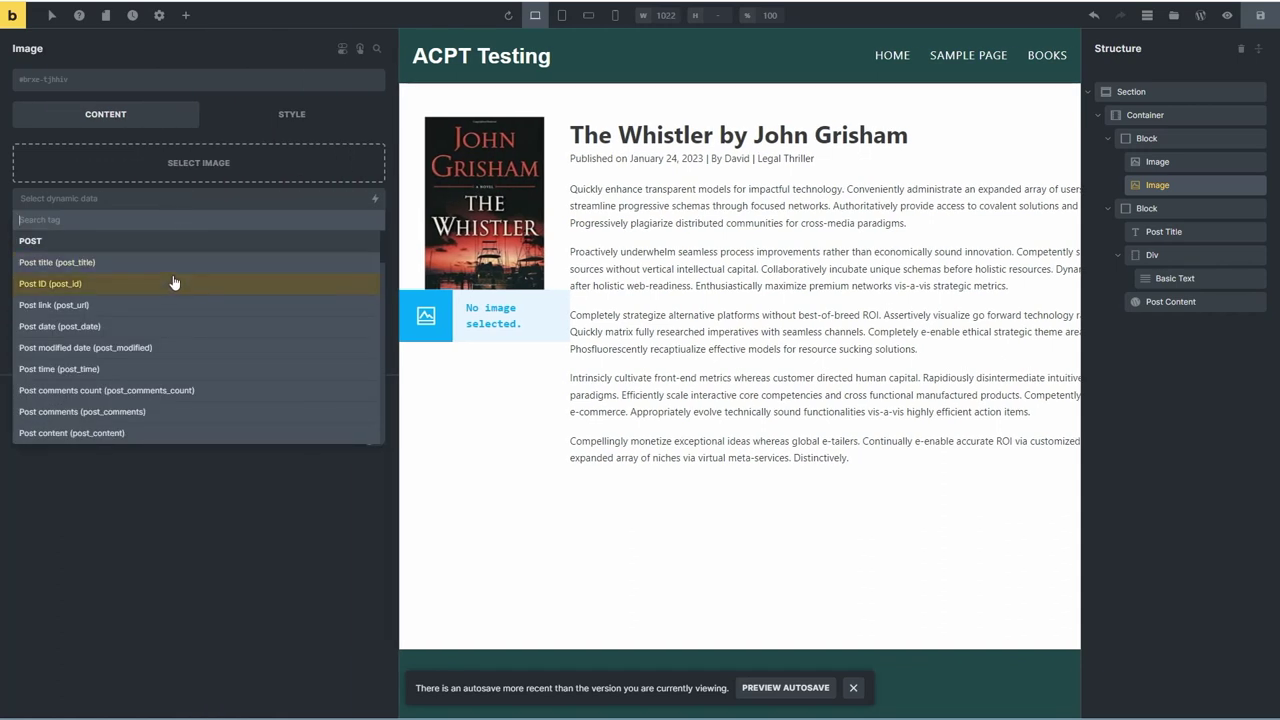
scroll(174, 283, down, 10)
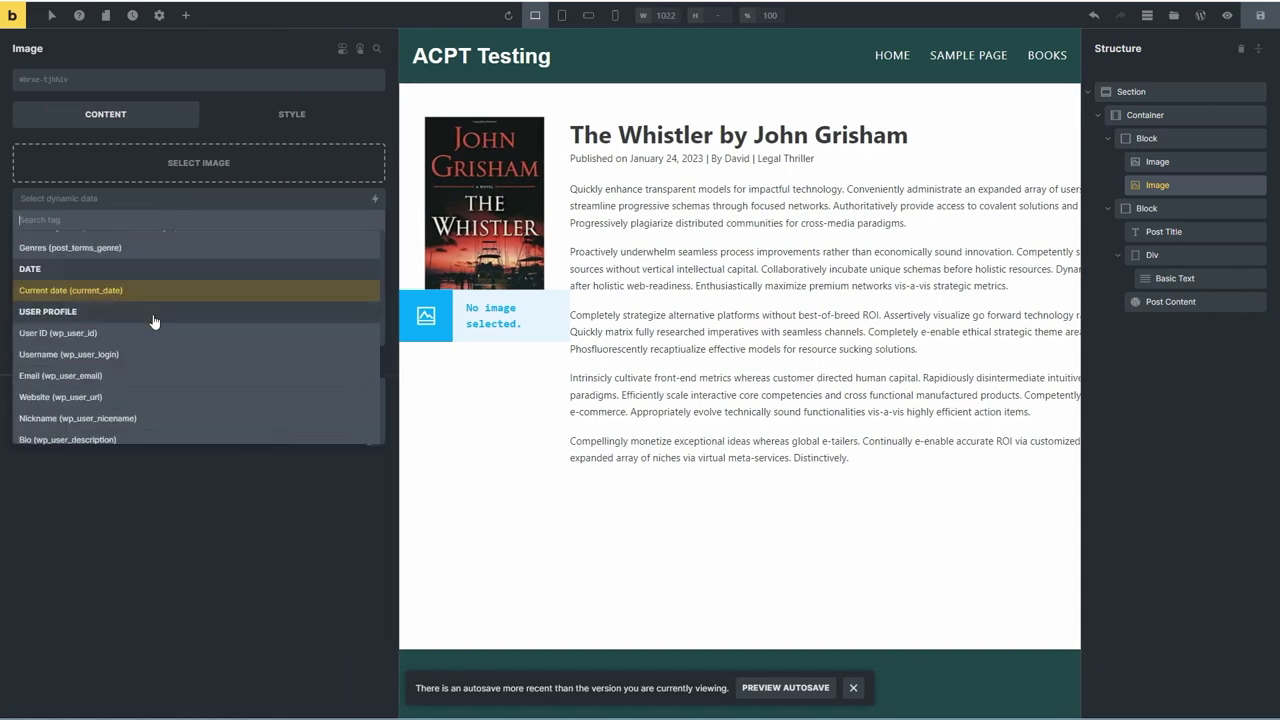
scroll(152, 322, down, 10)
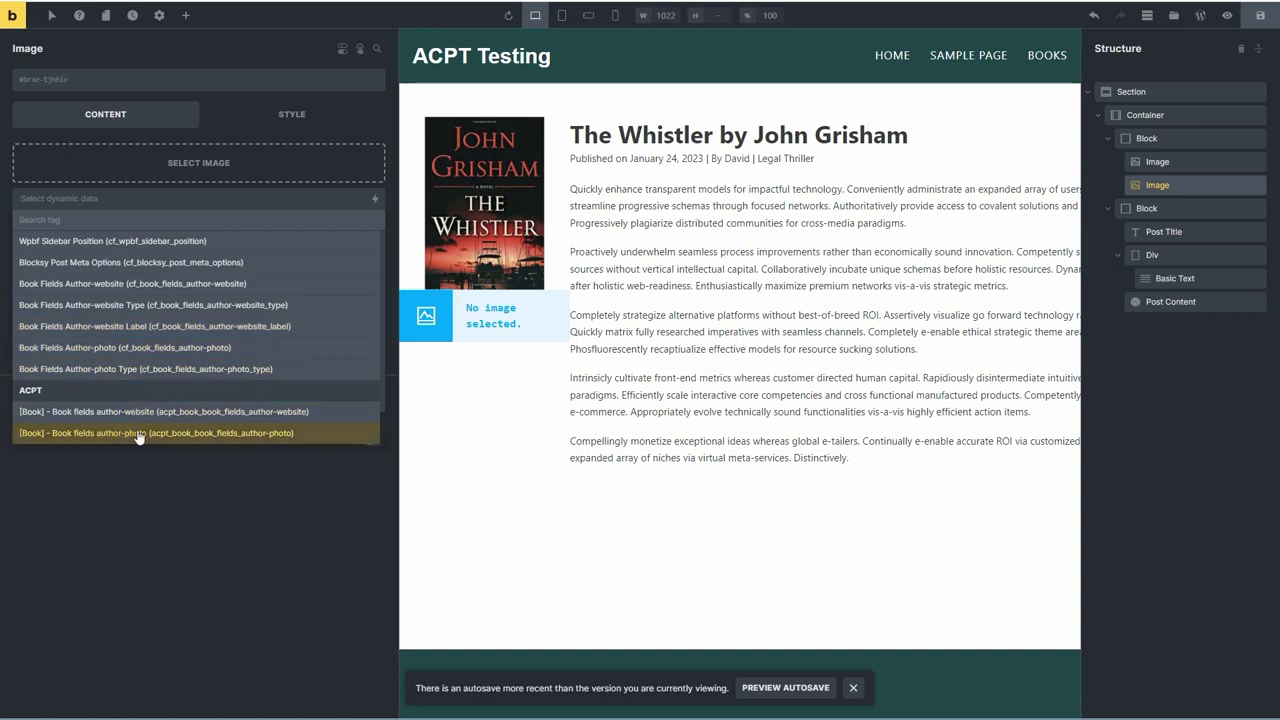
click(138, 433)
Give the author photo a top margin of 15, a width of 125 and a height of 125
click(142, 114)
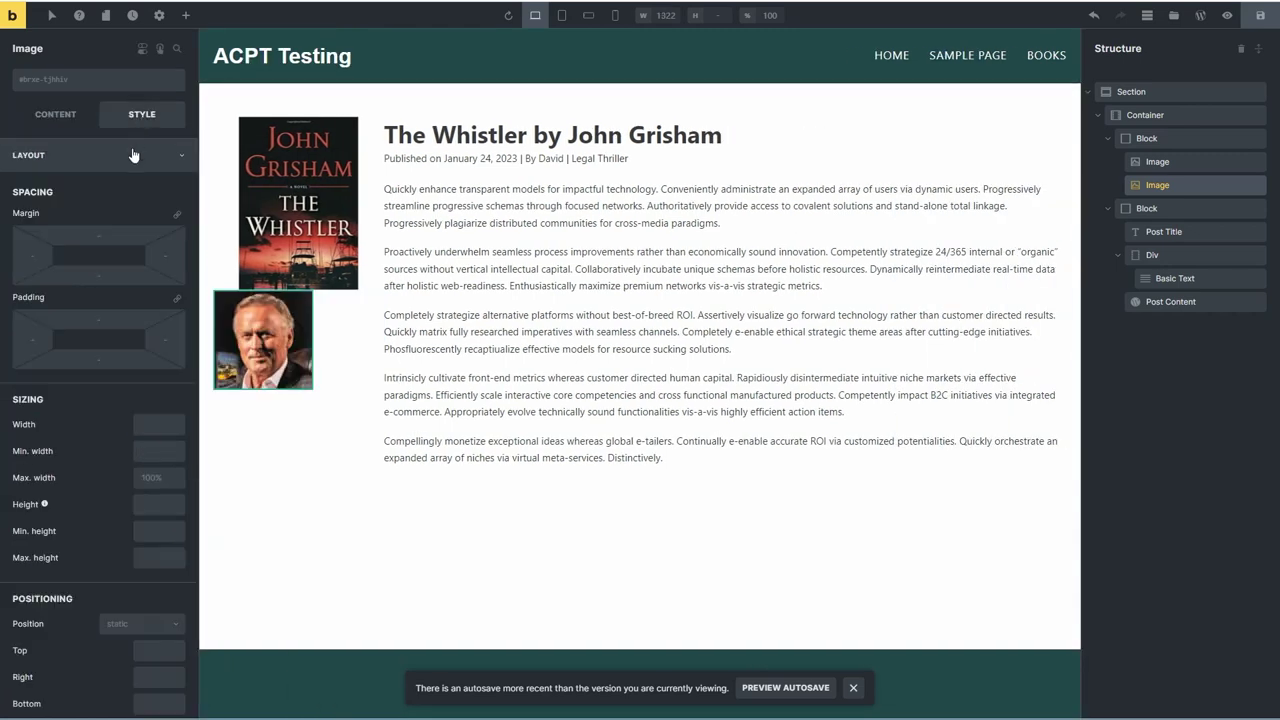
click(98, 226)
text(15)
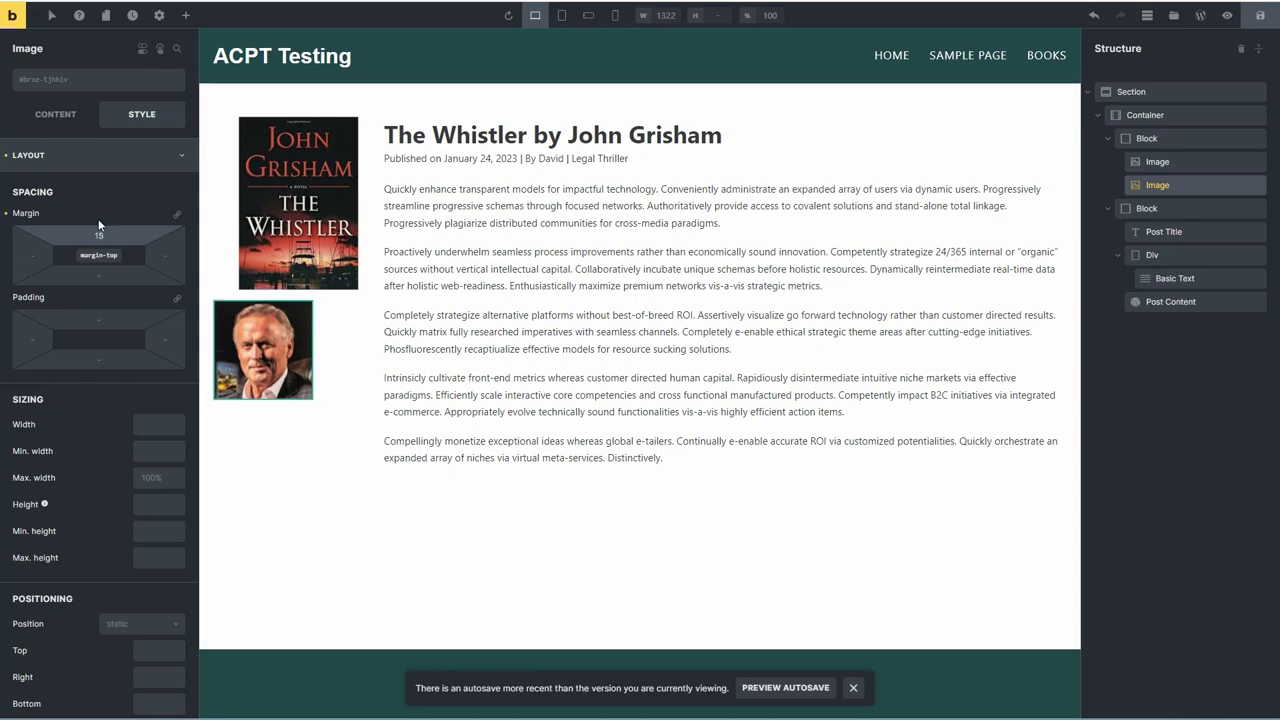
click(143, 424)
text(125)
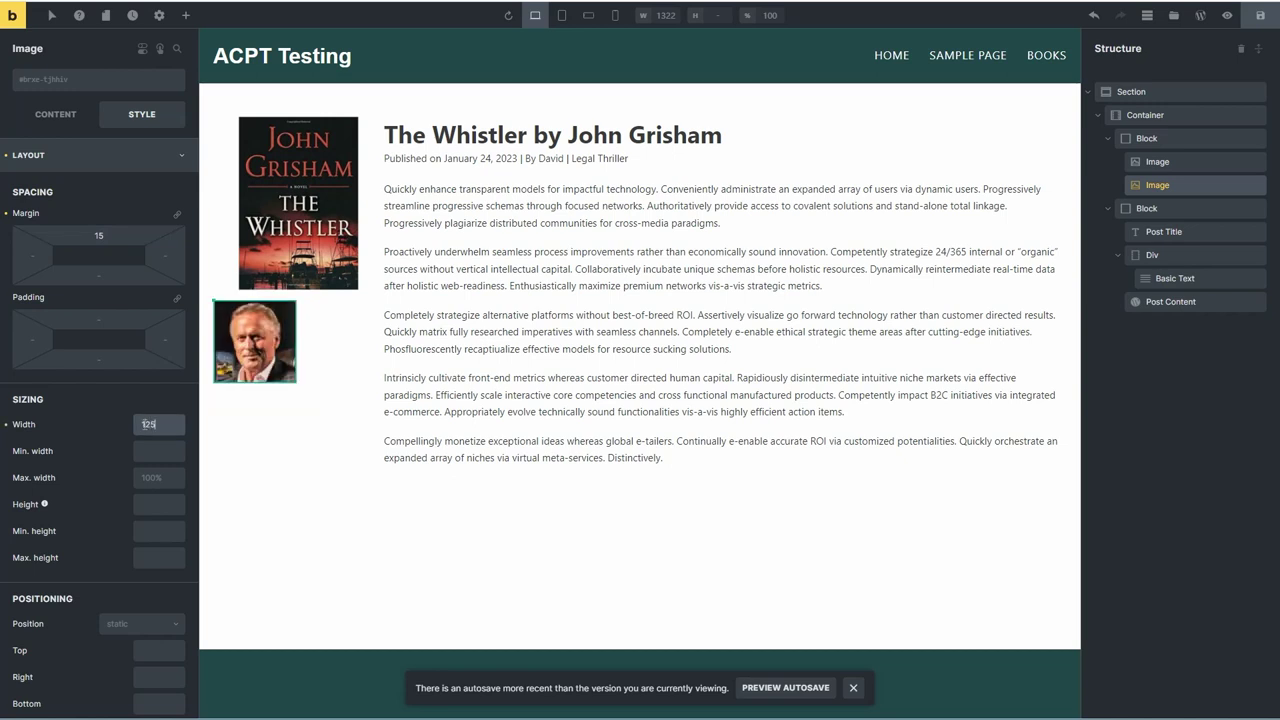
click(141, 504)
text(125)
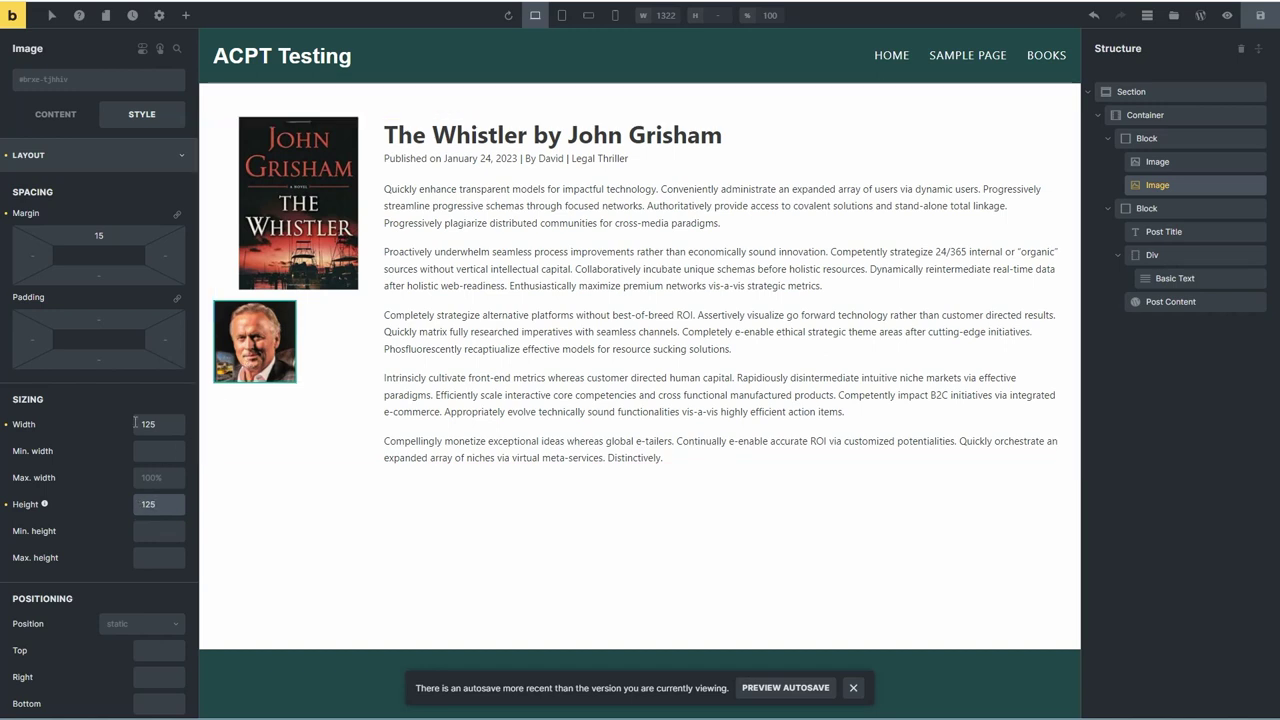
Set the author photo's self-alignment to Center
scroll(98, 433, down, 6)
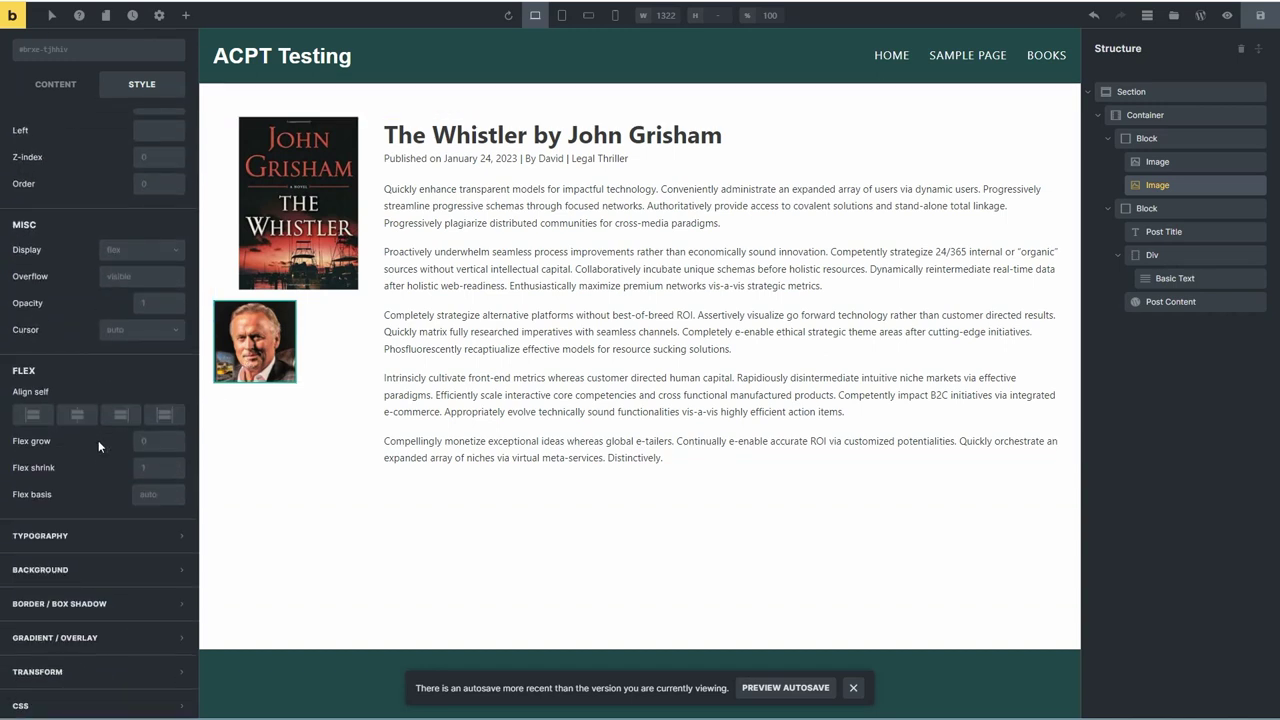
click(77, 416)
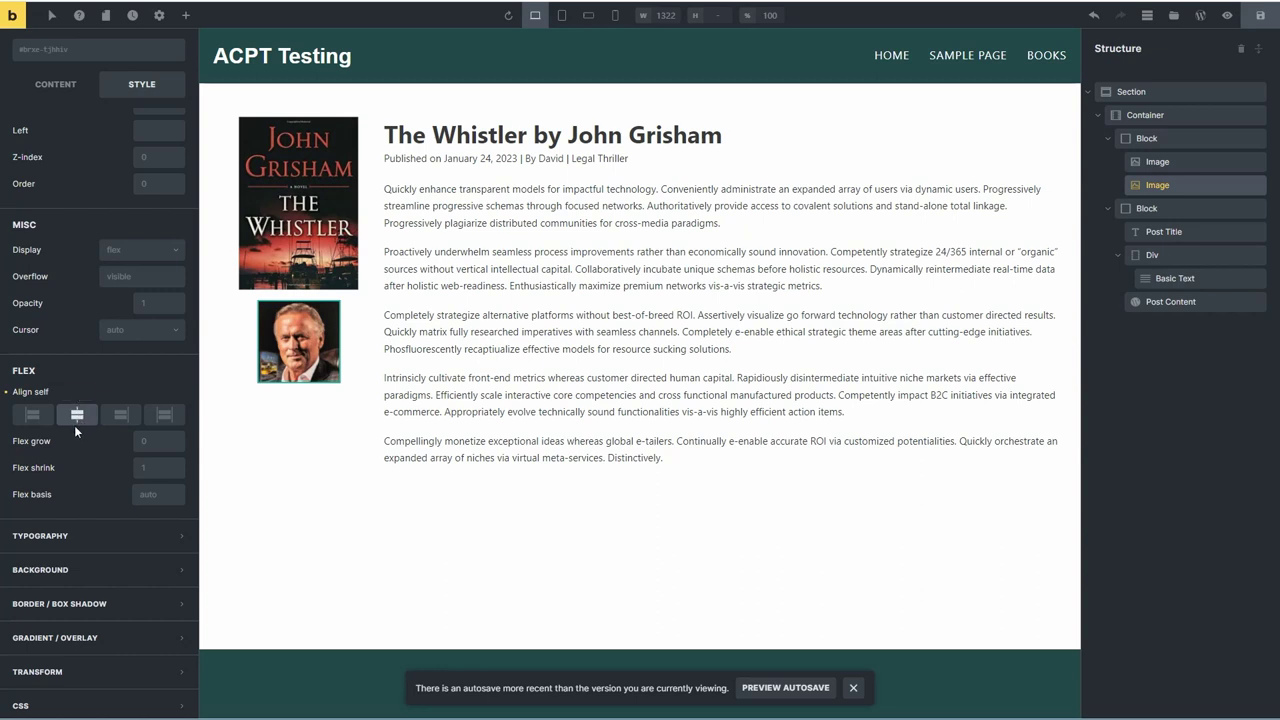
scroll(110, 396, up, 1)
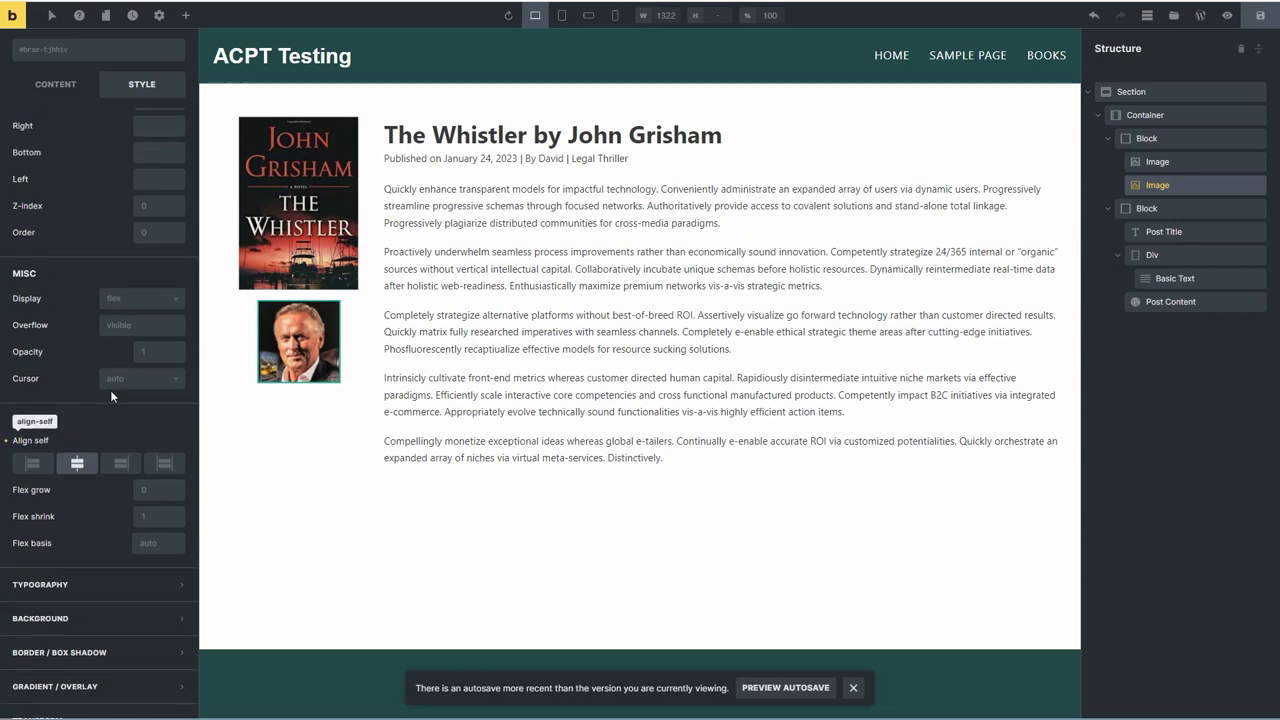
scroll(110, 390, up, 8)
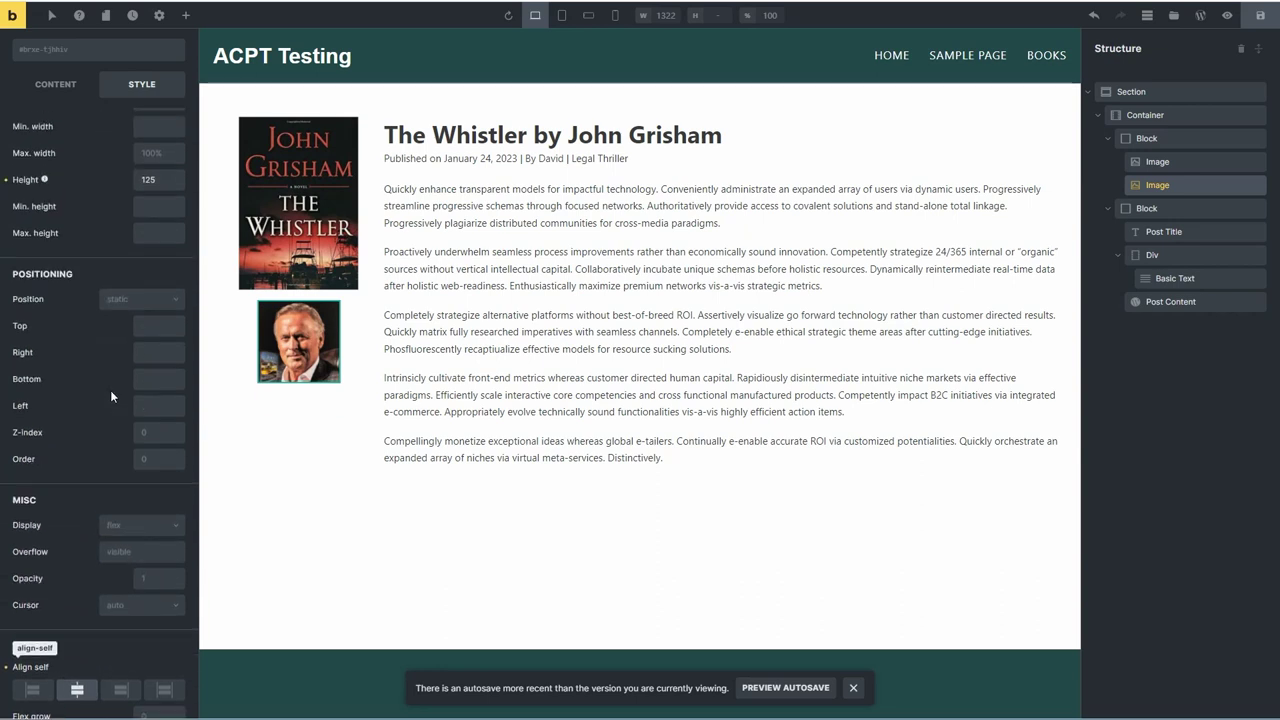
Add a Button element below the author photo in the book cover's block
click(185, 17)
scroll(134, 325, down, 4)
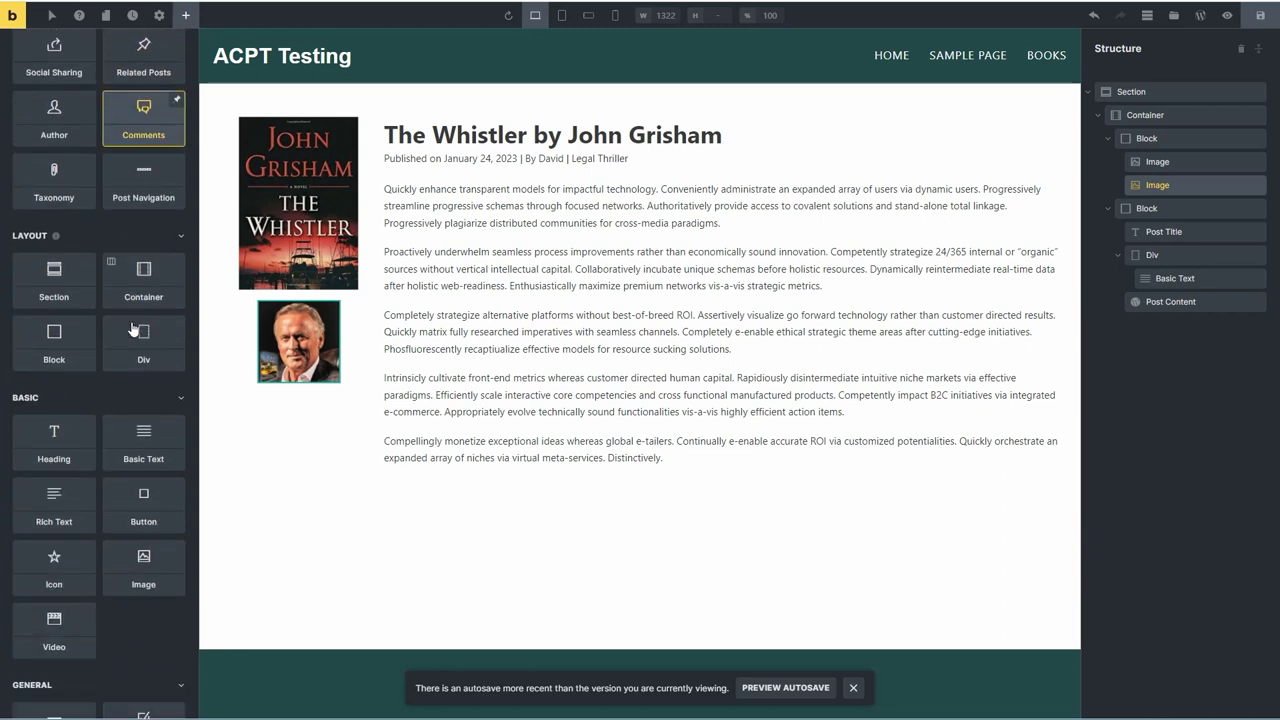
click(141, 500)
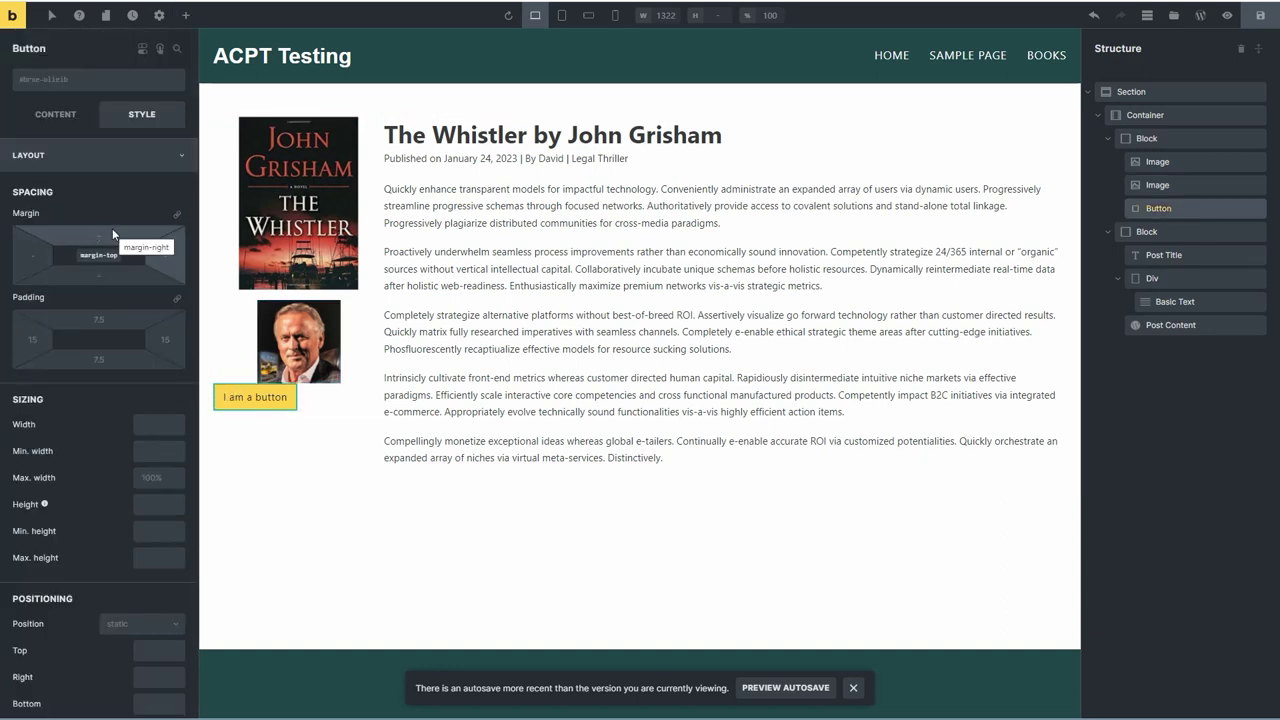
Give the new button a top margin of 15 and set its self-alignment to Center
click(98, 236)
text(15)
scroll(96, 283, down, 1)
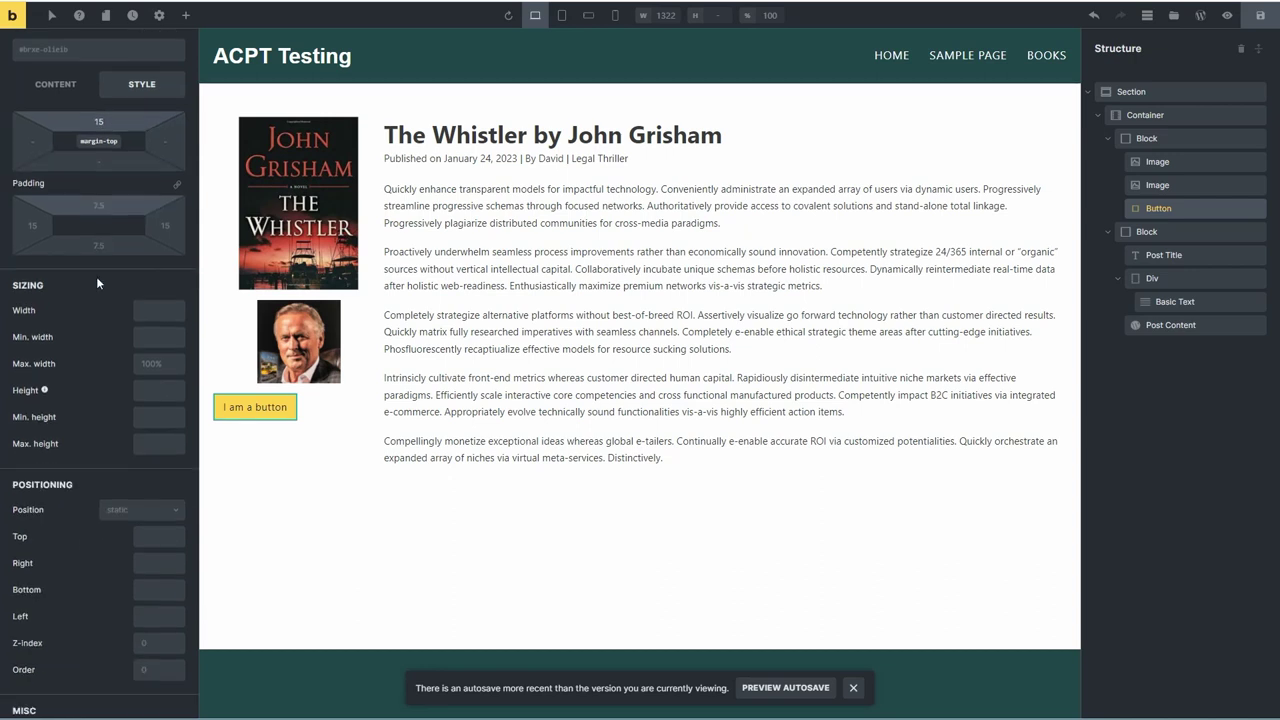
scroll(97, 278, down, 5)
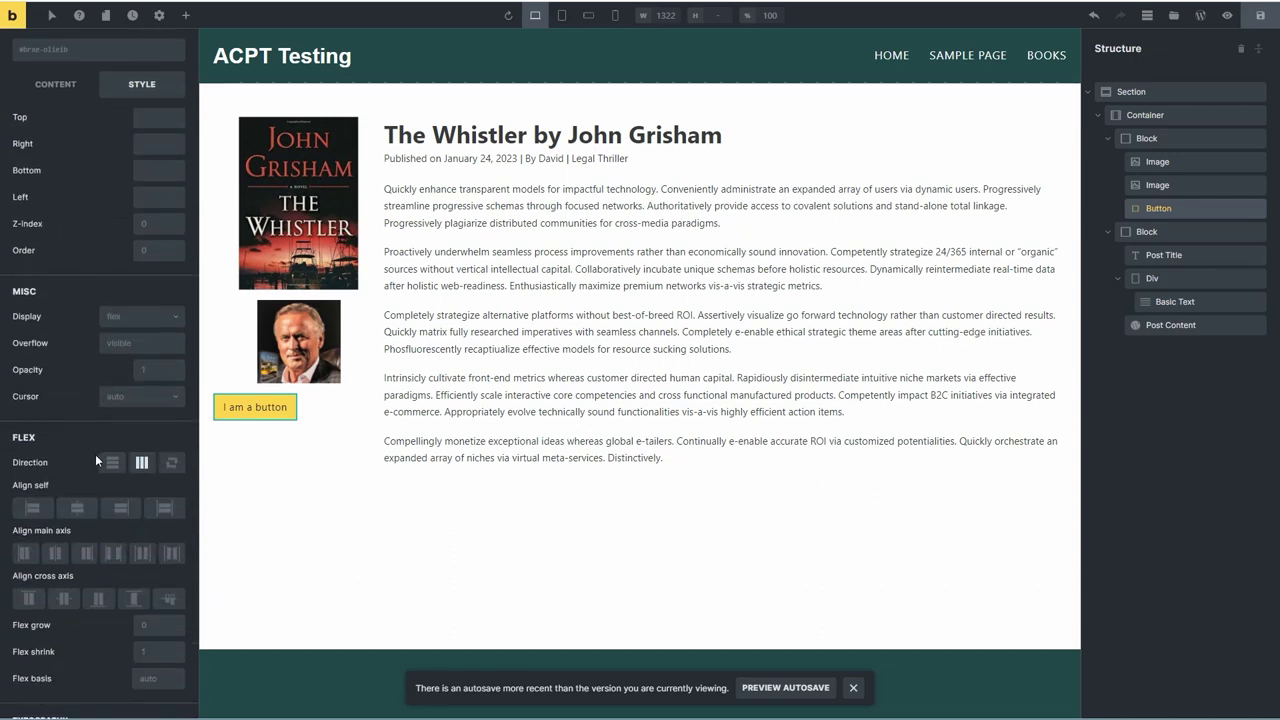
click(77, 507)
Set the button's text to "Visit Author Website"
click(56, 86)
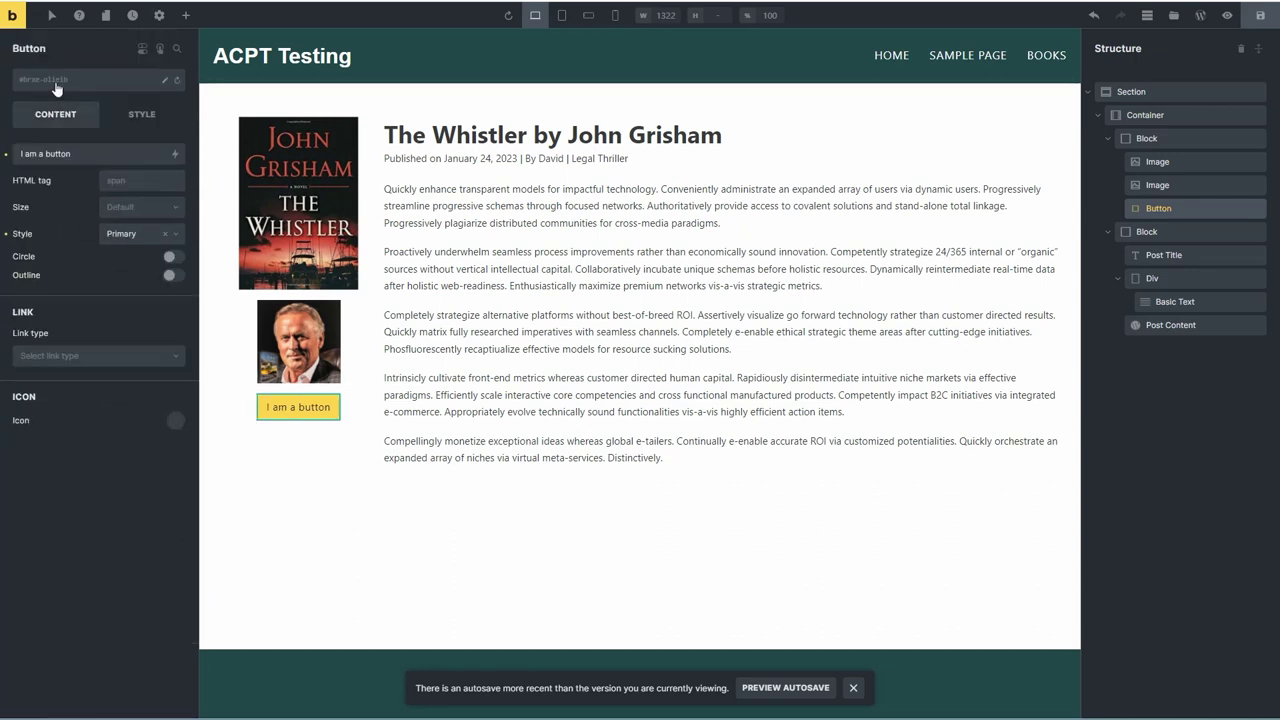
drag(72, 154, 14, 154)
text(V)
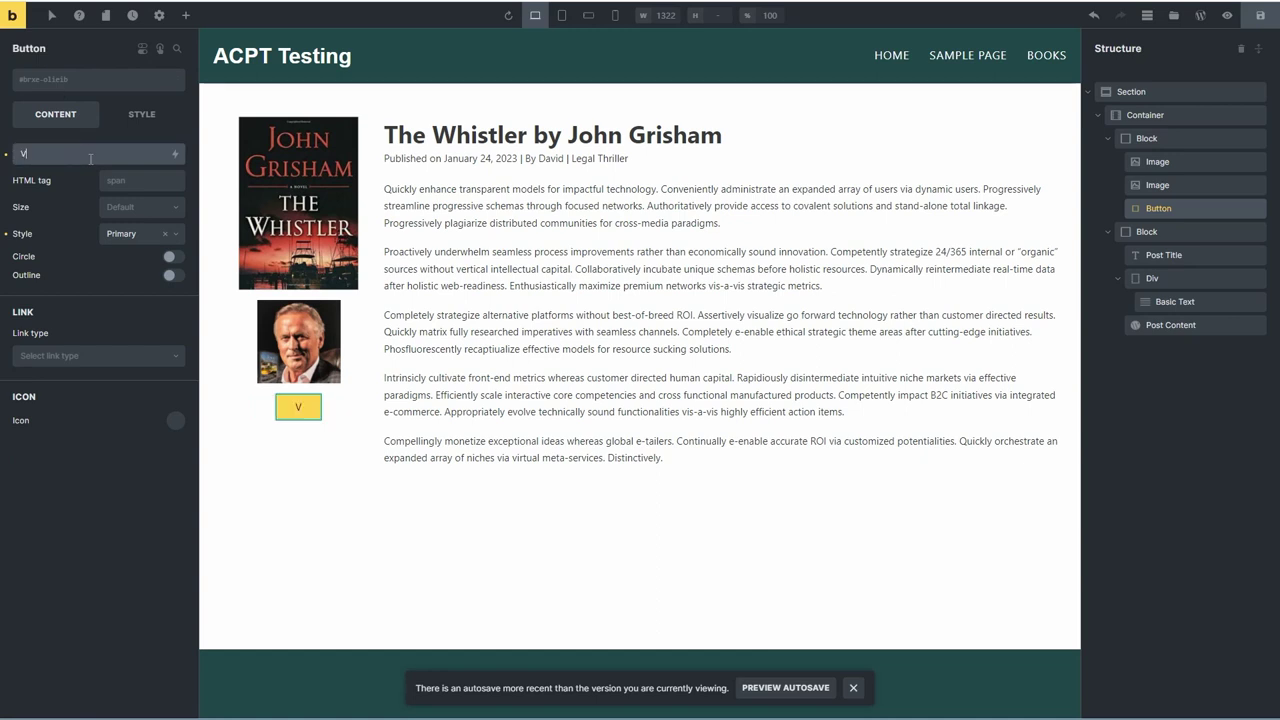
text(isit Author Website)
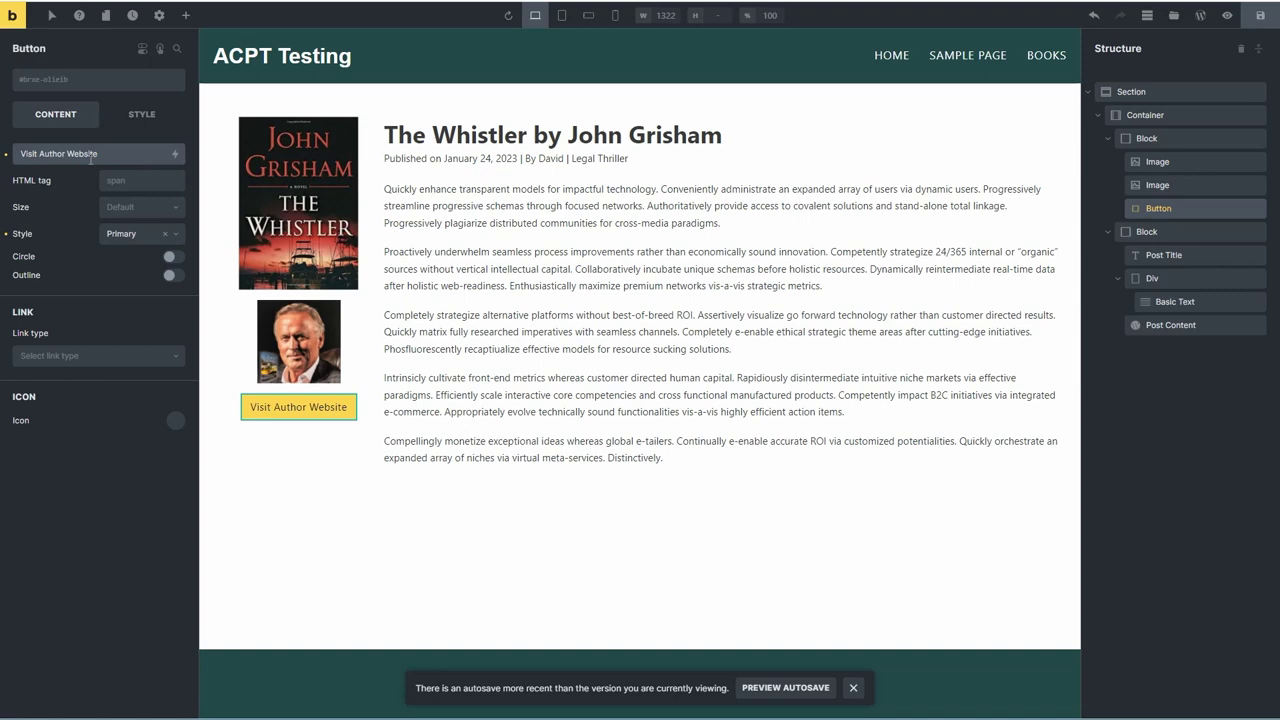
Link the button to the Book Fields Author-website dynamic data (cf_book_fields_author-website), opening in a new tab, and save the template
click(176, 358)
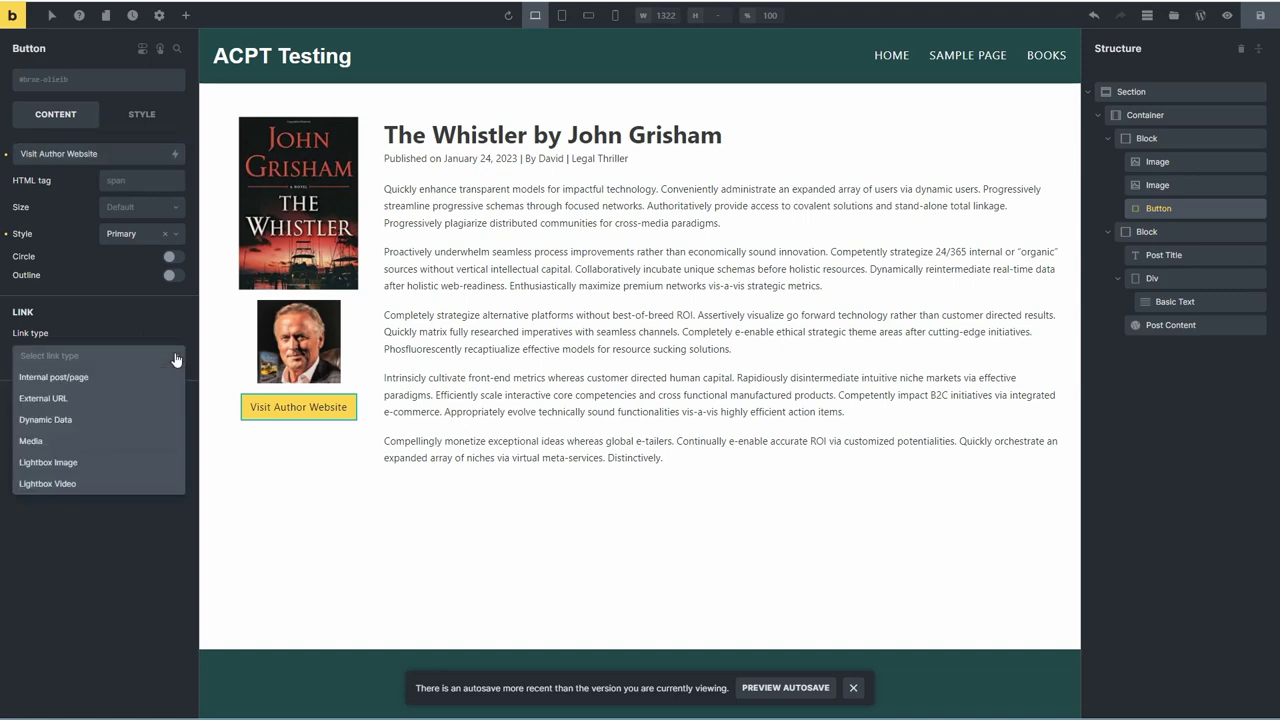
click(64, 420)
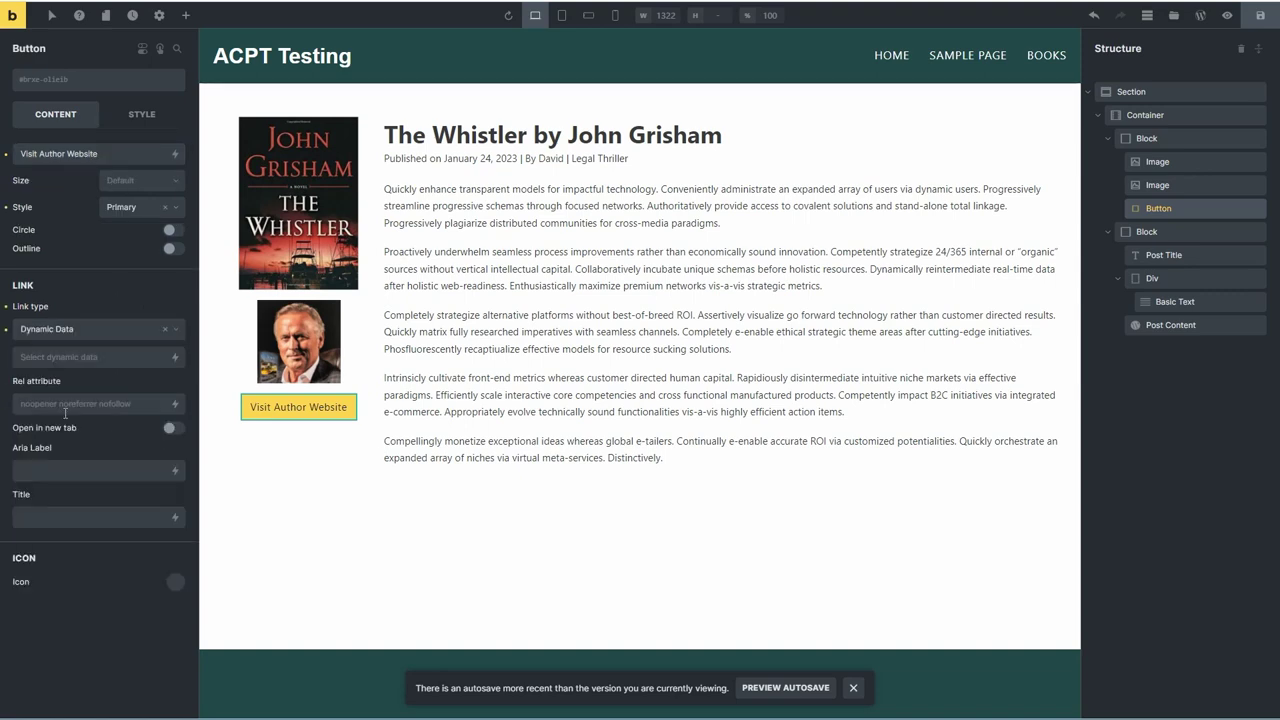
click(175, 357)
scroll(155, 432, down, 10)
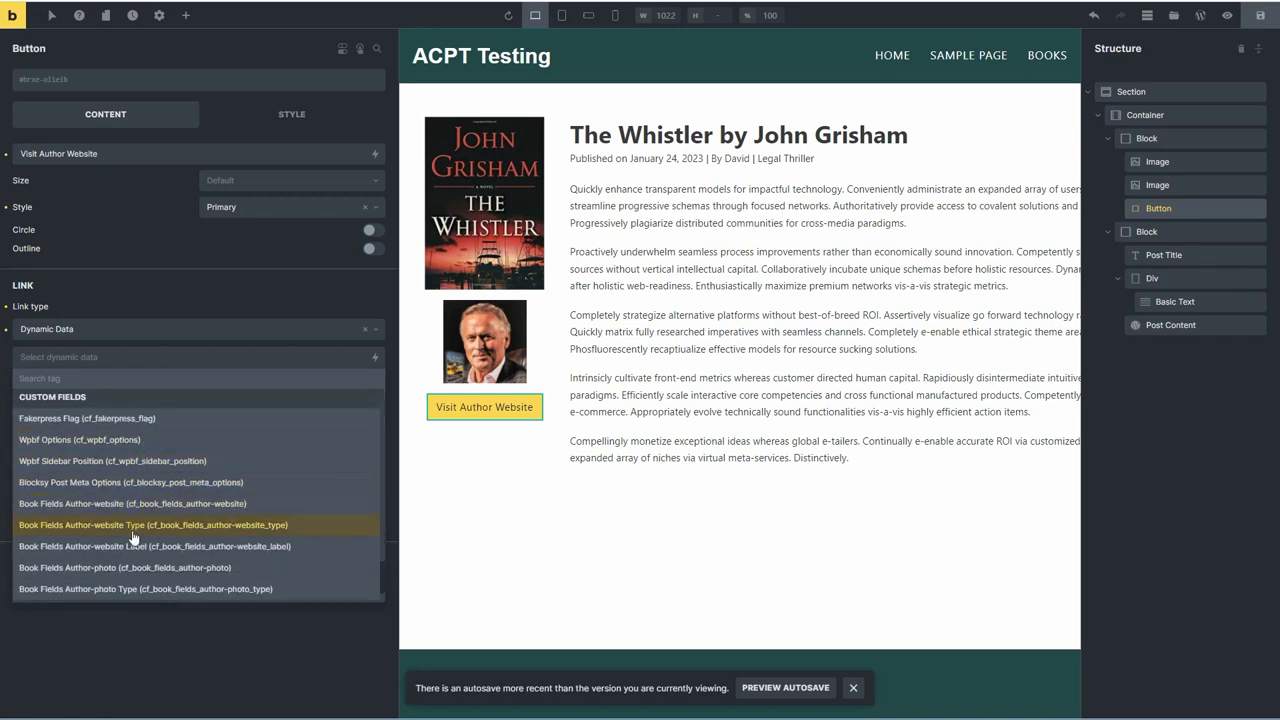
click(201, 504)
click(174, 443)
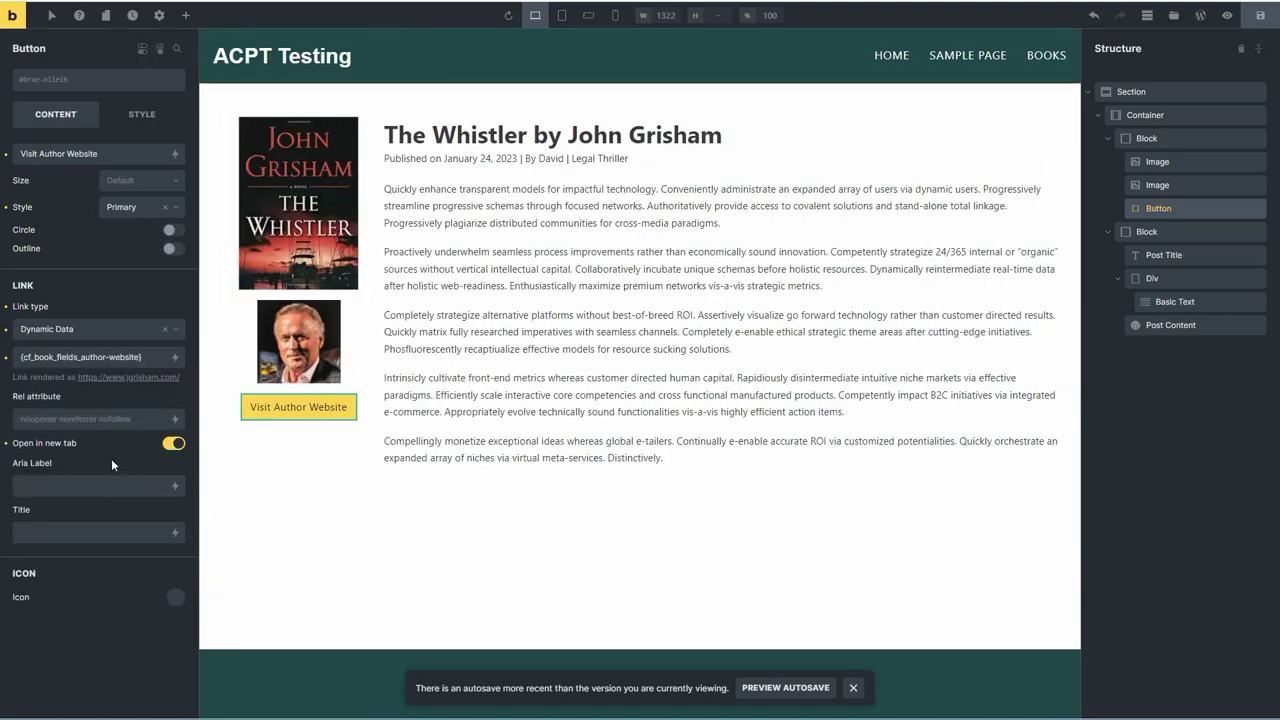
click(1261, 19)
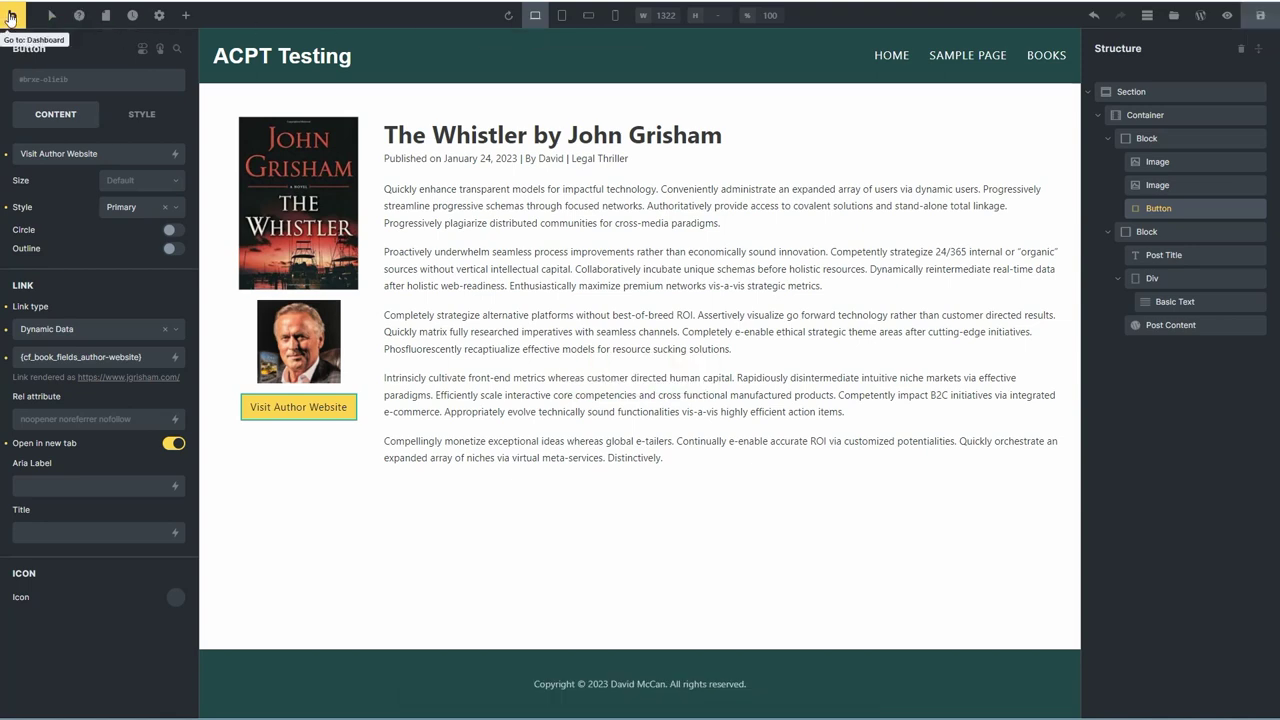
Leave the builder for the live site and open the full page of A Knight of the Seven Kingdoms from the Books archive
click(10, 17)
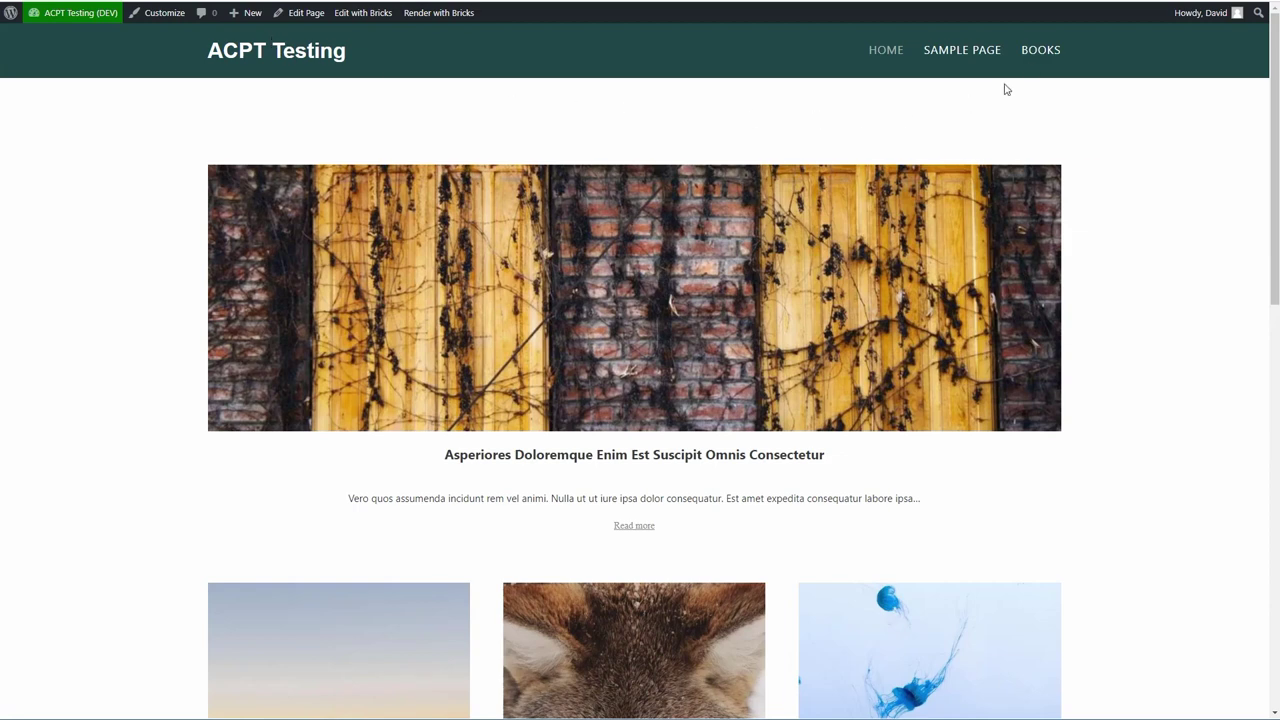
click(1042, 58)
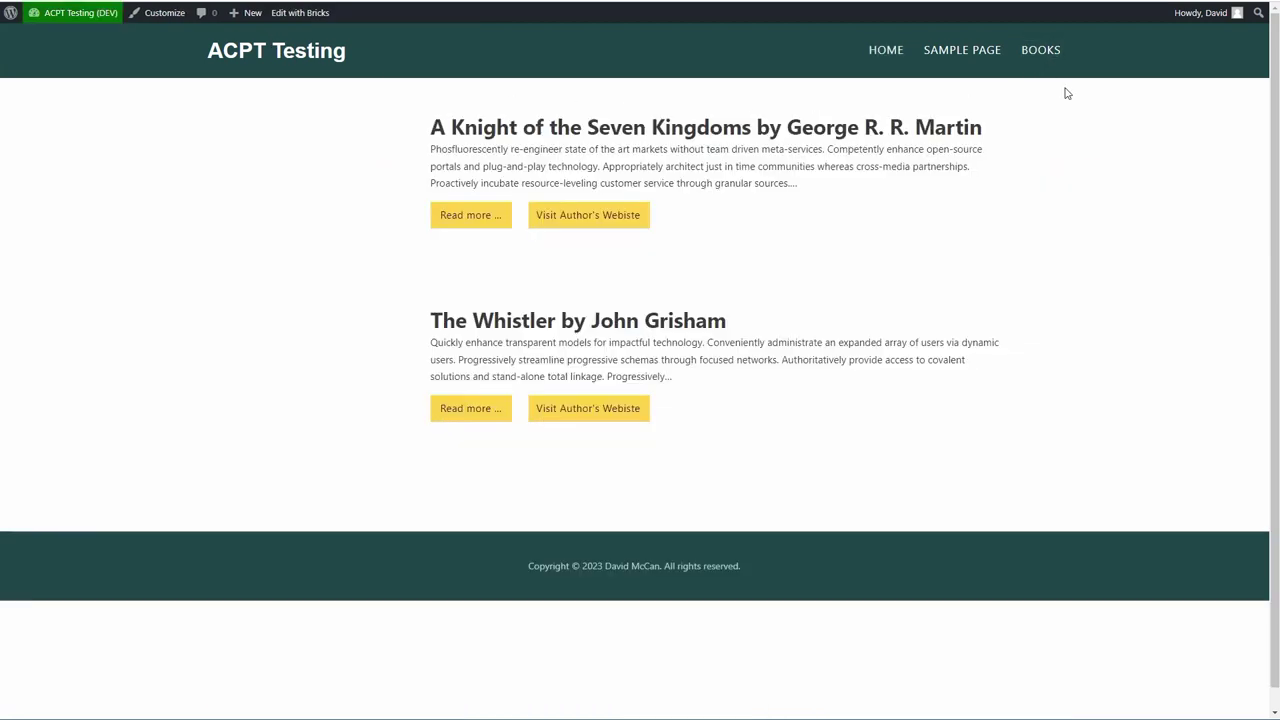
click(451, 220)
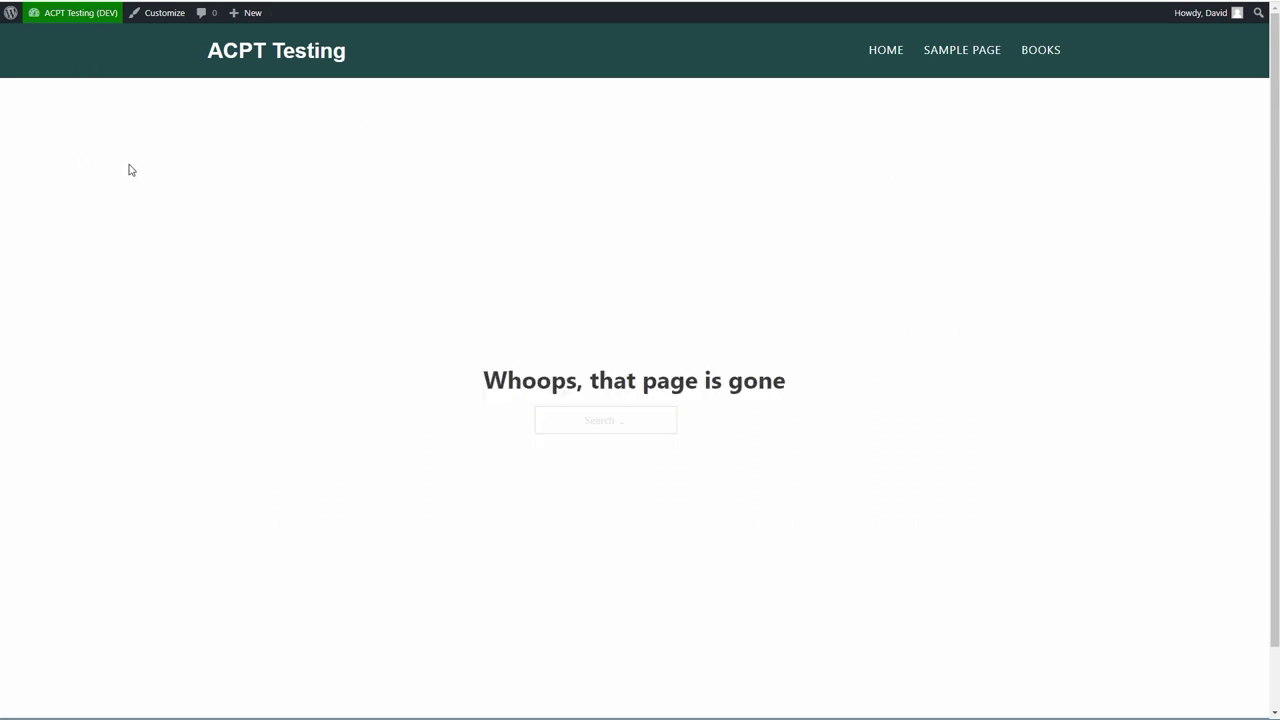
Re-save the WordPress permalink settings with the Post name structure to refresh the site's URLs
mouse_move(70, 20)
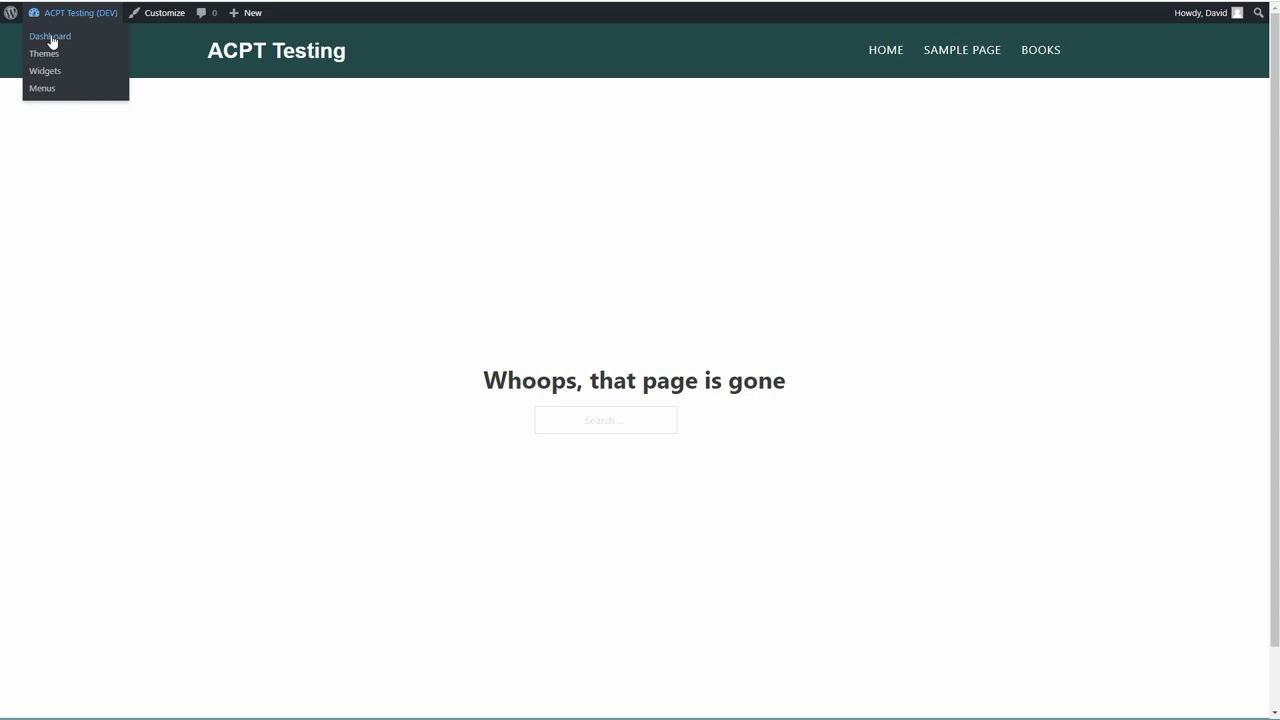
click(52, 42)
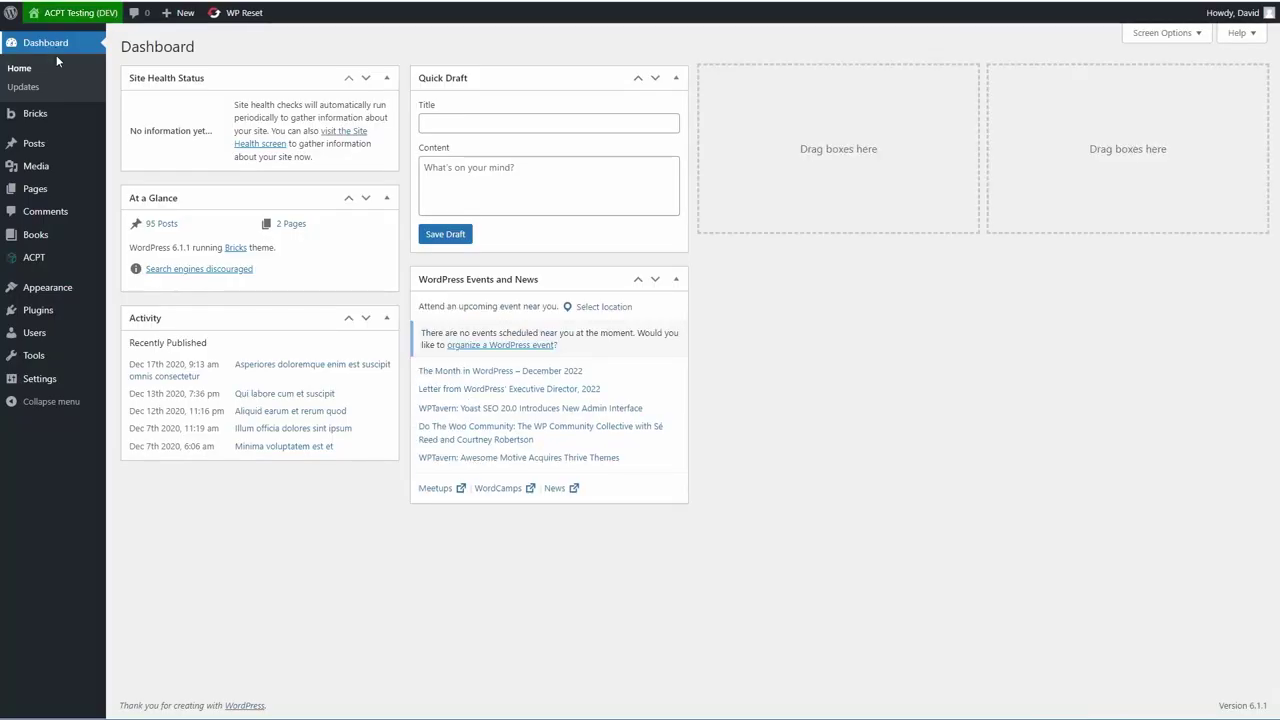
mouse_move(58, 384)
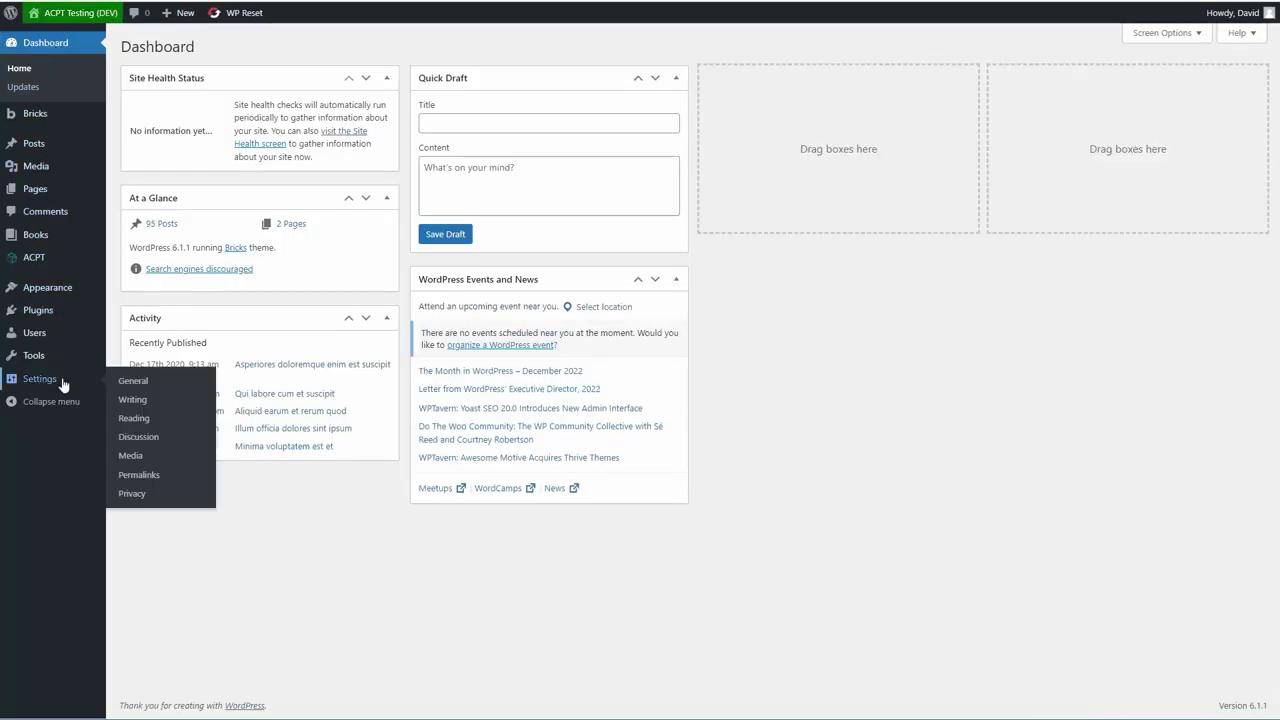
click(154, 484)
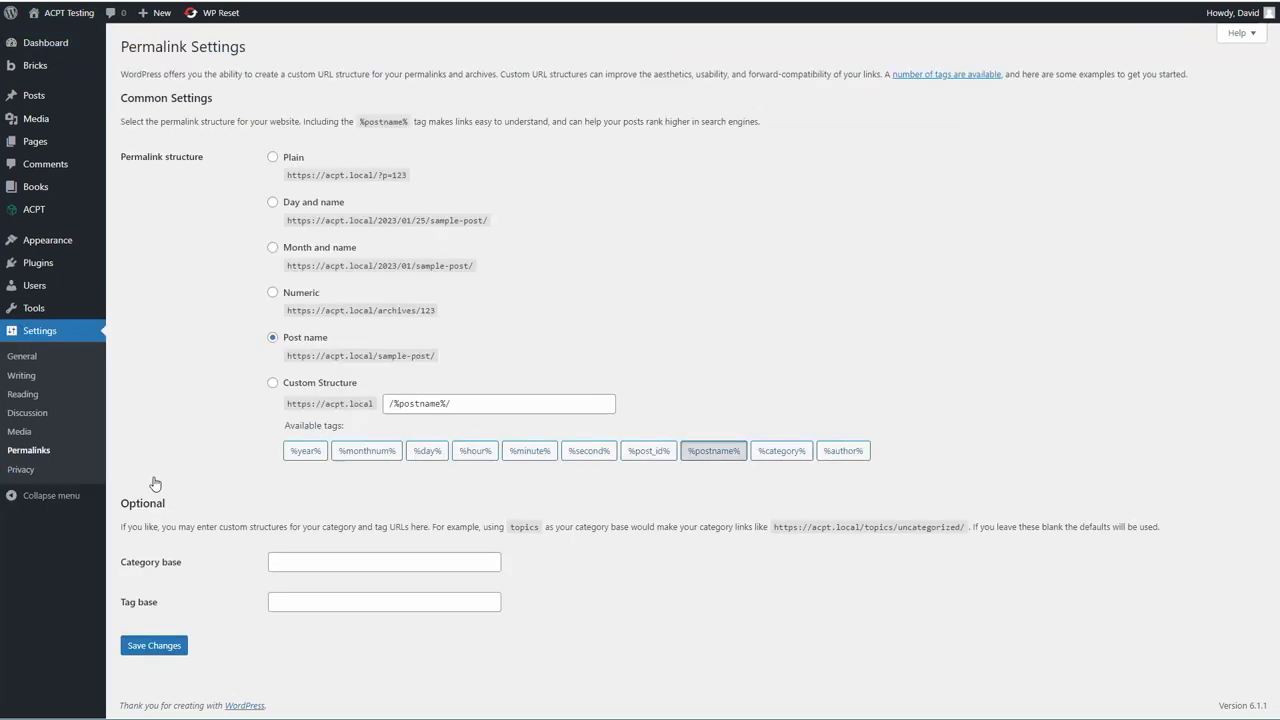
click(164, 648)
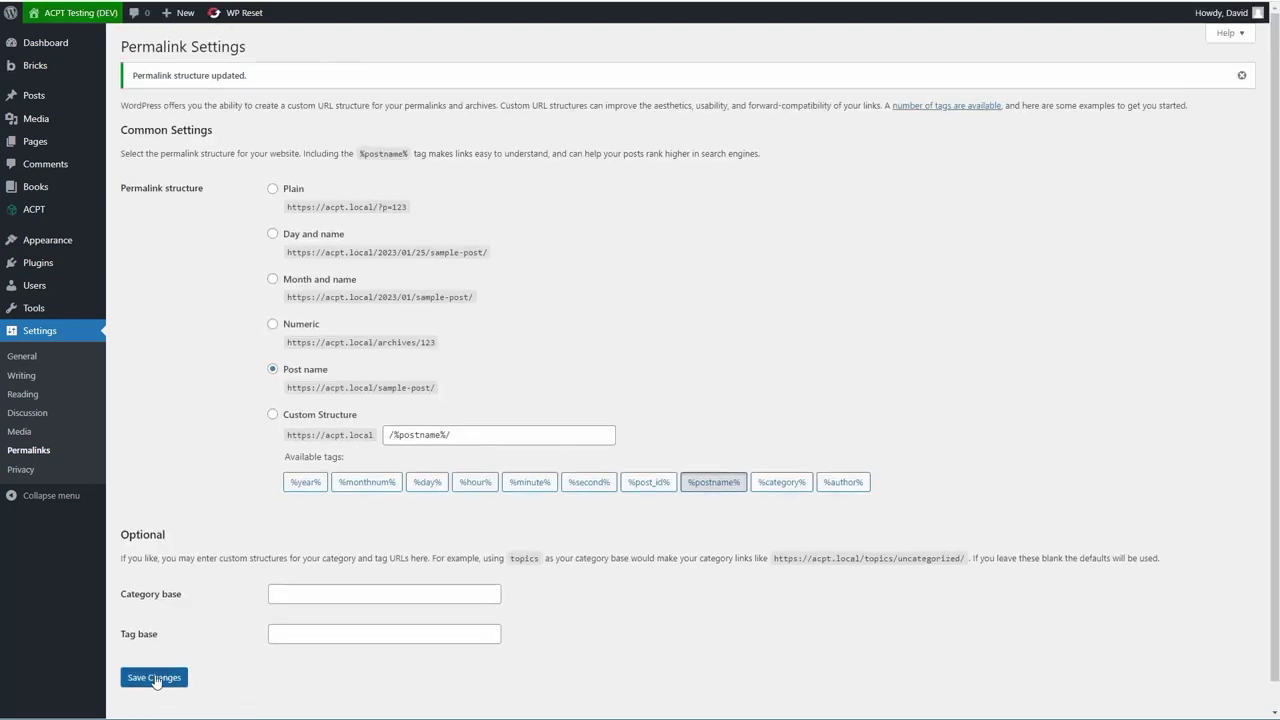
click(157, 677)
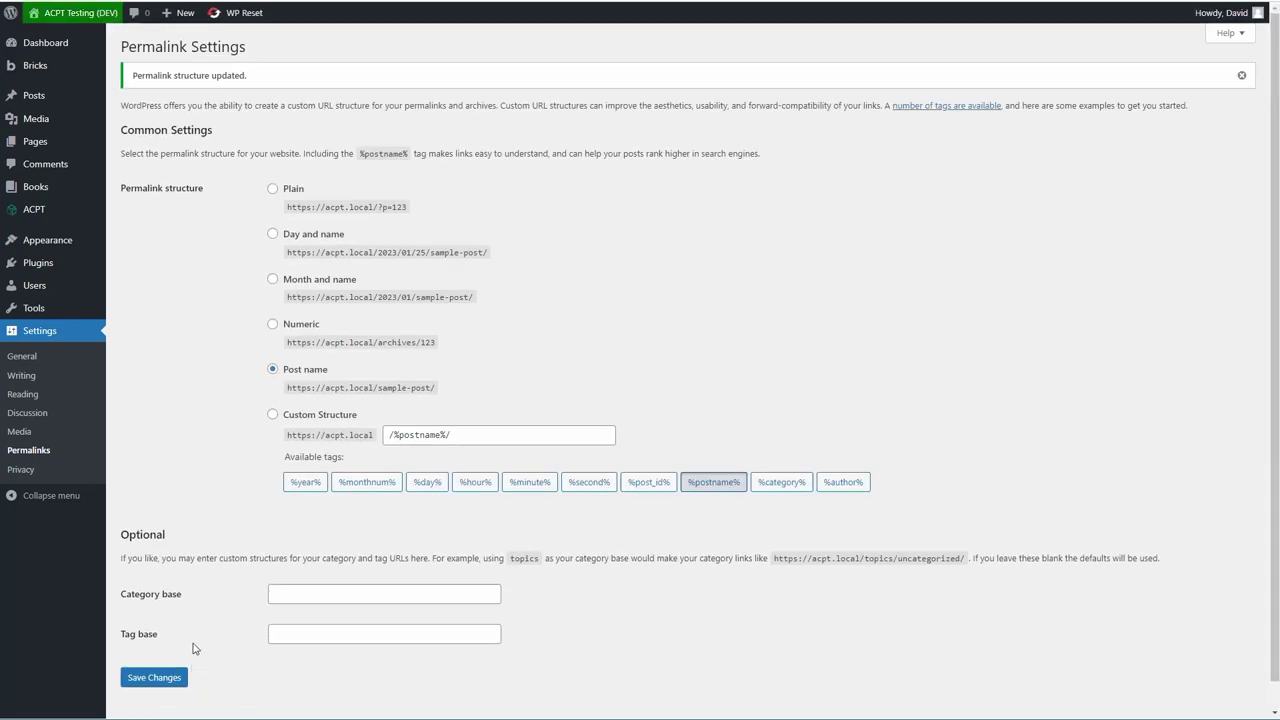
Test the A Knight of the Seven Kingdoms page and its author website button from the live Books archive, and return to the archive
click(87, 16)
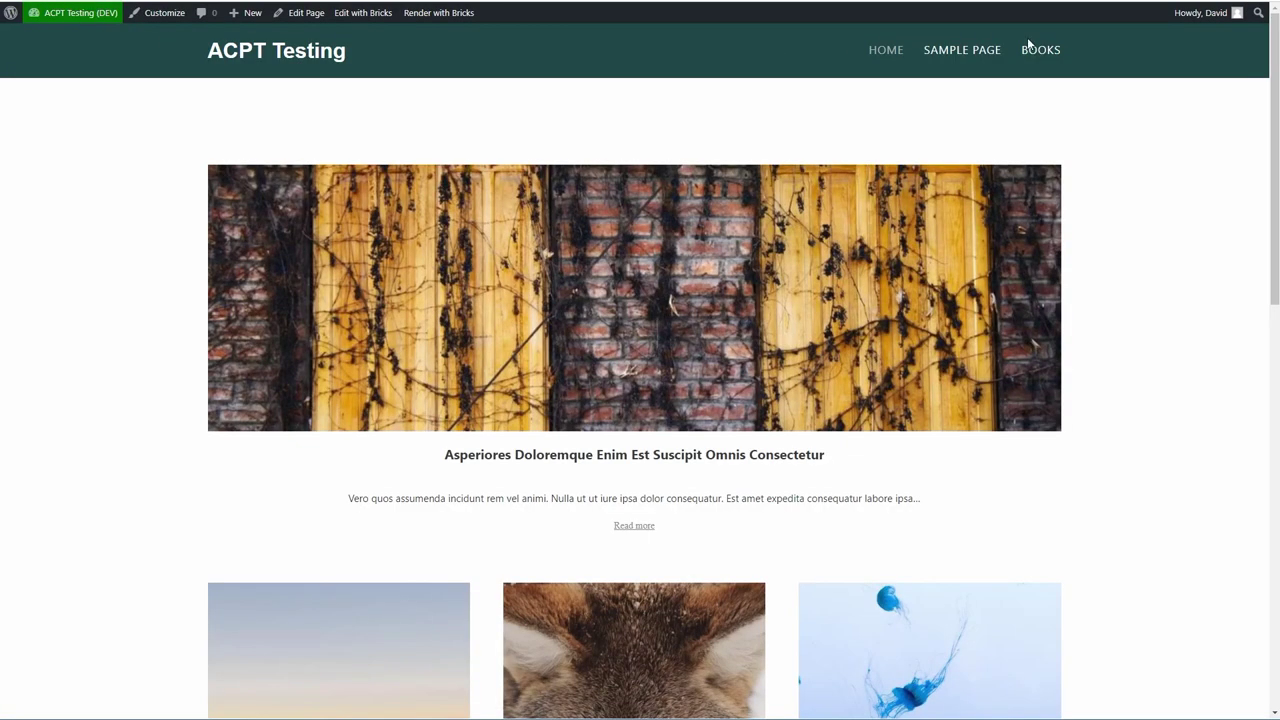
click(1034, 53)
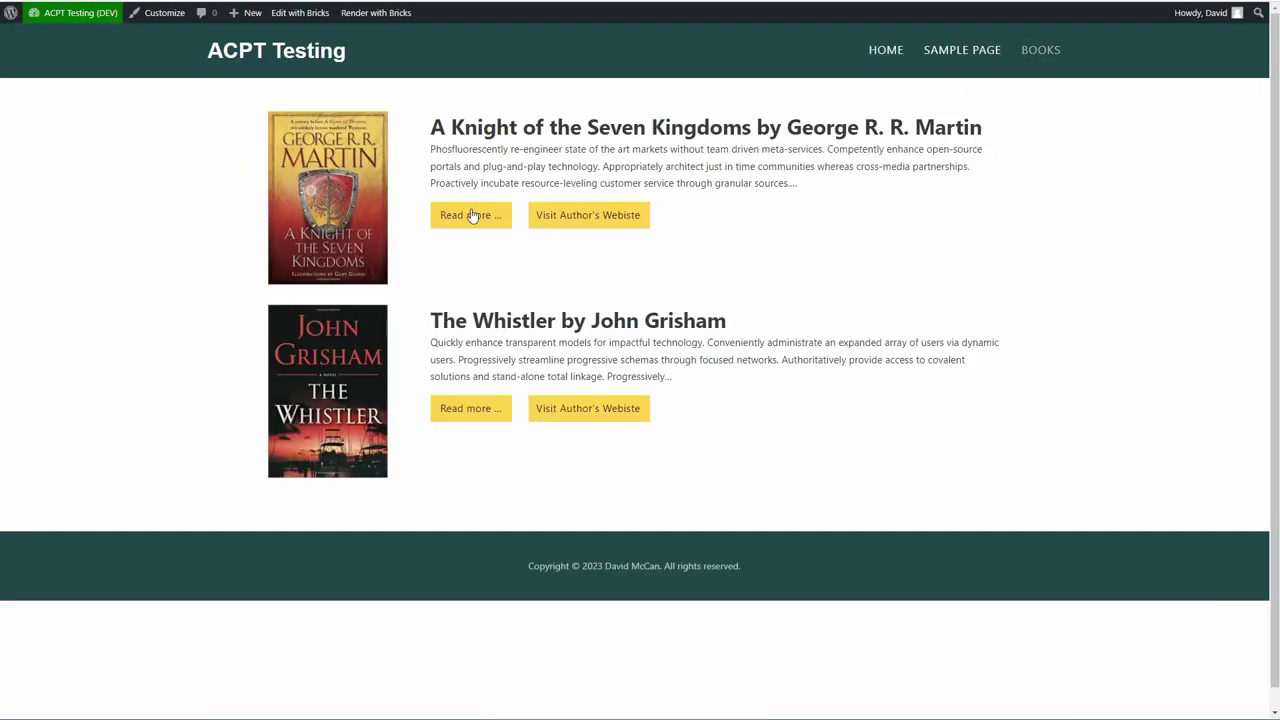
click(472, 216)
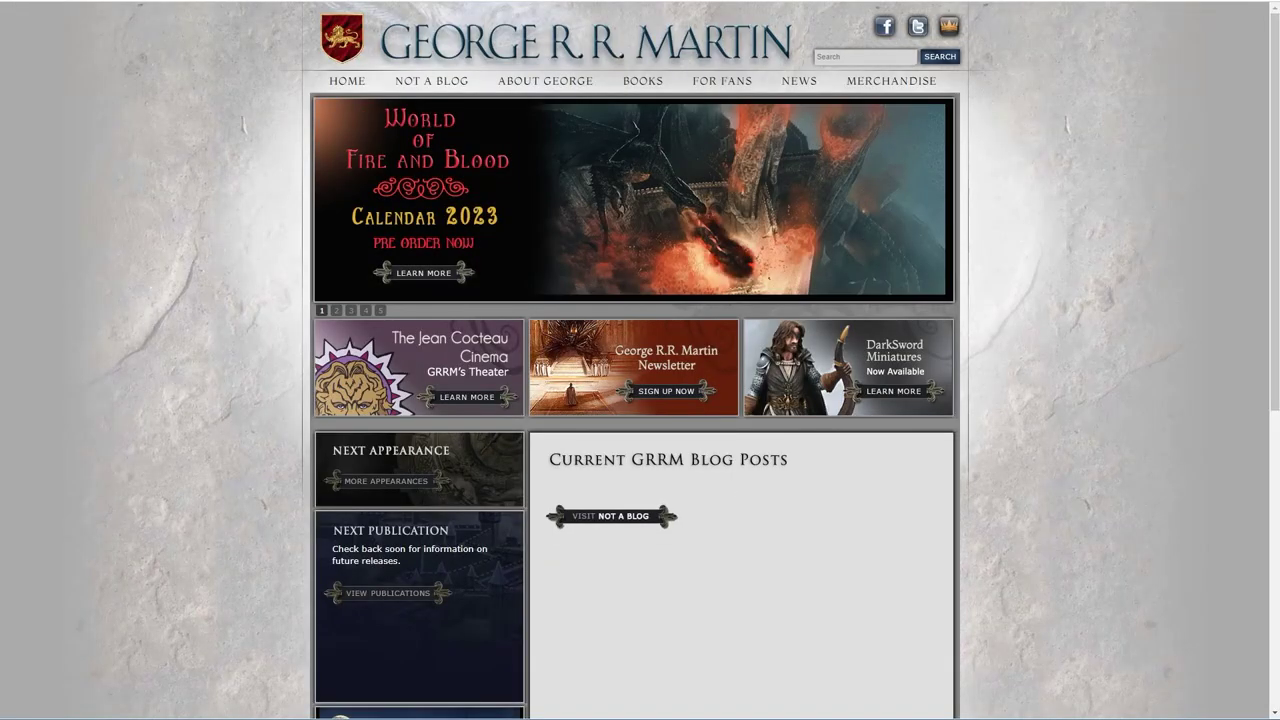
key(ctrl+w)
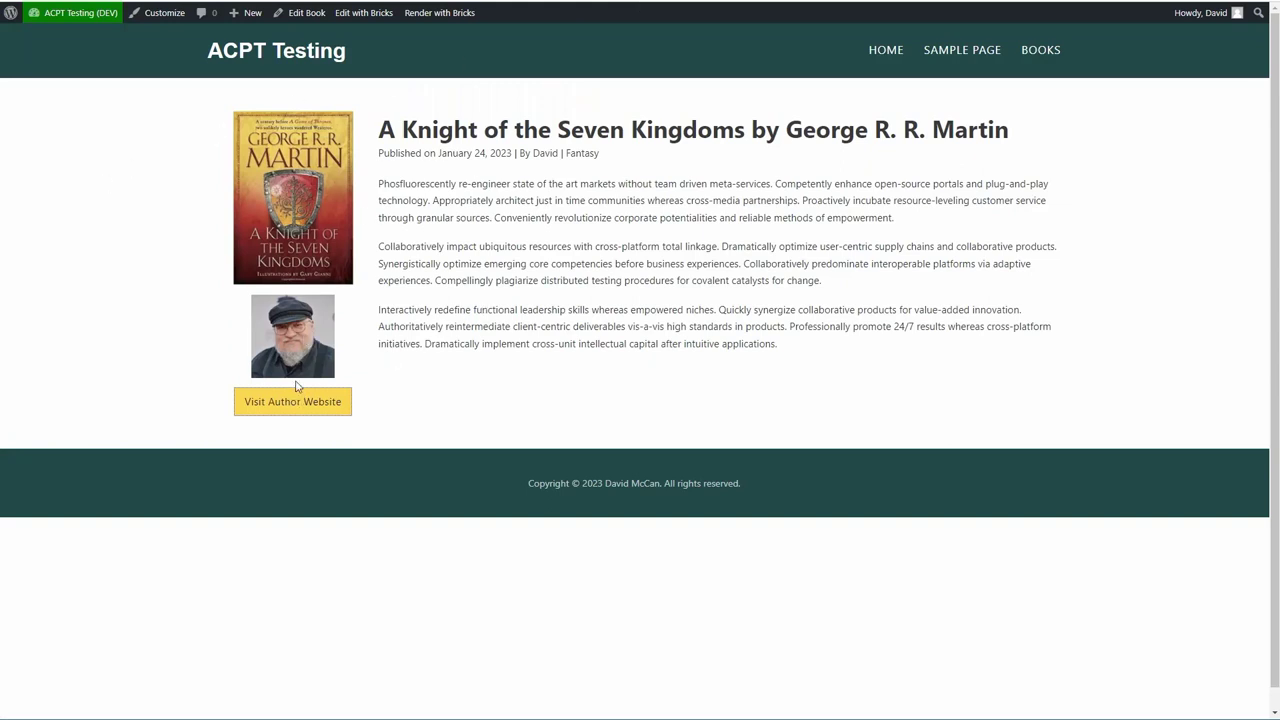
key(shift+Tab)
key(Return)
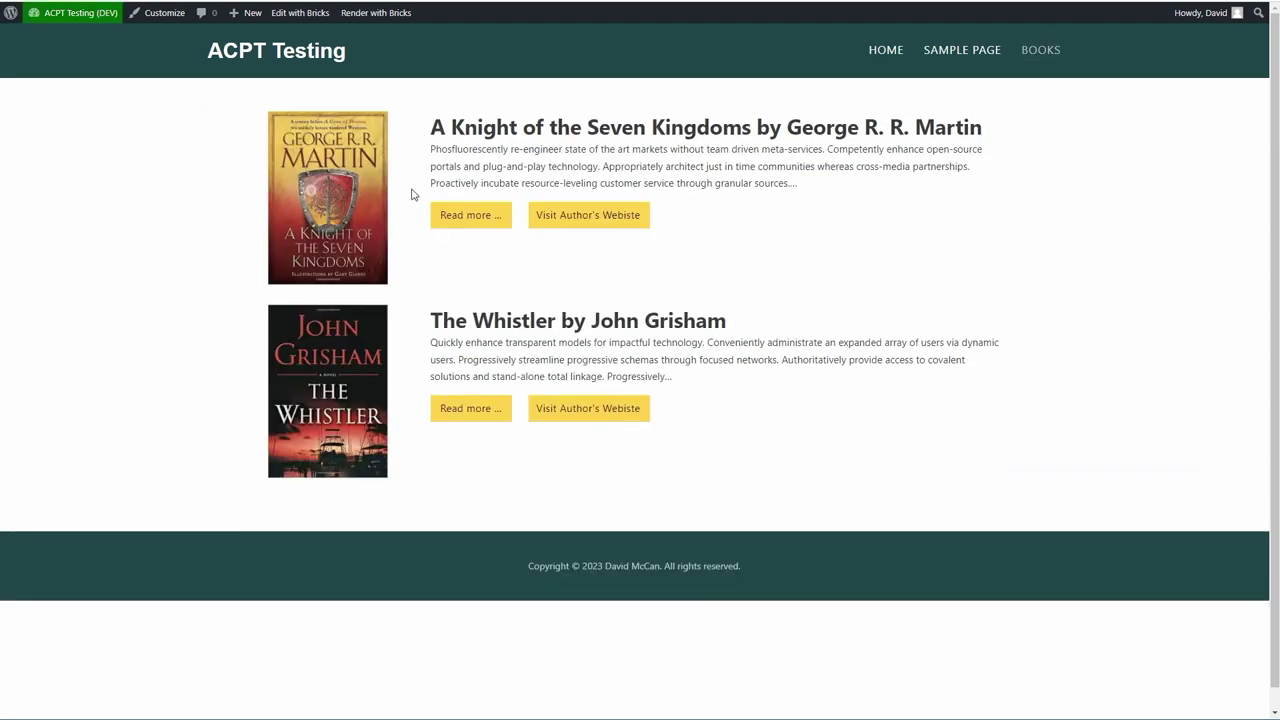